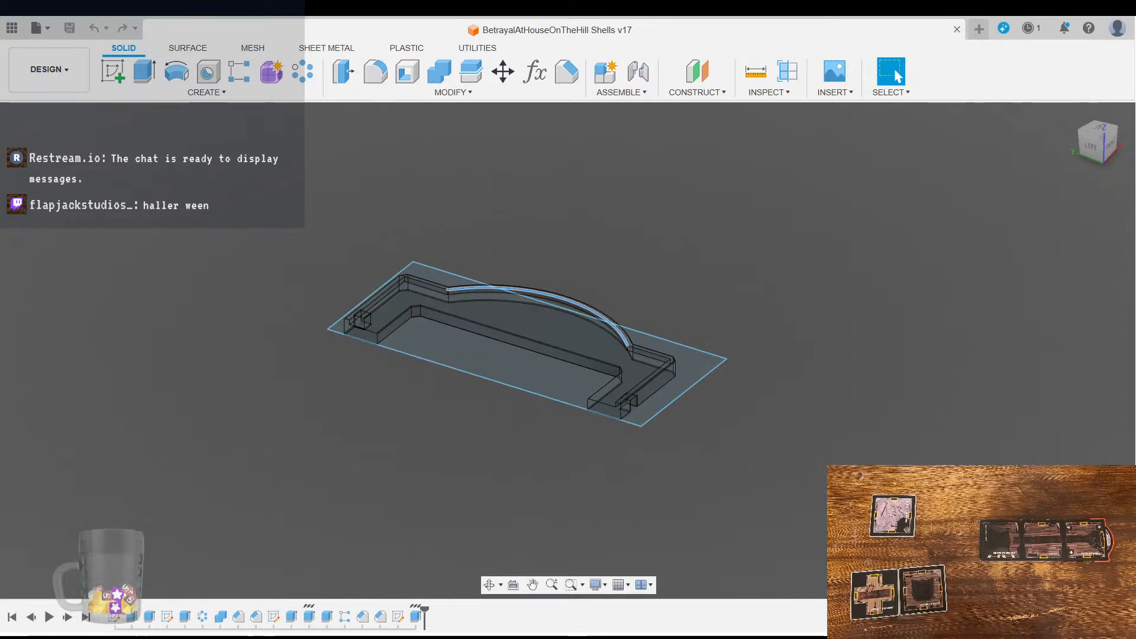
Step: Show the layout sketch of the three-tile frame and view it from above together with the rounded end piece
scroll(537, 473, "up", 5)
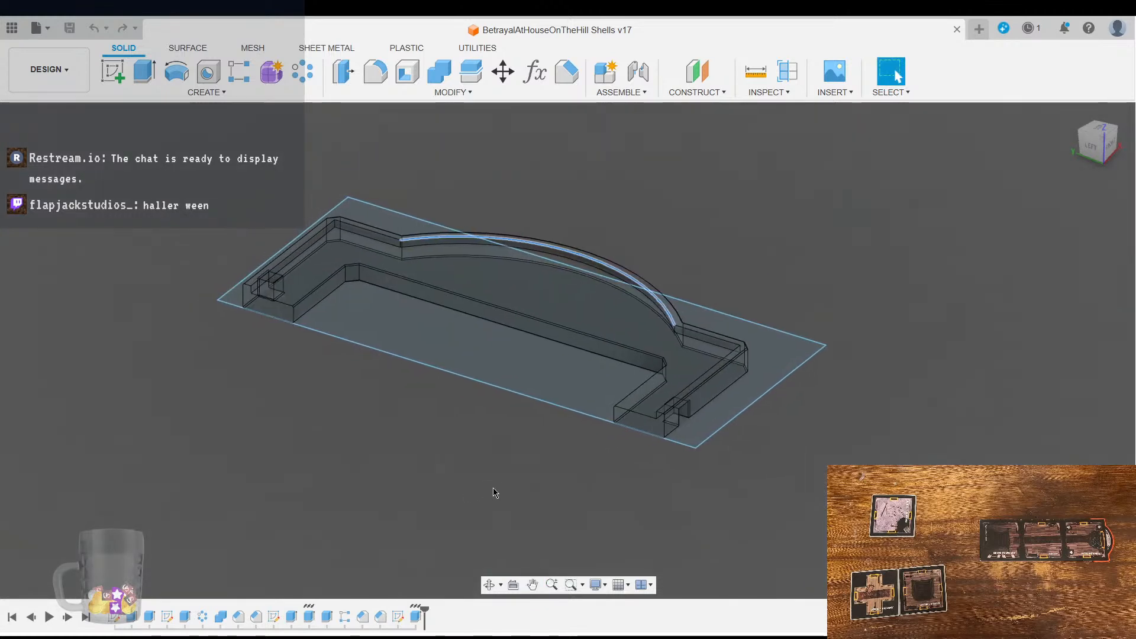
scroll(477, 463, "down", 2)
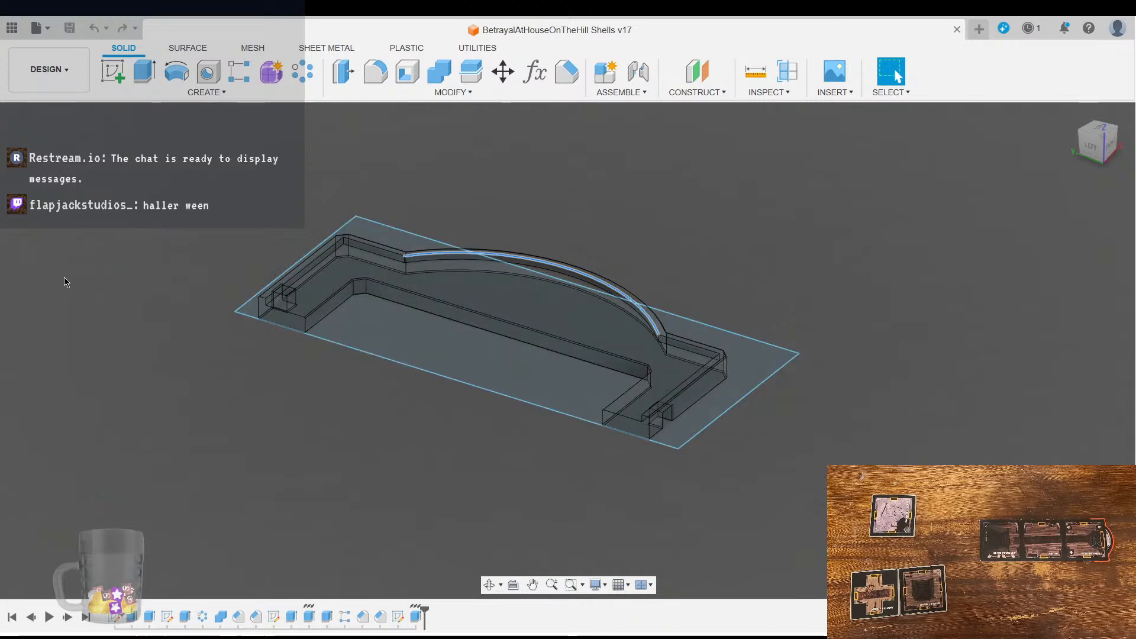
left_click(63, 276)
scroll(453, 422, "down", 5)
mouse_move(686, 388)
middle_mouse_down()
mouse_move(796, 226)
mouse_move(825, 257)
middle_mouse_up()
left_click(790, 347)
middle_click_drag(792, 352, 682, 411, "shift")
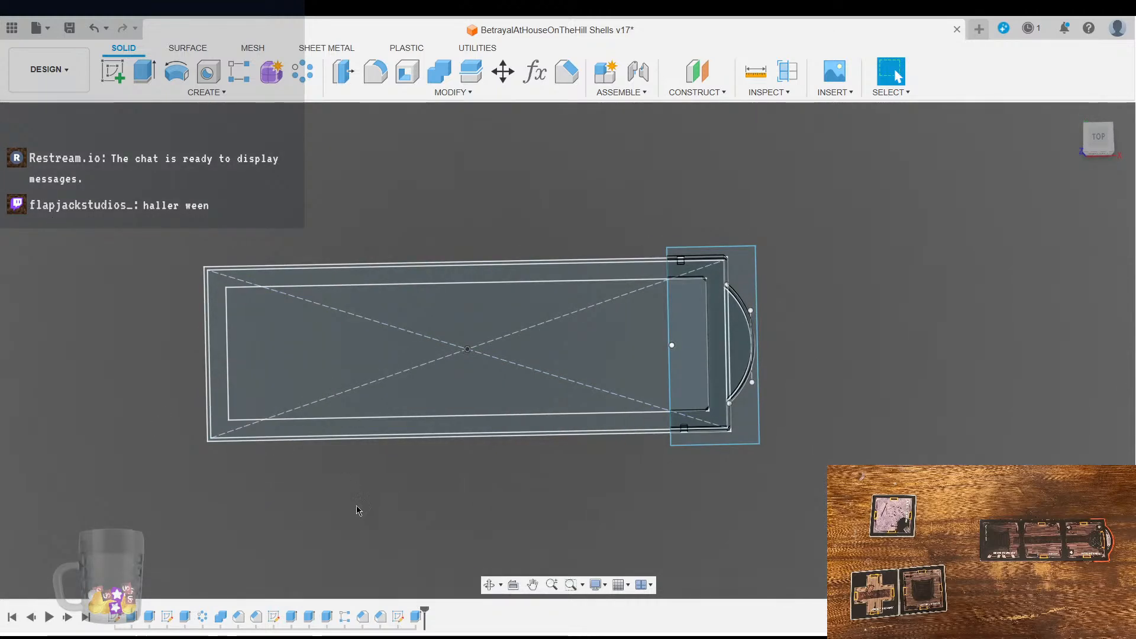
scroll(464, 482, "up", 3)
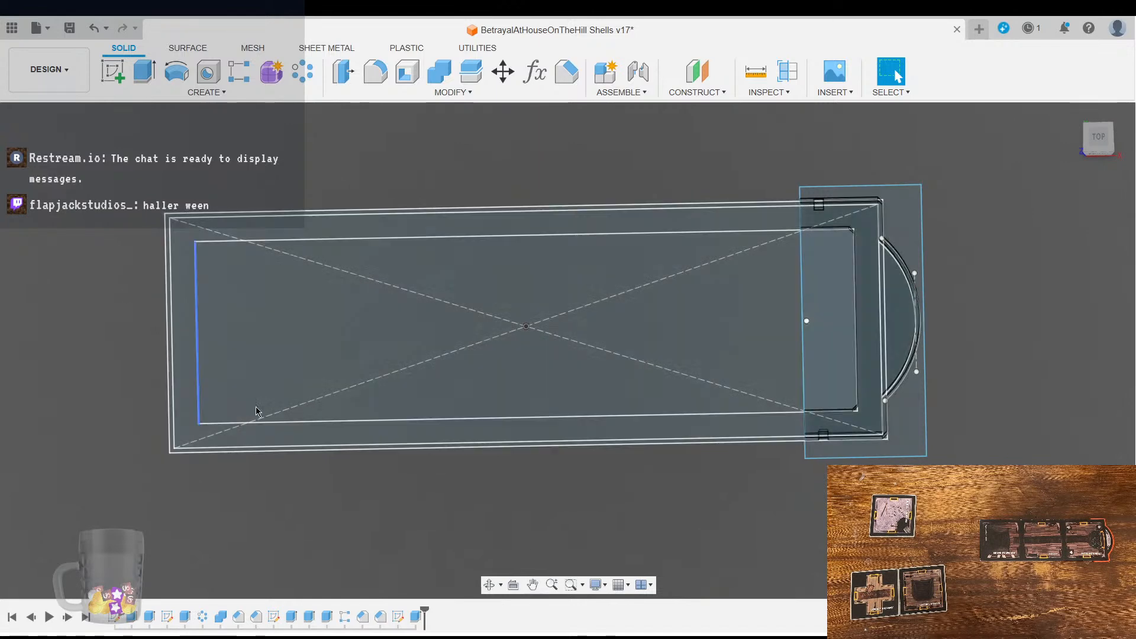
Step: Roll the timeline back two features and delete the rectangle sketch around the rounded end together with the extrude based on it
left_click(32, 617)
left_click(32, 617)
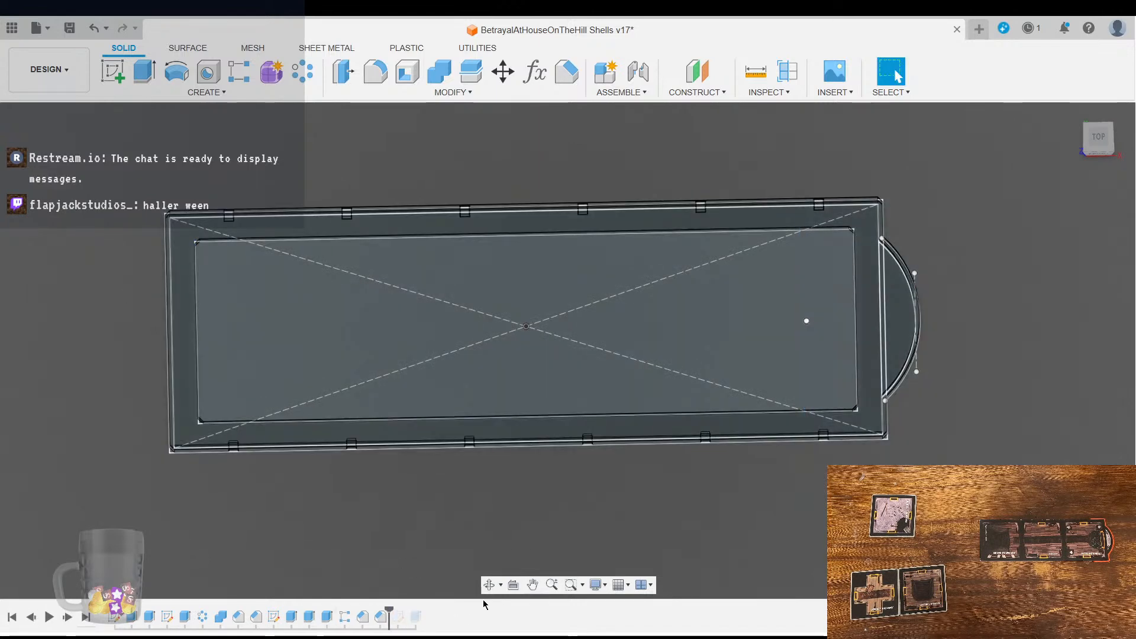
left_click(396, 617)
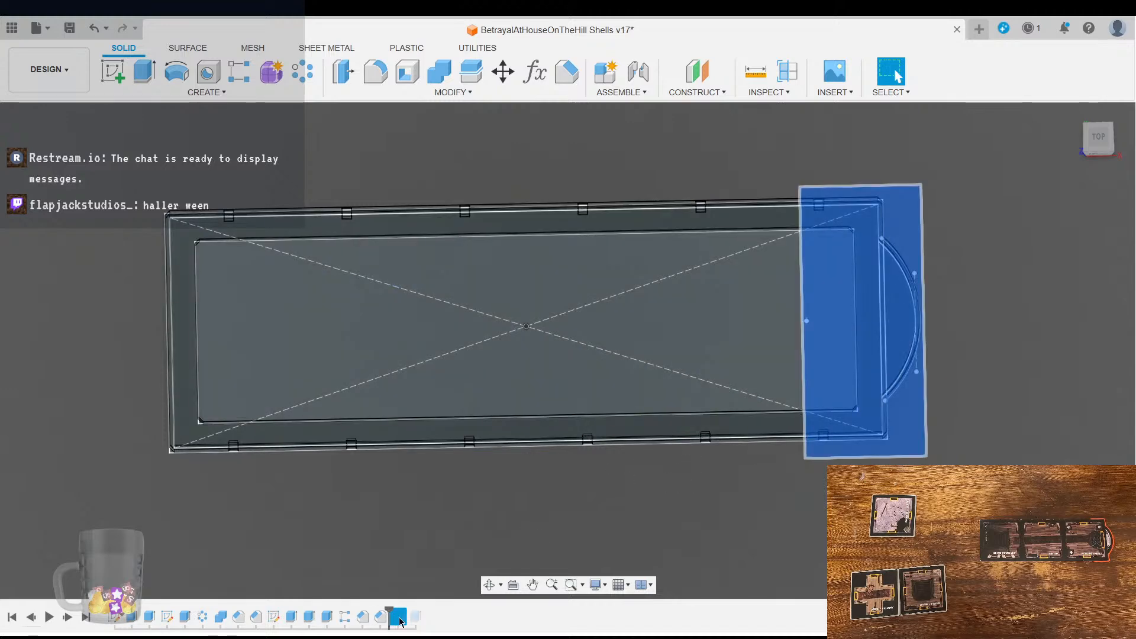
key("Delete")
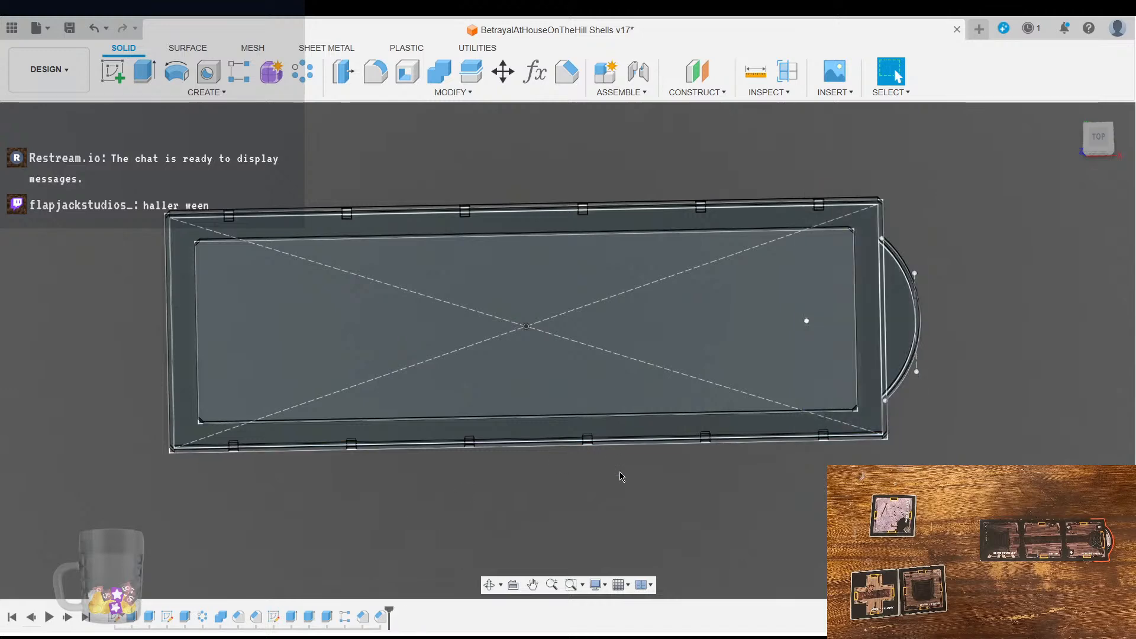
Step: Hide the layout sketch of the three-tile frame
scroll(559, 498, "up", 2)
middle_click_drag(560, 499, 678, 505)
left_click(63, 282)
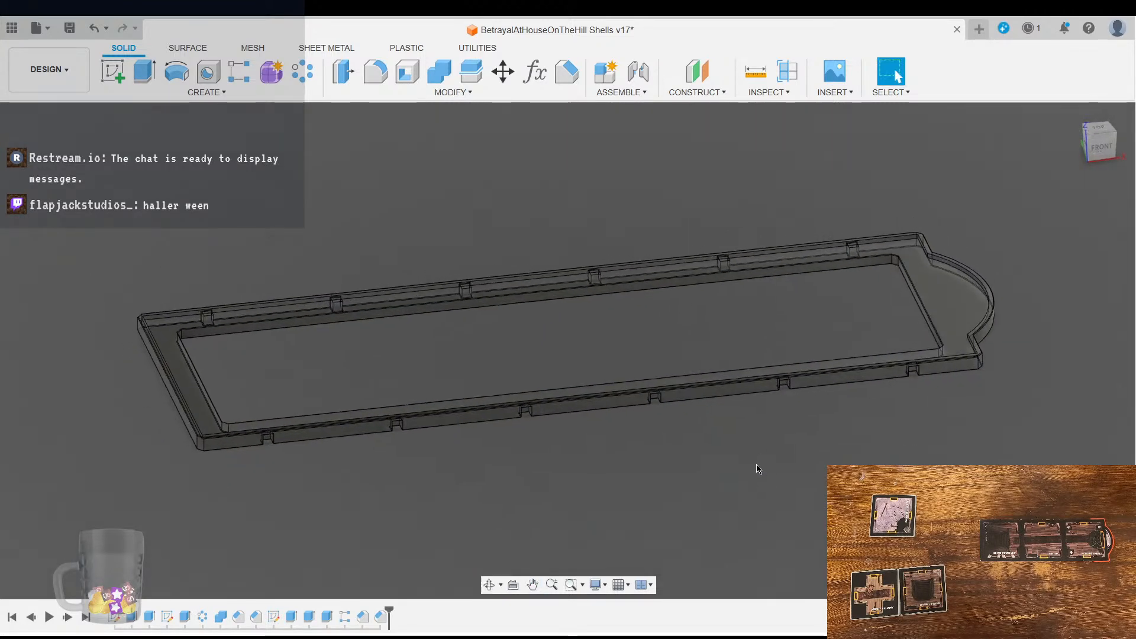
Step: Measure the spacing between the two notches nearest the rounded end on the long front side
scroll(908, 385, "up", 3)
left_click(909, 367)
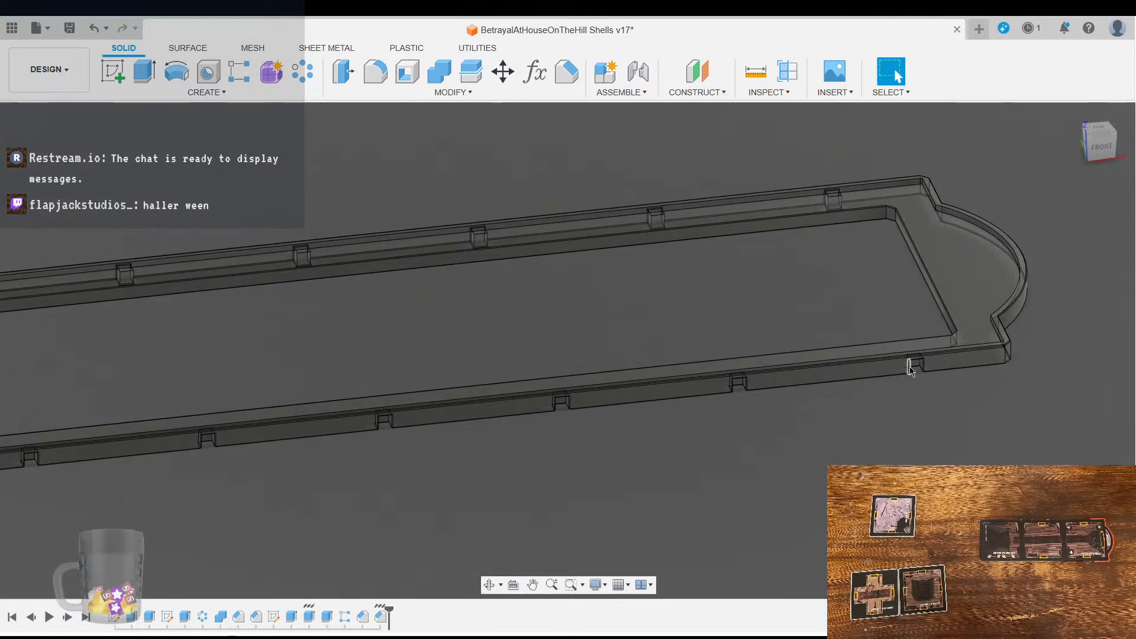
left_click(732, 385, "shift")
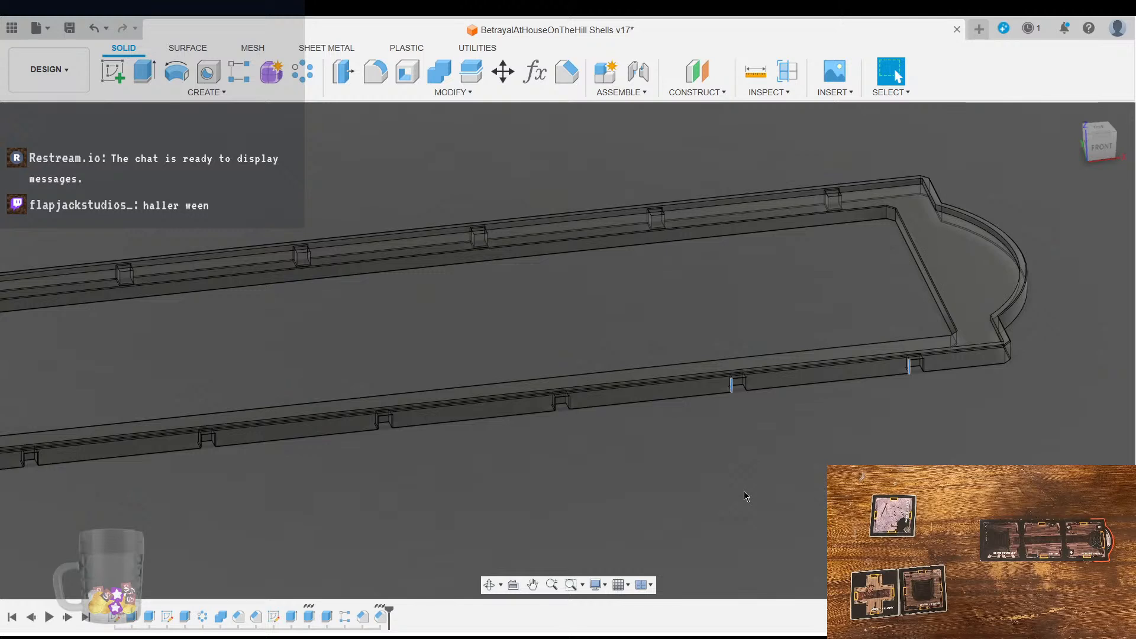
Step: Show the single-tile frame over the three-tile frame and compare their notches and outer edges
left_click(33, 209)
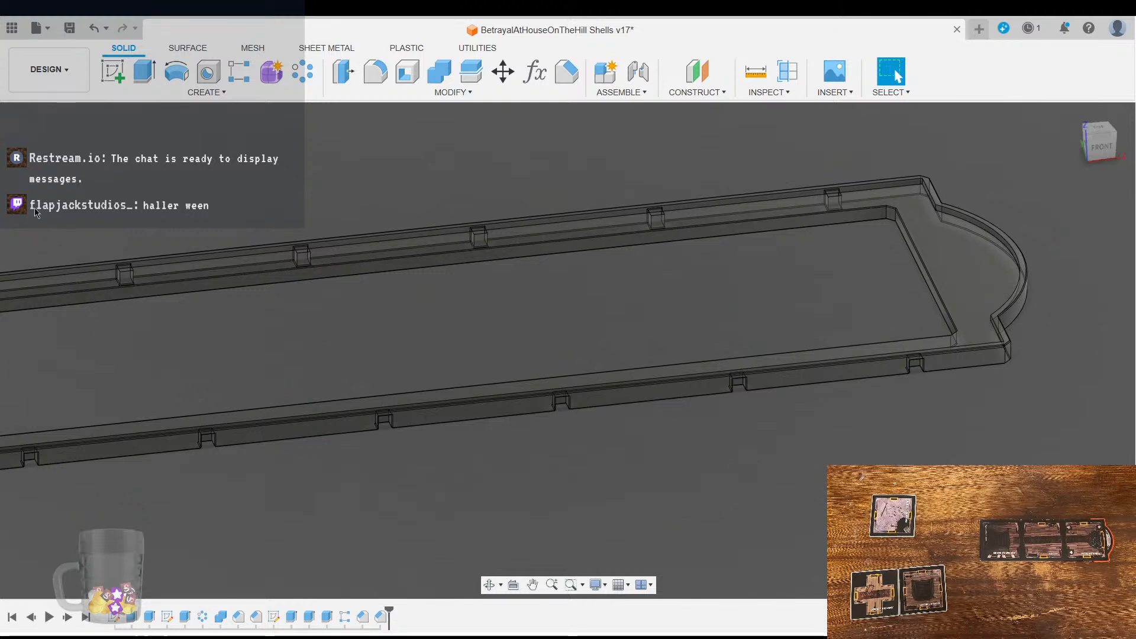
left_click(65, 222)
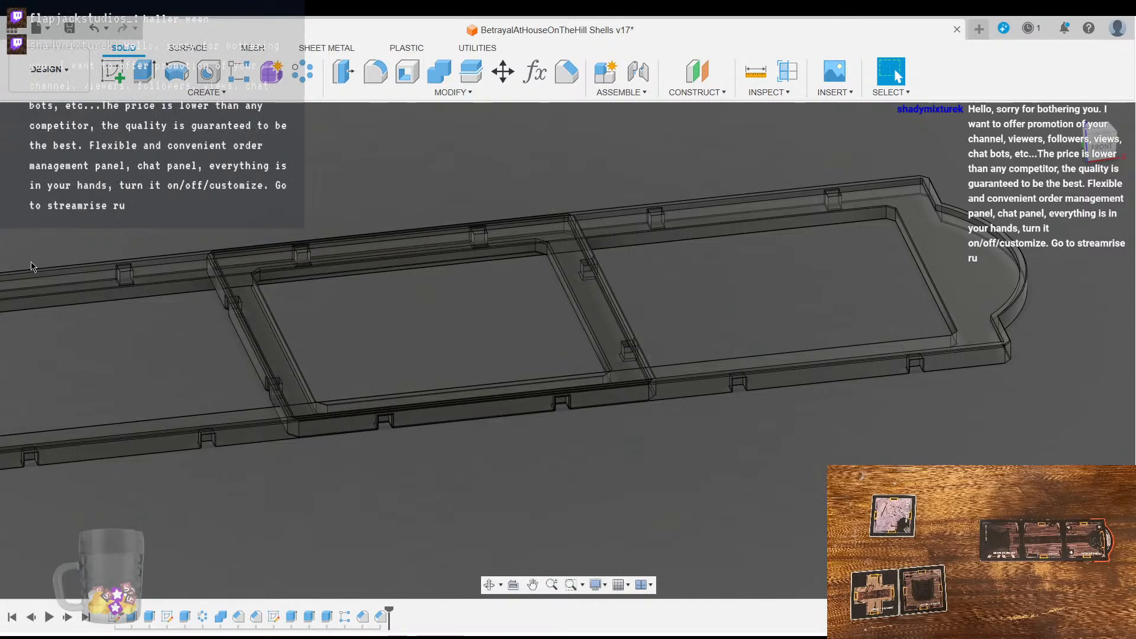
middle_click_drag(466, 470, 420, 510, "shift")
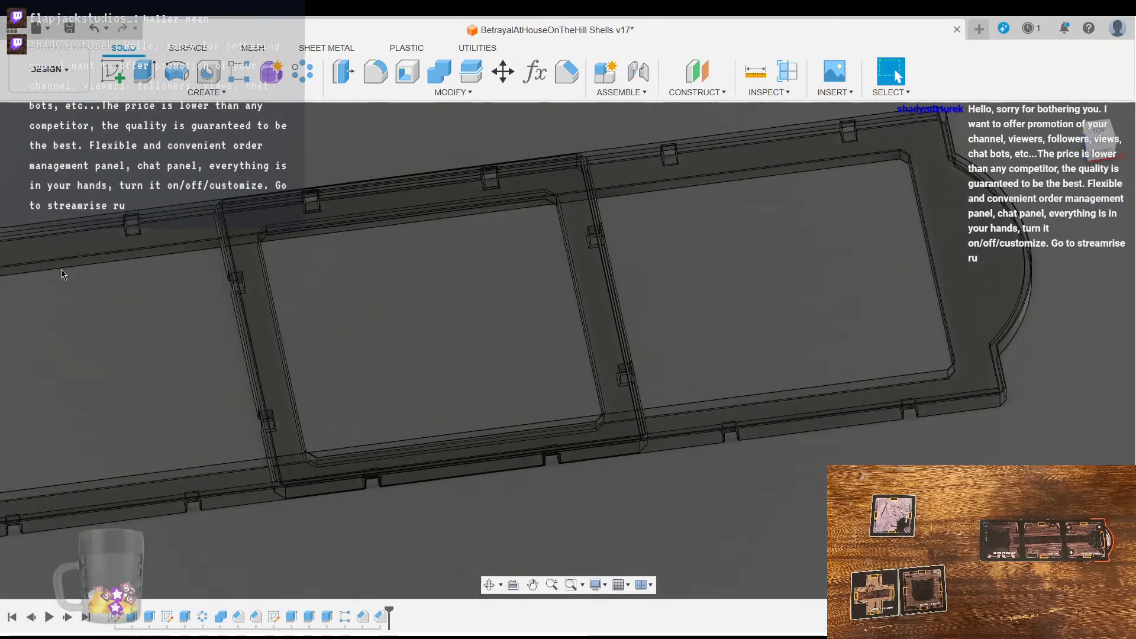
middle_click_drag(66, 245, 787, 452, "shift")
middle_click_drag(787, 452, 771, 499)
left_click(63, 244)
scroll(483, 387, "down", 3)
mouse_move(669, 428)
middle_mouse_down("shift")
mouse_move(689, 449)
mouse_move(686, 468)
mouse_move(580, 515)
mouse_move(608, 492)
mouse_move(608, 509)
mouse_move(617, 491)
mouse_move(630, 494)
mouse_move(607, 485)
middle_mouse_up("shift")
scroll(579, 515, "up", 3)
scroll(607, 510, "down", 2)
Step: Open the design parameters and hide the single-tile frame
left_click(535, 72)
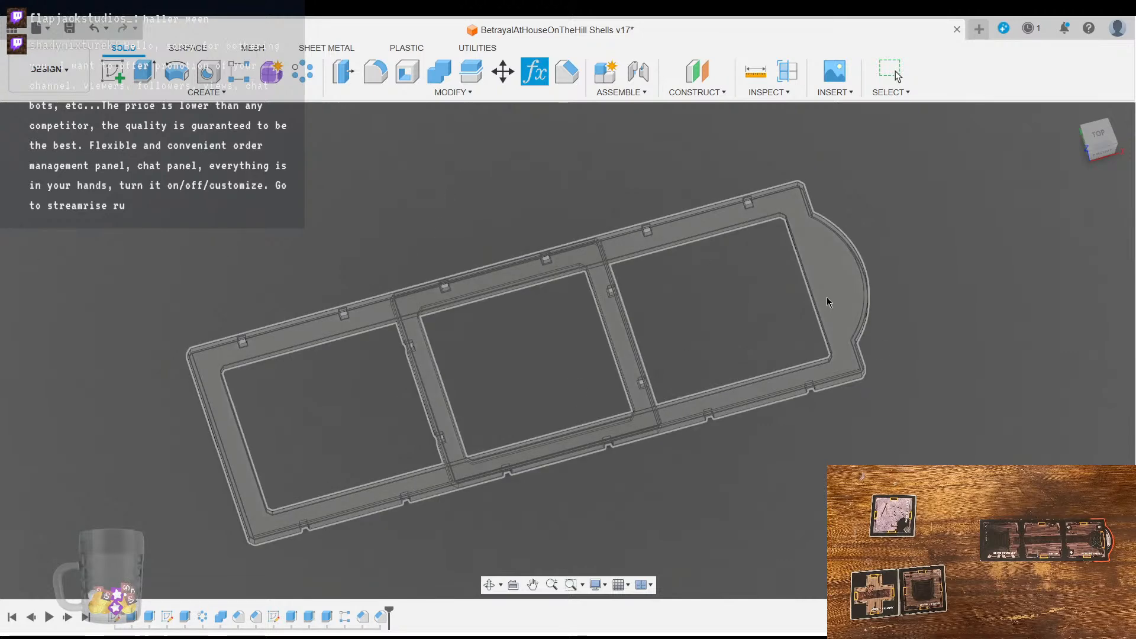
left_click(65, 229)
left_click(62, 245)
left_click(58, 215)
middle_click_drag(613, 513, 662, 524, "shift")
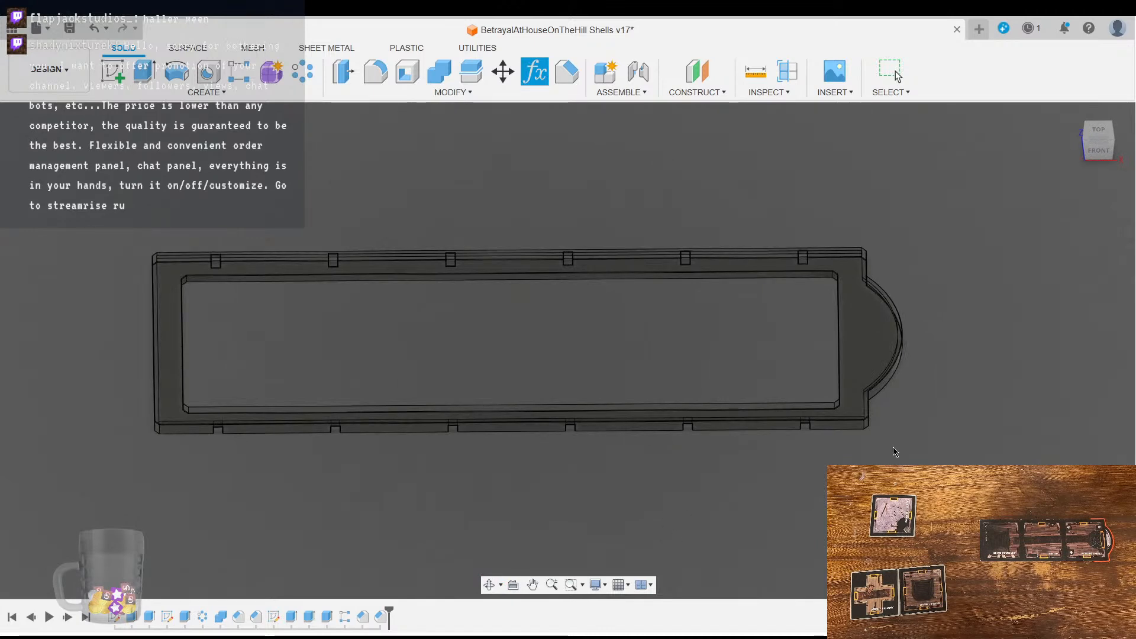
Step: Examine the notches, crossbars and rounded end of the overlapping tile frames
scroll(884, 439, "up", 5)
middle_click_drag(884, 439, 819, 396, "shift")
left_click(863, 382)
scroll(800, 454, "down", 5)
middle_click_drag(462, 401, 465, 462, "shift")
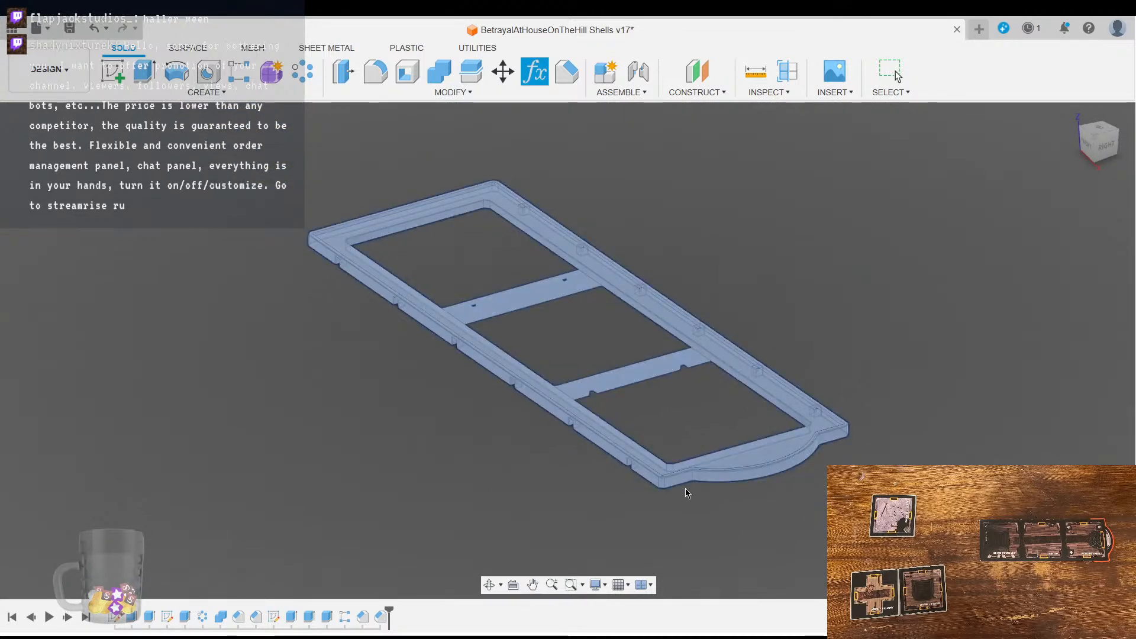
scroll(704, 541, "up", 3)
scroll(705, 538, "up", 3)
double_click(627, 382)
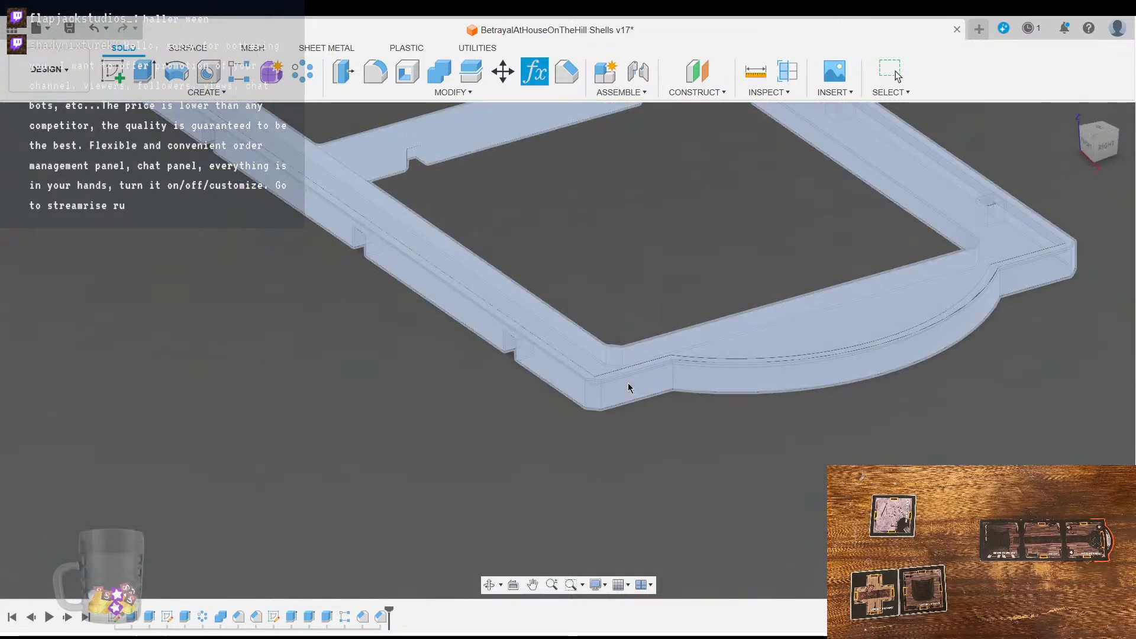
middle_click_drag(533, 436, 505, 489, "shift")
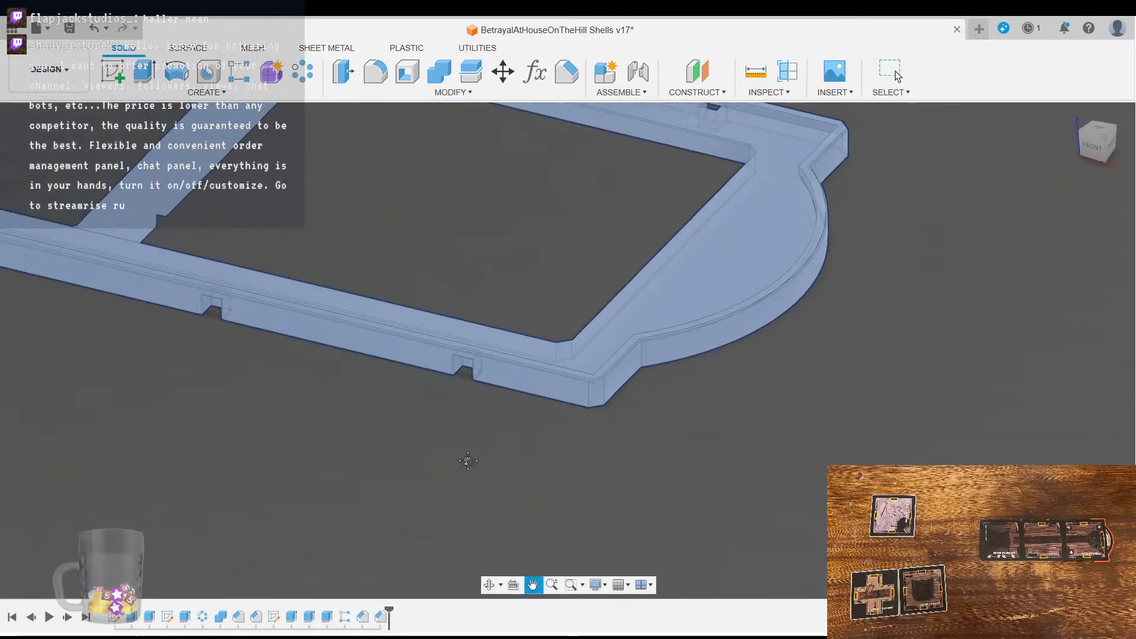
middle_click_drag(459, 456, 538, 470, "shift")
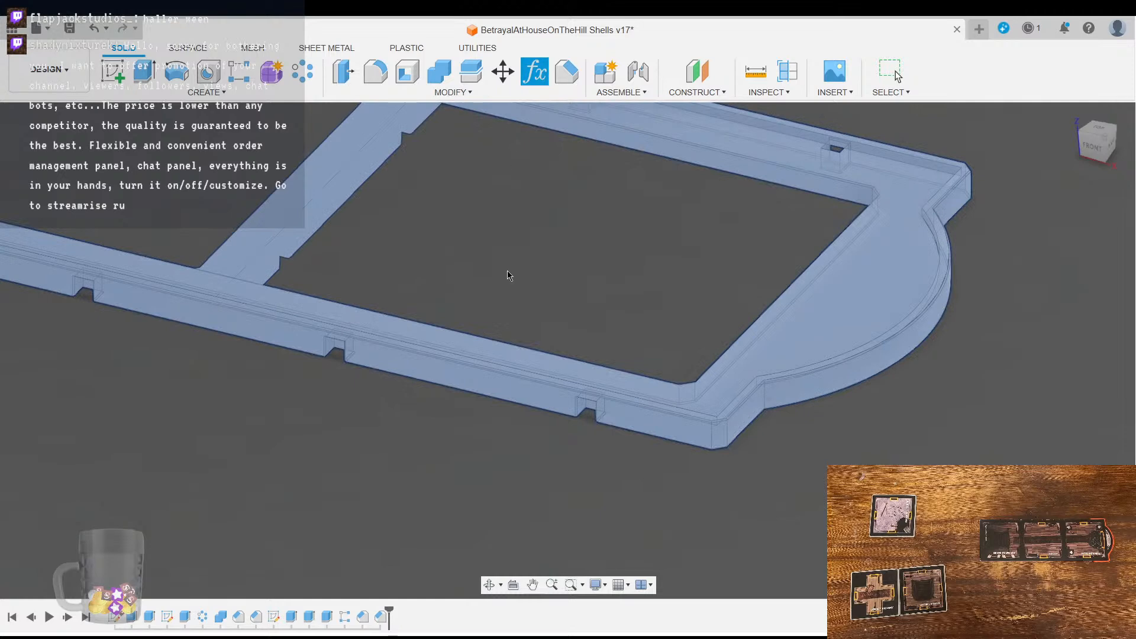
scroll(503, 503, "down", 4)
middle_click_drag(304, 475, 514, 477)
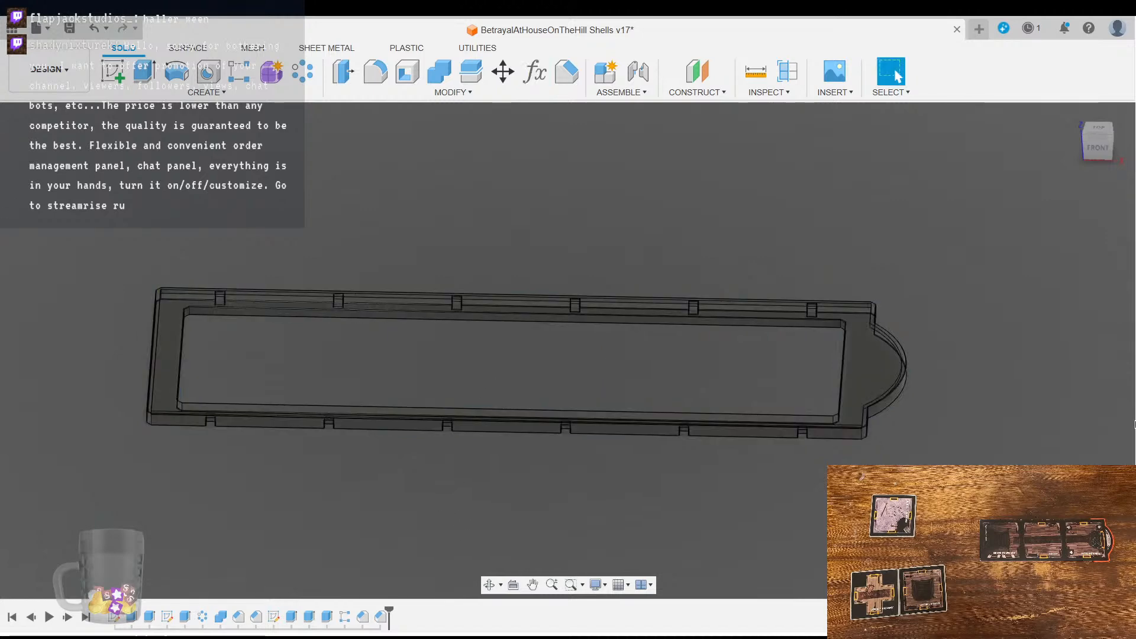
Step: Measure the three-tile frame between the inner rim edge of its straight end and the short rim edge beside the rounded end
middle_click_drag(650, 504, 669, 465, "shift")
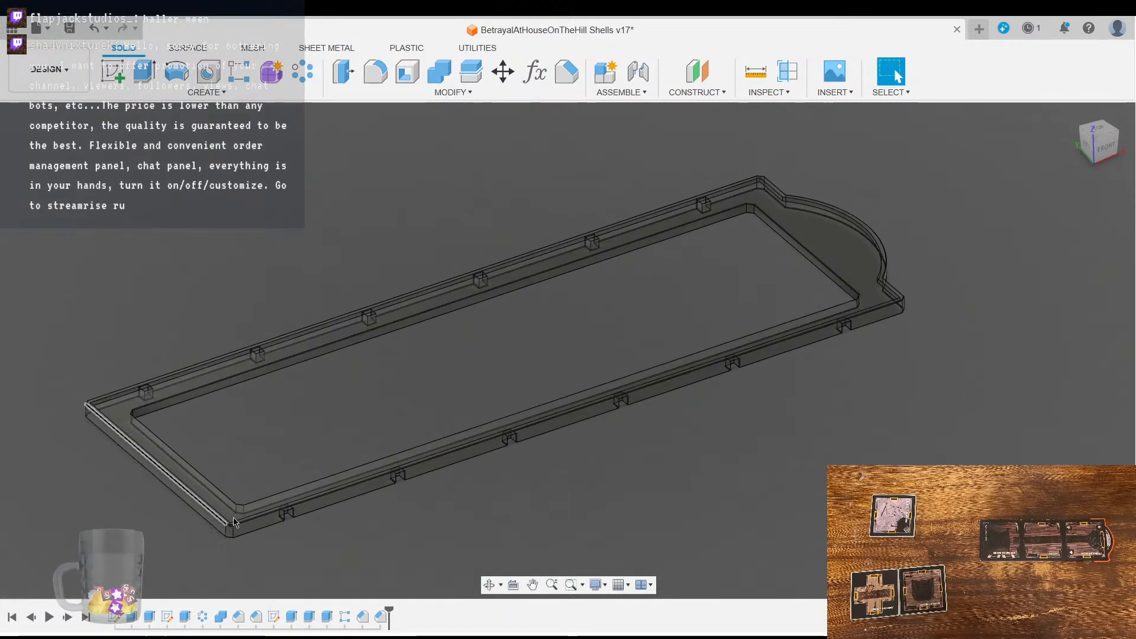
scroll(694, 475, "up", 3)
middle_click_drag(694, 474, 585, 472, "shift")
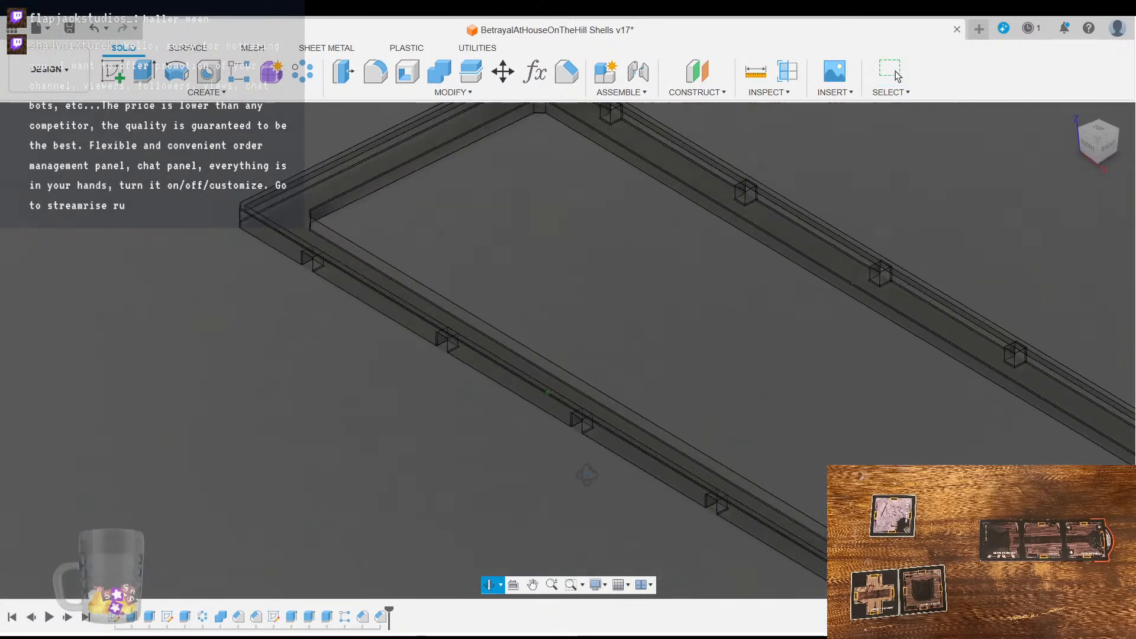
left_click(258, 208)
middle_click_drag(512, 337, 642, 355, "shift")
scroll(739, 331, "down", 2)
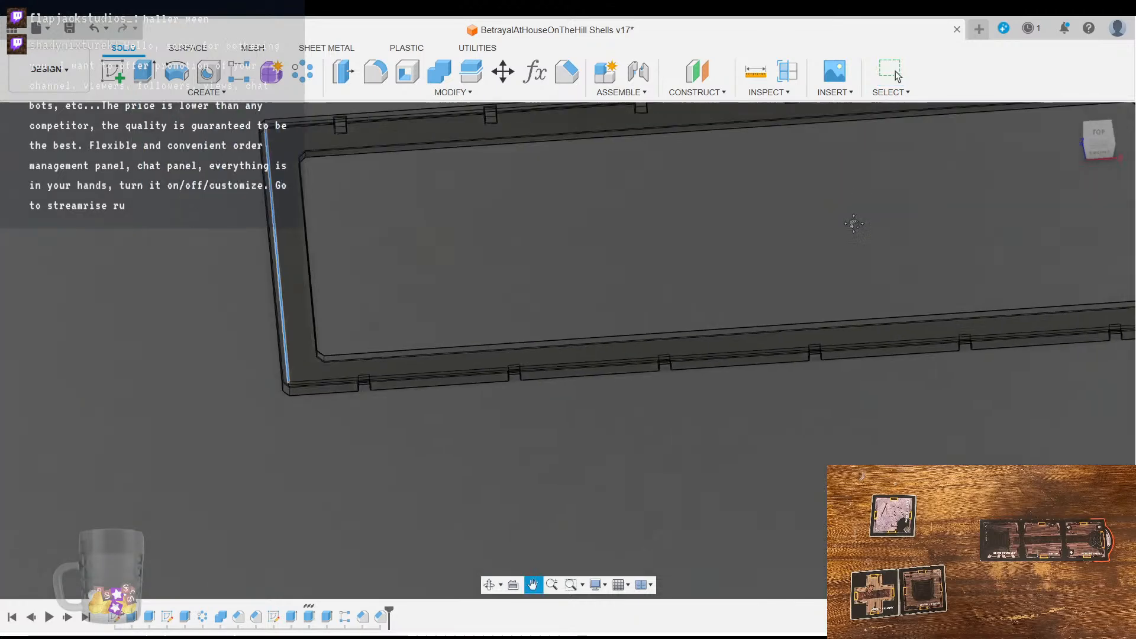
middle_click_drag(939, 213, 657, 383)
scroll(680, 372, "up", 3)
scroll(772, 493, "up", 3)
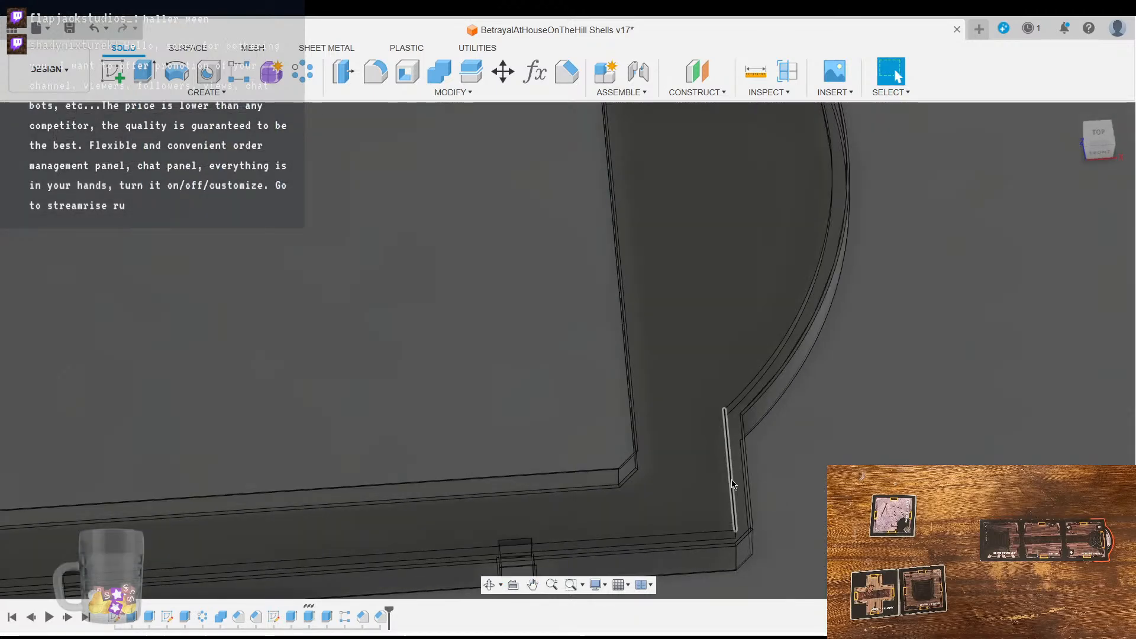
left_click(732, 481)
middle_click_drag(732, 480, 764, 486, "shift")
scroll(852, 470, "down", 5)
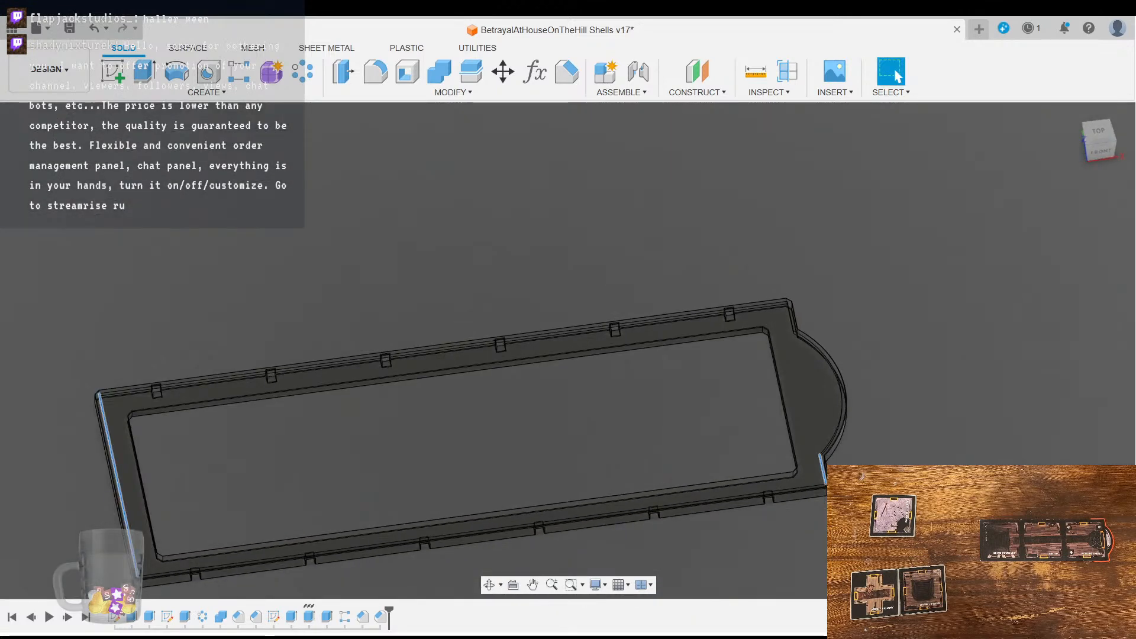
scroll(796, 556, "down", 1)
middle_click_drag(796, 556, 823, 484)
scroll(836, 482, "up", 3)
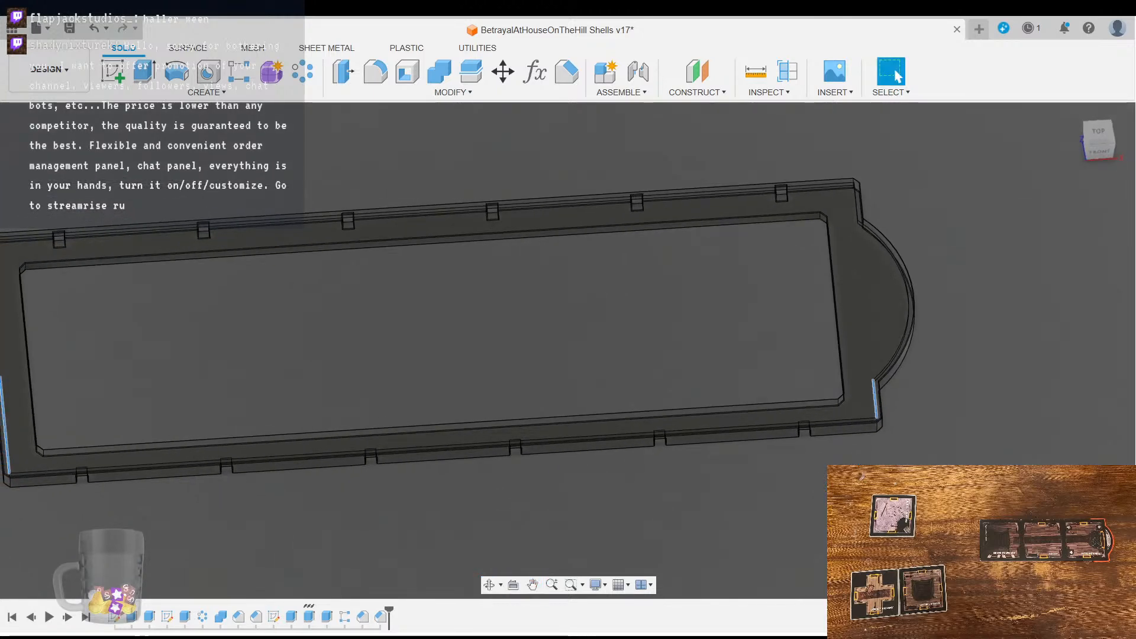
middle_click_drag(710, 515, 685, 485)
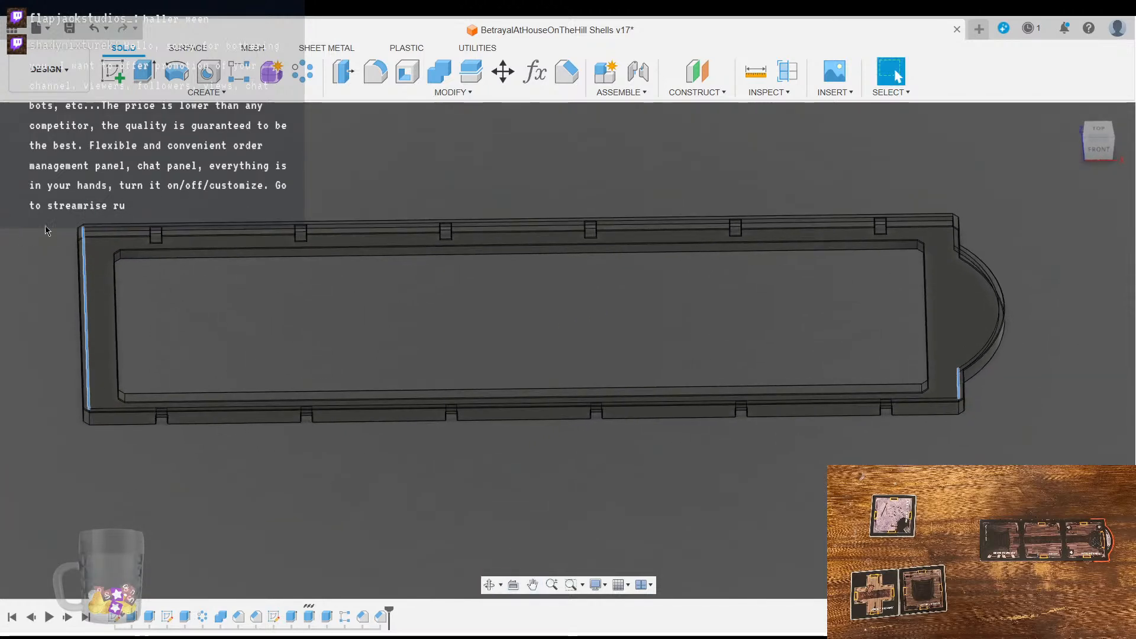
Step: Show the single-tile frame together with the three-tile frame
left_click(63, 240)
left_click(62, 221)
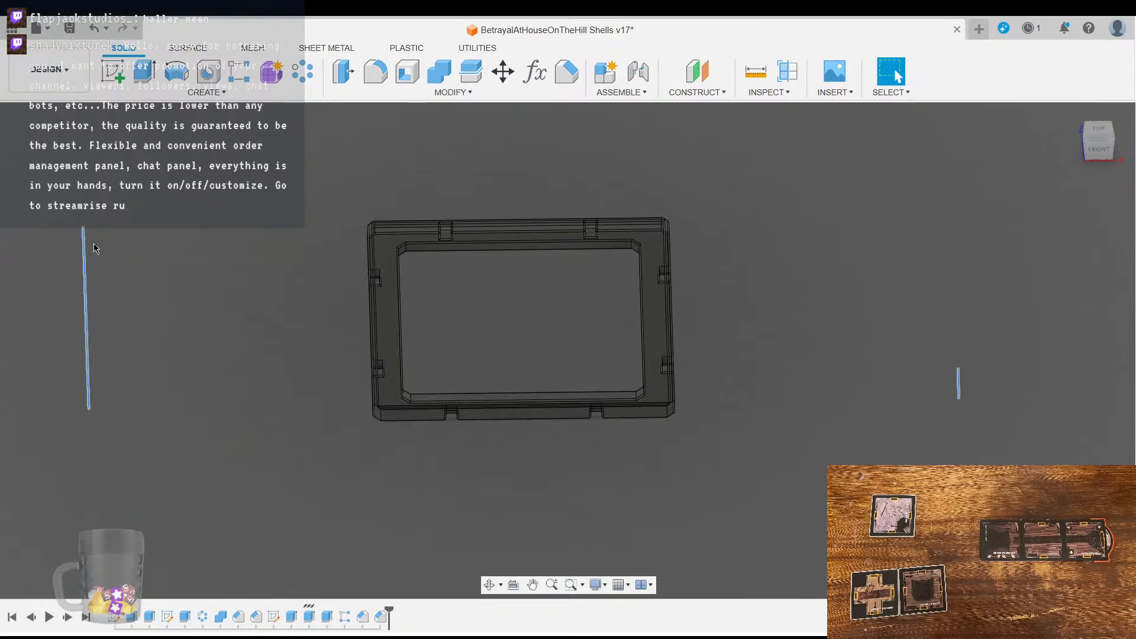
left_click(64, 245)
mouse_move(489, 499)
middle_mouse_down("shift")
mouse_move(471, 436)
mouse_move(487, 513)
middle_mouse_up("shift")
middle_click_drag(194, 315, 236, 329)
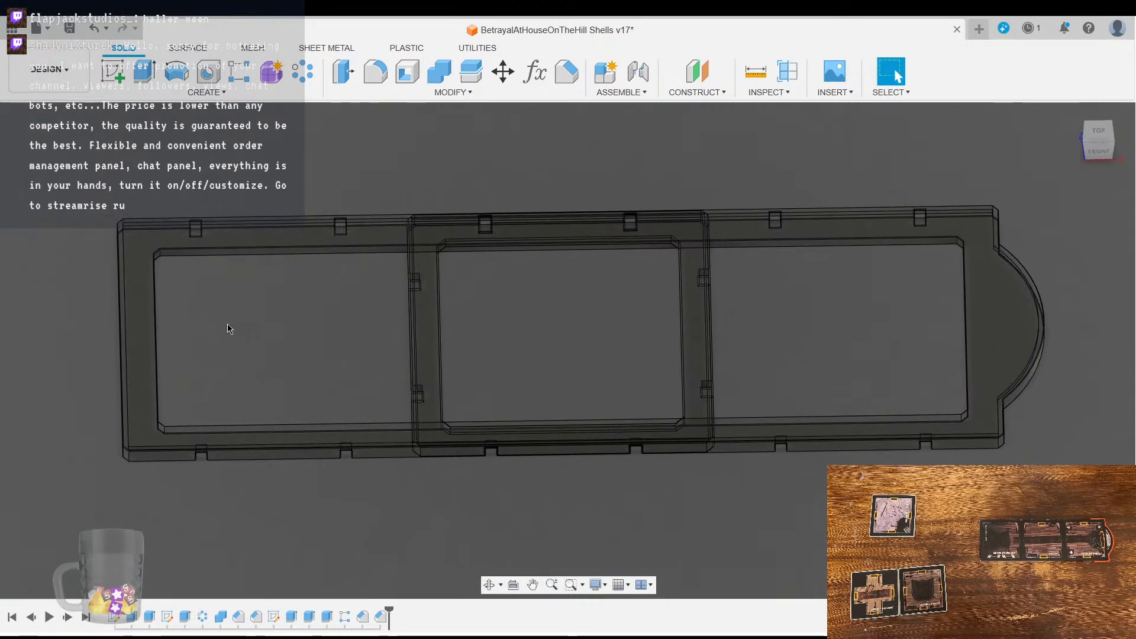
Step: Try placing a copy of the single-tile frame 80 mm toward the straight end of the three-tile frame to check the notch alignment
left_click(119, 225)
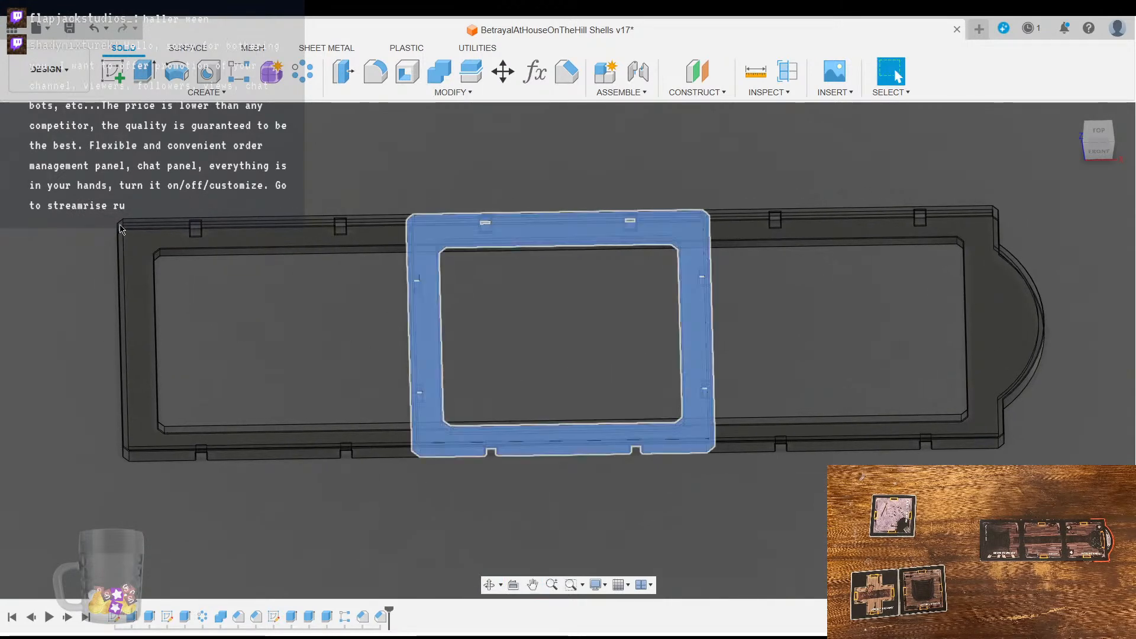
key("m")
mouse_move(453, 454)
left_mouse_down()
mouse_move(112, 459)
mouse_move(486, 456)
mouse_move(451, 456)
left_mouse_up()
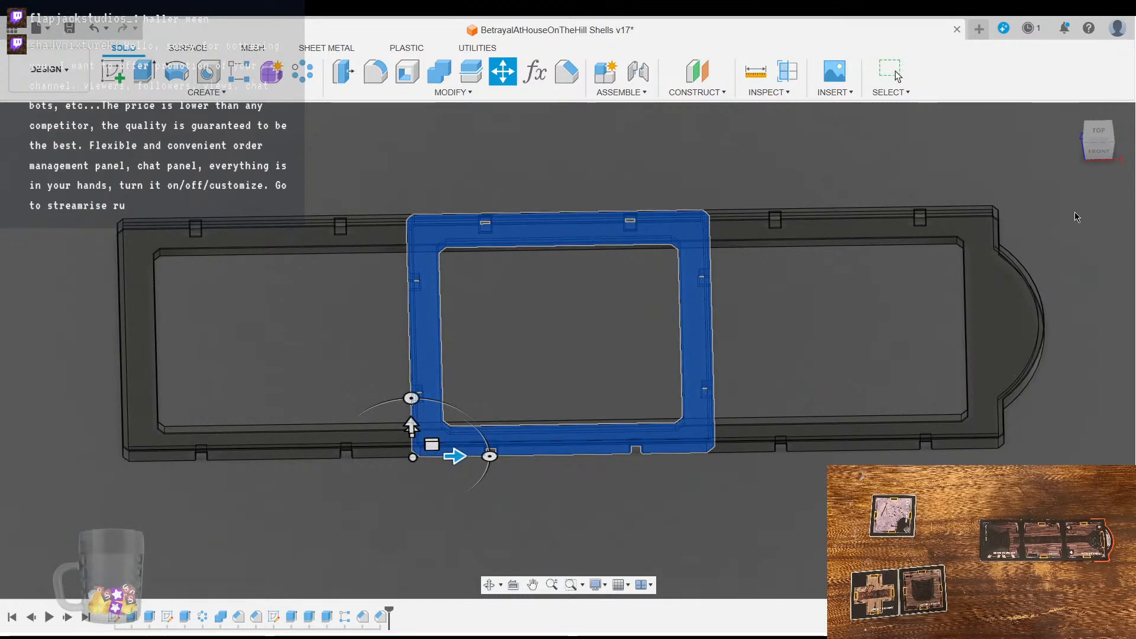
left_click(1023, 429)
left_click_drag(452, 454, 152, 453)
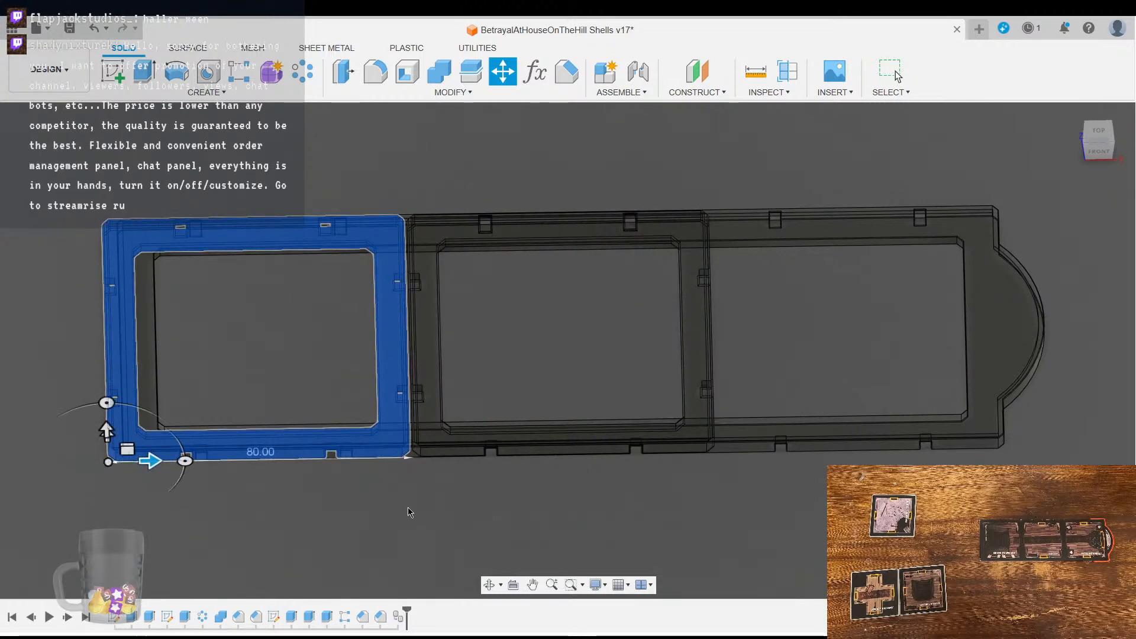
scroll(375, 514, "up", 5)
scroll(274, 410, "down", 3)
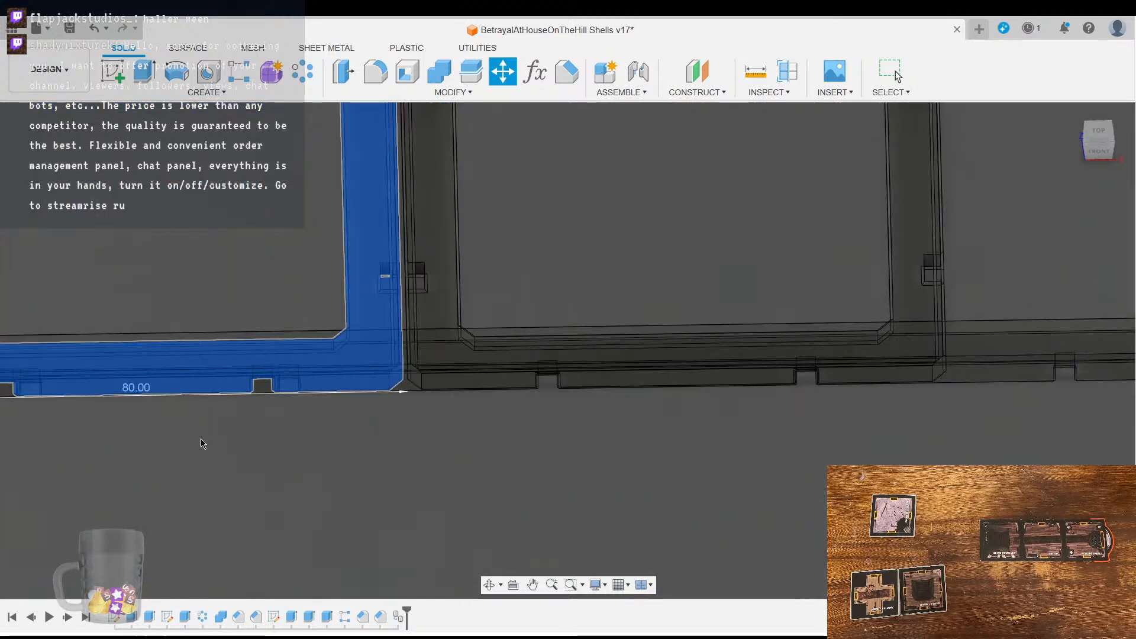
scroll(193, 435, "up", 3)
mouse_move(106, 407)
left_mouse_down()
mouse_move(96, 402)
mouse_move(126, 402)
mouse_move(98, 403)
left_mouse_up()
scroll(405, 481, "down", 3)
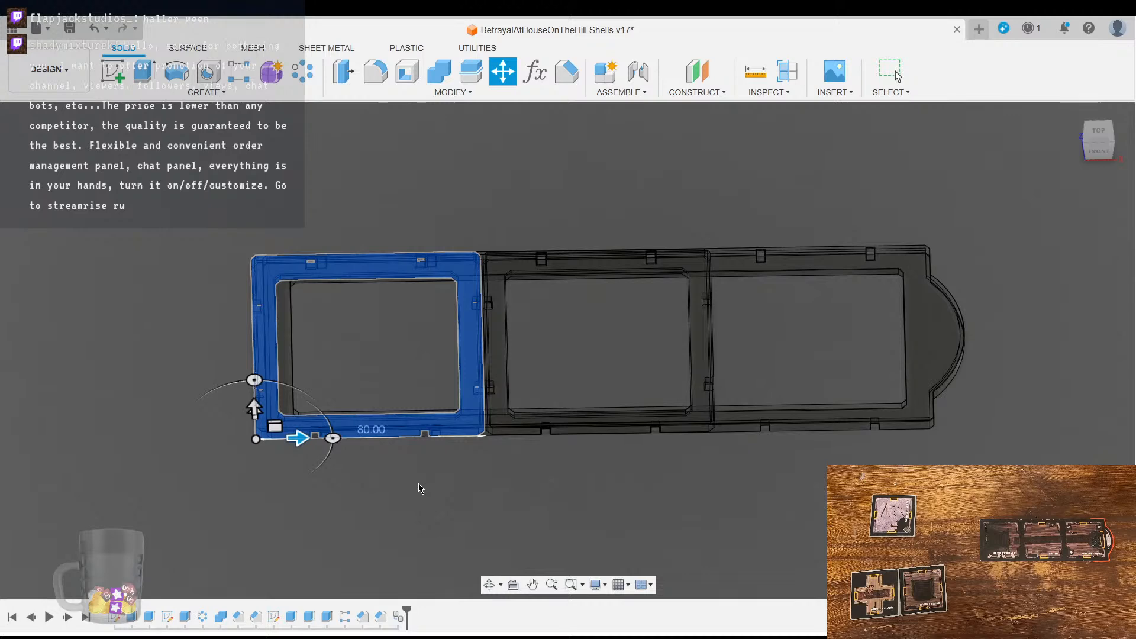
scroll(446, 446, "up", 3)
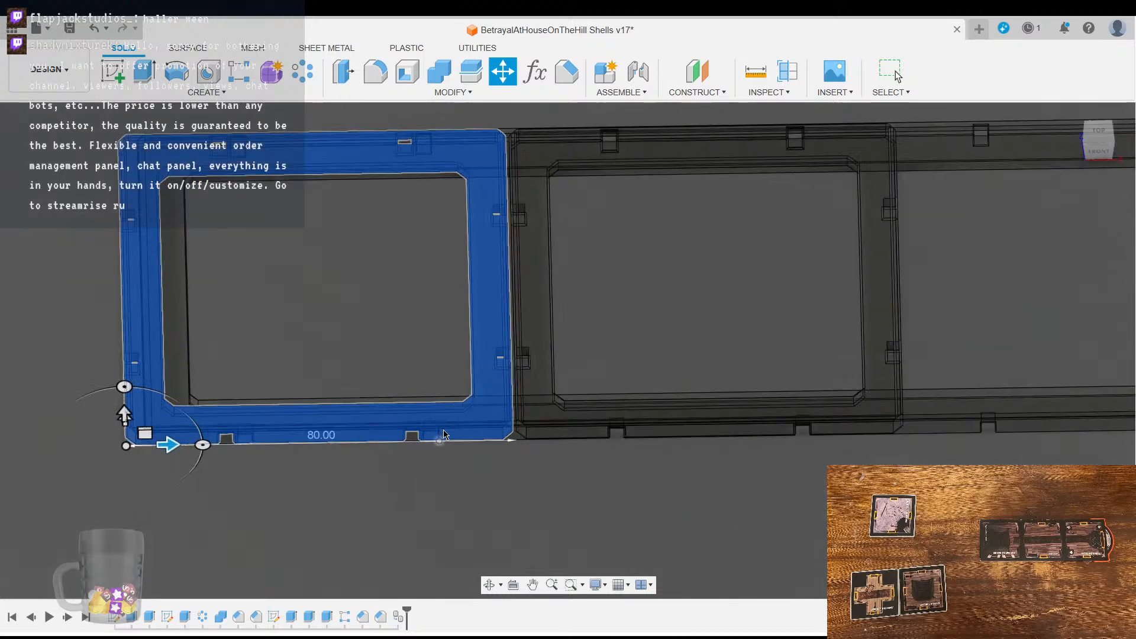
key("Escape")
Step: Select the narrow rim face on the single-tile frame's side toward the straight end and inspect it from directly above
scroll(438, 355, "up", 5)
middle_click_drag(438, 344, 559, 369, "shift")
left_click(559, 369)
middle_click_drag(402, 361, 422, 389, "shift")
left_click(1098, 148)
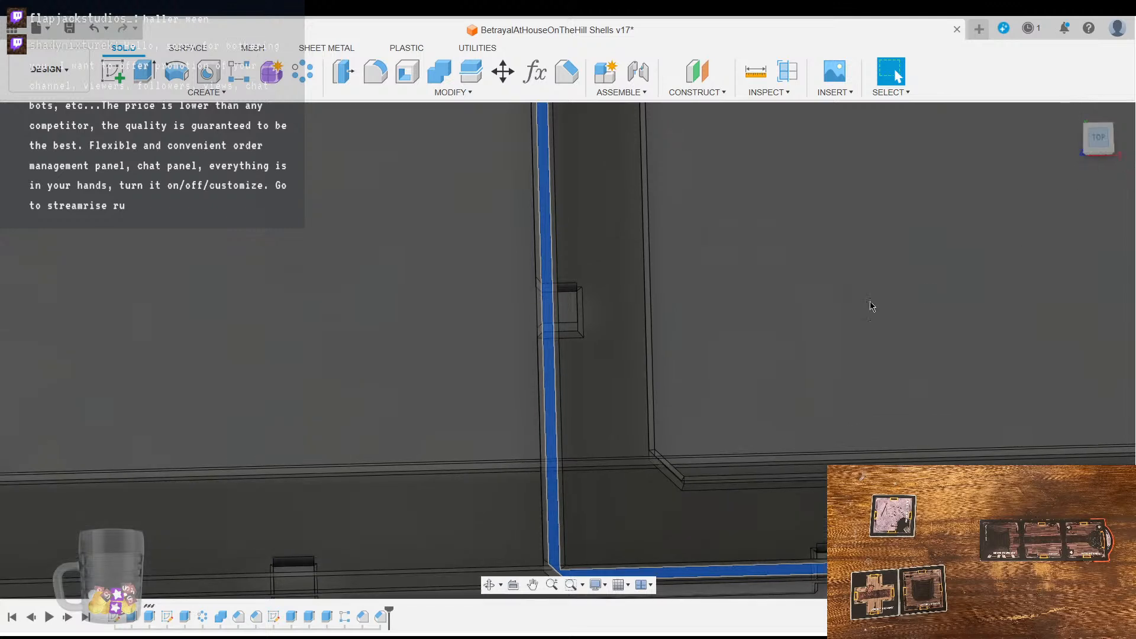
scroll(507, 334, "up", 2)
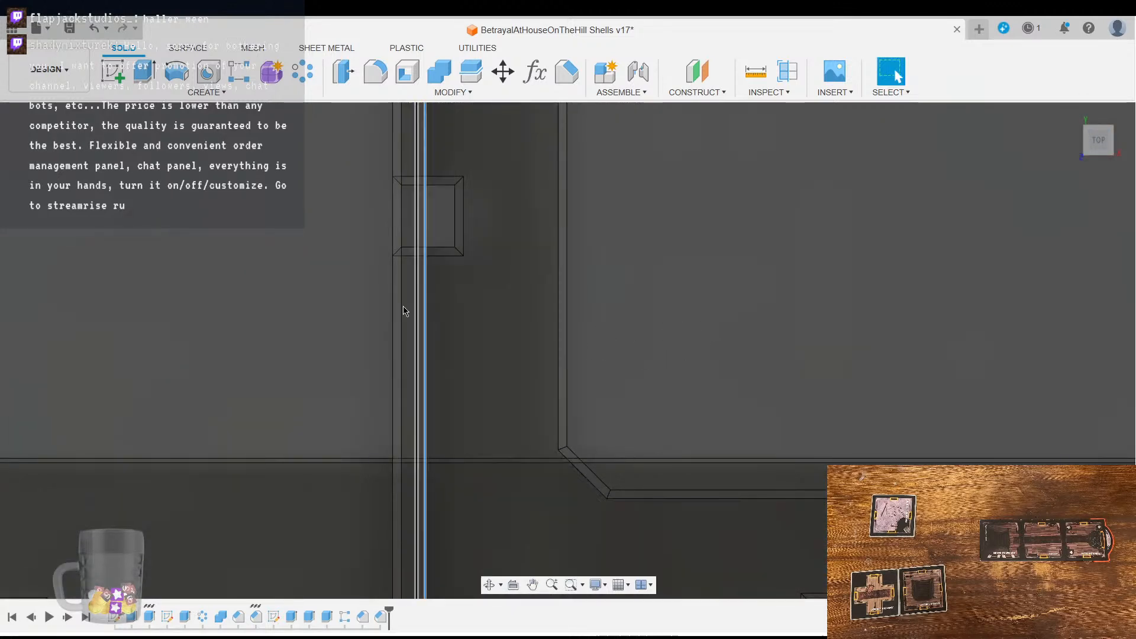
Step: Compare the neighbouring parallel side edges of the centre frame and examine how the notches line up across the overlapping frames
scroll(363, 360, "down", 3)
scroll(421, 458, "down", 7)
mouse_move(589, 306)
middle_mouse_down()
mouse_move(619, 345)
mouse_move(601, 322)
middle_mouse_up()
scroll(629, 359, "up", 2)
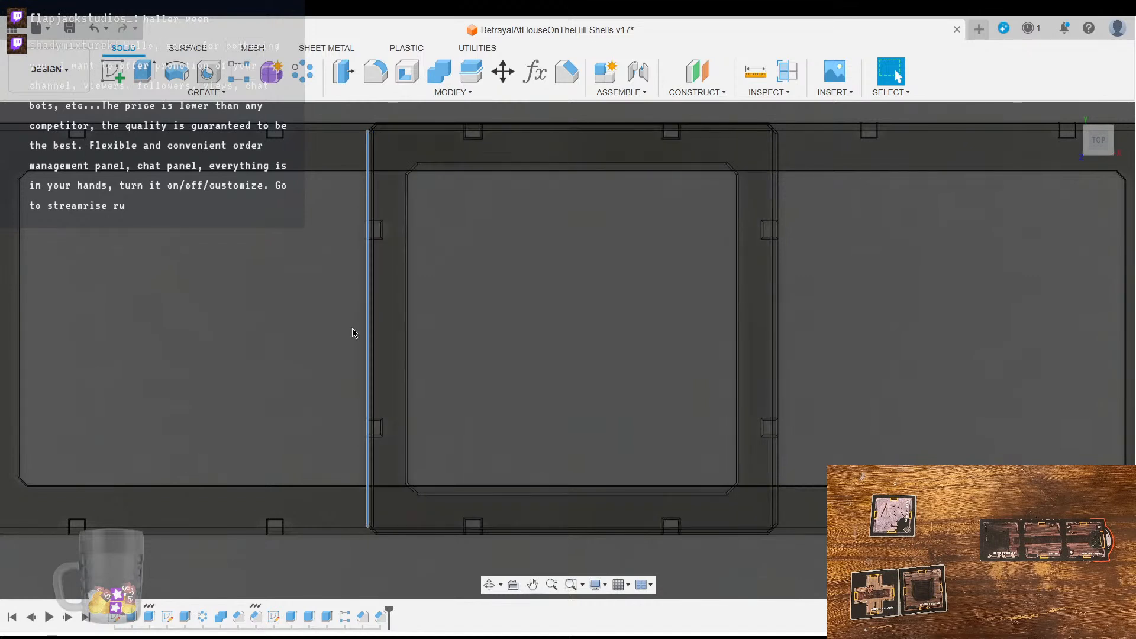
scroll(402, 308, "up", 6)
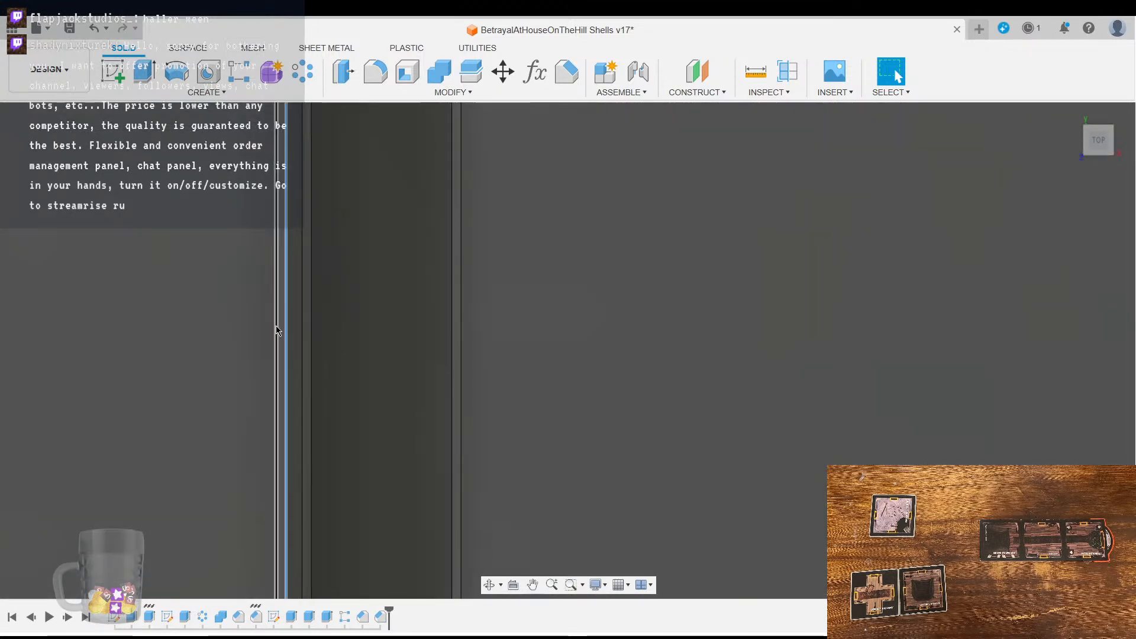
scroll(551, 357, "down", 2)
scroll(556, 355, "down", 7)
middle_click_drag(650, 353, 462, 327)
scroll(463, 333, "up", 2)
middle_click_drag(349, 307, 381, 335)
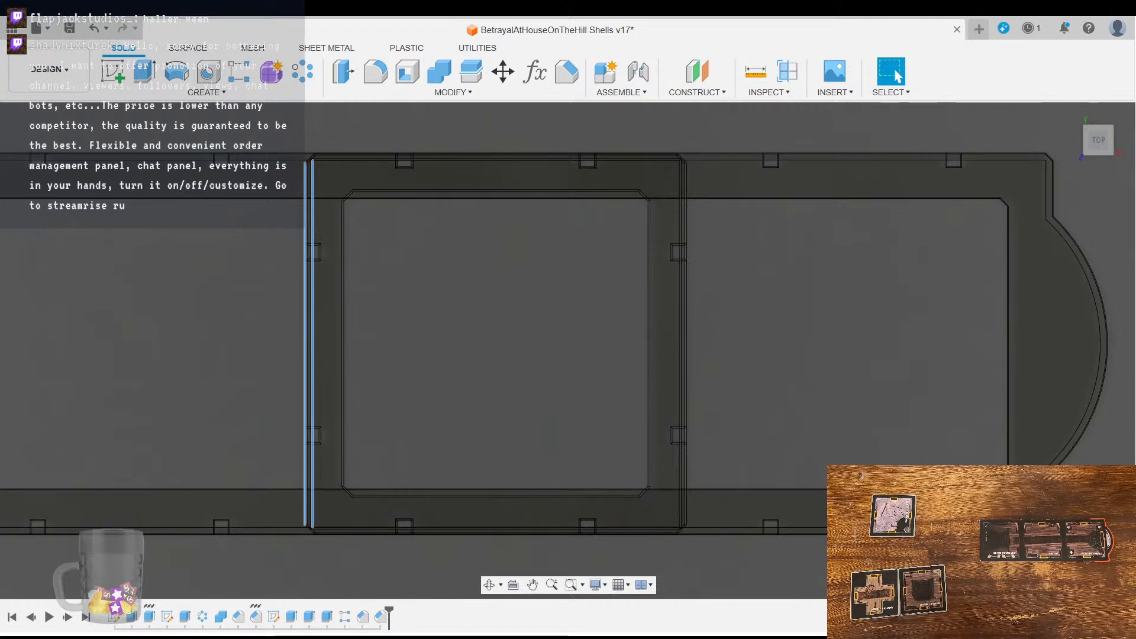
middle_click_drag(514, 405, 530, 339)
scroll(486, 343, "up", 2)
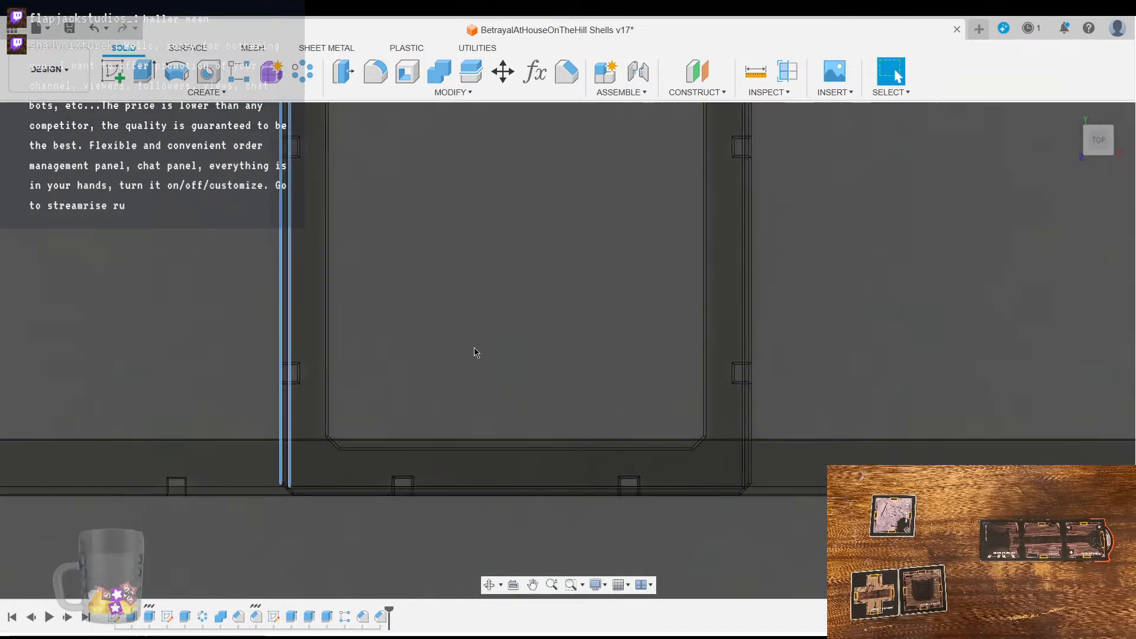
middle_click_drag(447, 355, 482, 371)
Step: Review the design parameters
left_click(535, 72)
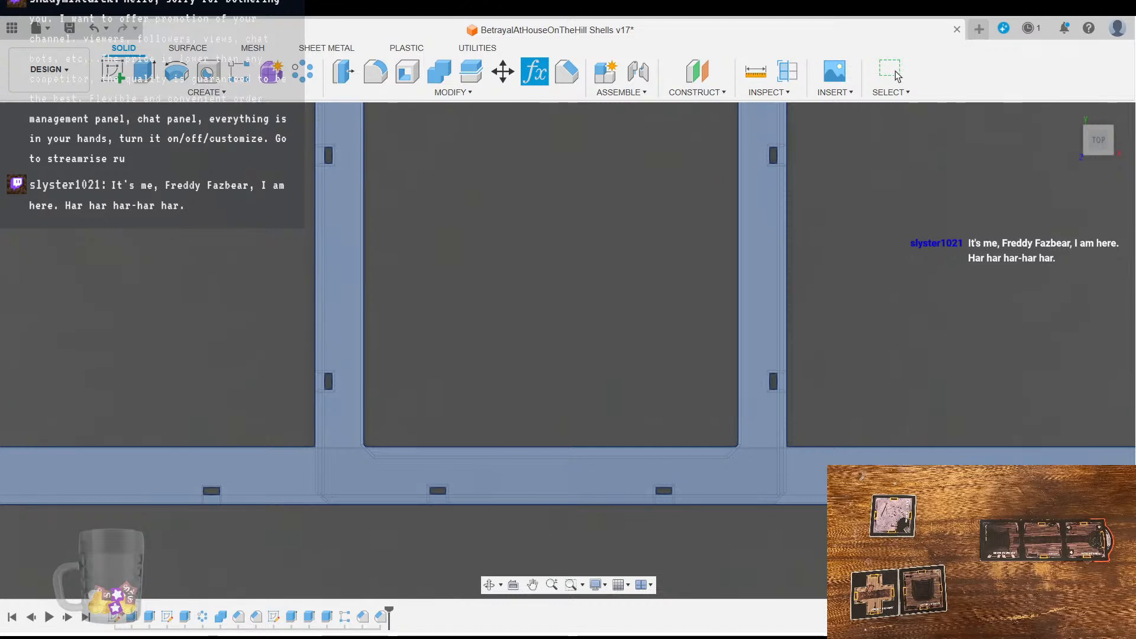
left_click(897, 76)
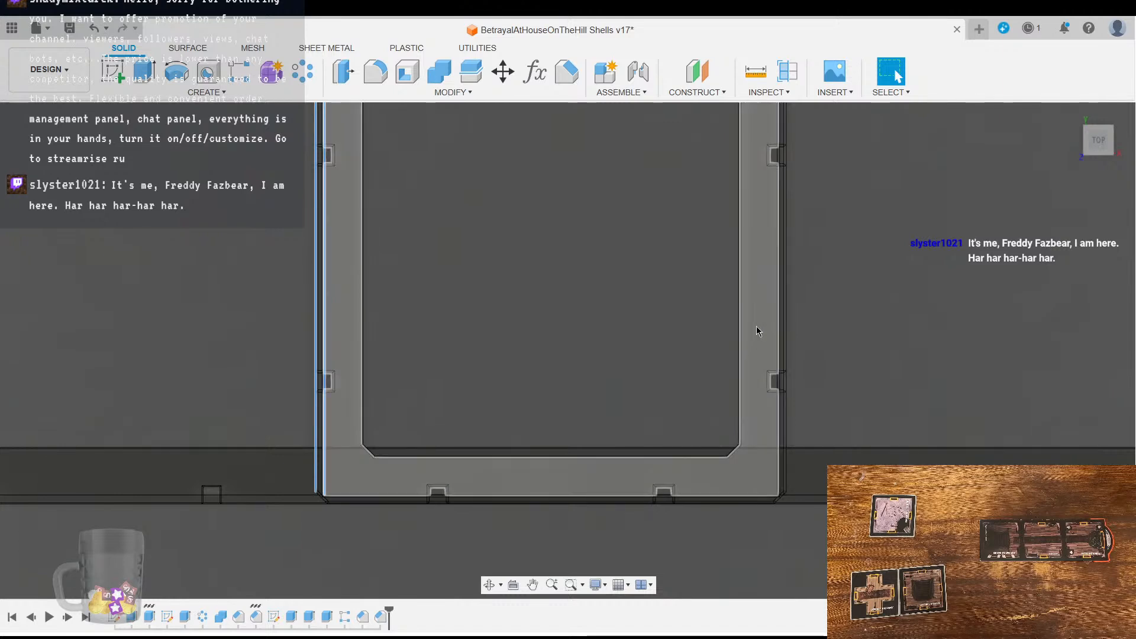
left_click(533, 76)
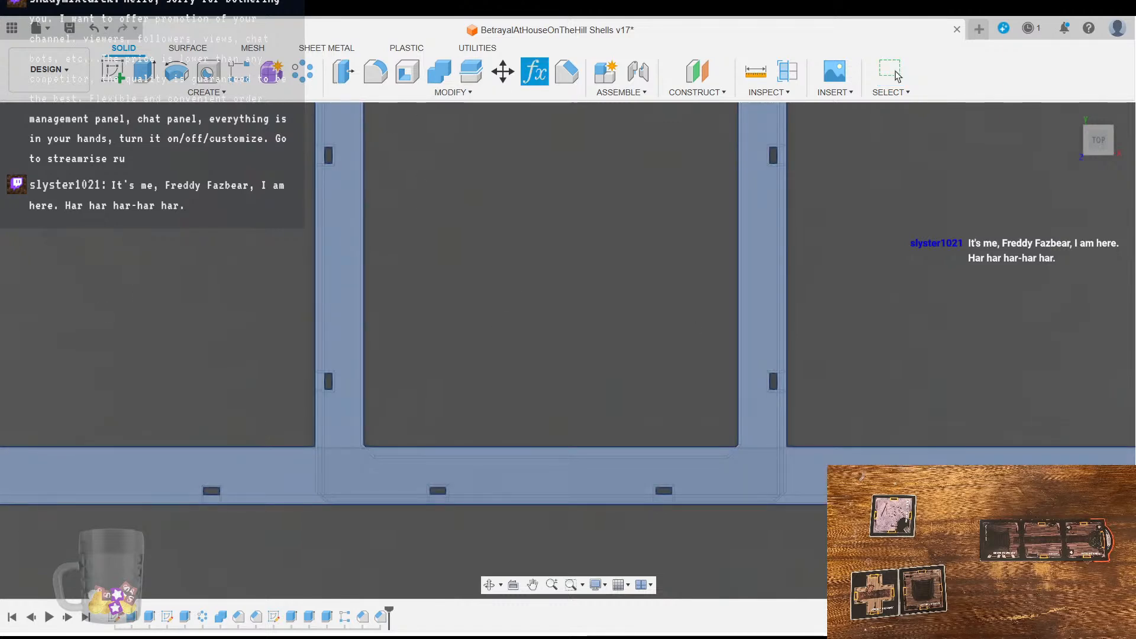
left_click(829, 296)
middle_click_drag(560, 382, 608, 392)
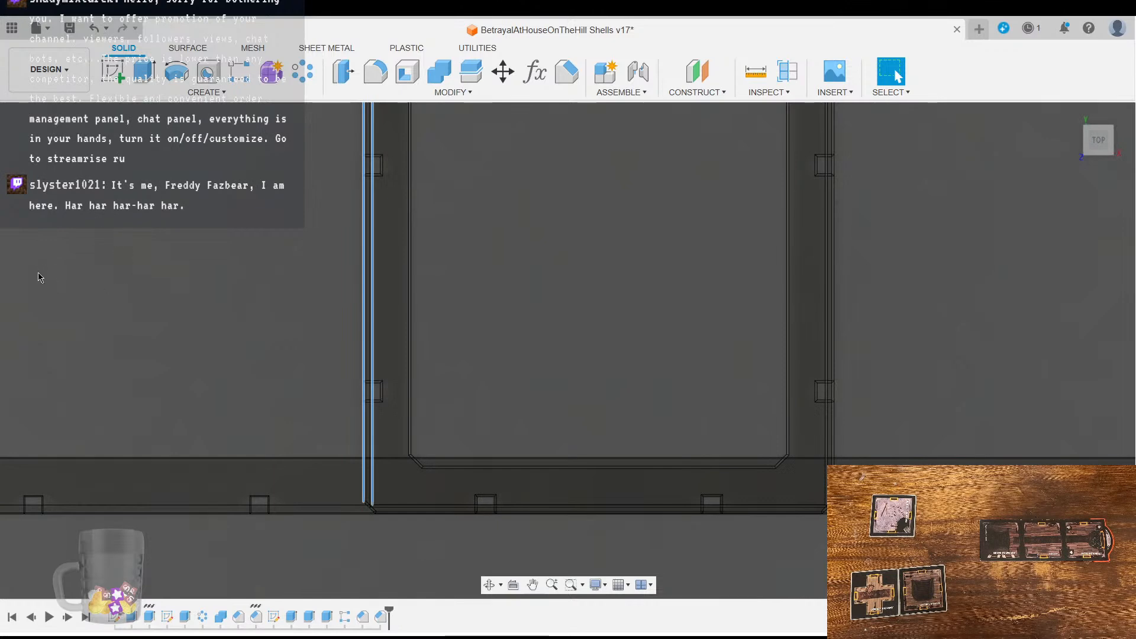
Step: Open the single-tile frame's base sketch, check the outer rim offset dimension, and finish the sketch
left_click(121, 278)
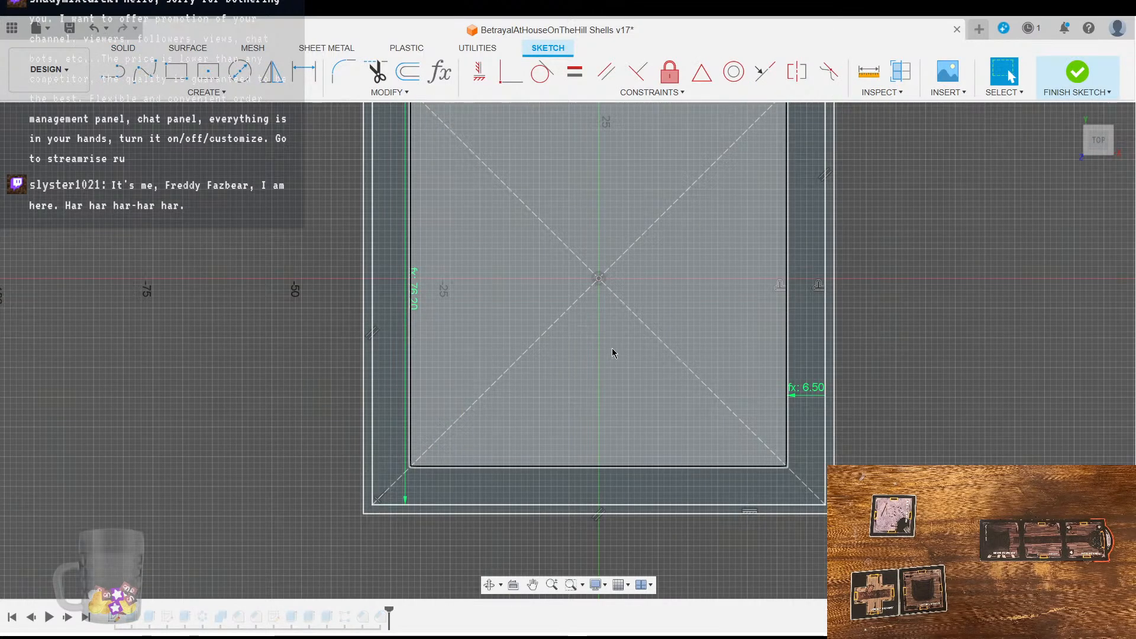
mouse_move(614, 345)
middle_mouse_down()
mouse_move(483, 476)
mouse_move(493, 459)
middle_mouse_up()
scroll(486, 153, "up", 3)
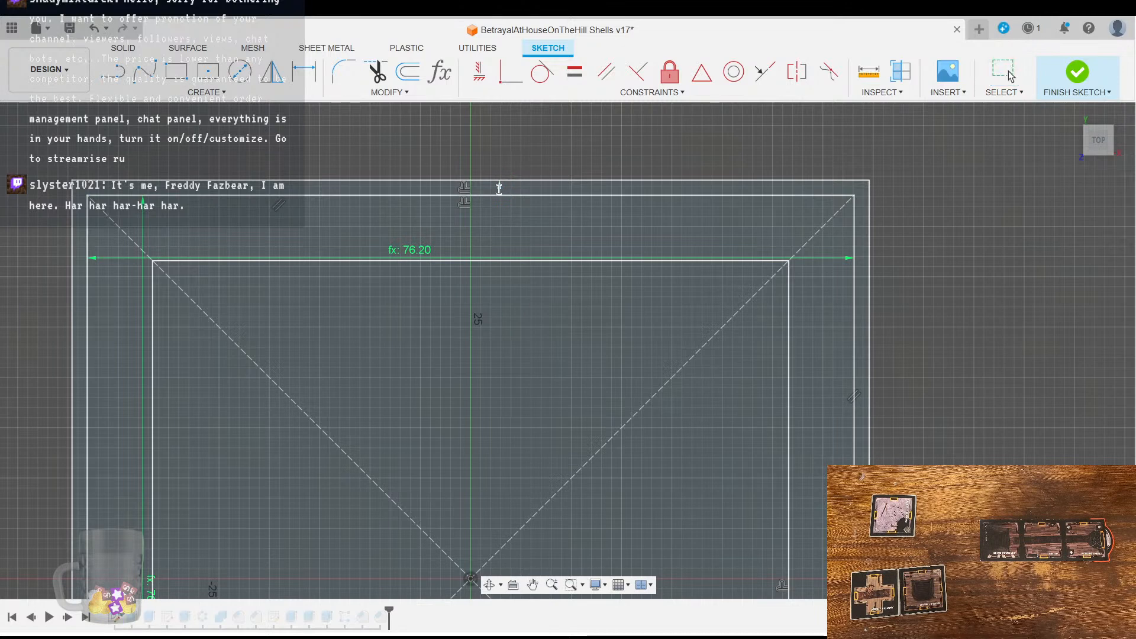
key("Escape")
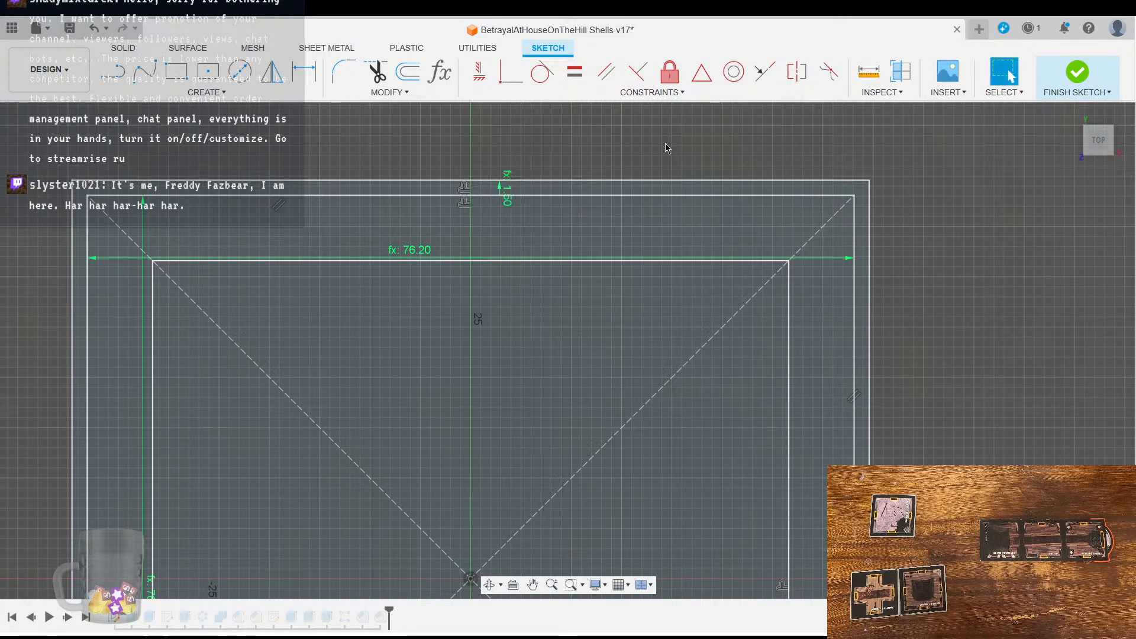
scroll(826, 363, "down", 3)
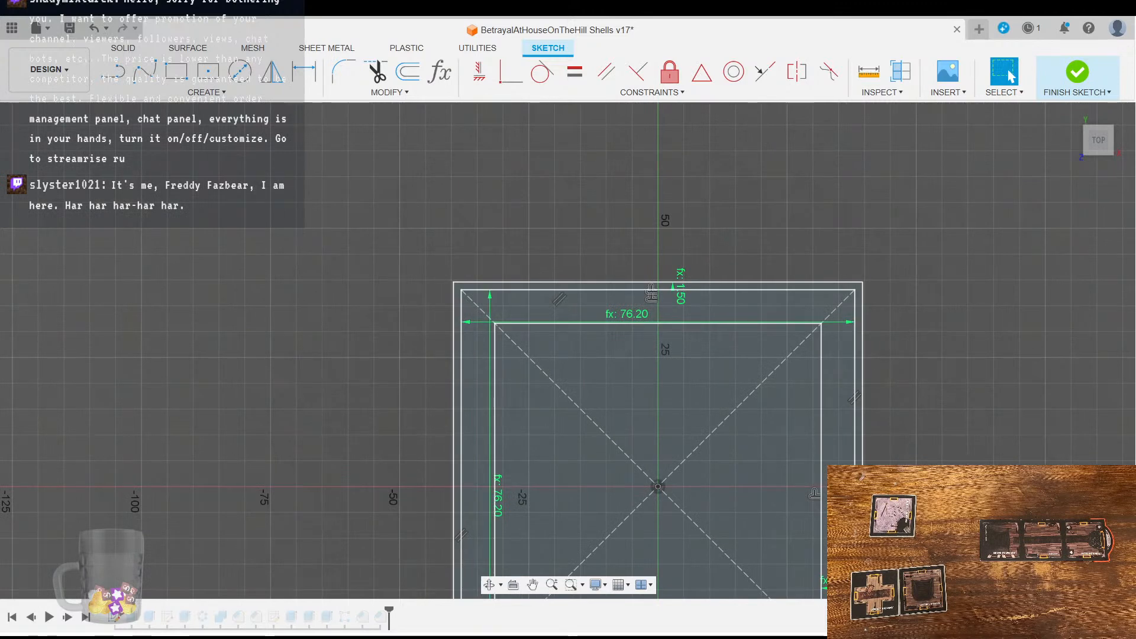
left_click(1076, 73)
Step: Edit the rectangular notch pattern of the three-tile frame, increasing its lengthwise distance so the outer tiles' notches sit farther from the centre
mouse_move(344, 380)
middle_mouse_down()
mouse_move(307, 355)
mouse_move(193, 192)
middle_mouse_up()
scroll(497, 287, "down", 2)
mouse_move(498, 286)
middle_mouse_down()
mouse_move(460, 283)
mouse_move(527, 307)
middle_mouse_up()
scroll(459, 505, "up", 3)
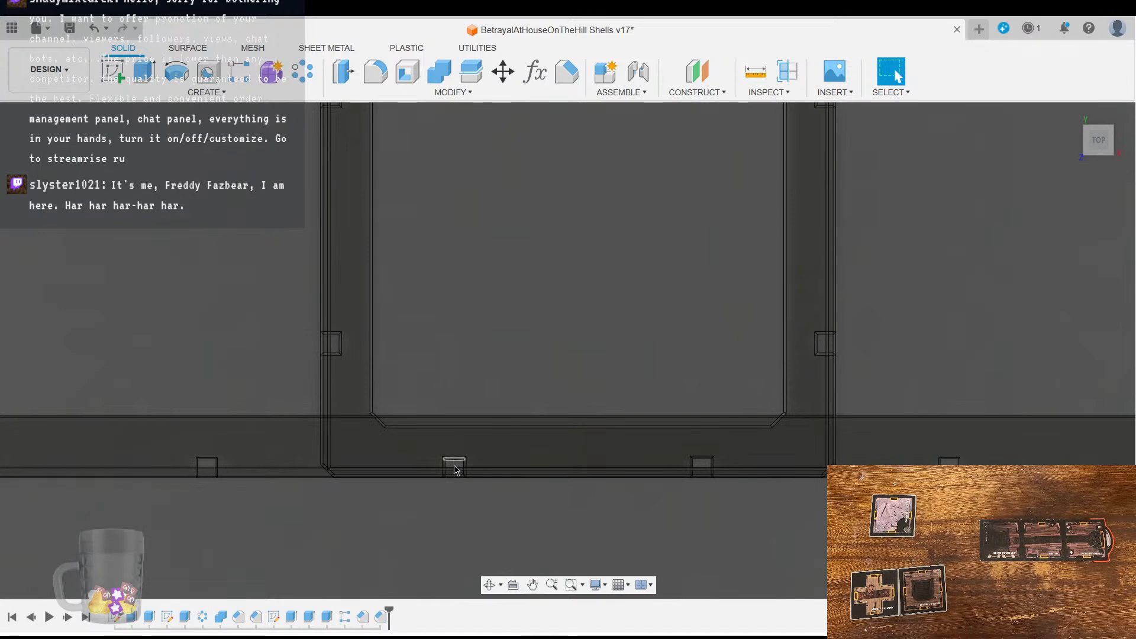
middle_click_drag(521, 545, 717, 493, "shift")
middle_click_drag(796, 471, 787, 516, "shift")
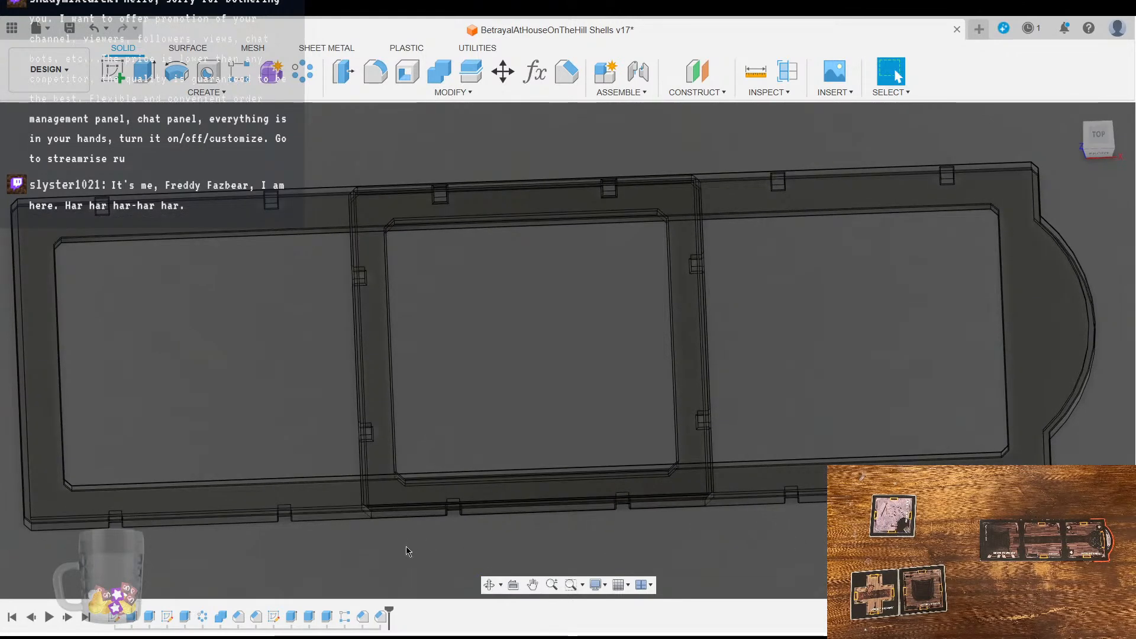
left_click(345, 617)
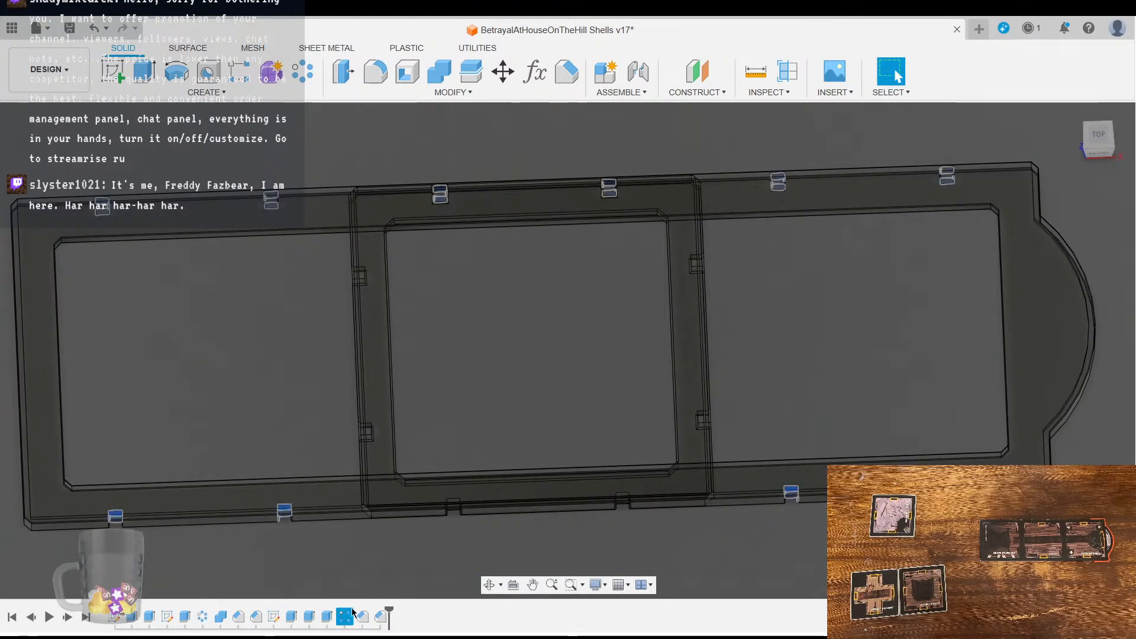
double_click(345, 619)
middle_click_drag(596, 556, 575, 519)
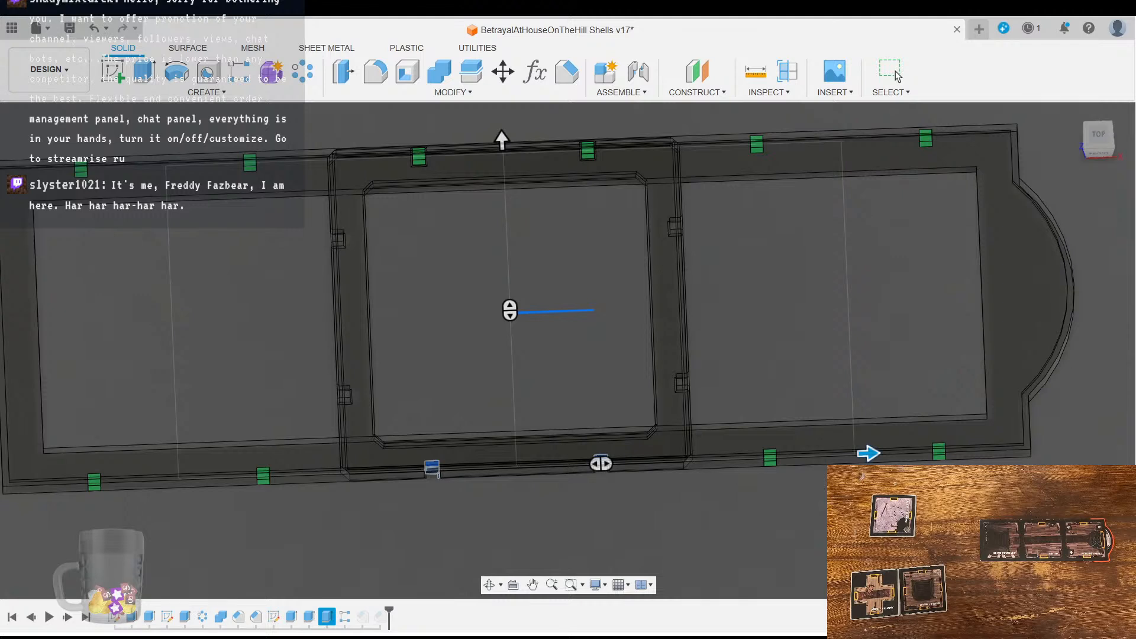
left_click_drag(868, 453, 874, 452)
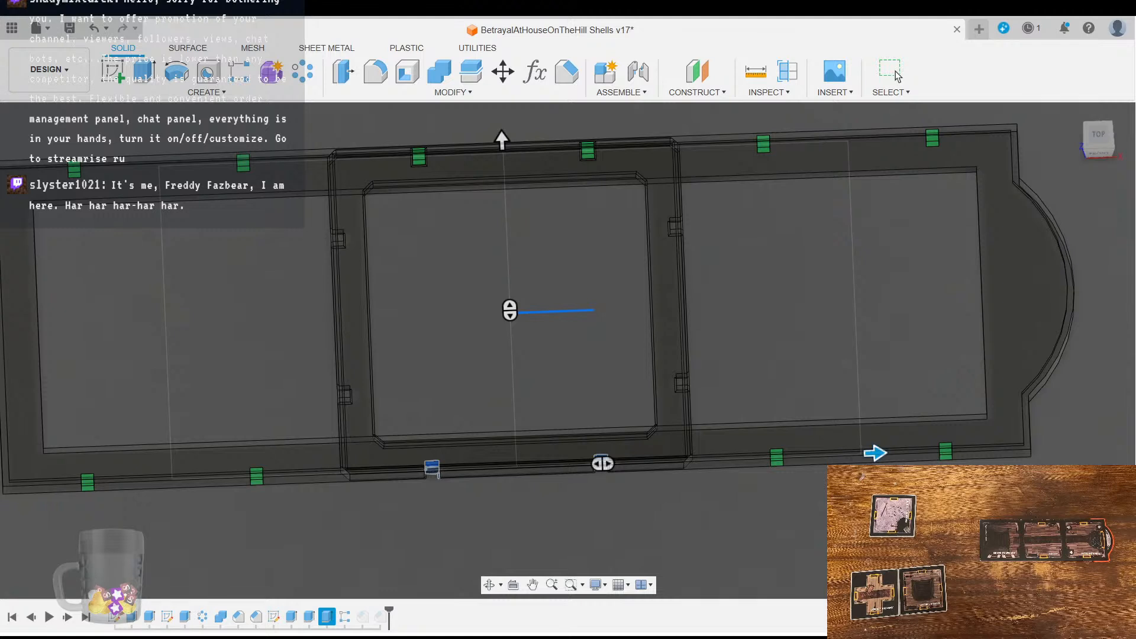
left_click_drag(874, 453, 882, 452)
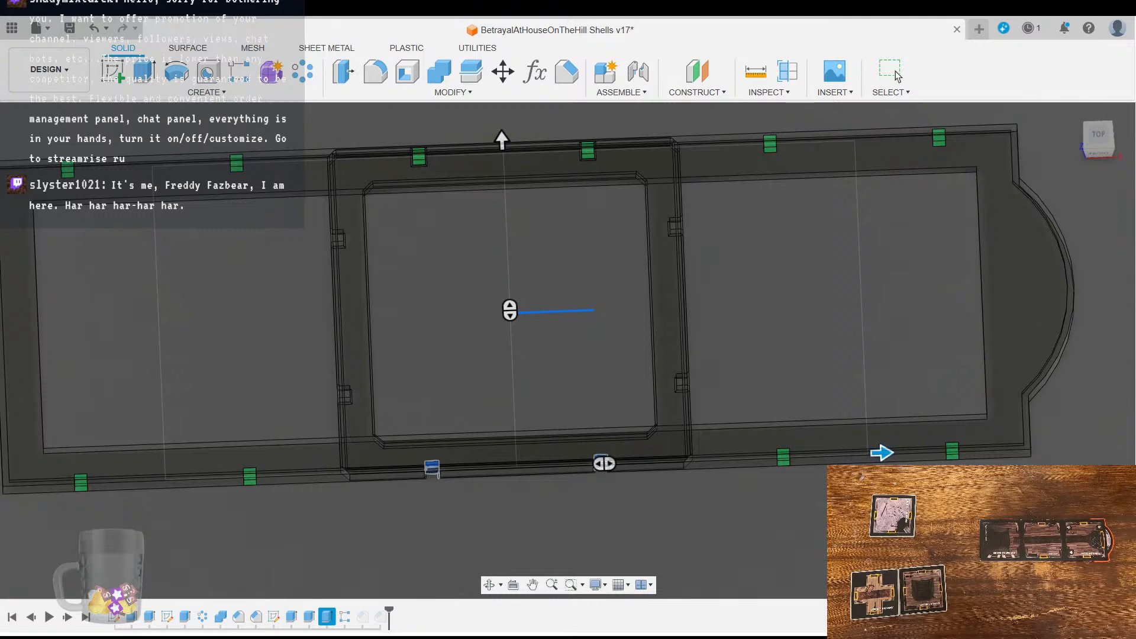
key("Escape")
Step: Examine the respaced notches on the overlapping frames from above, at an angle and from the front
middle_click_drag(460, 533, 514, 485)
scroll(515, 492, "down", 4)
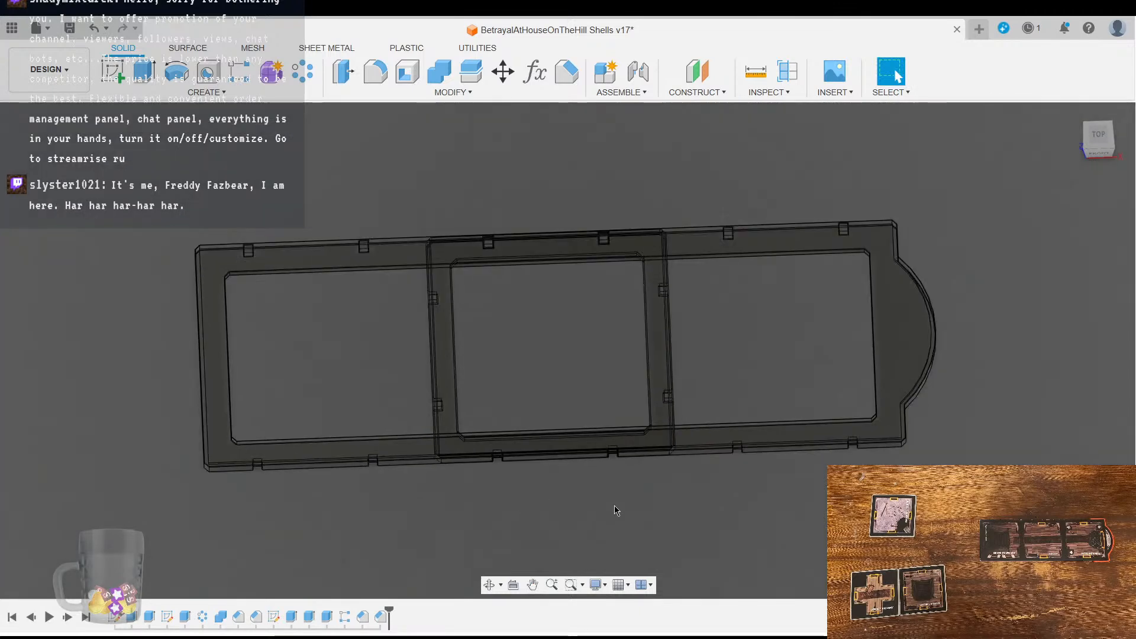
scroll(473, 520, "up", 2)
middle_click_drag(456, 520, 615, 504, "shift")
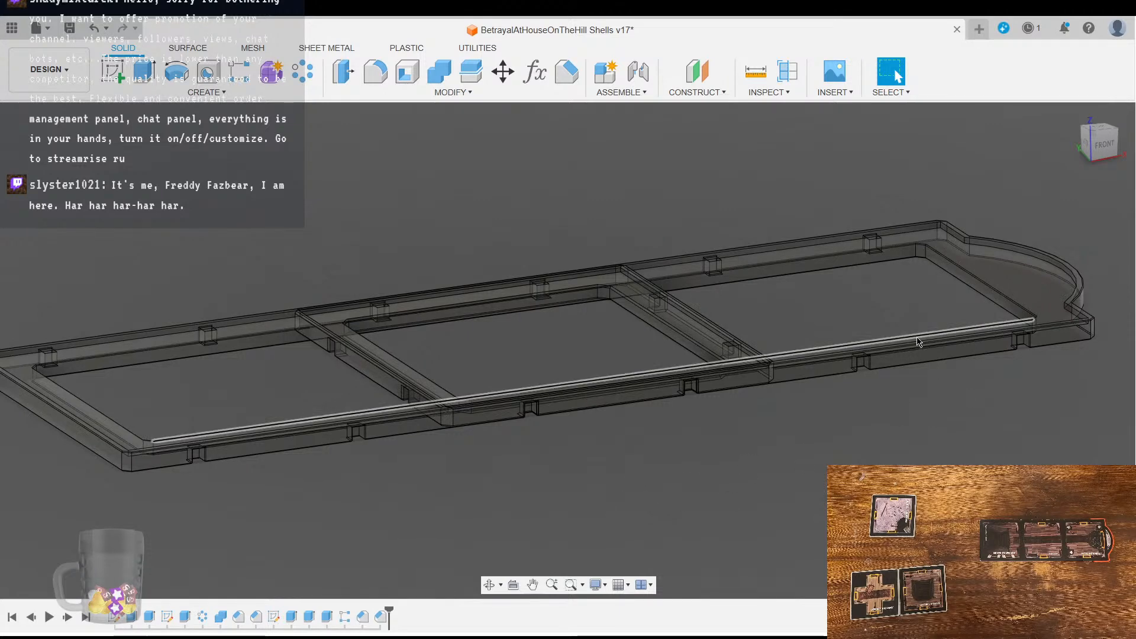
middle_click_drag(580, 456, 711, 449, "shift")
left_click(1099, 140)
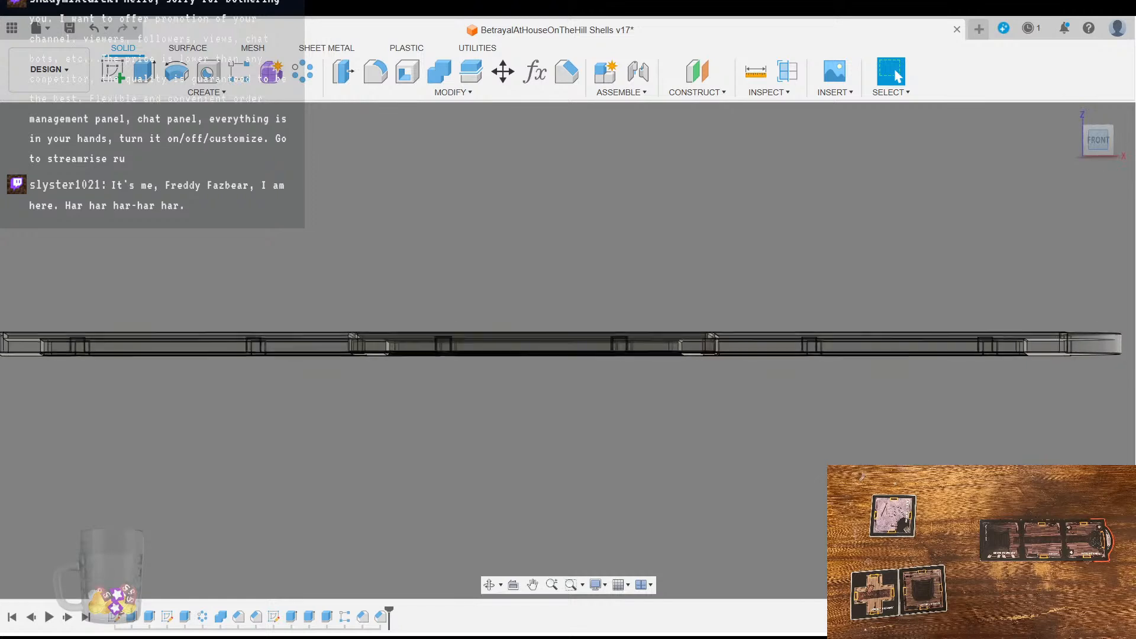
middle_click_drag(606, 427, 634, 445)
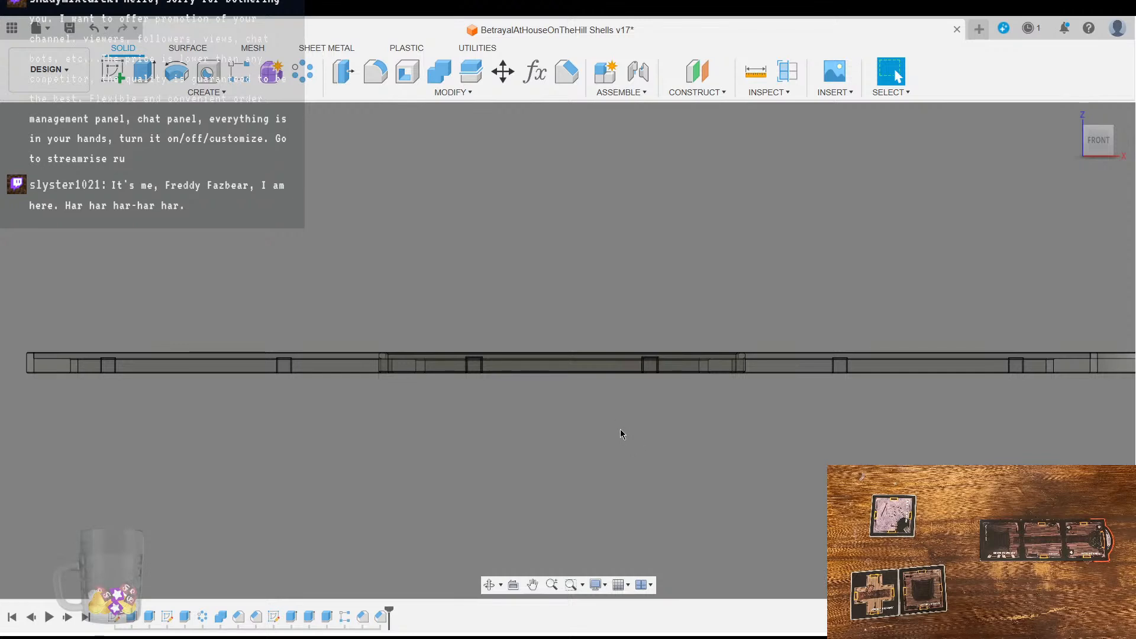
mouse_move(487, 440)
middle_mouse_down()
mouse_move(551, 441)
mouse_move(484, 433)
middle_mouse_up()
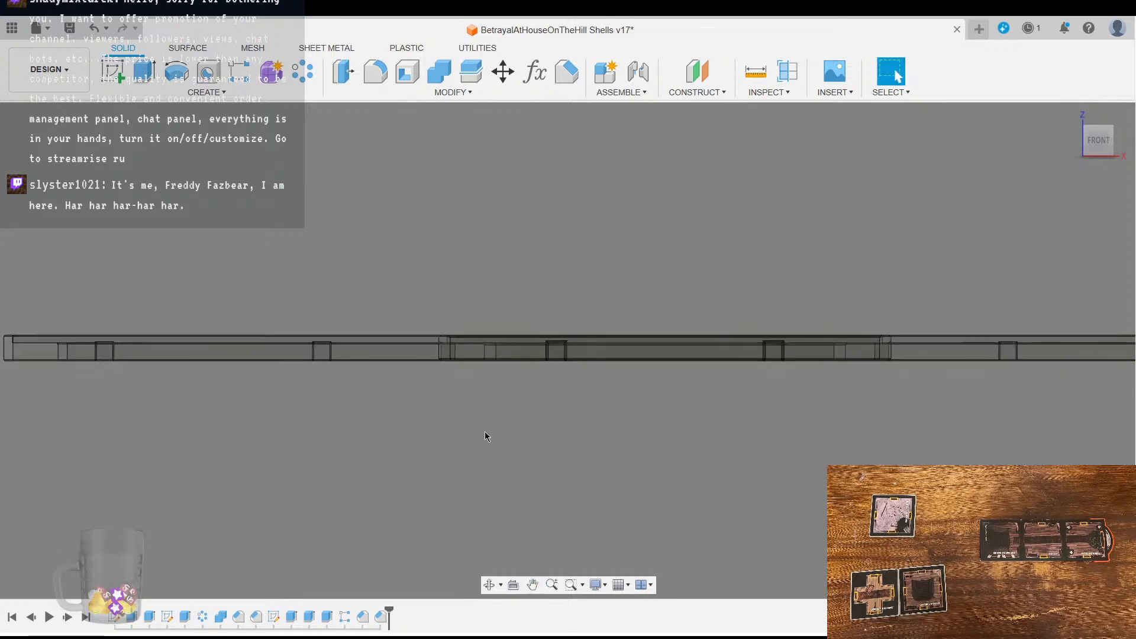
Step: Copy the middle single-tile frame and move the copy 79 mm along the three-tile frame toward its plain end
left_click(1099, 127)
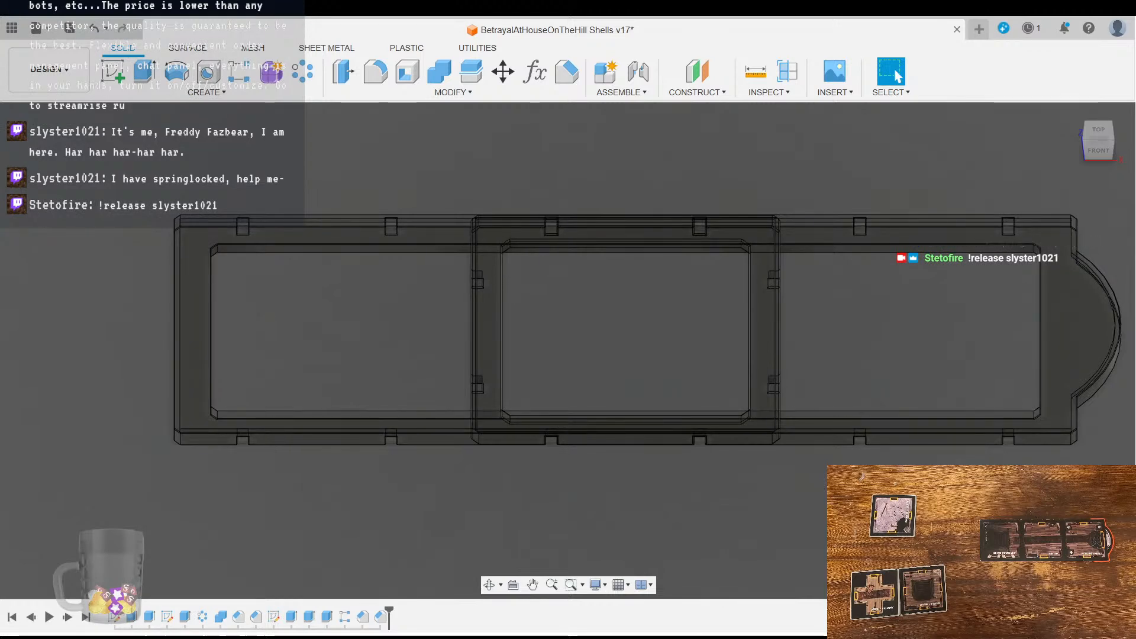
middle_click_drag(607, 363, 629, 373)
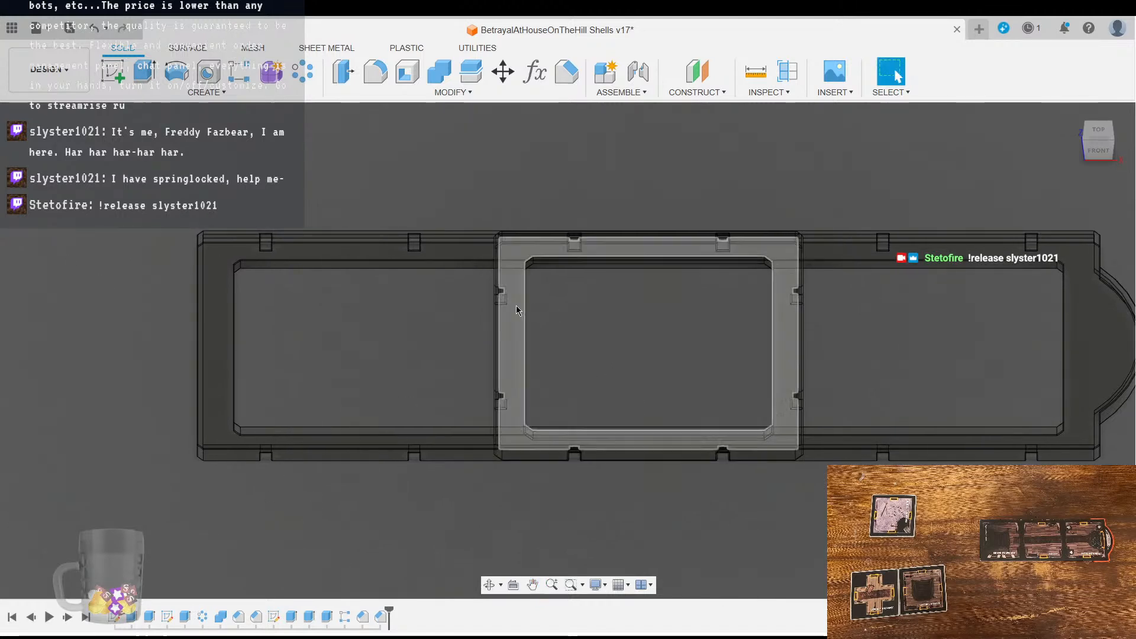
left_click(106, 231)
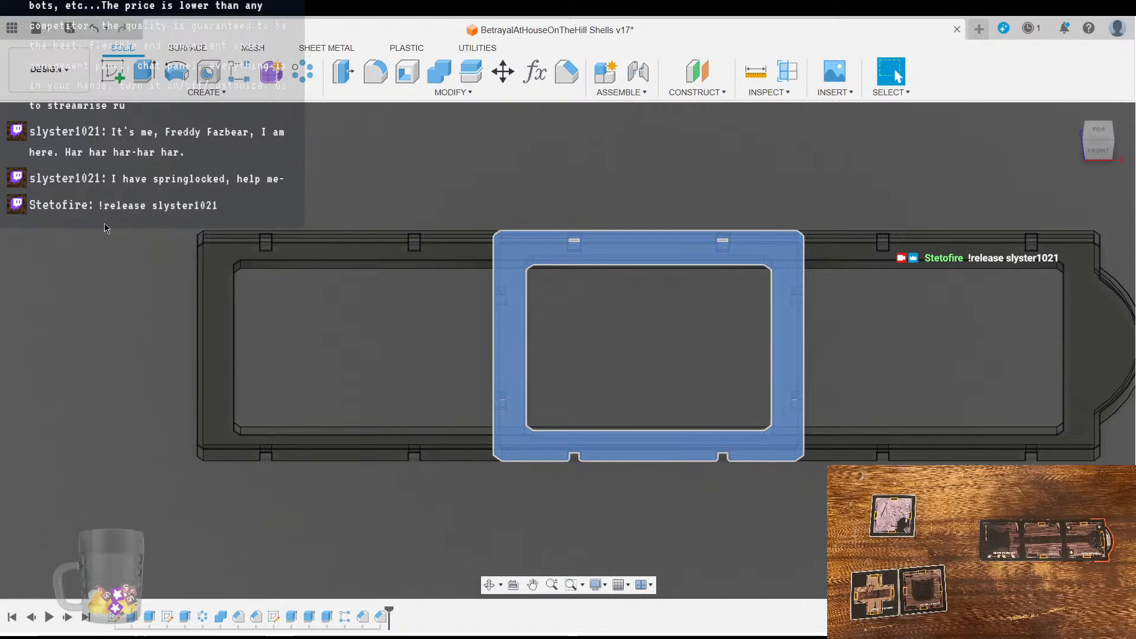
key("m")
left_click_drag(536, 460, 223, 459)
scroll(401, 508, "up", 3)
scroll(438, 488, "up", 3)
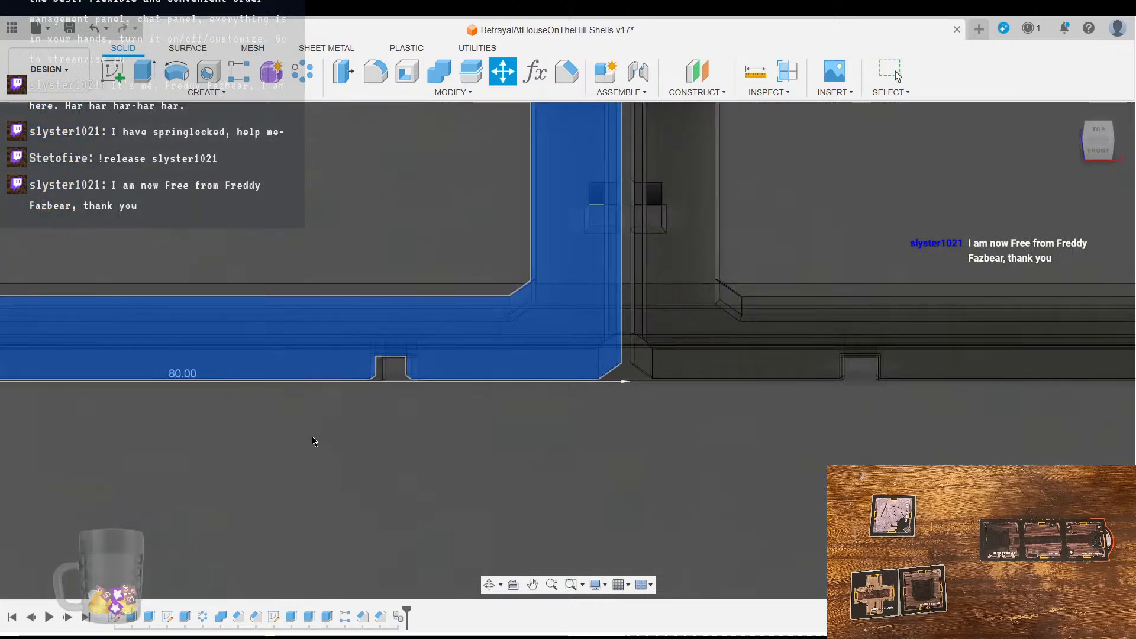
scroll(319, 440, "down", 3)
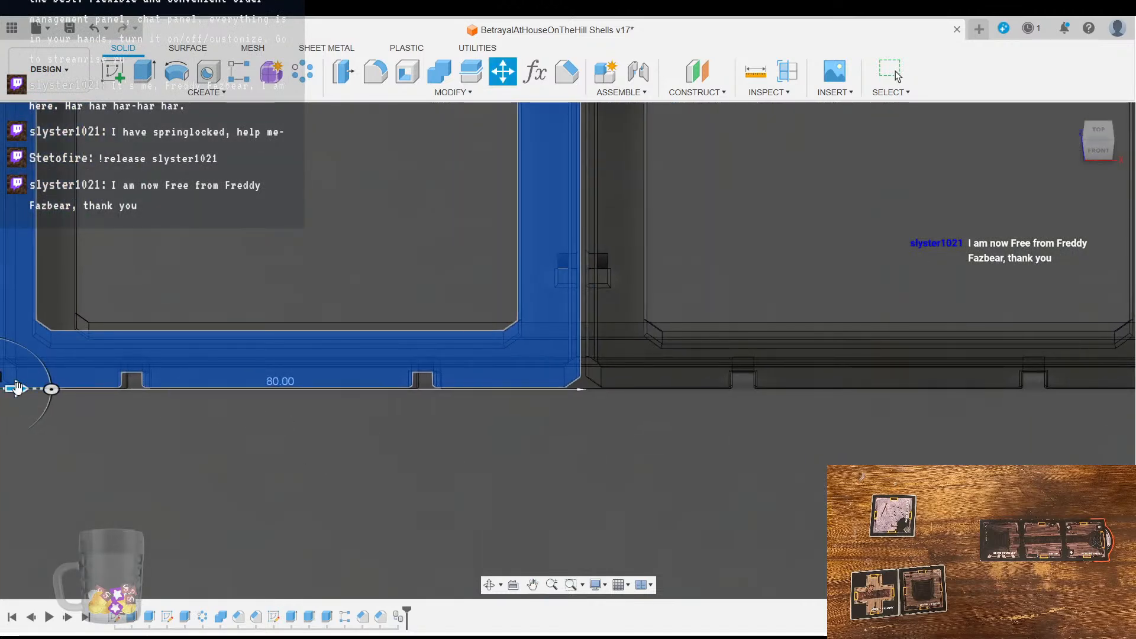
left_click_drag(17, 388, 24, 388)
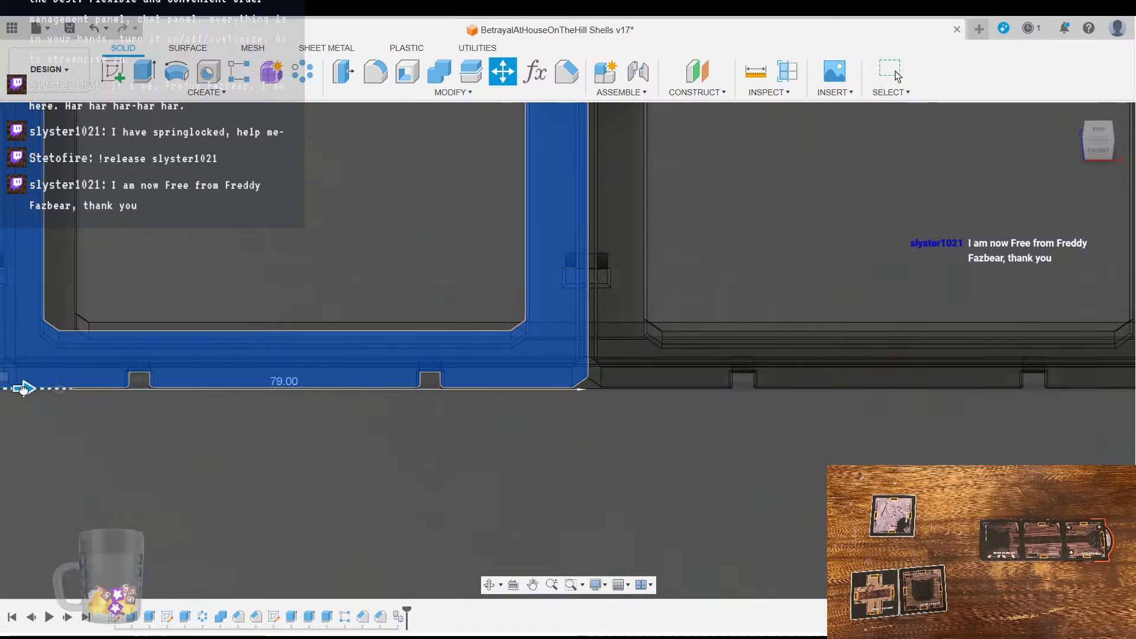
Step: Reverse the frame copy's 79 mm shift so it sits over the tile with the rounded tab
scroll(372, 451, "down", 2)
scroll(418, 464, "down", 3)
scroll(468, 486, "up", 3)
middle_click_drag(653, 466, 181, 477)
scroll(337, 477, "down", 2)
middle_click_drag(337, 478, 665, 468)
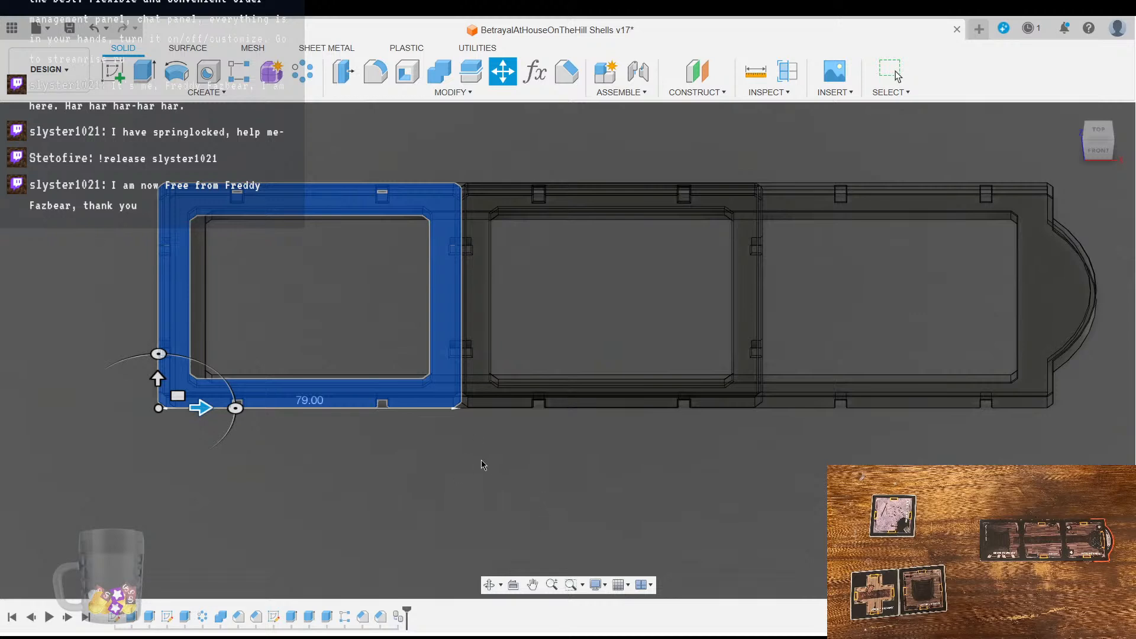
mouse_move(562, 456)
middle_mouse_down()
mouse_move(411, 456)
mouse_move(547, 460)
middle_mouse_up()
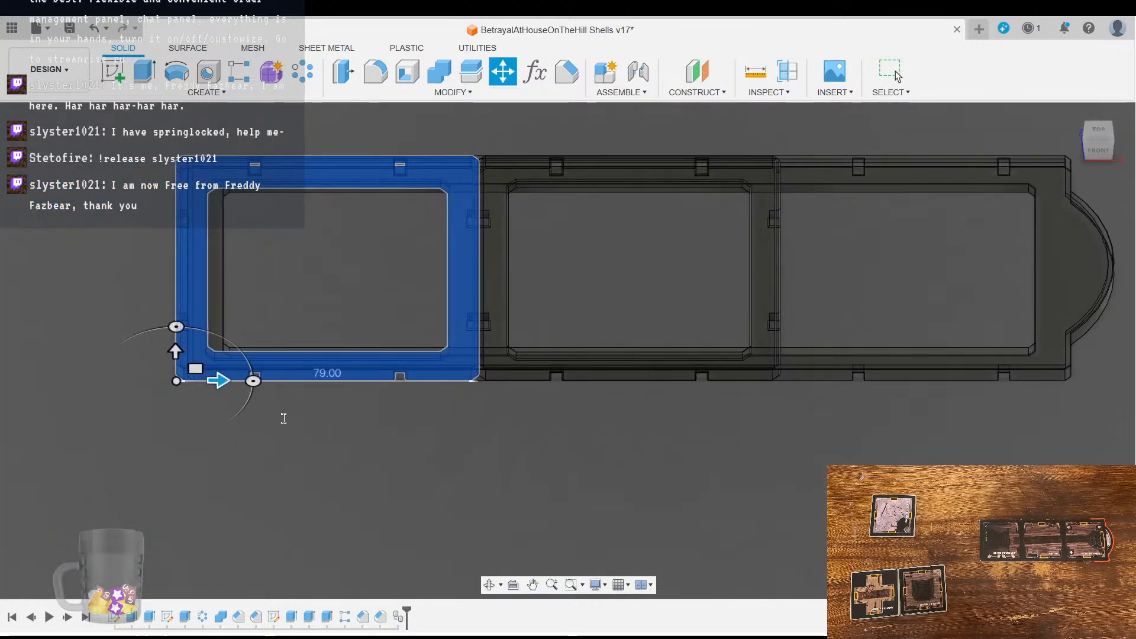
key("BackSpace")
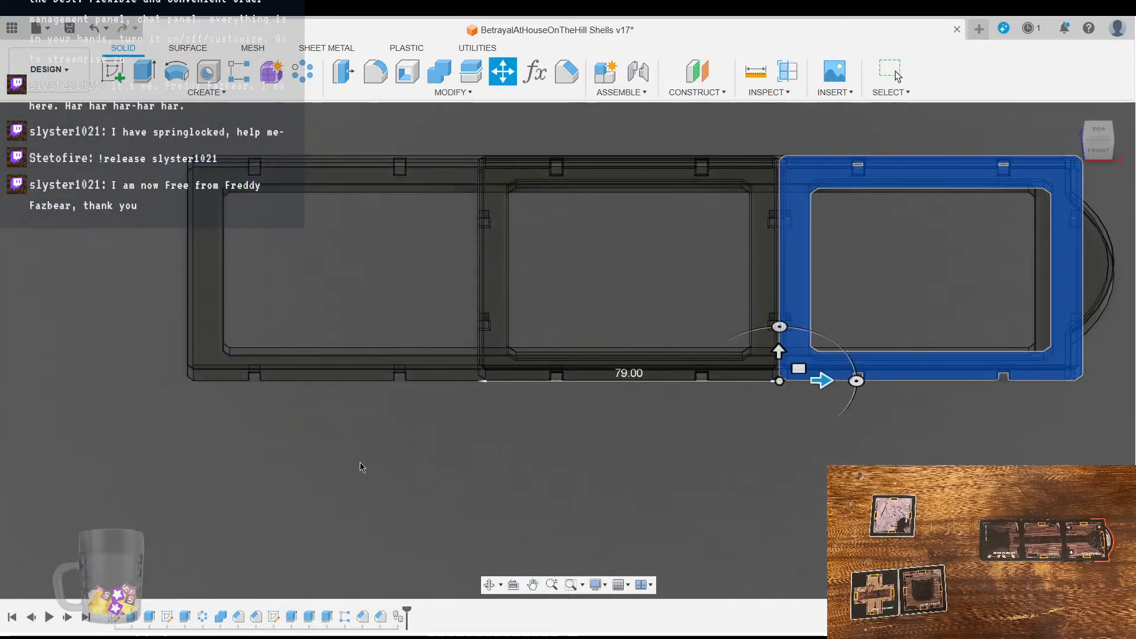
Step: Increase the frame copy's shift to 79.25 mm, leaving a small gap between it and the middle frame
middle_click_drag(712, 462, 243, 439)
scroll(289, 421, "up", 6)
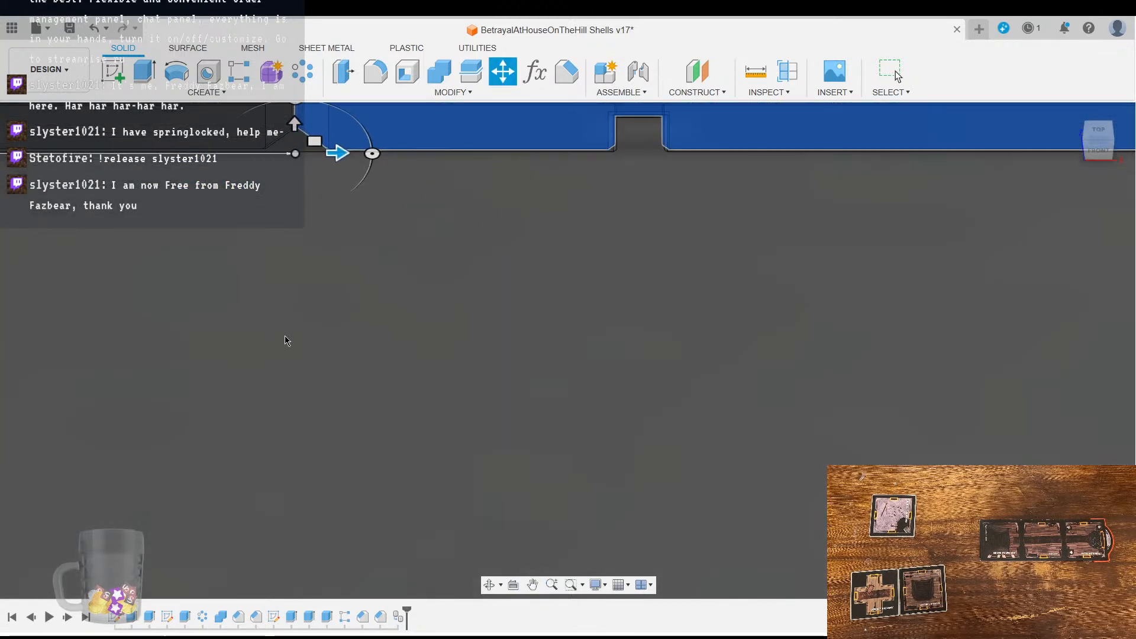
middle_click_drag(339, 262, 358, 475)
scroll(326, 465, "up", 5)
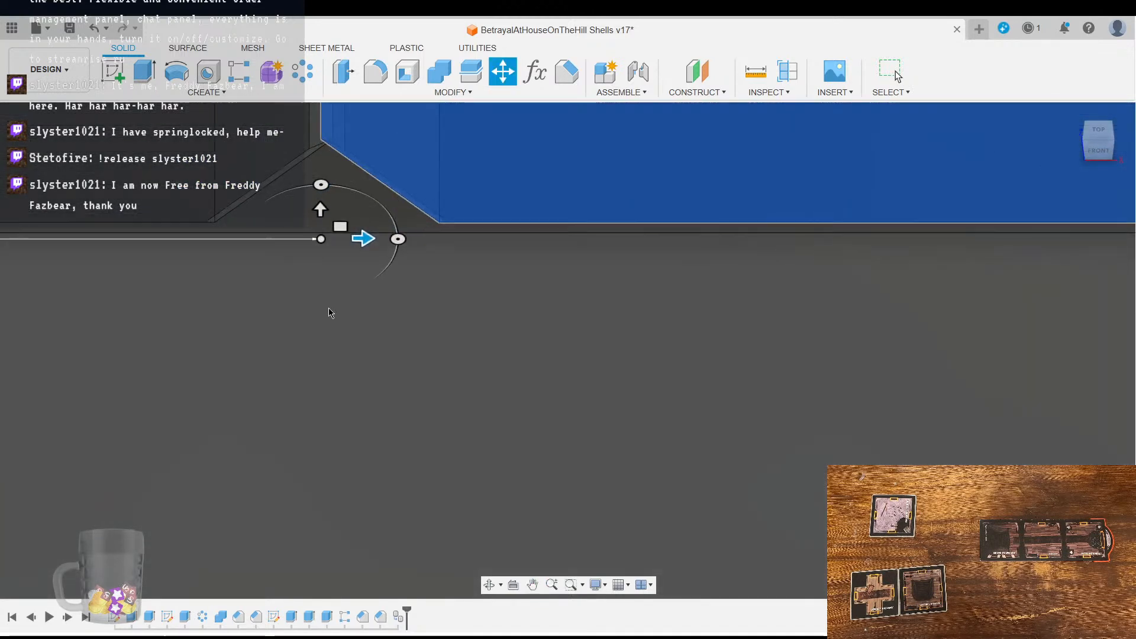
middle_click_drag(375, 309, 368, 492)
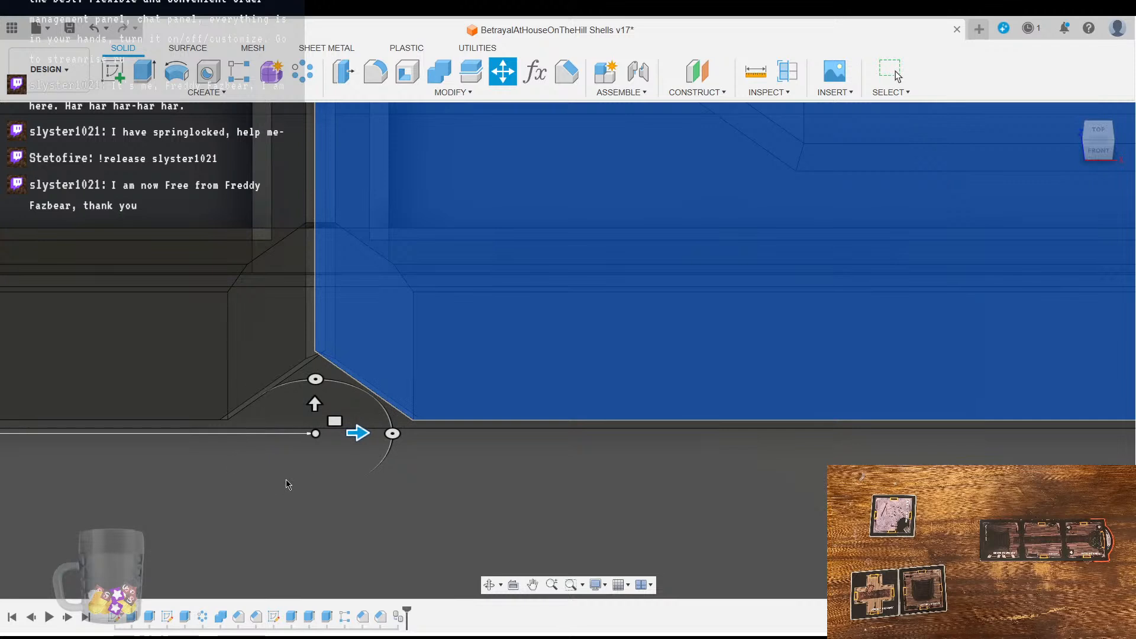
middle_click_drag(292, 481, 410, 500)
left_click_drag(477, 451, 495, 451)
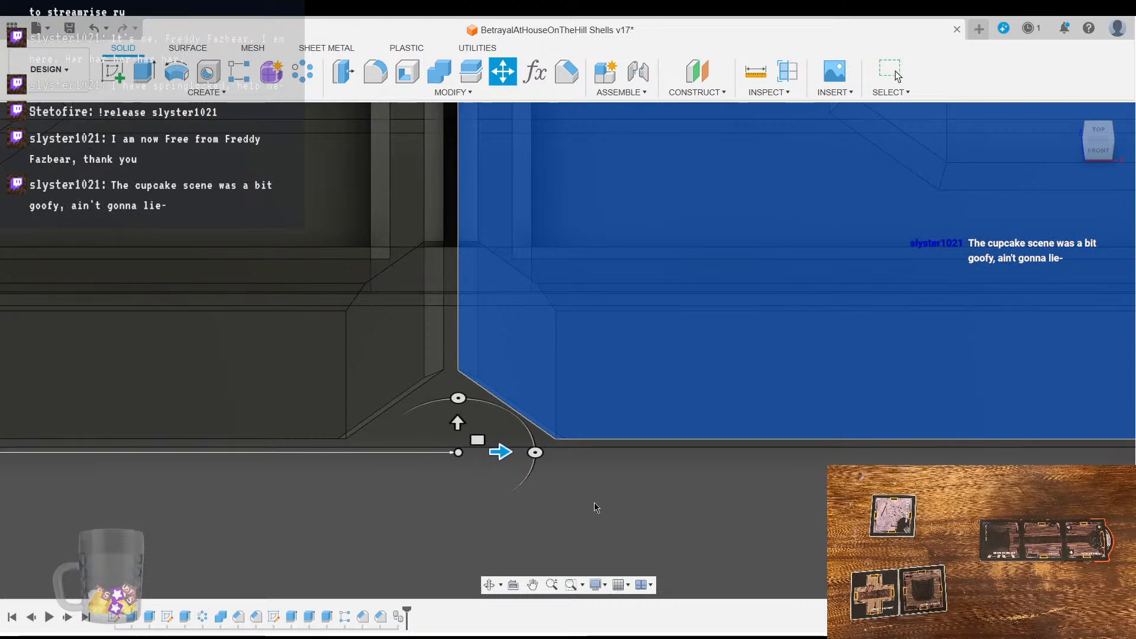
Step: Examine how the frame copy's notches align with those of the rounded-tab tile, from above and from the front
scroll(406, 518, "down", 2)
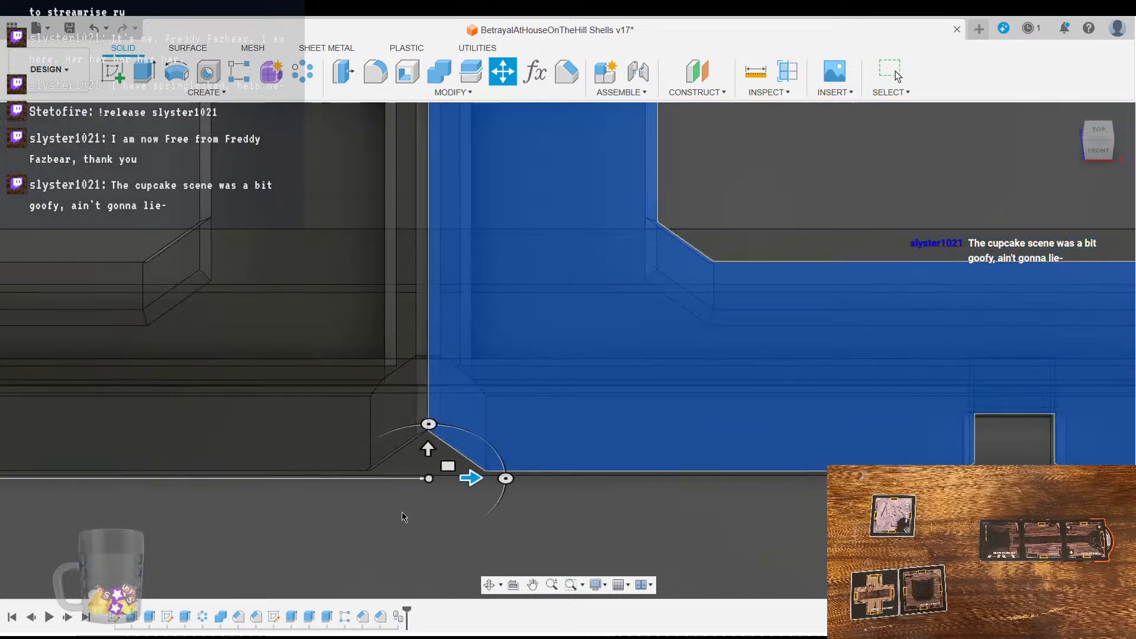
scroll(406, 518, "down", 3)
middle_click_drag(781, 540, 146, 390)
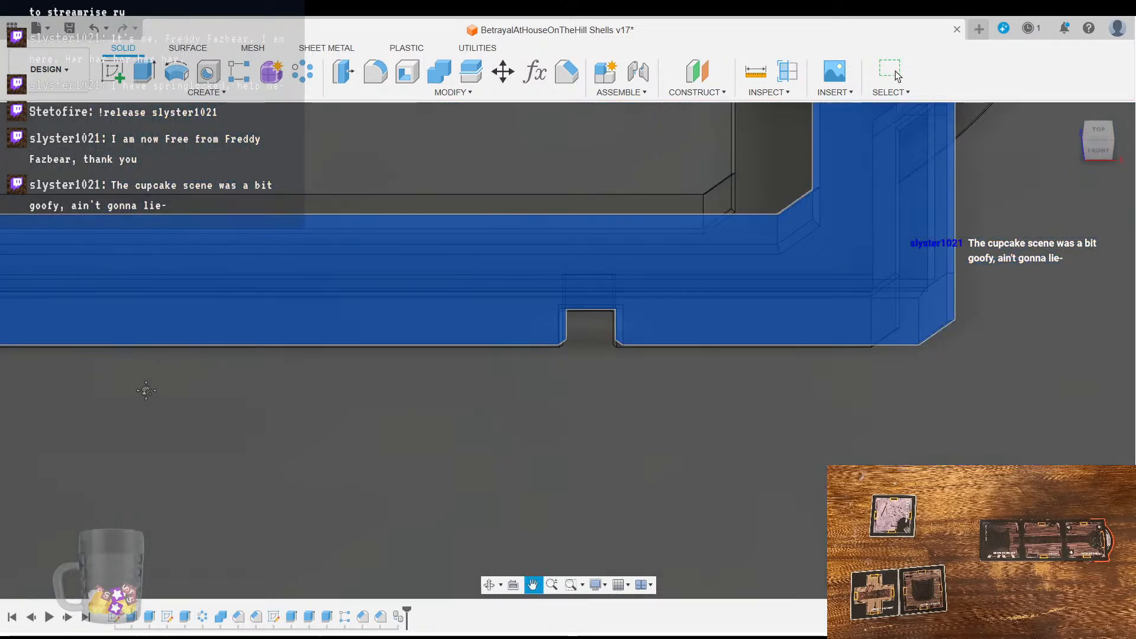
scroll(598, 323, "up", 6)
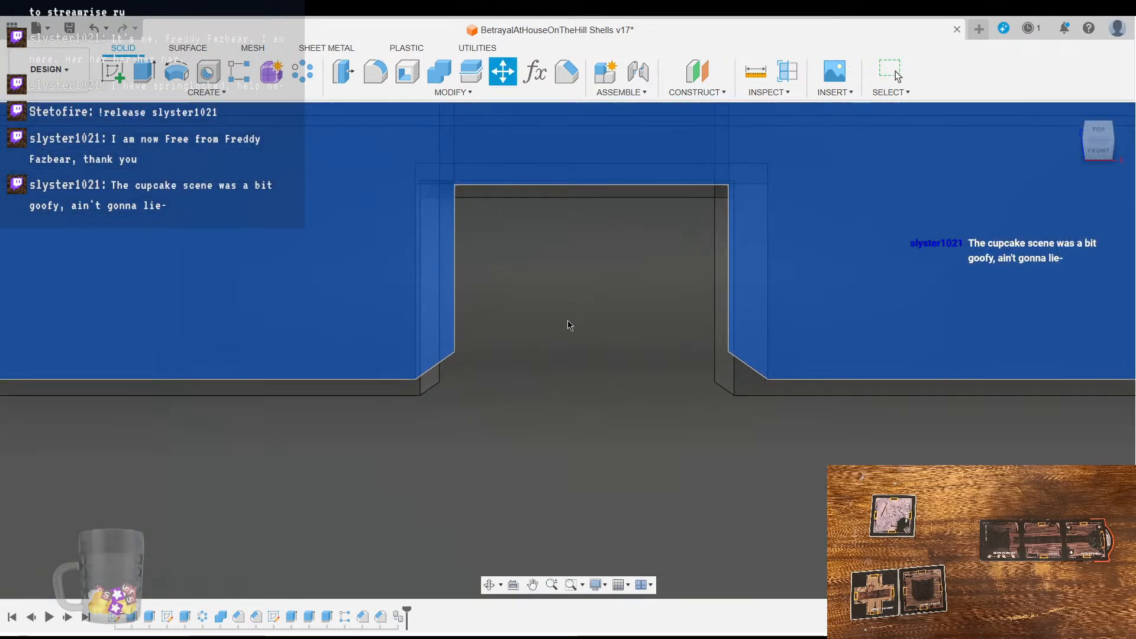
middle_click_drag(570, 473, 568, 408, "shift")
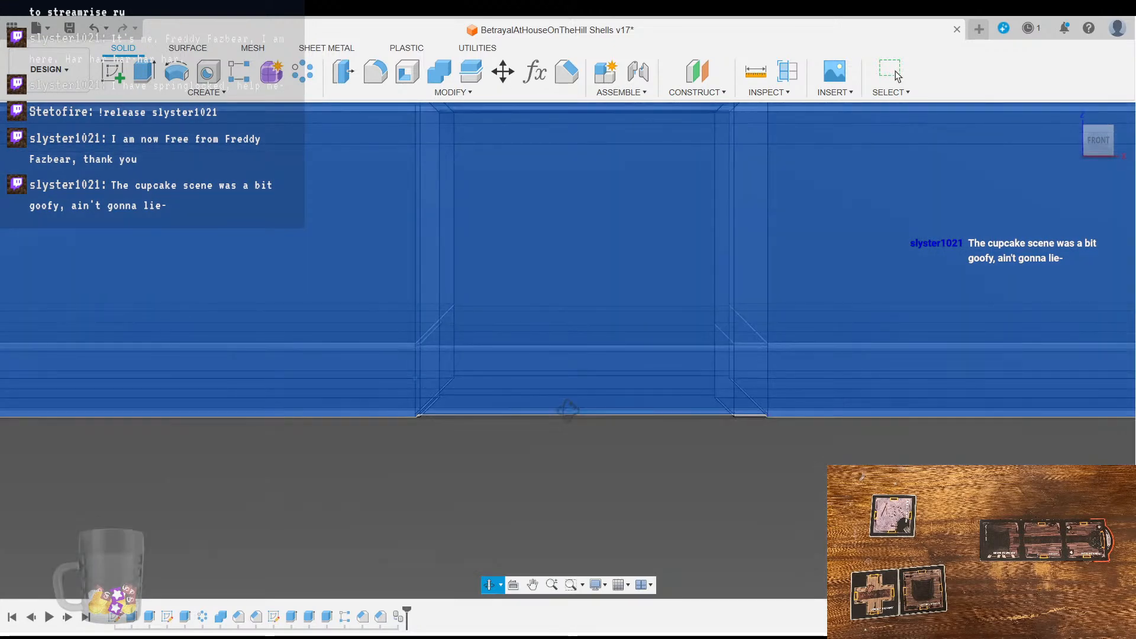
scroll(571, 414, "down", 5)
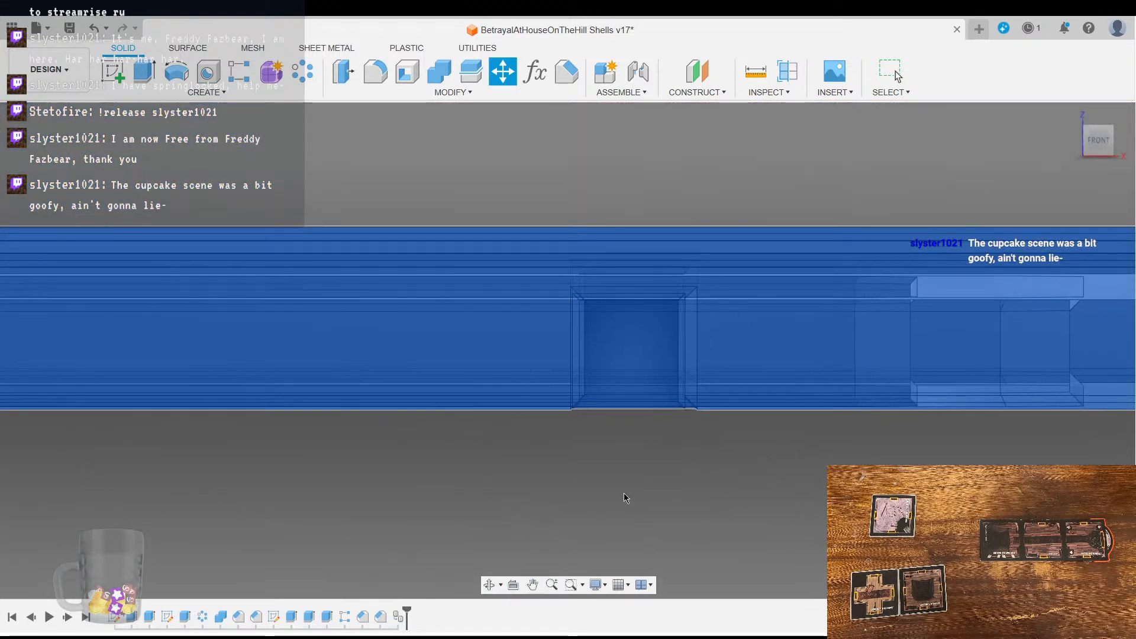
scroll(587, 503, "down", 3)
middle_click_drag(381, 500, 596, 501)
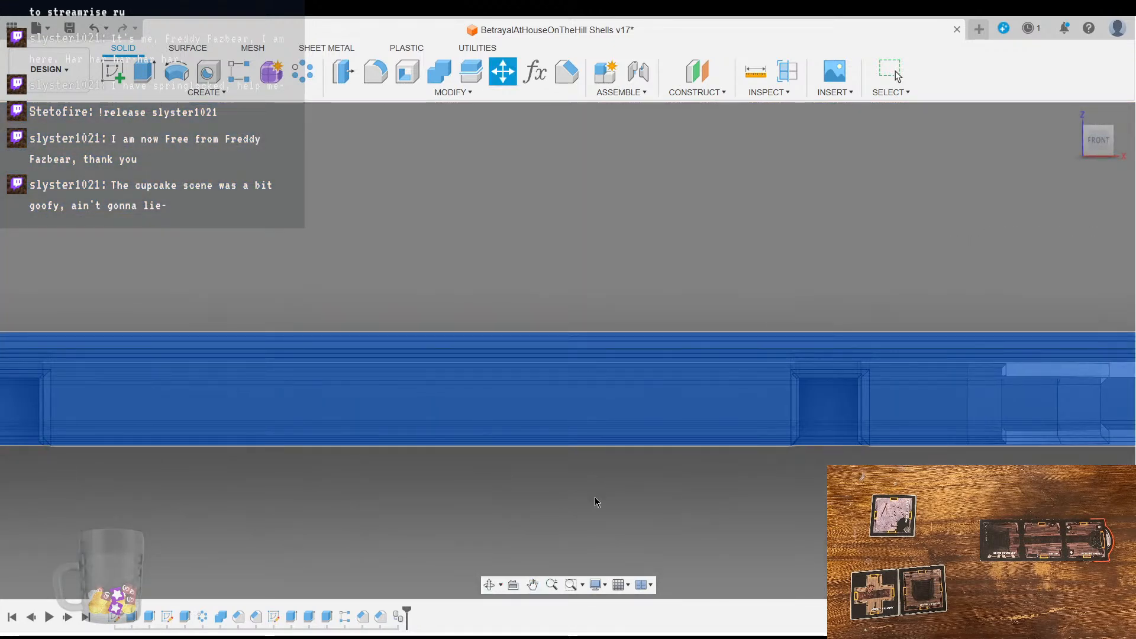
Step: Reverse the frame copy's shift back toward the plain end and try distances until its edge butts against the middle frame
type("-")
scroll(828, 523, "down", 8)
middle_click_drag(344, 396, 585, 305)
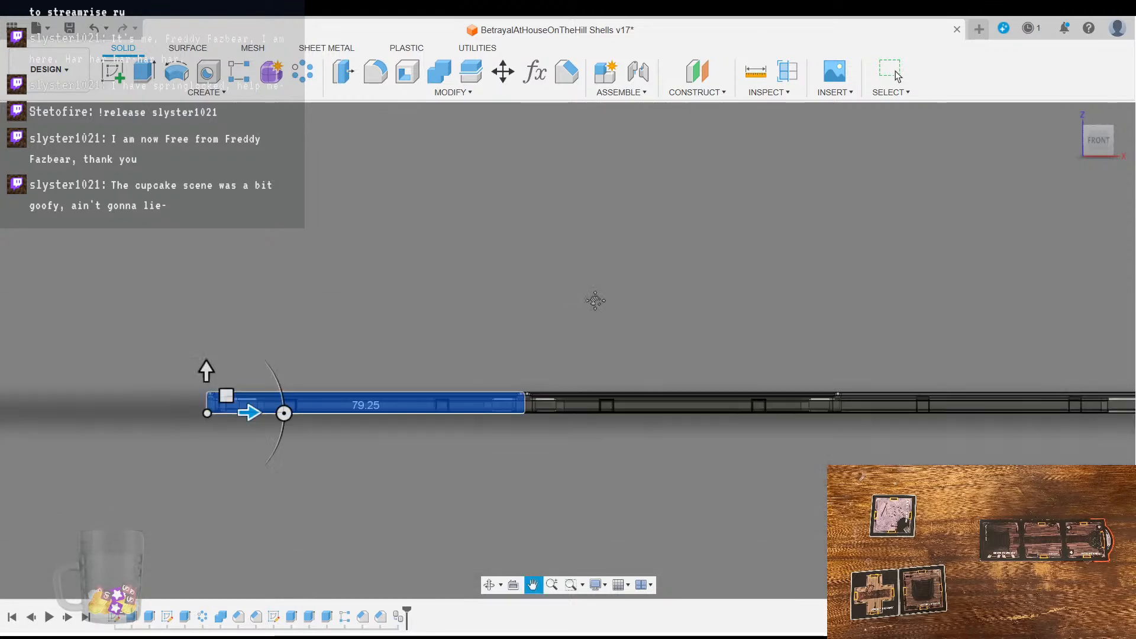
scroll(634, 368, "up", 10)
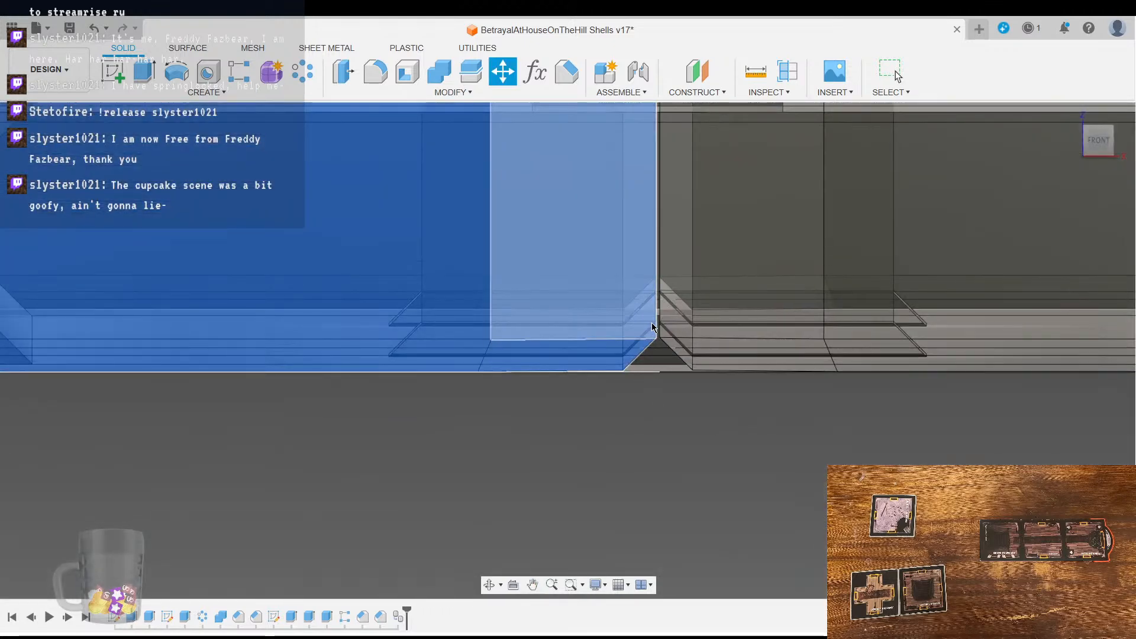
scroll(688, 384, "up", 5)
middle_click_drag(646, 344, 567, 456)
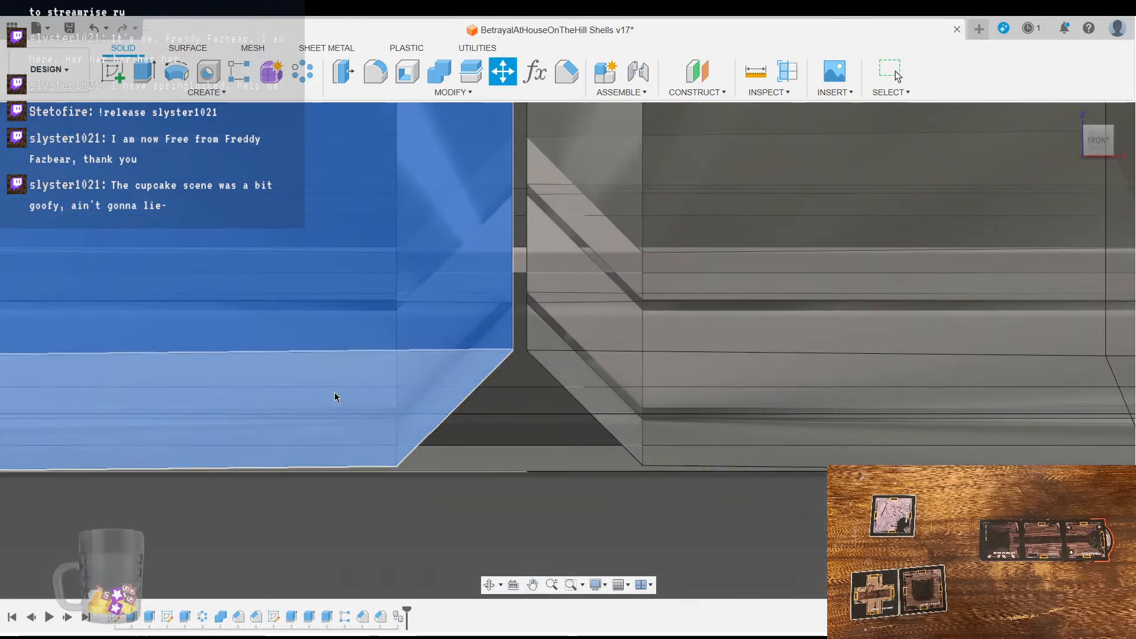
scroll(463, 453, "down", 2)
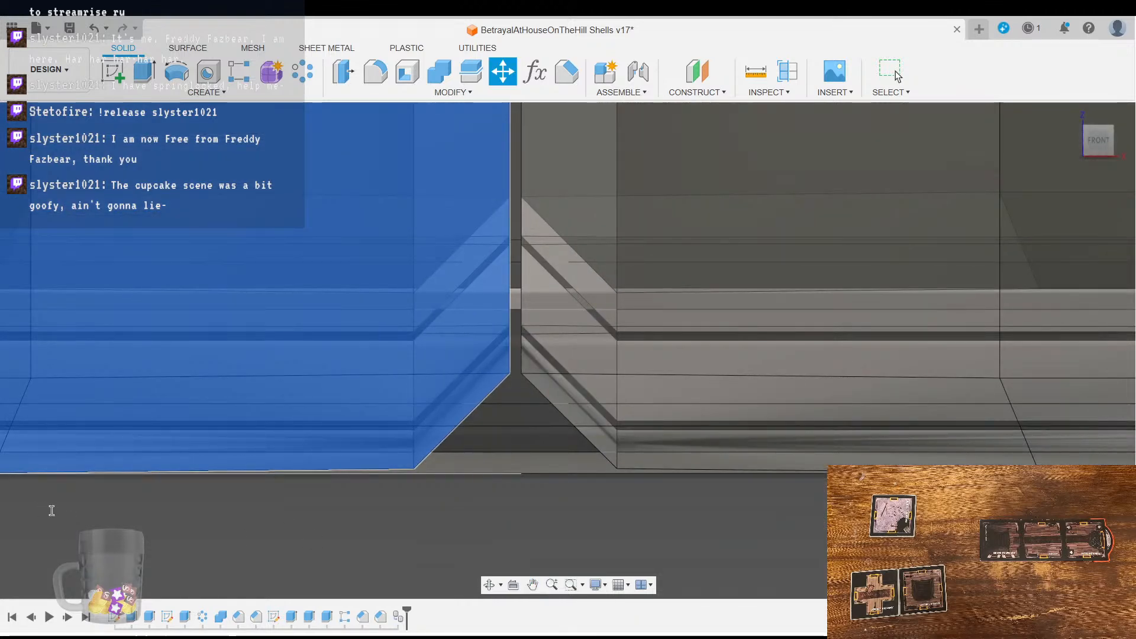
key("BackSpace")
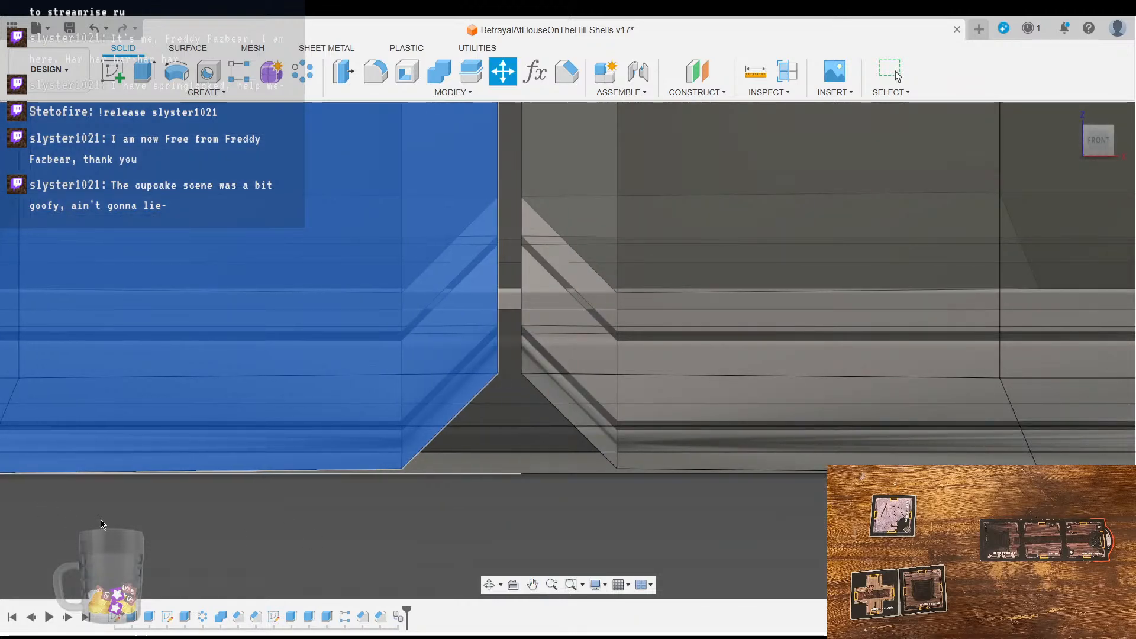
type("6")
key("BackSpace")
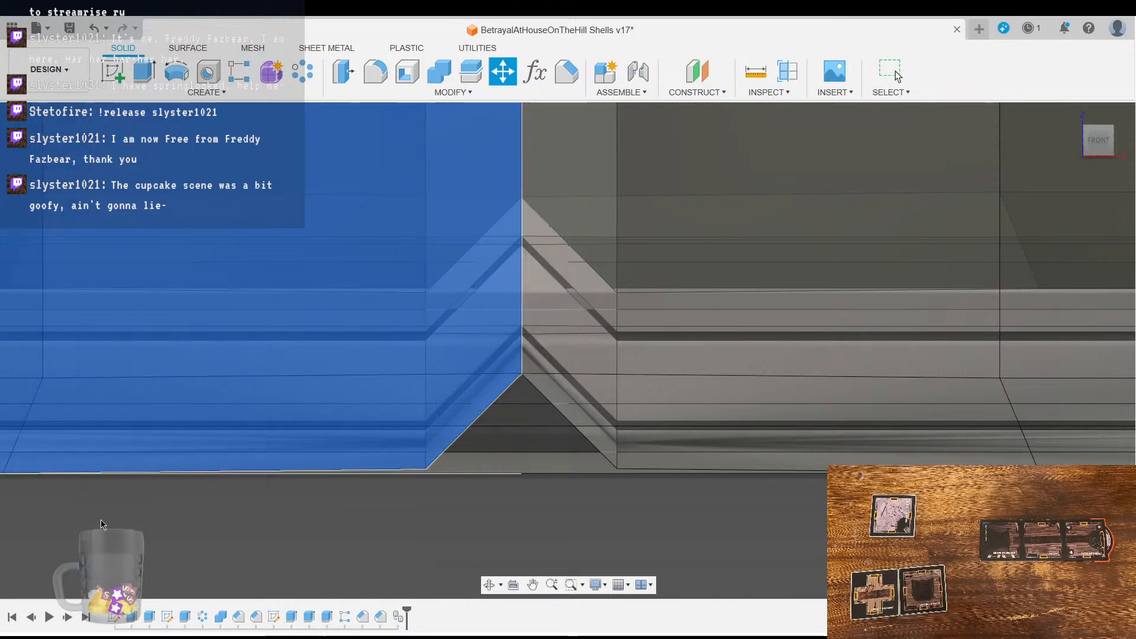
Step: Set the frame copy's shift toward the plain end to 79.1 mm so its notch lines up with the three-tile frame's notch
scroll(676, 510, "down", 3)
scroll(676, 510, "down", 3)
middle_click_drag(463, 518, 947, 436)
middle_click_drag(453, 454, 990, 450)
scroll(485, 491, "down", 5)
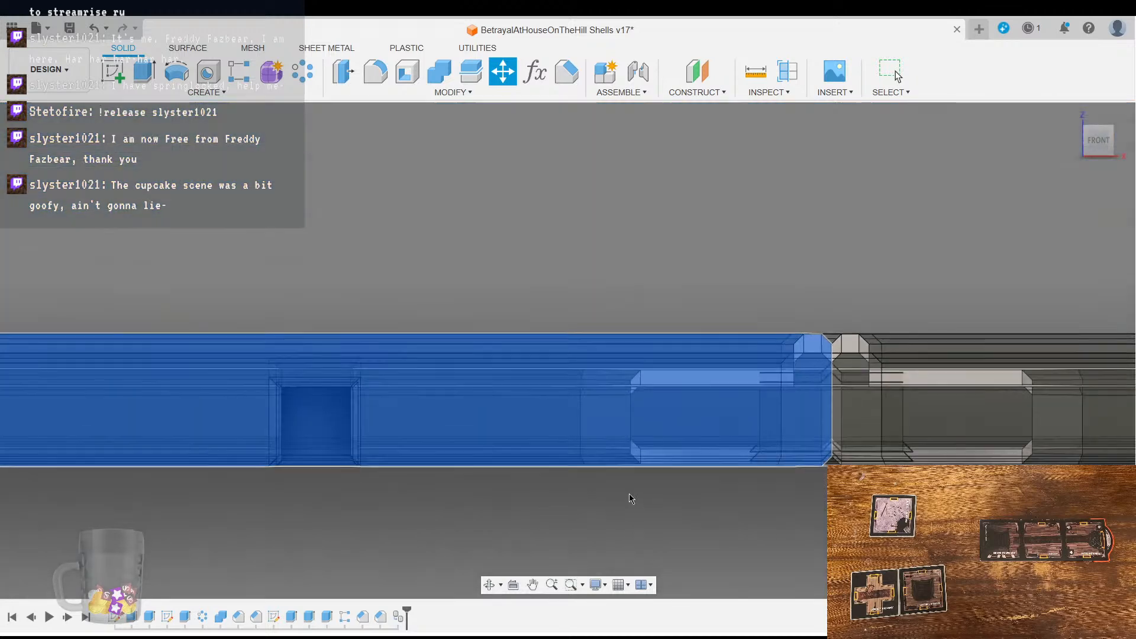
scroll(567, 468, "up", 6)
scroll(520, 487, "up", 2)
middle_click_drag(385, 425, 593, 514)
scroll(455, 475, "up", 2)
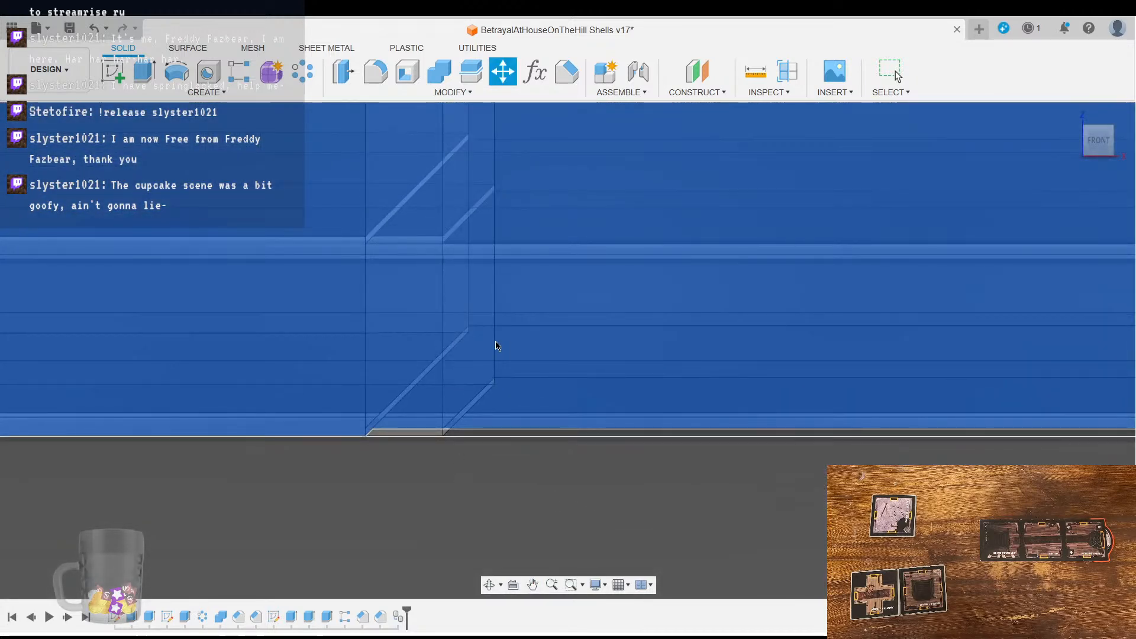
scroll(473, 495, "down", 2)
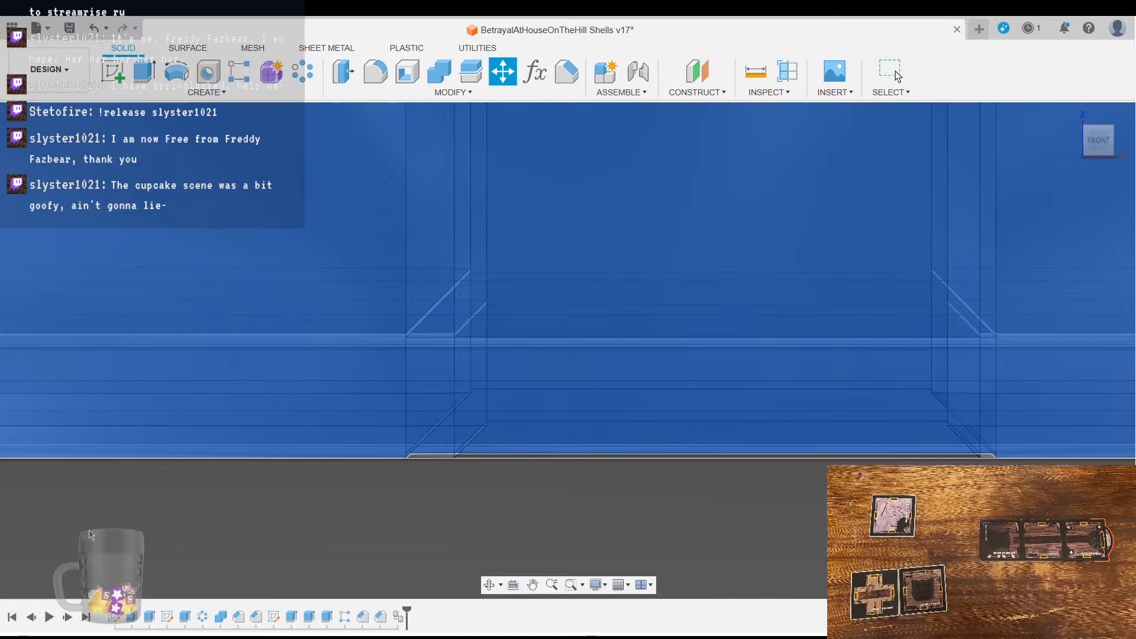
type("-3")
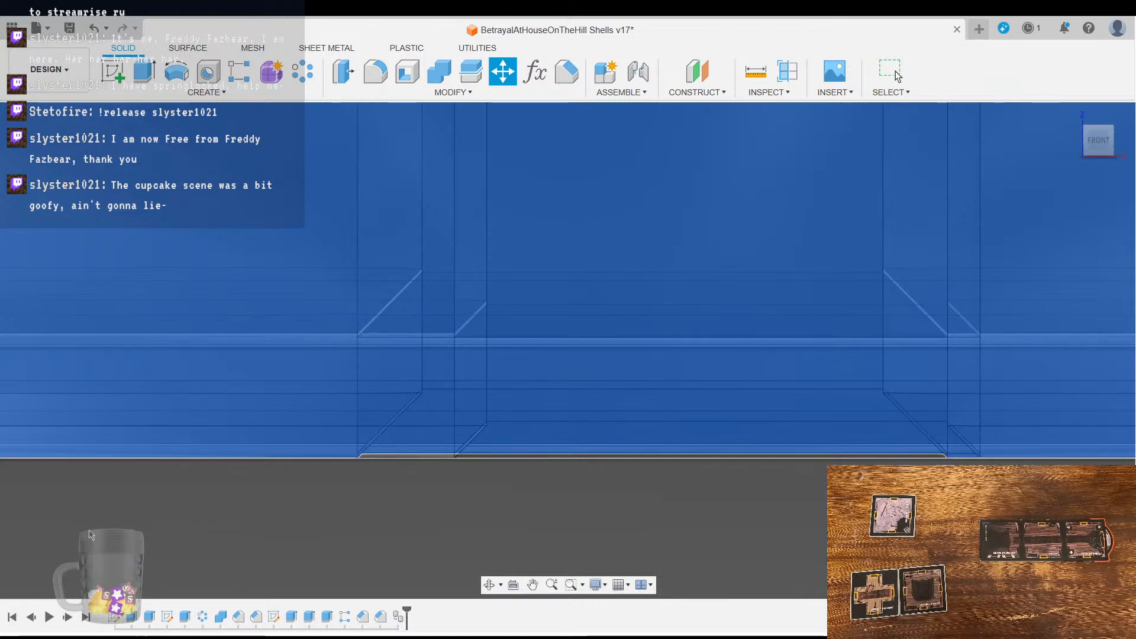
type("5")
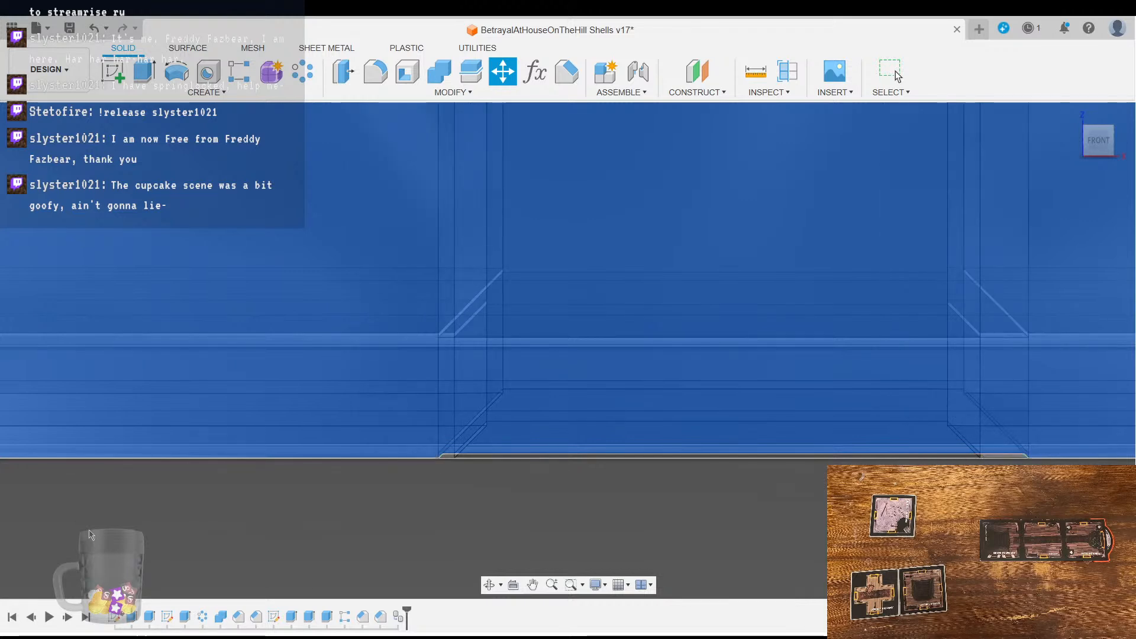
type("1")
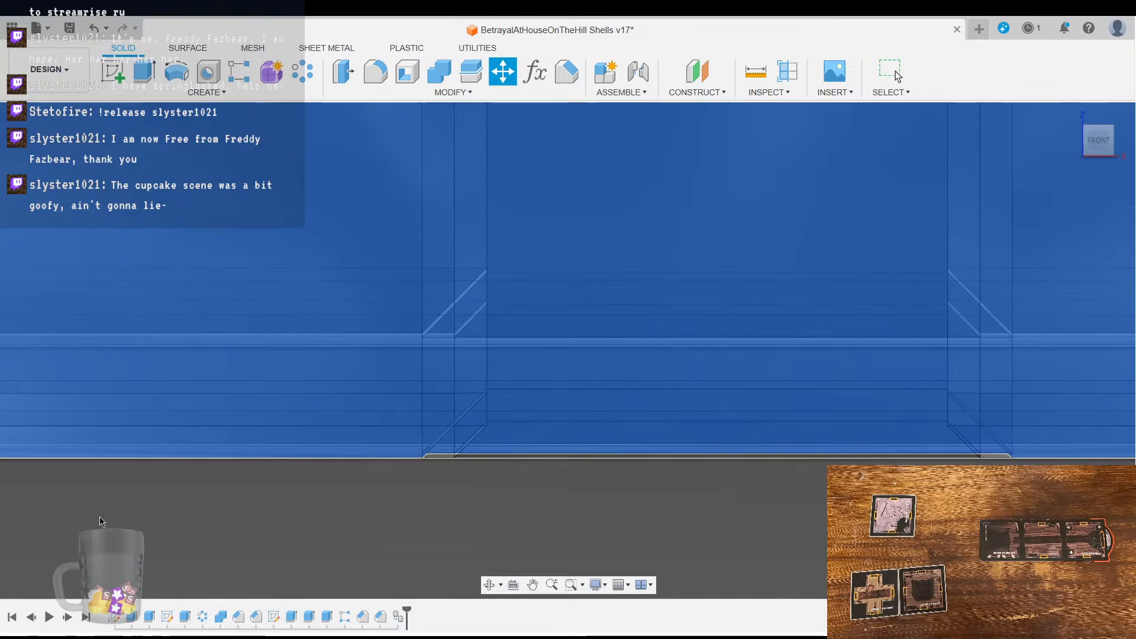
Step: Examine the aligned notches at an angle and the joint between the frame copy and the middle frame from the front
scroll(197, 515, "down", 5)
scroll(452, 531, "down", 5)
middle_click_drag(475, 431, 545, 236, "shift")
scroll(645, 503, "up", 3)
scroll(497, 424, "up", 3)
middle_click_drag(495, 421, 494, 464)
scroll(567, 405, "up", 5)
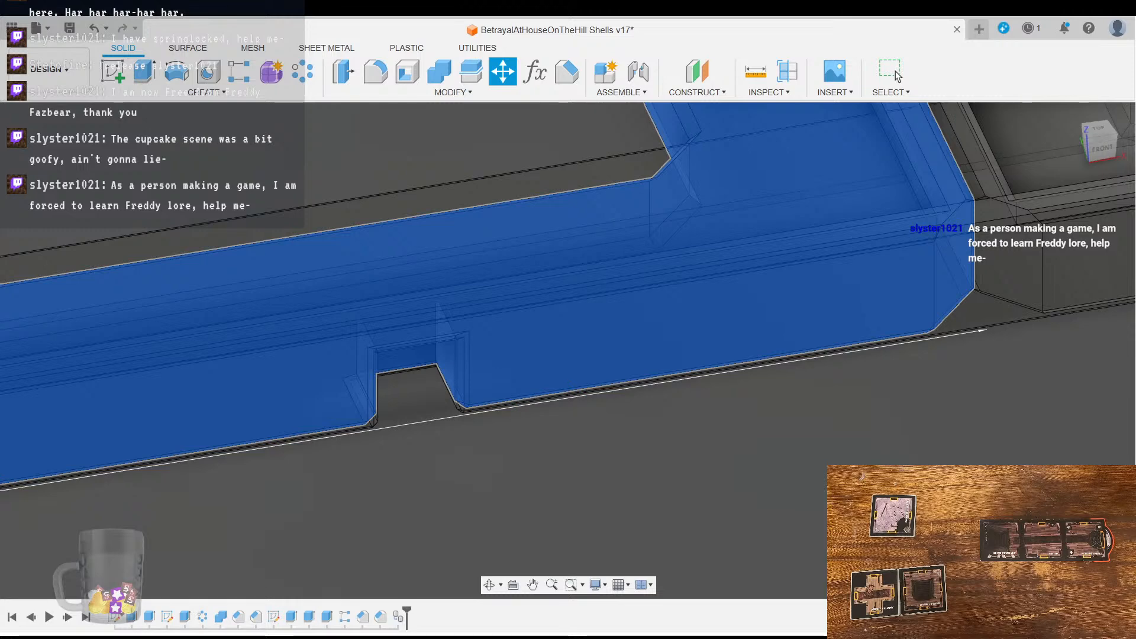
middle_click_drag(570, 414, 698, 388, "shift")
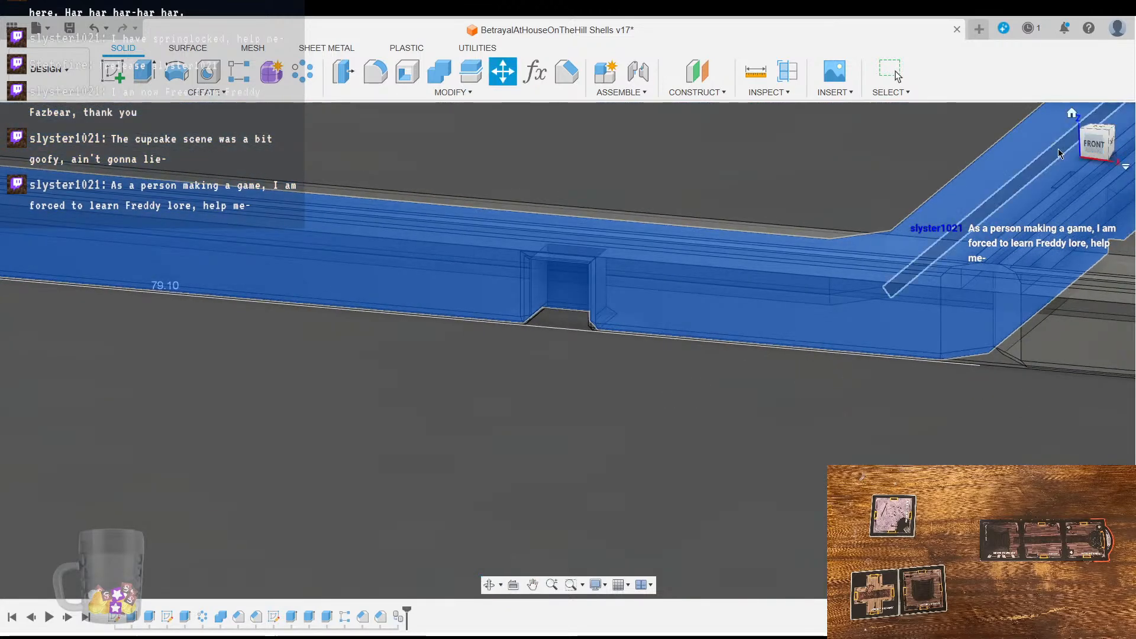
left_click(1100, 147)
middle_click_drag(769, 393, 317, 495)
middle_click_drag(619, 307, 414, 424)
scroll(573, 400, "up", 8)
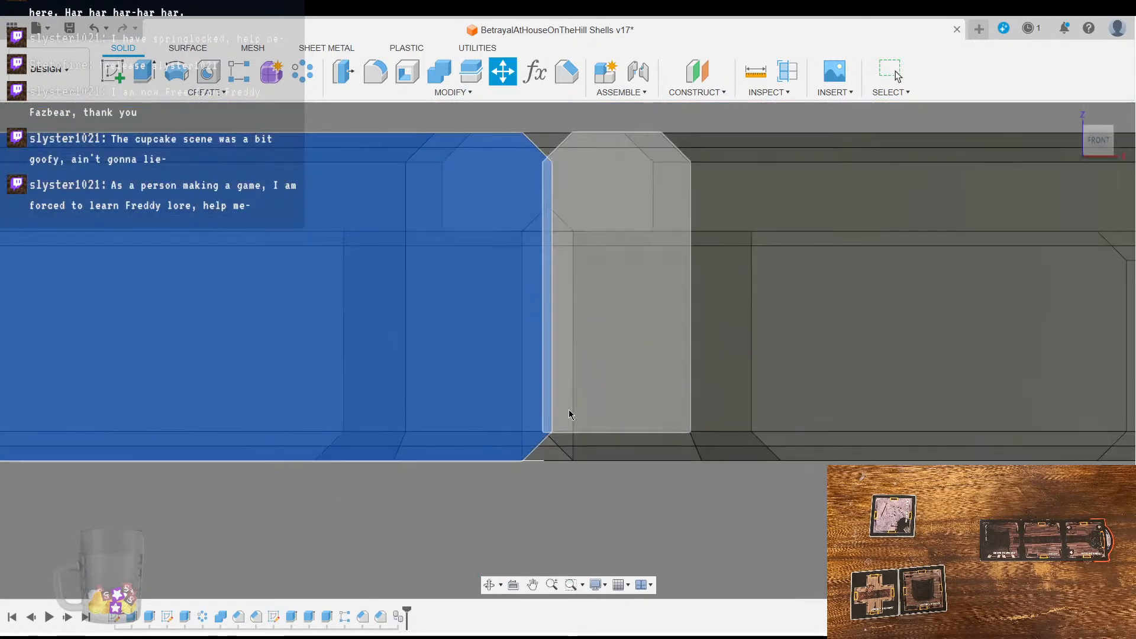
scroll(534, 503, "down", 10)
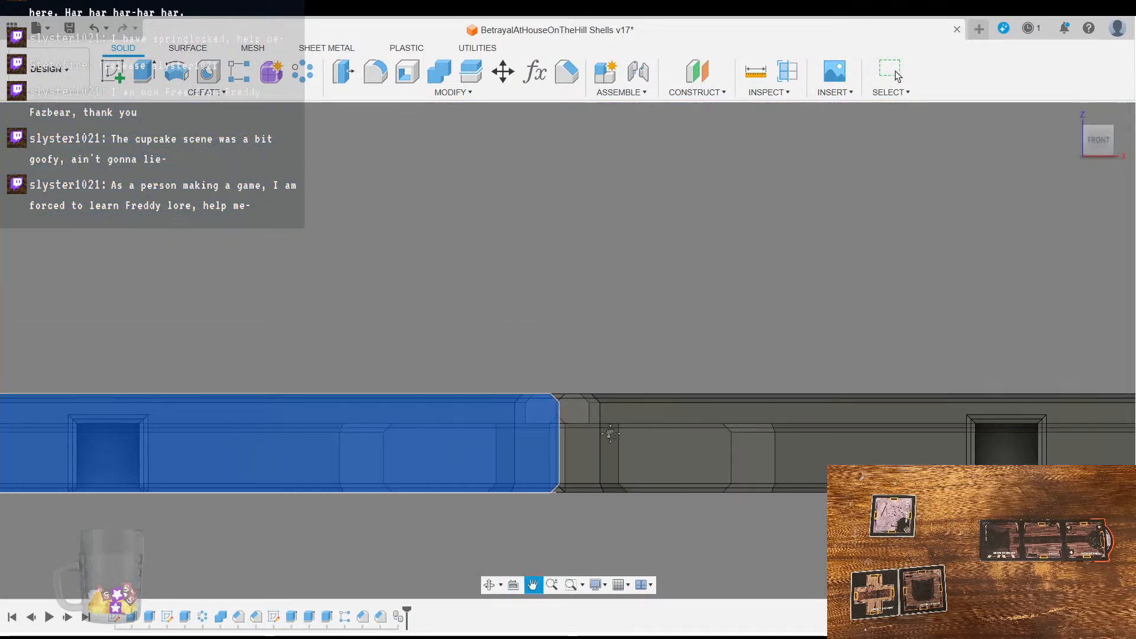
Step: Check the frame copy's joint with the middle frame from the front, and finish the frame copy's move
middle_click_drag(556, 544, 648, 438)
scroll(649, 441, "down", 7)
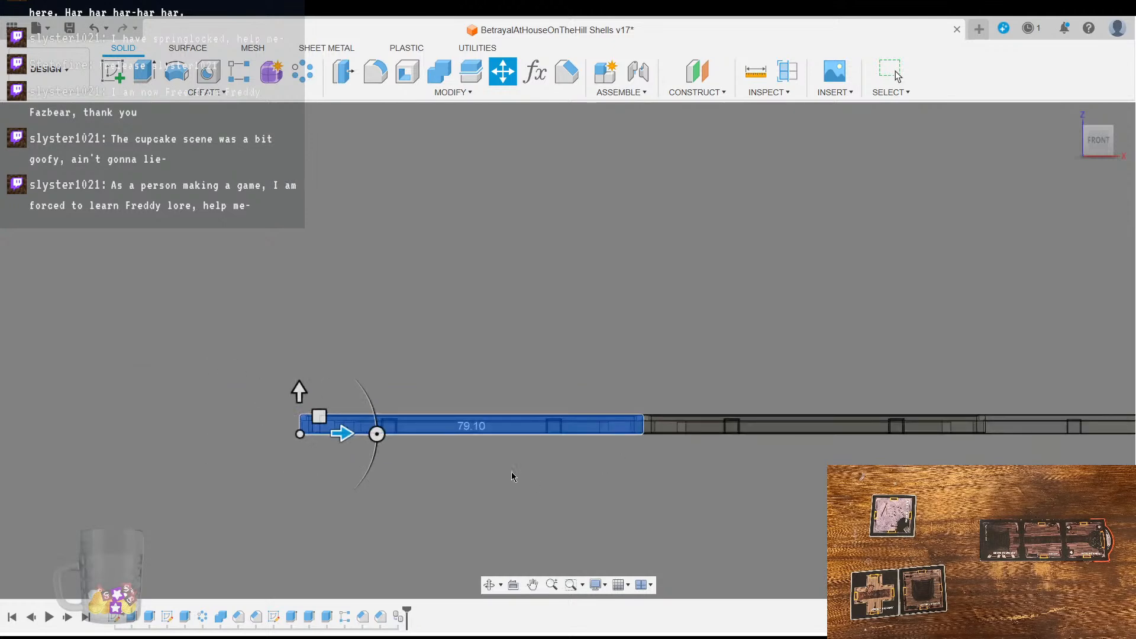
scroll(644, 396, "up", 4)
scroll(639, 414, "up", 3)
scroll(605, 452, "down", 6)
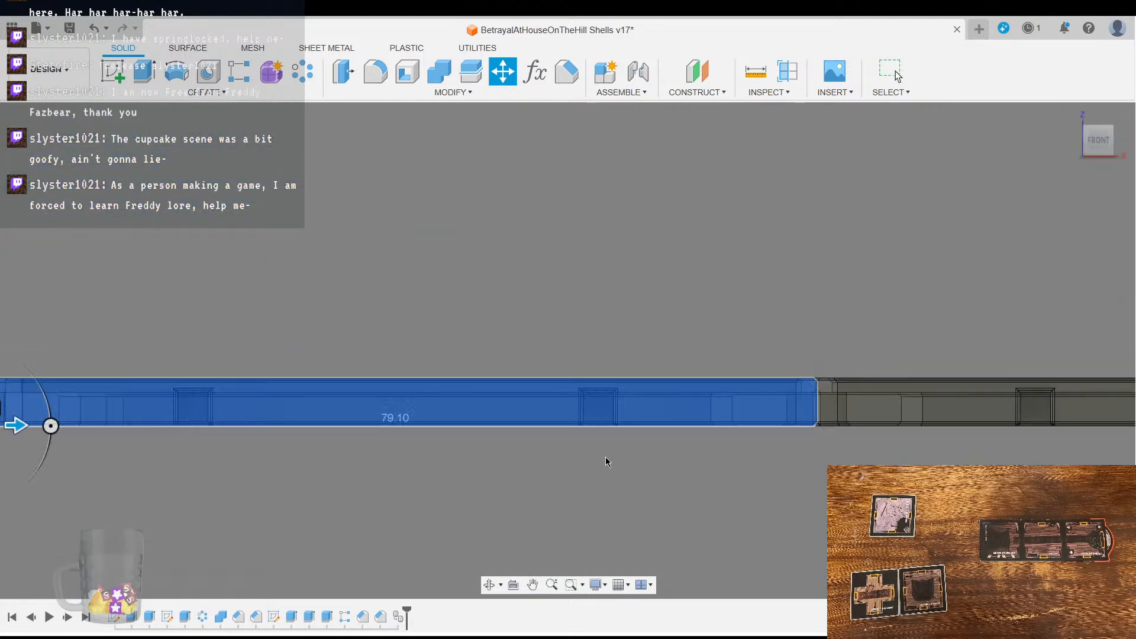
middle_click_drag(656, 498, 557, 350, "shift")
left_click(535, 72)
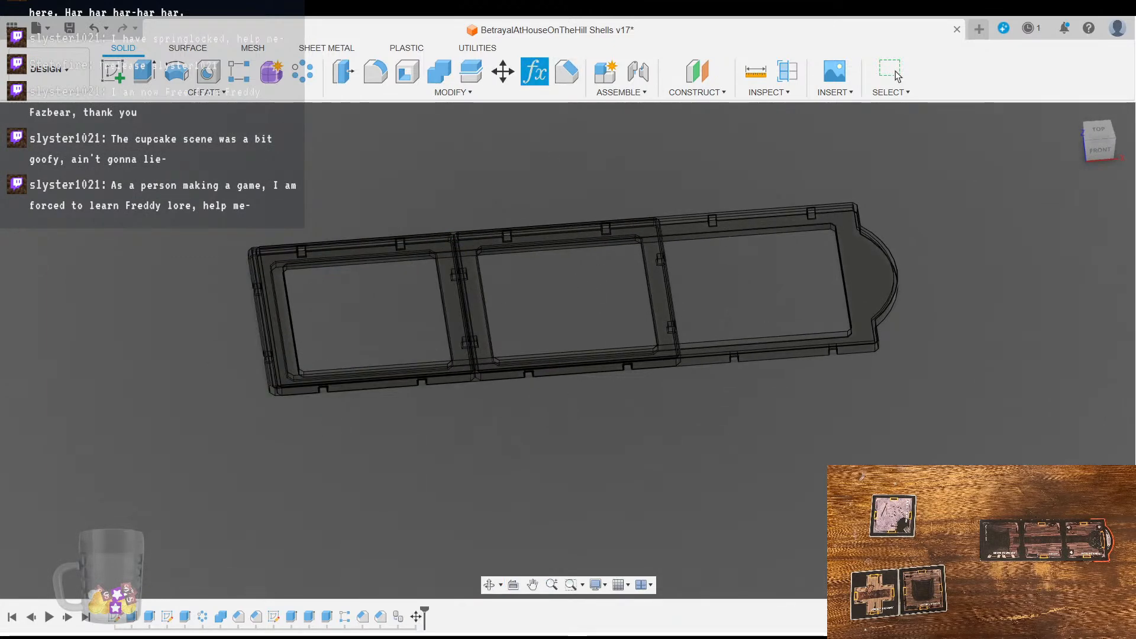
left_click(897, 76)
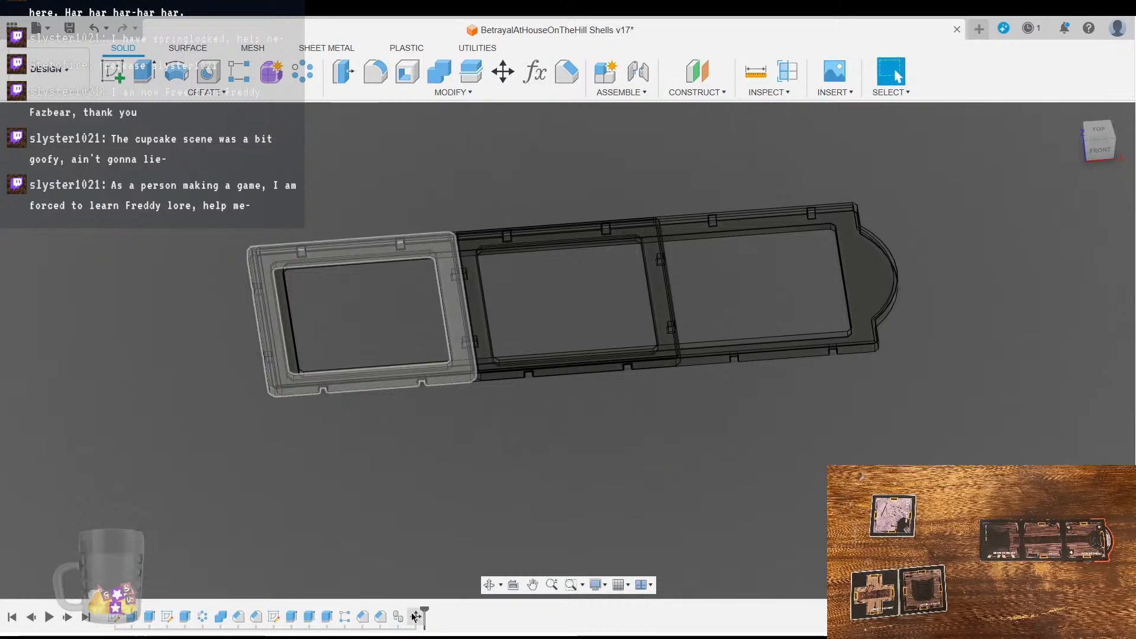
Step: Review the settings of the three-tile frame's notch pattern with the model history rolled back before the frame copy
left_click_drag(424, 615, 407, 616)
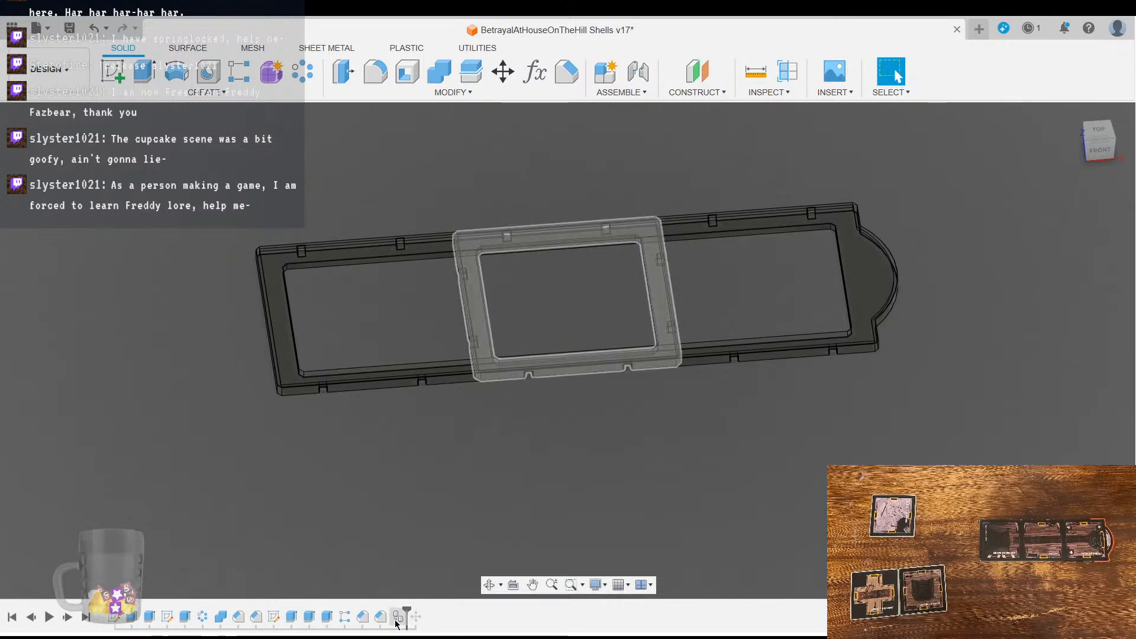
left_click(31, 616)
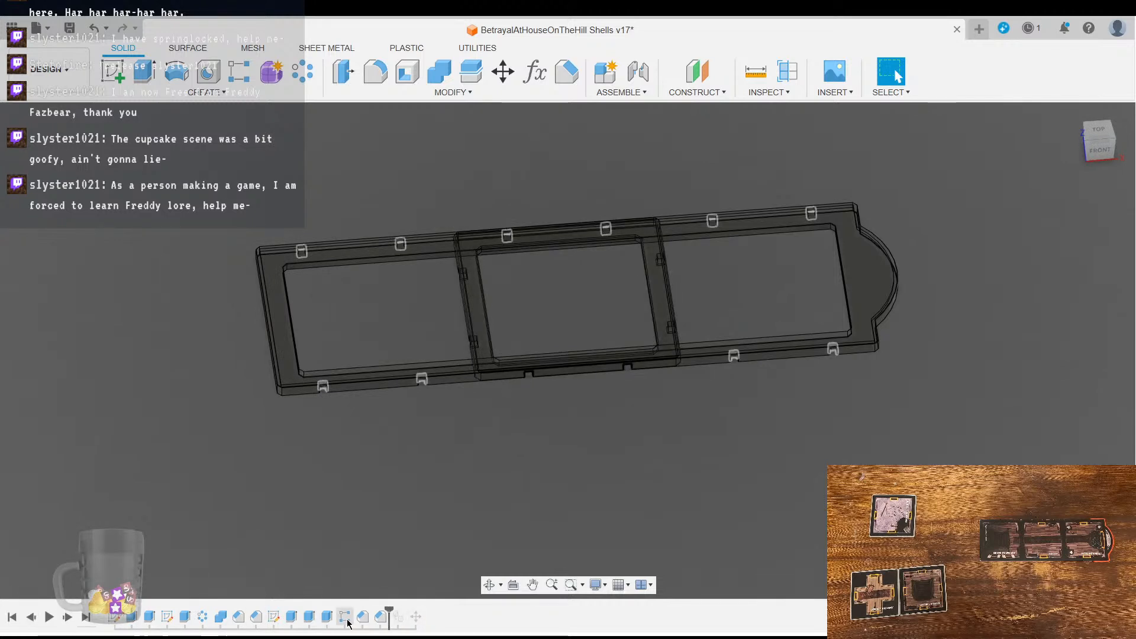
double_click(327, 616)
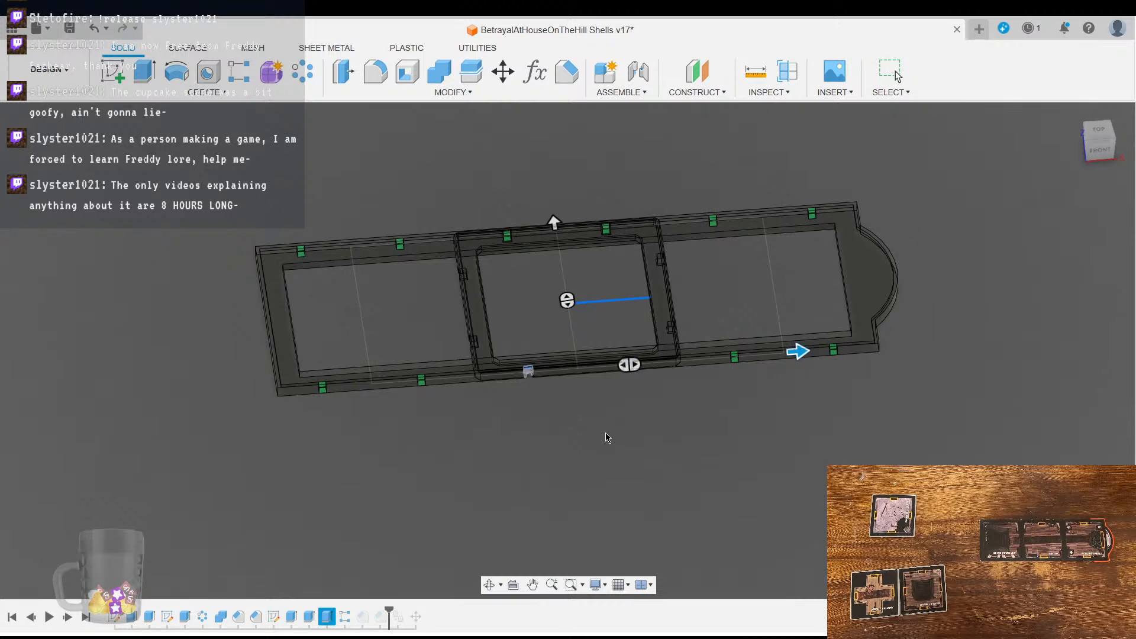
key("Escape")
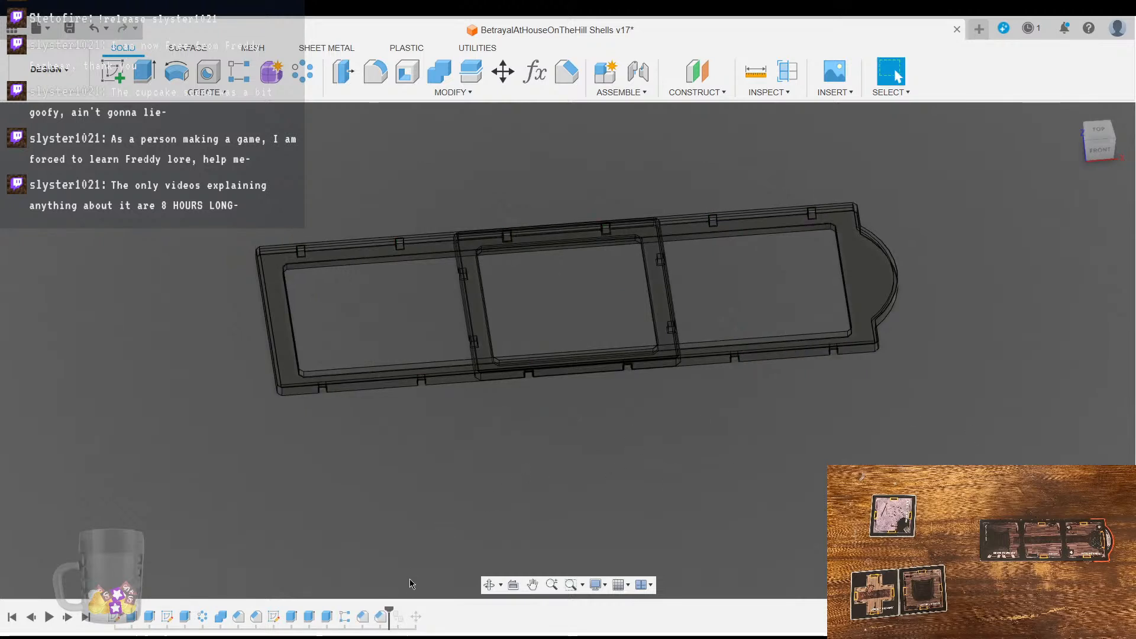
left_click(67, 617)
left_click(68, 616)
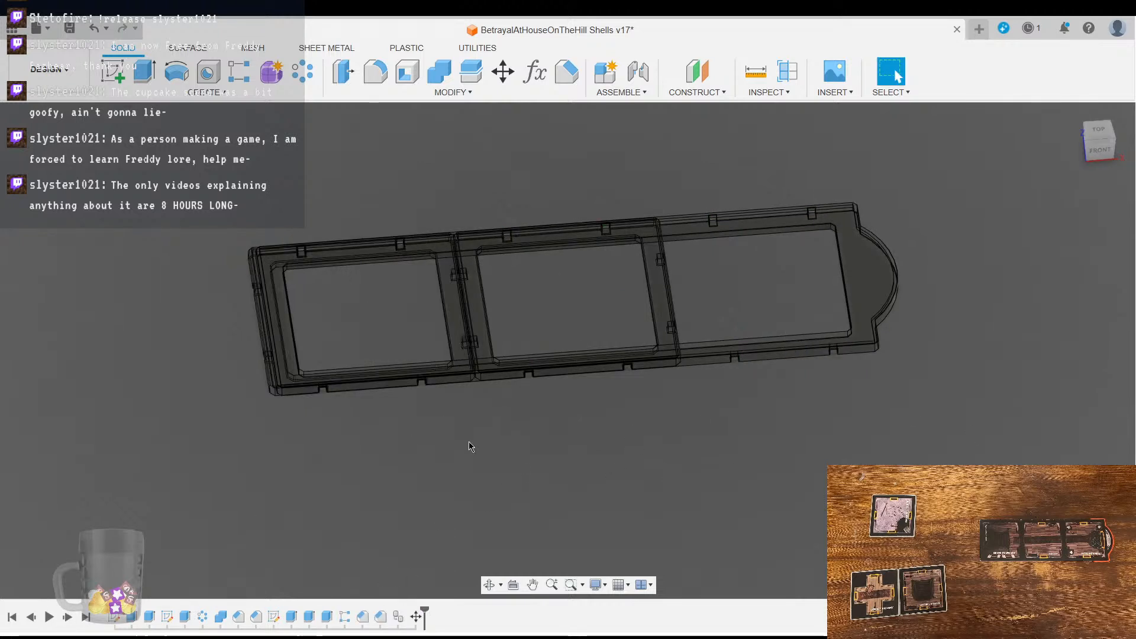
Step: Examine from the front how the frame copy's edge and notch line up with the middle frame and the three-tile frame
scroll(484, 441, "up", 3)
scroll(484, 441, "up", 3)
middle_click_drag(413, 396, 386, 359, "shift")
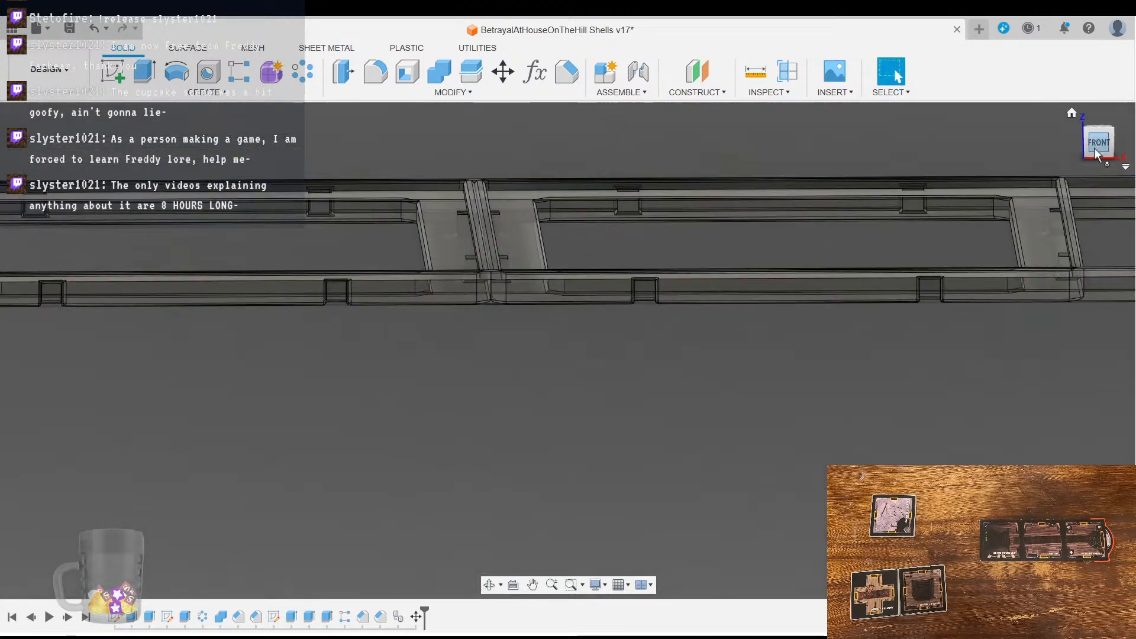
left_click(1099, 150)
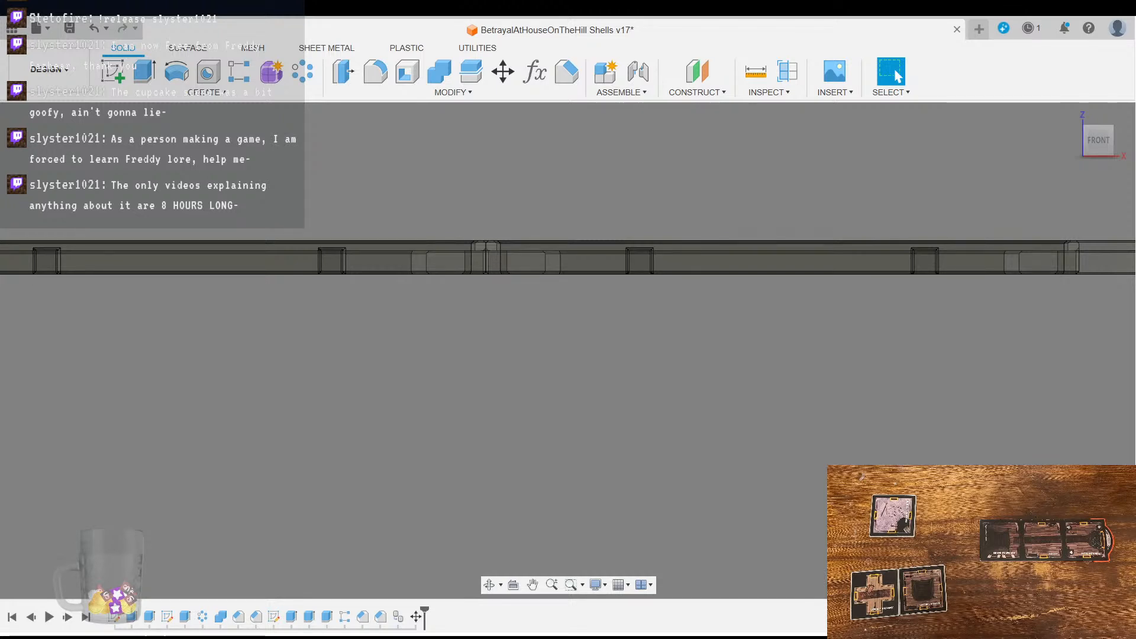
middle_click_drag(521, 360, 566, 424)
scroll(546, 341, "up", 3)
scroll(546, 344, "up", 5)
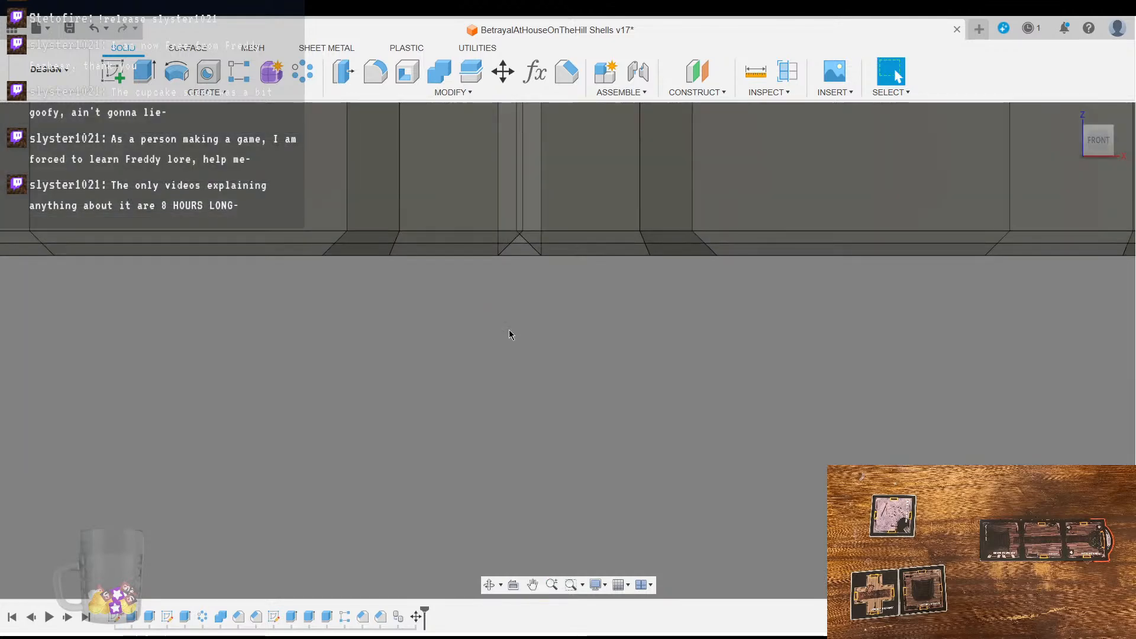
scroll(463, 402, "down", 4)
middle_click_drag(426, 419, 673, 425)
scroll(317, 398, "up", 3)
middle_click_drag(386, 382, 517, 380)
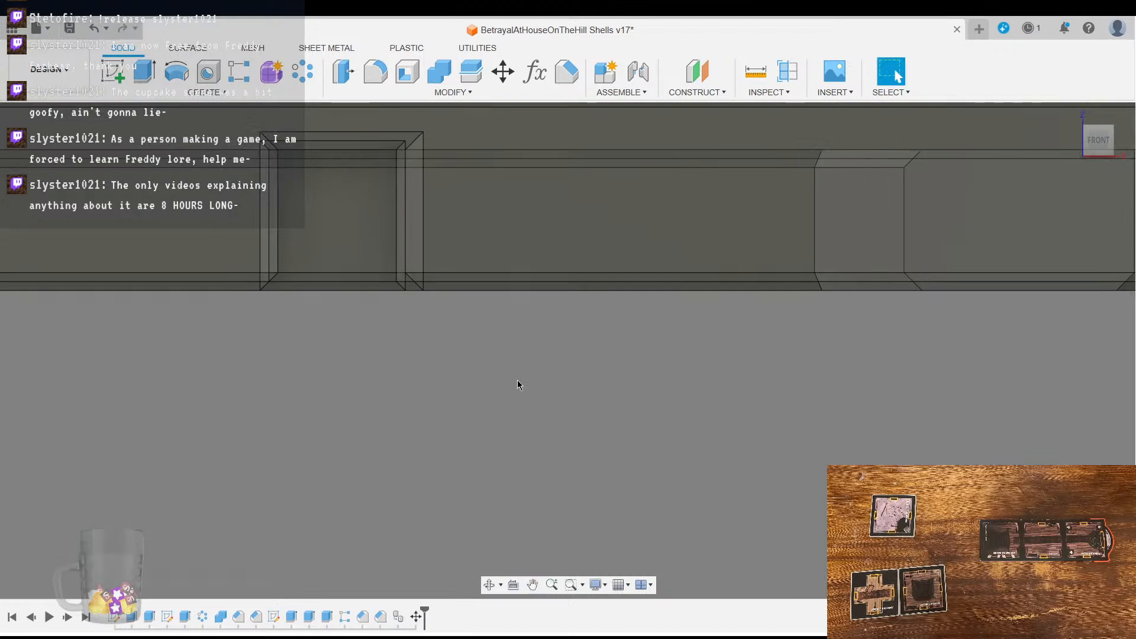
Step: Reopen the frame copy's move and fine-tune its shift toward the plain end so its edge meets the middle frame
left_click(399, 617)
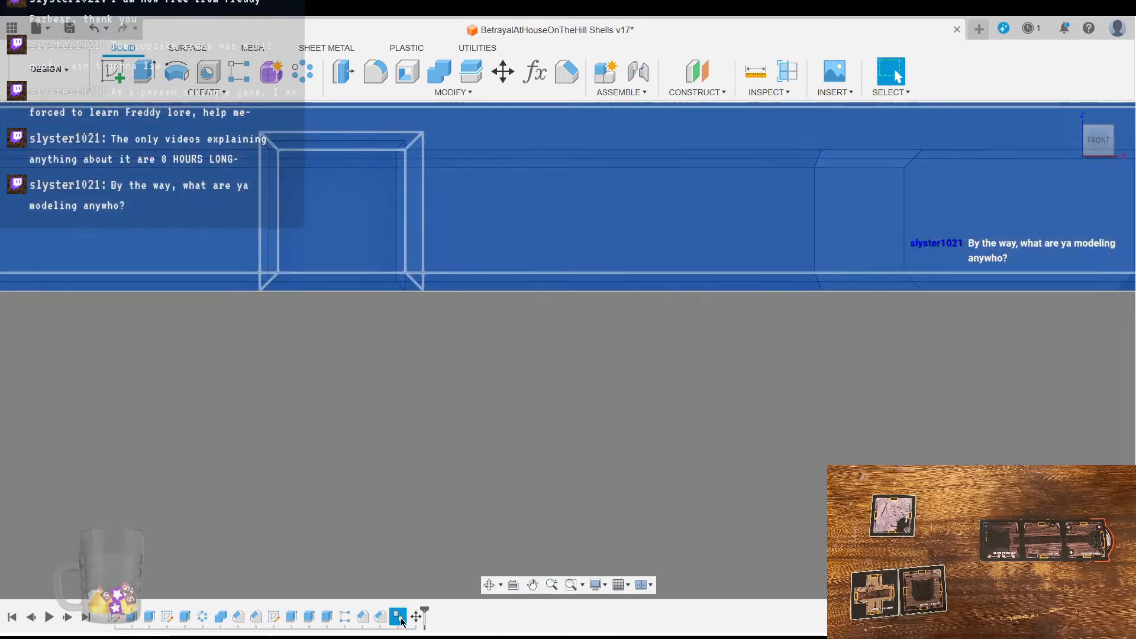
scroll(544, 423, "down", 8)
middle_click_drag(696, 497, 748, 475)
scroll(639, 473, "up", 2)
scroll(747, 473, "down", 2)
left_click_drag(194, 400, 183, 401)
scroll(772, 443, "up", 5)
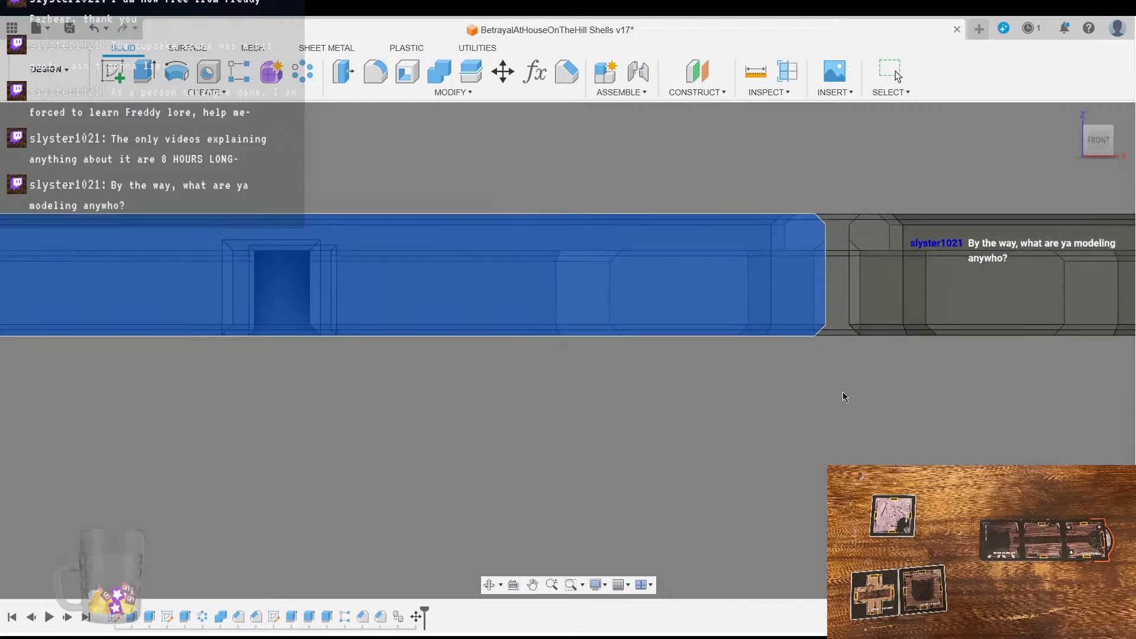
middle_click_drag(861, 395, 685, 464)
scroll(684, 473, "up", 2)
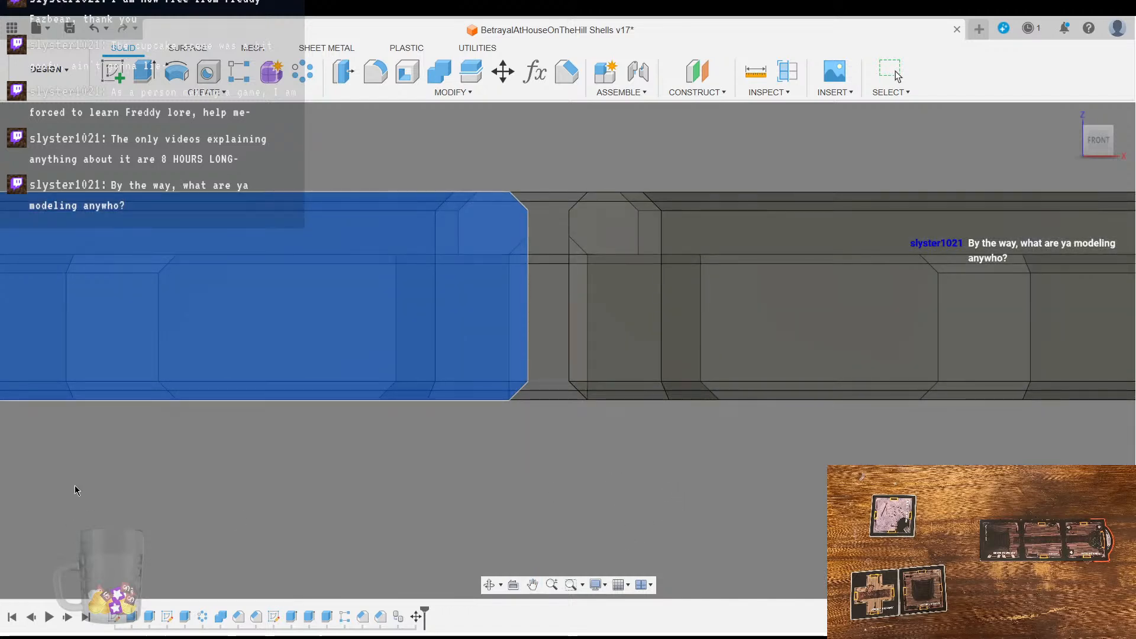
type("2")
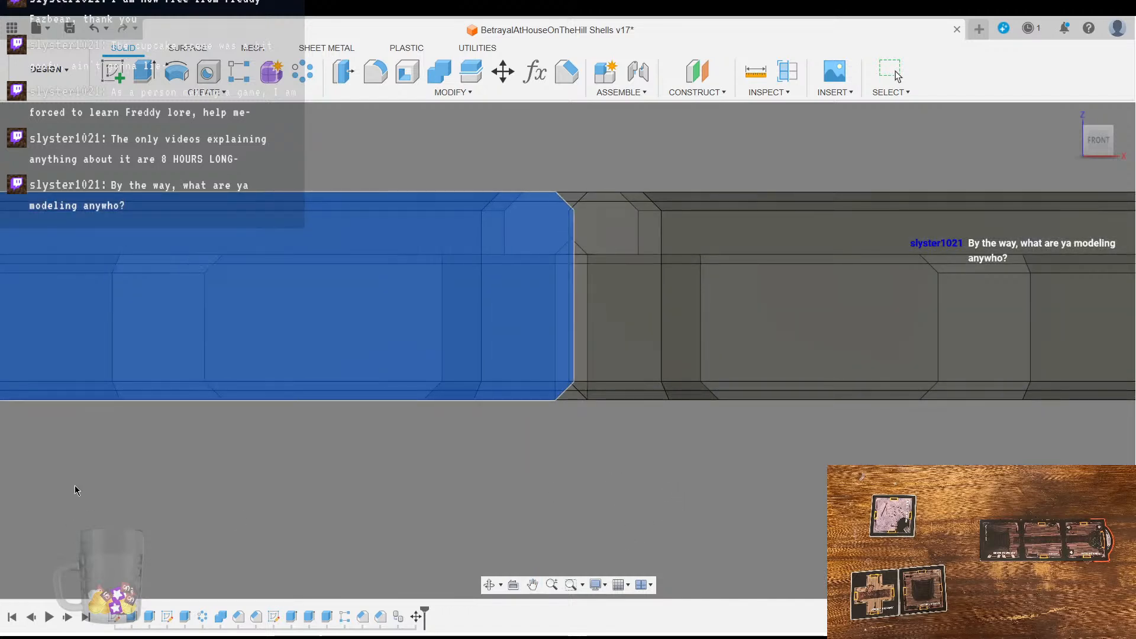
type("1")
key("Return")
Step: Examine how the frame copy's notch aligns with the three-tile frame's notch, from the front and at an angle
scroll(329, 459, "up", 5)
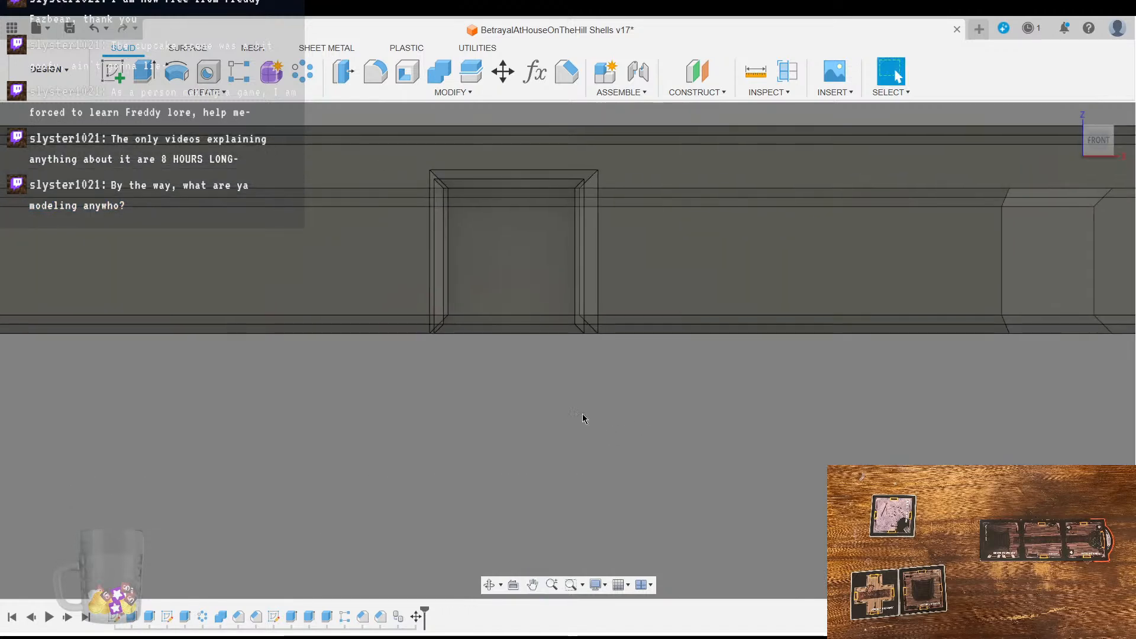
scroll(537, 328, "up", 3)
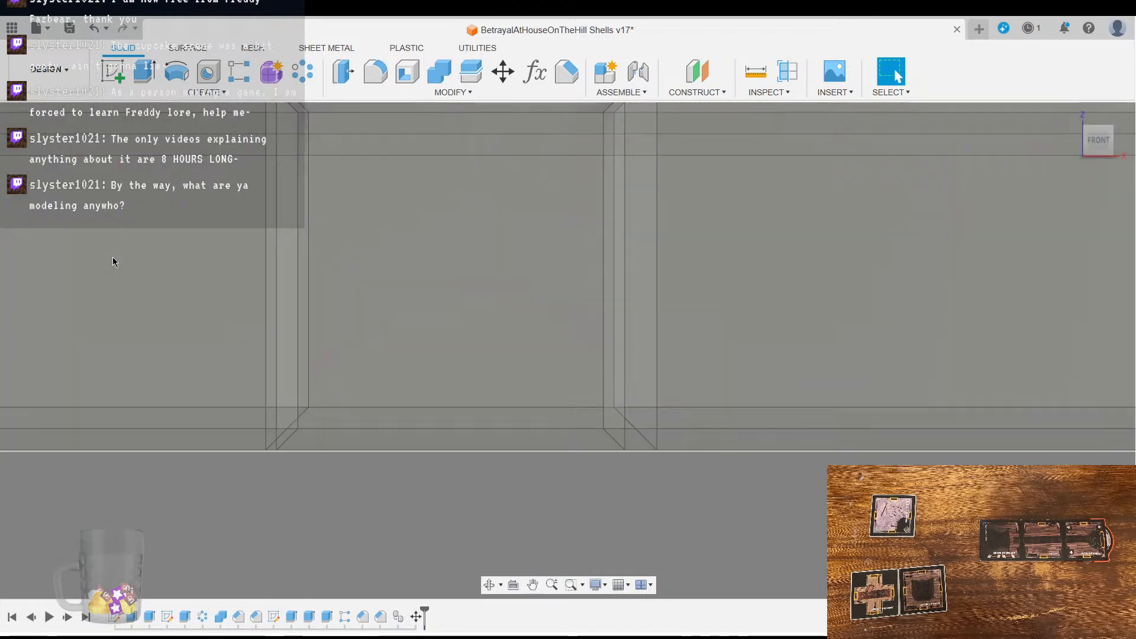
left_click(112, 256)
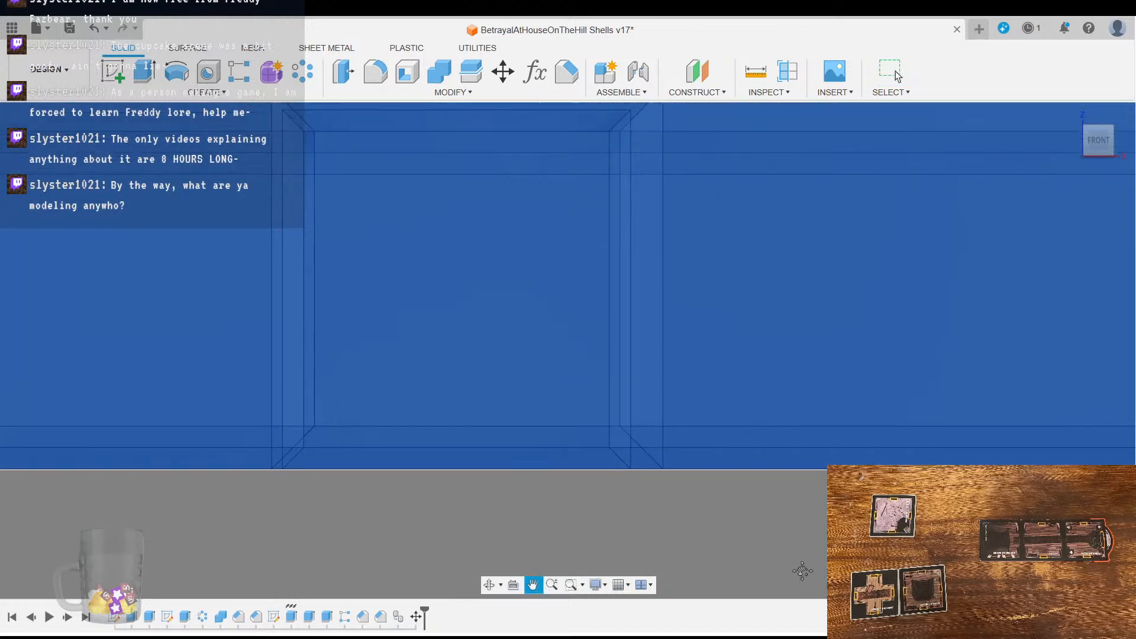
left_click(1099, 136)
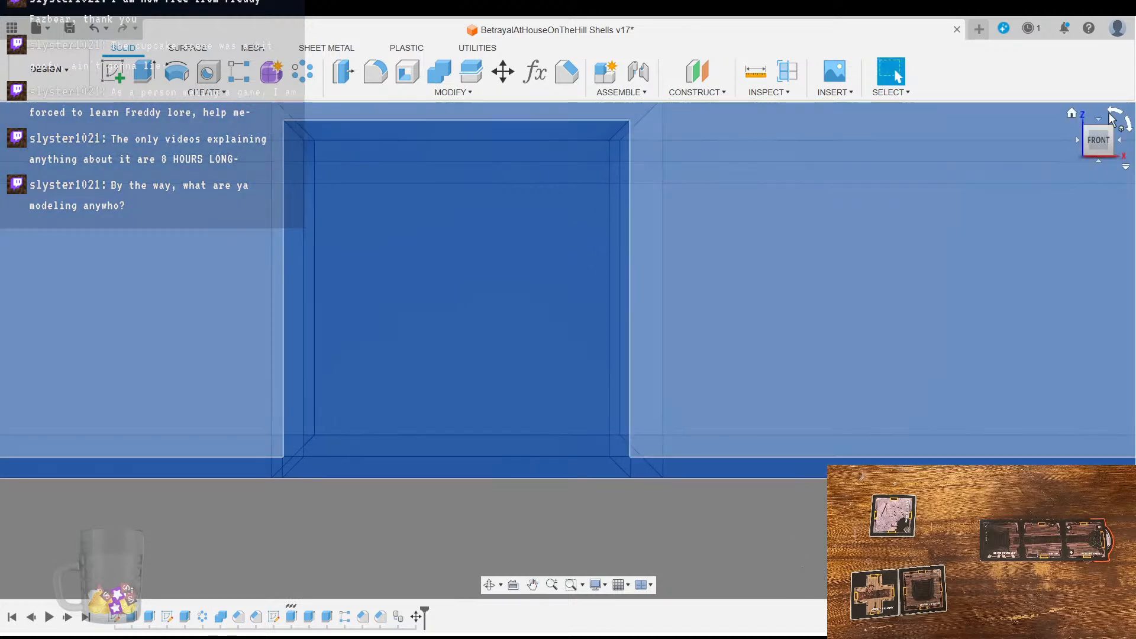
left_click(1101, 126)
scroll(561, 293, "down", 4)
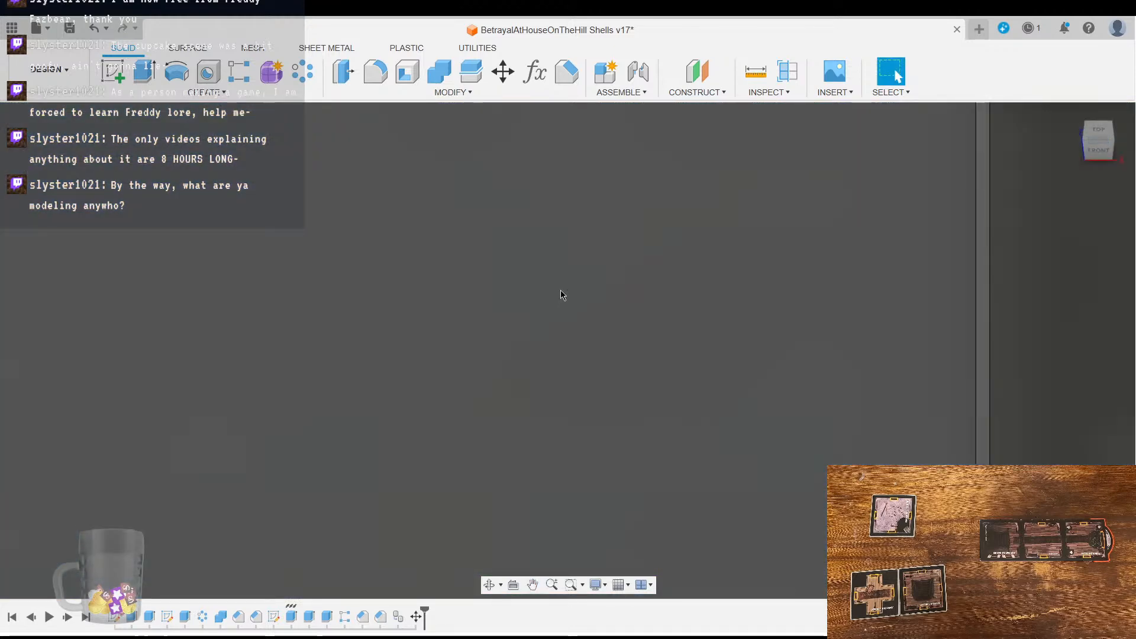
scroll(559, 296, "down", 5)
scroll(246, 480, "up", 8)
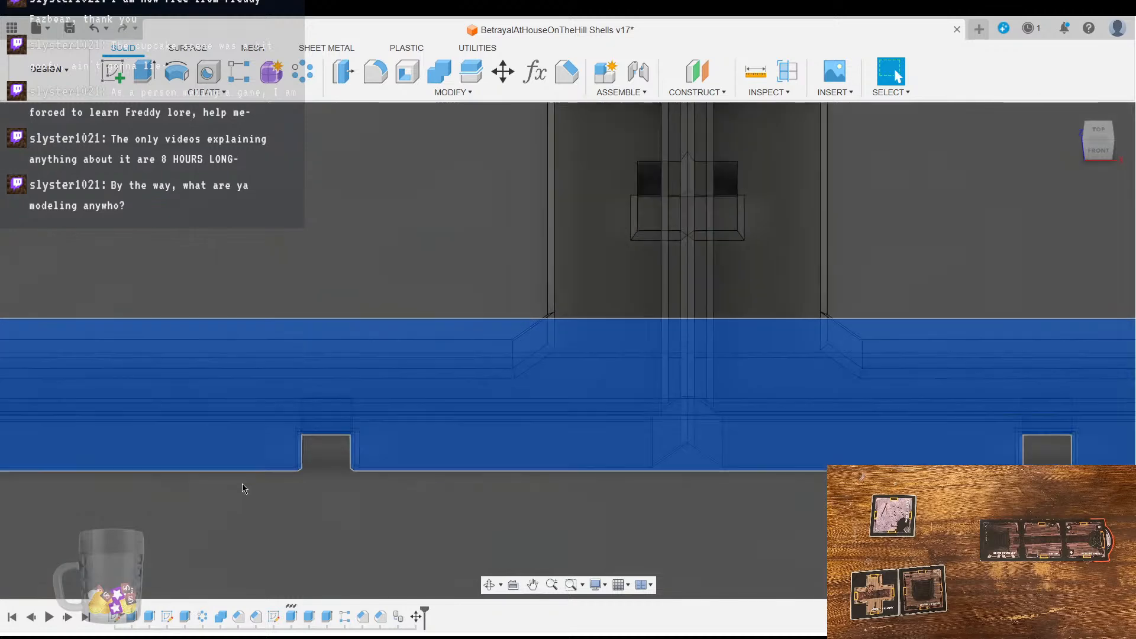
scroll(378, 485, "up", 6)
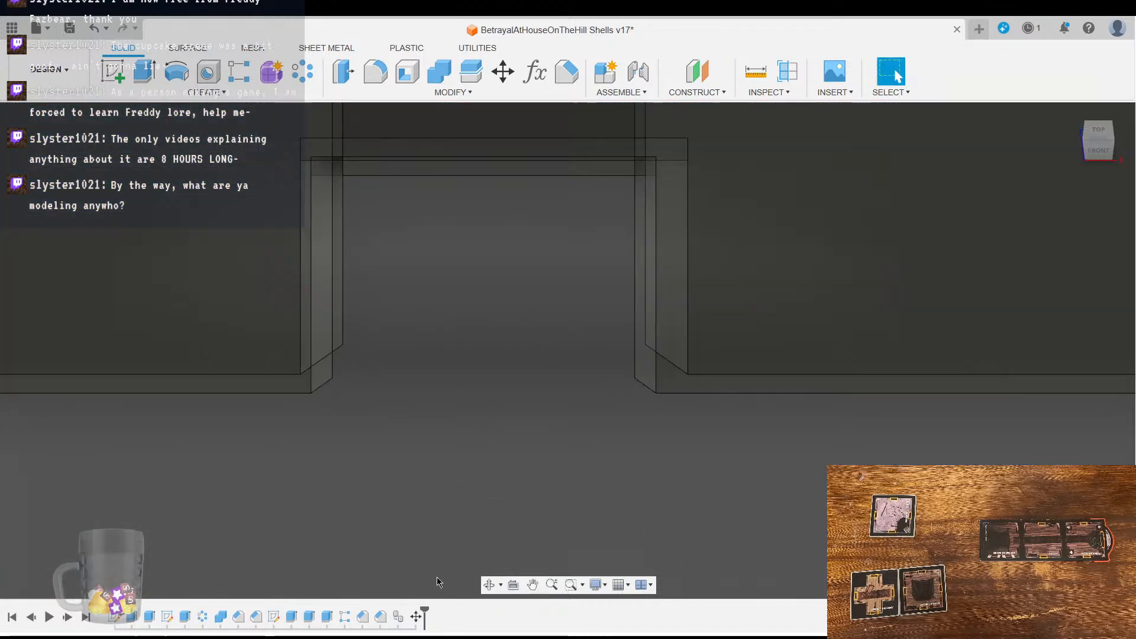
left_click(416, 616)
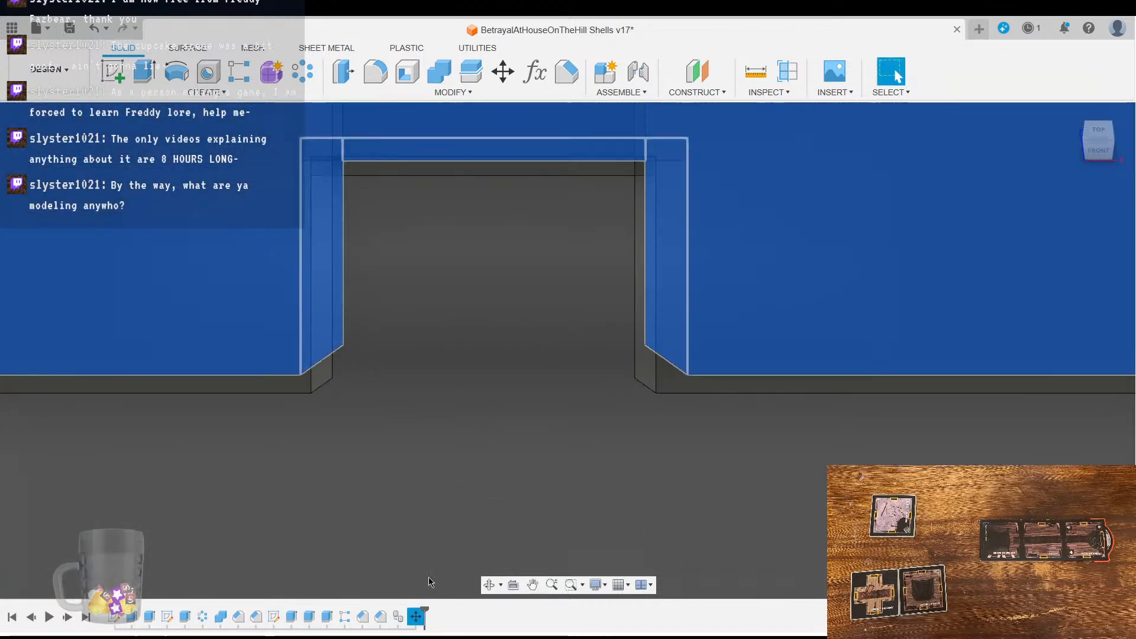
scroll(267, 460, "down", 2)
left_click(416, 618)
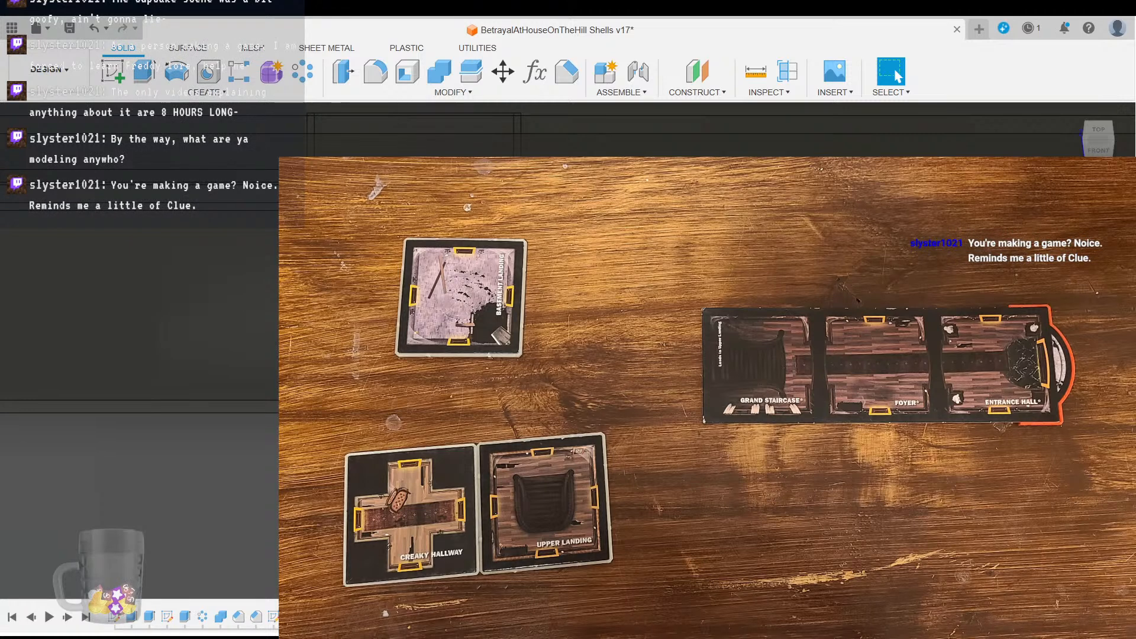
Step: Examine the whole three-tile shell with both single-tile frames in place, at an angle and from nearly above
scroll(707, 456, "down", 3)
middle_click_drag(707, 455, 707, 442)
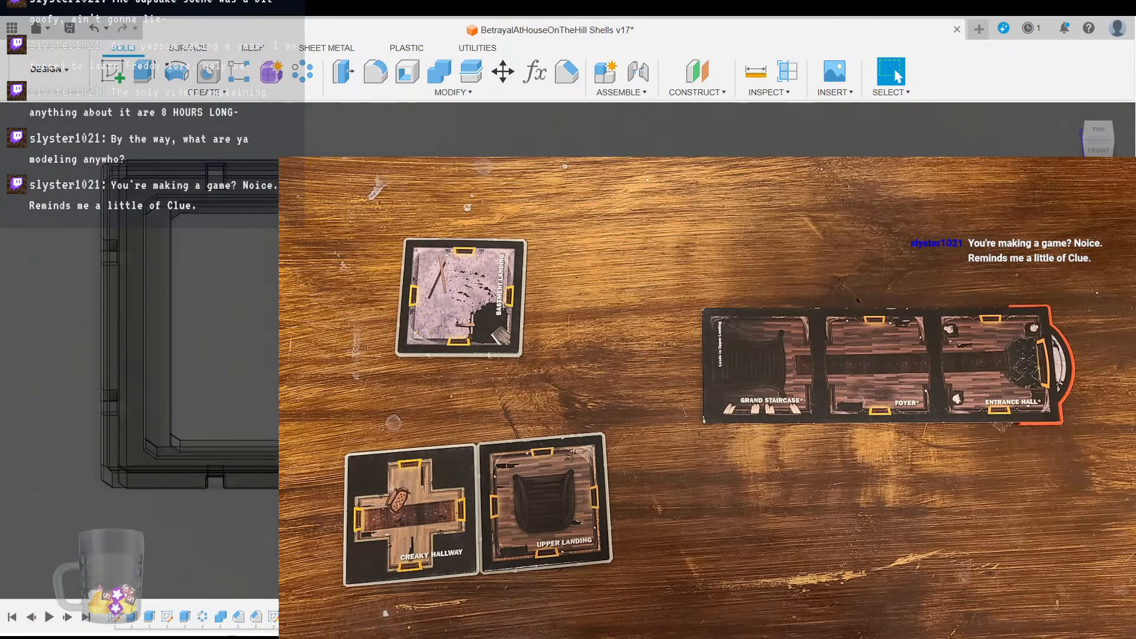
scroll(410, 516, "down", 3)
middle_click_drag(410, 515, 298, 480)
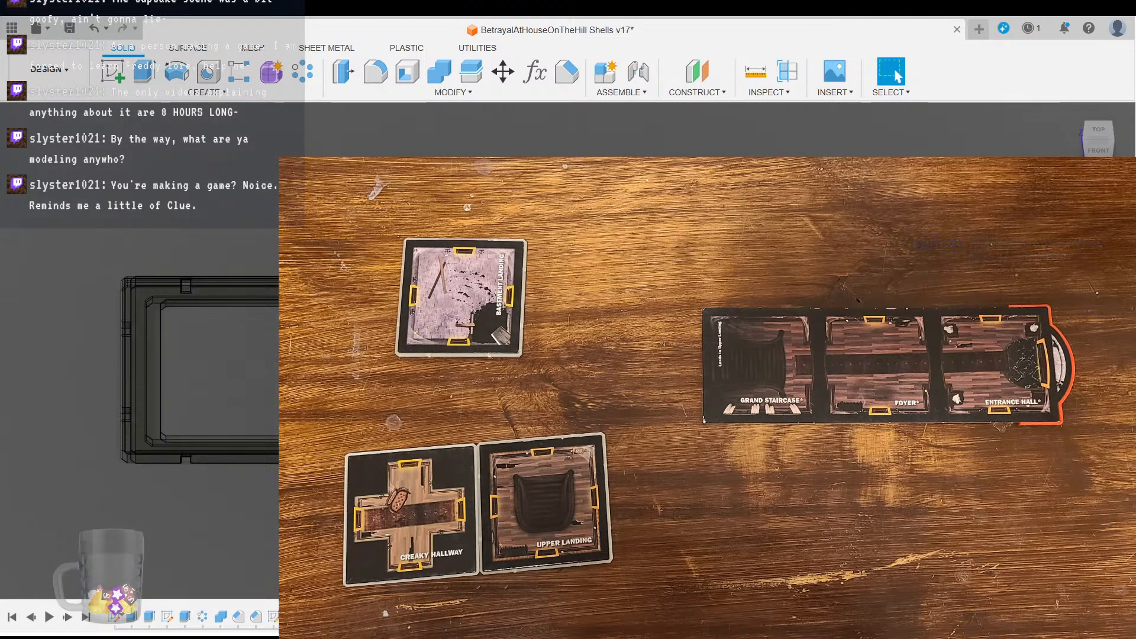
scroll(627, 476, "up", 5)
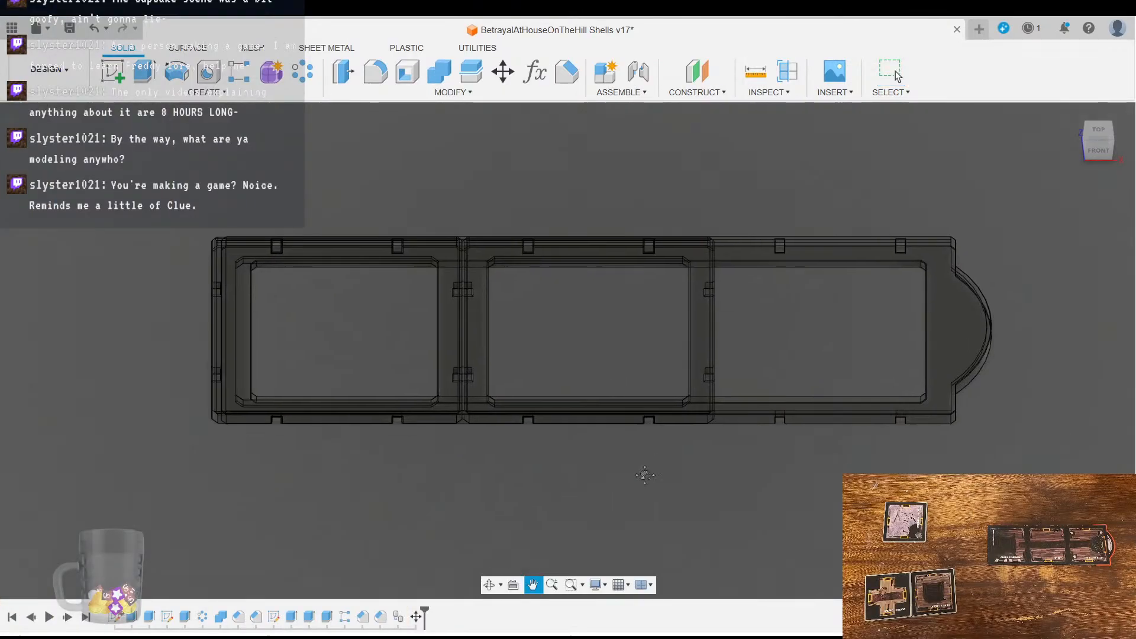
scroll(593, 450, "down", 2)
middle_click_drag(605, 494, 663, 508)
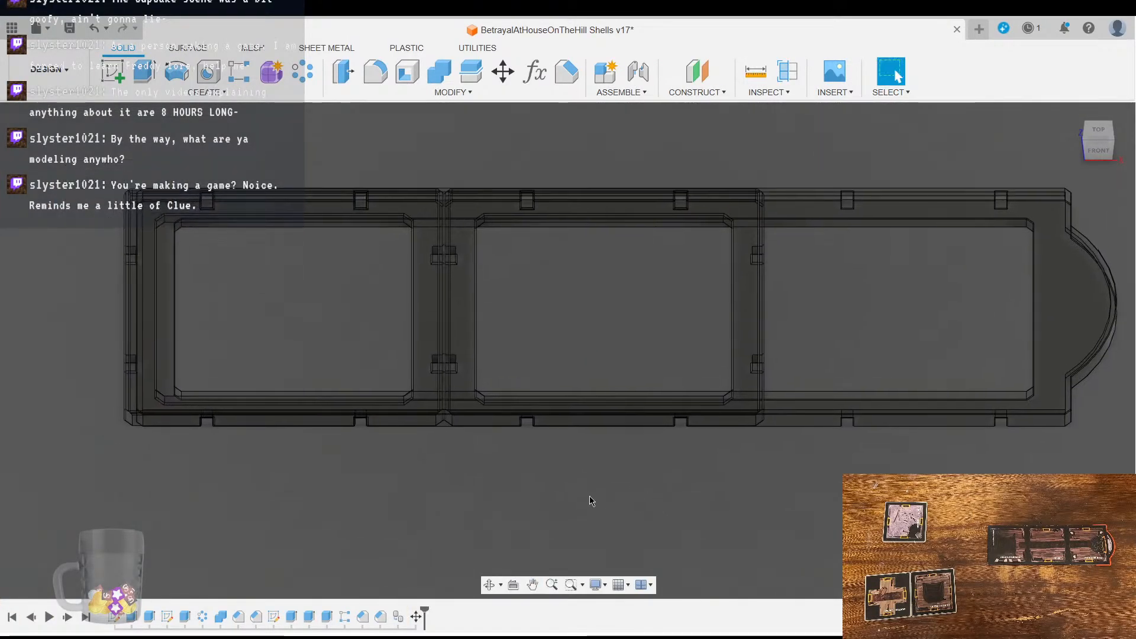
middle_click_drag(586, 489, 588, 526, "shift")
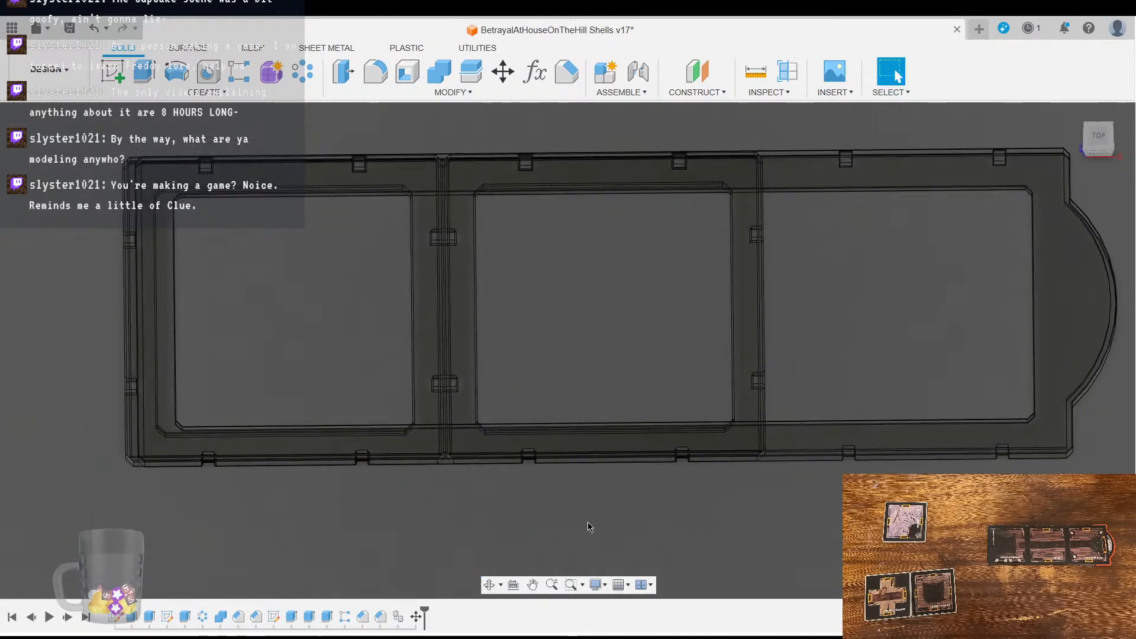
Step: Select the two long parallel edges on either side of the joint between the frame copy and the middle frame
left_click(327, 379)
scroll(349, 312, "up", 4)
scroll(491, 337, "up", 5)
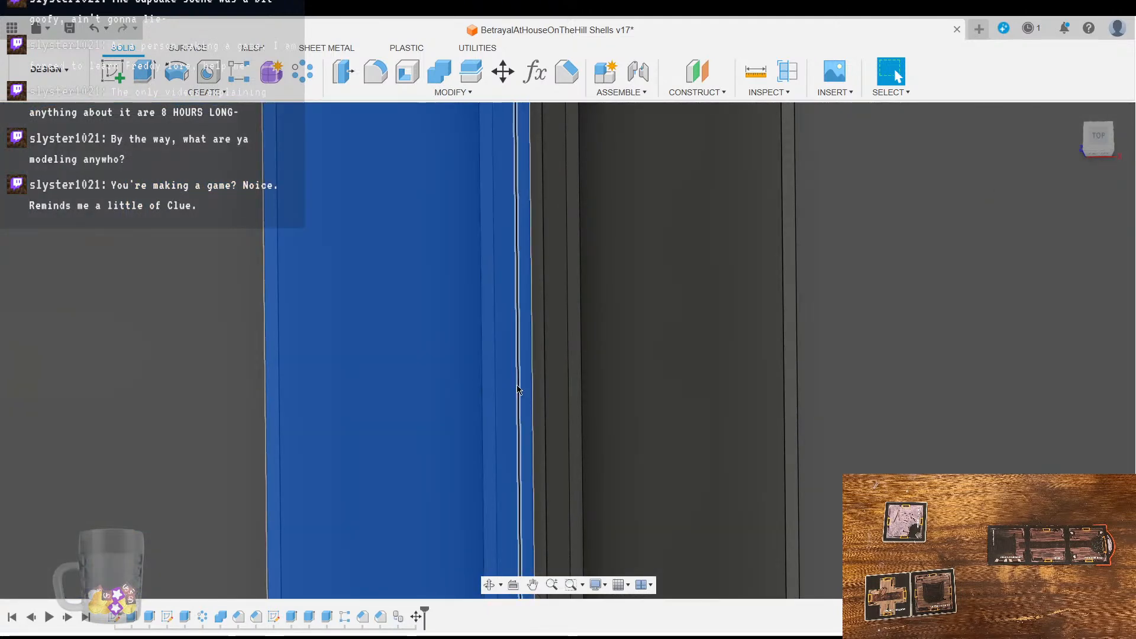
scroll(531, 393, "down", 3)
scroll(531, 393, "up", 4)
left_click(443, 377)
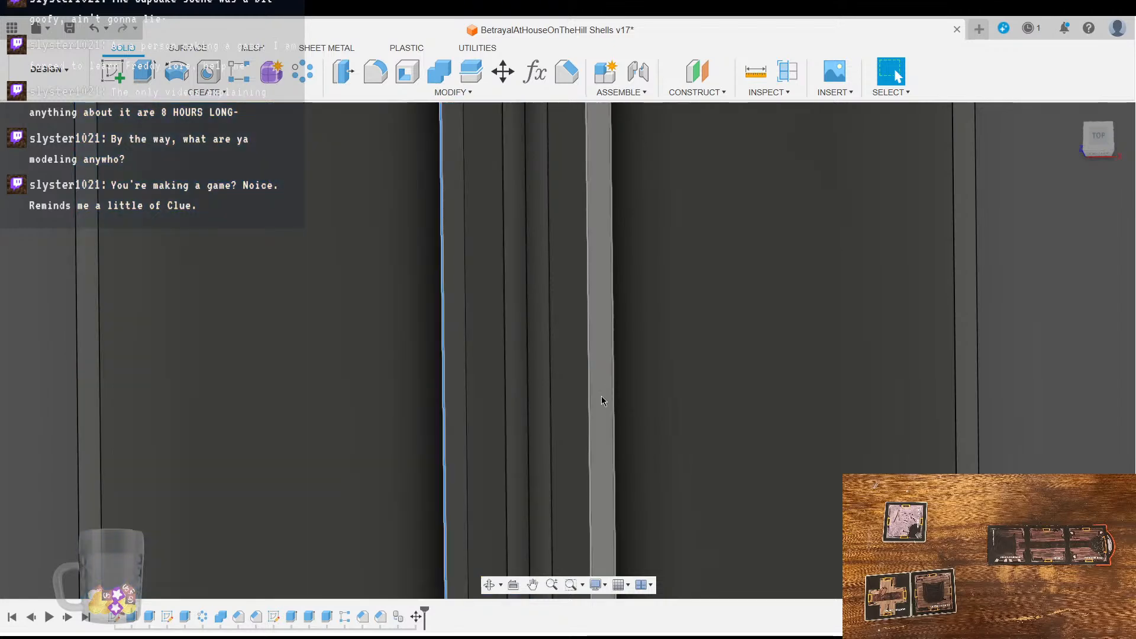
left_click(616, 378)
scroll(694, 414, "down", 6)
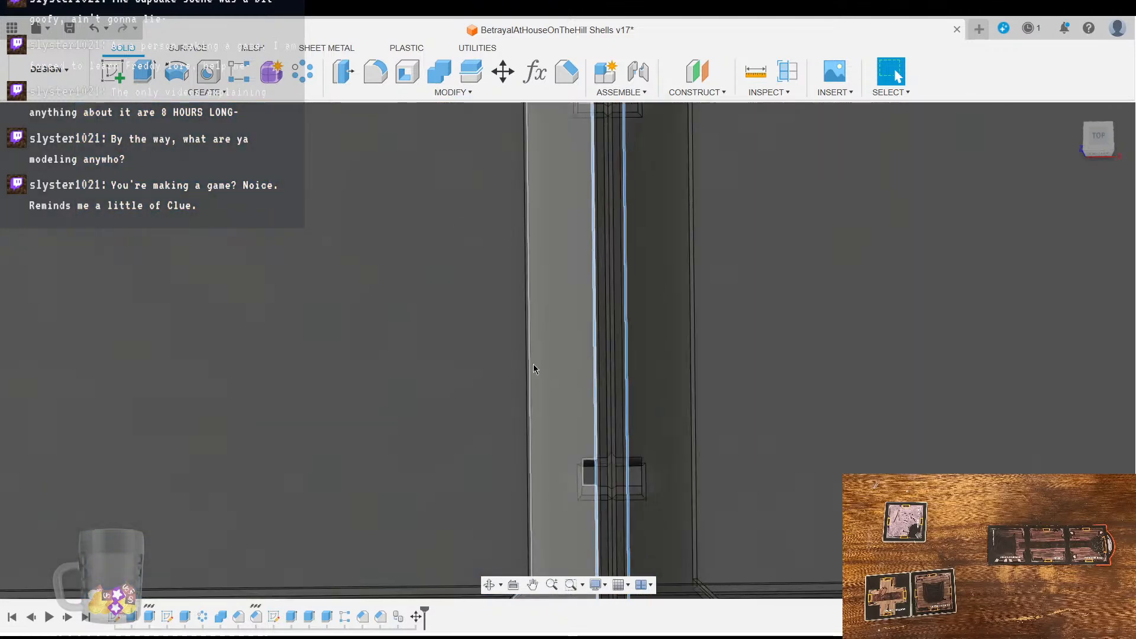
scroll(533, 361, "down", 5)
scroll(598, 358, "up", 1)
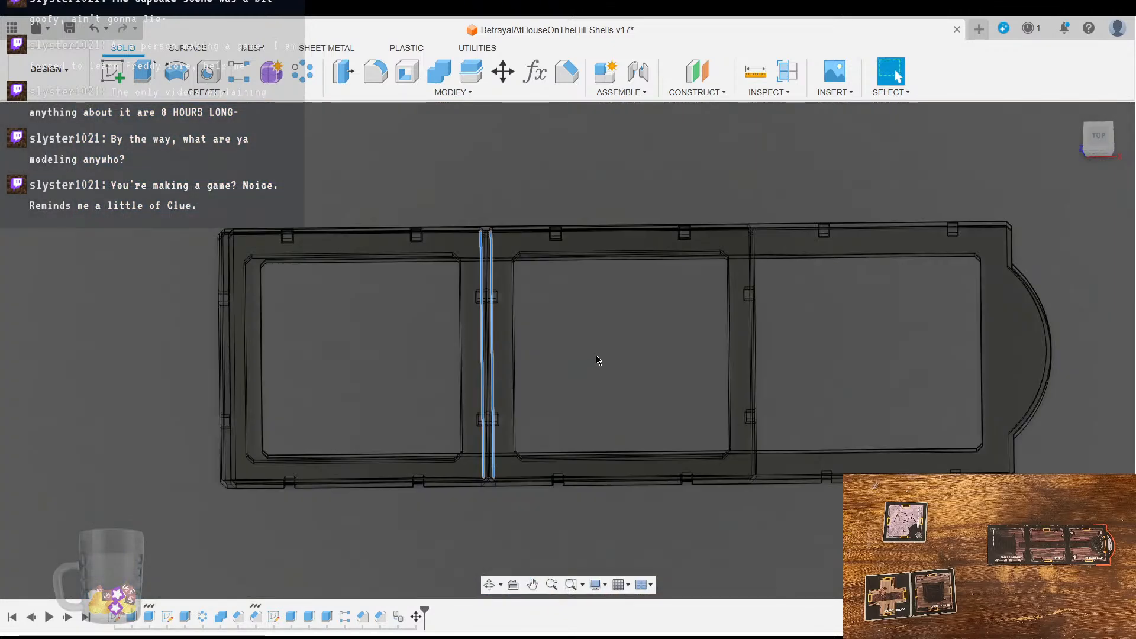
Step: Select the back faces of three neighbouring notches along the shell's front long edge to compare their spacing
scroll(596, 355, "up", 1)
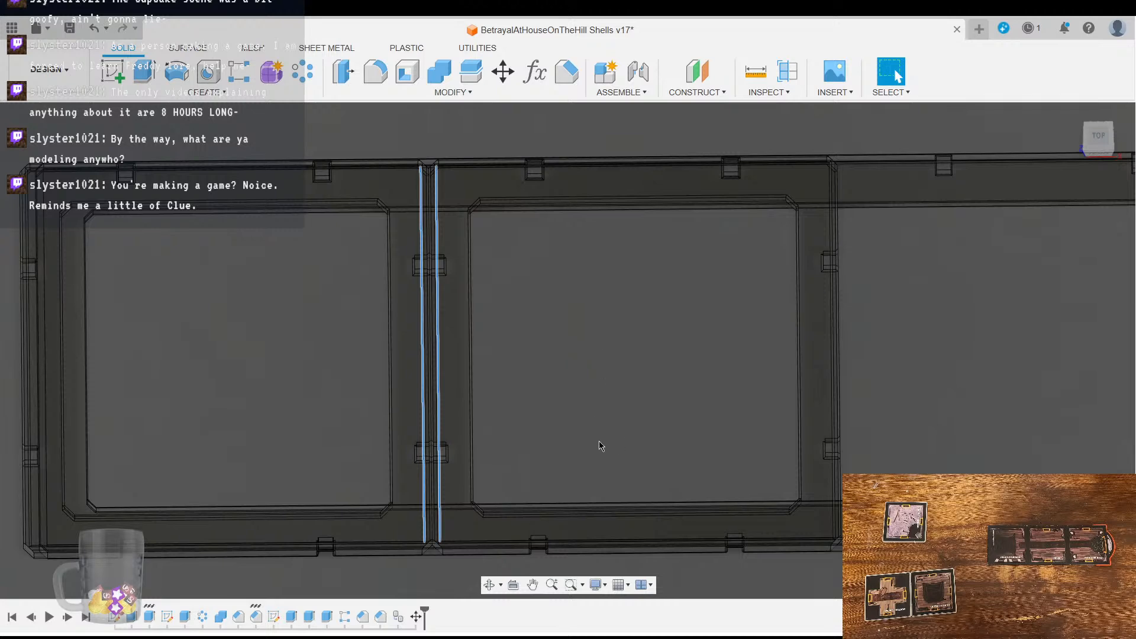
scroll(604, 442, "down", 3)
middle_click_drag(707, 566, 591, 446, "shift")
scroll(490, 428, "up", 4)
left_click(424, 327)
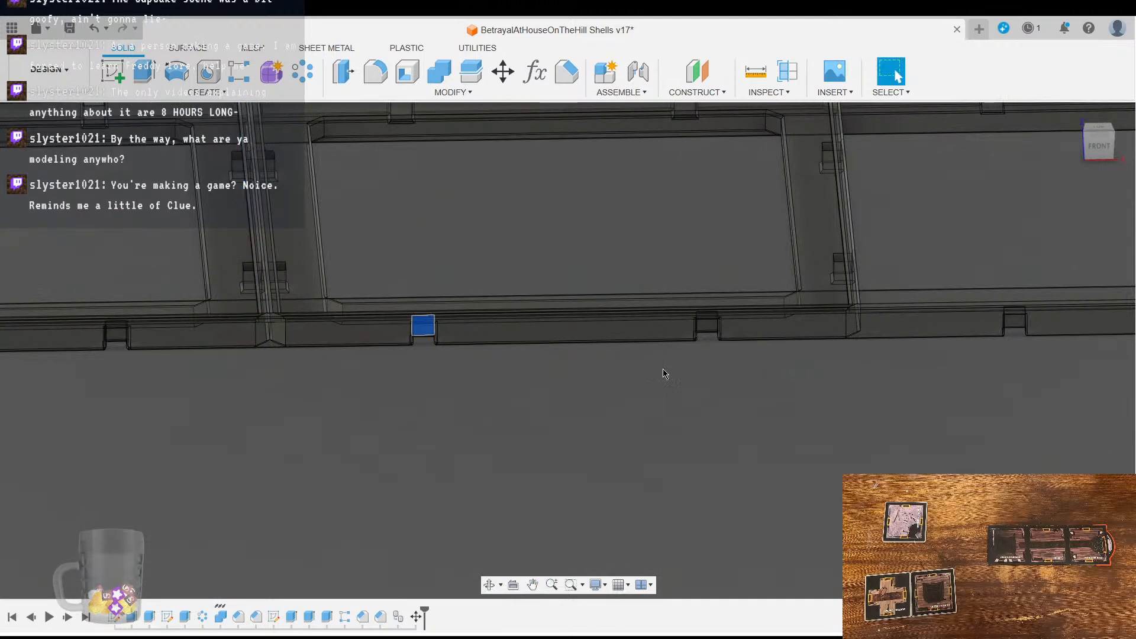
left_click(707, 321, "ctrl")
left_click(1017, 326, "ctrl")
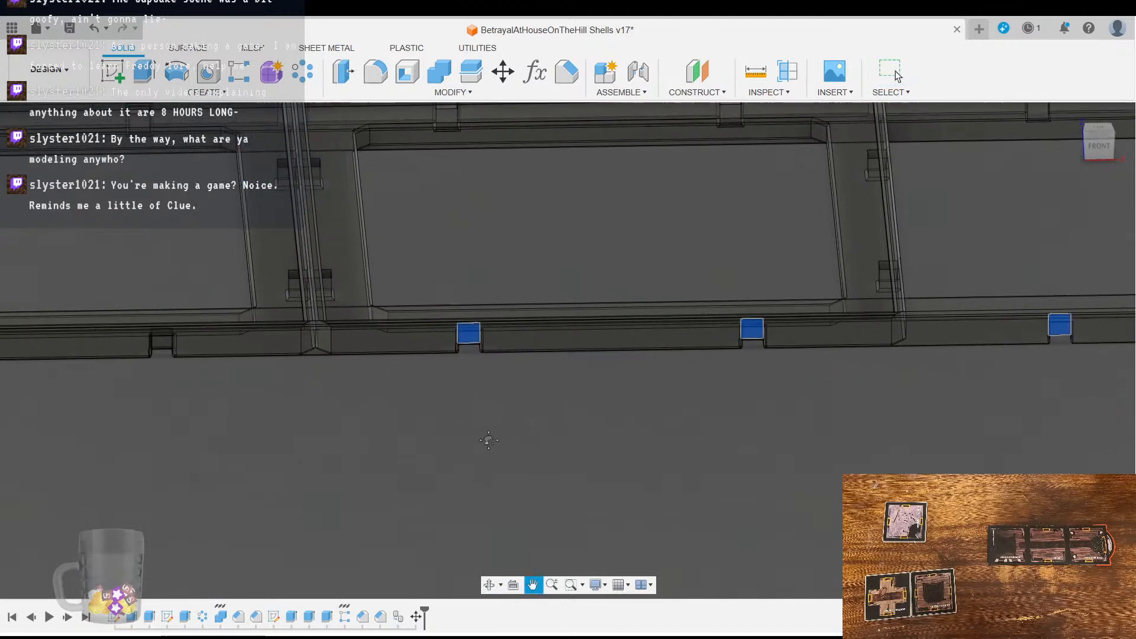
scroll(358, 417, "down", 3)
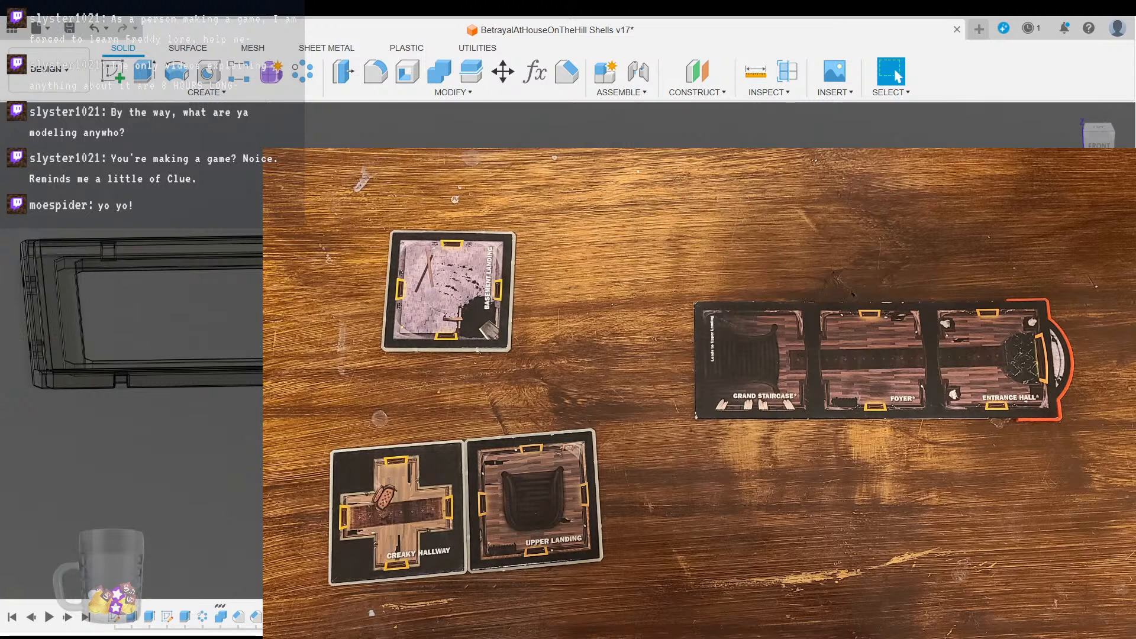
Step: Examine the whole three-tile shell with its frames at low angles and then from between top and front
middle_click_drag(473, 366, 515, 390)
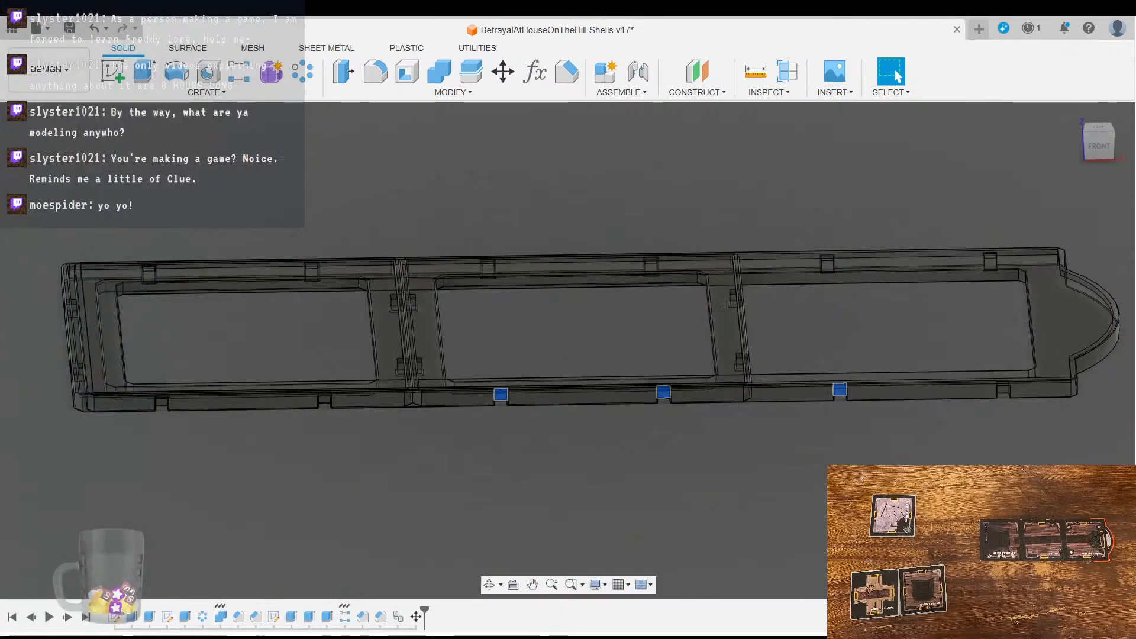
middle_click_drag(609, 465, 638, 445)
middle_click_drag(638, 445, 601, 468, "shift")
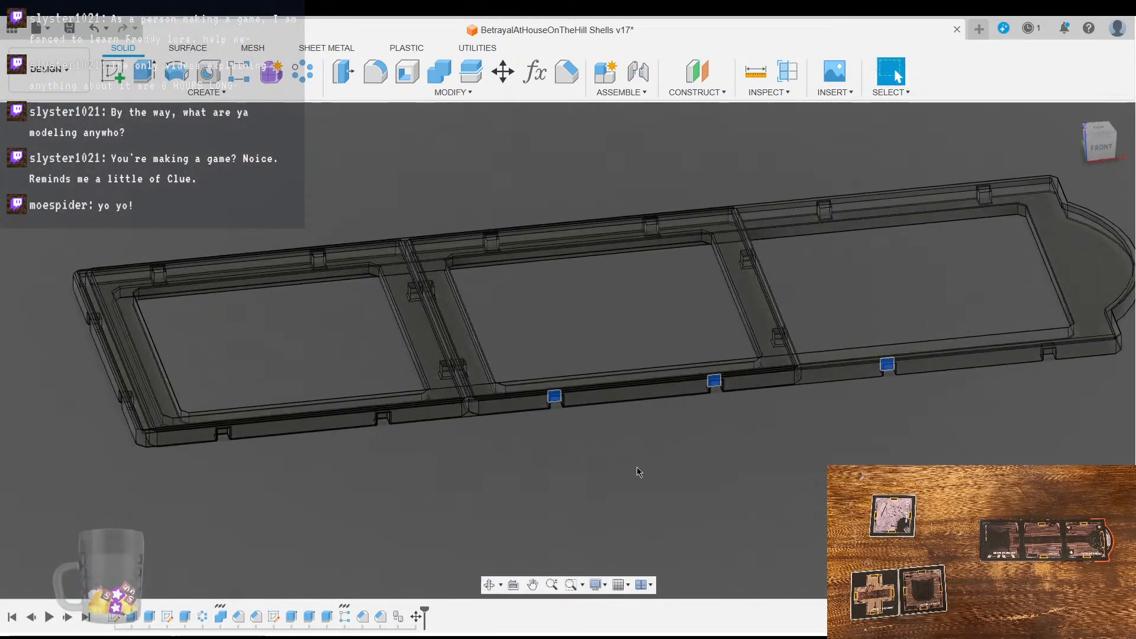
scroll(722, 474, "up", 3)
middle_click_drag(736, 478, 707, 464, "shift")
left_click(1095, 139)
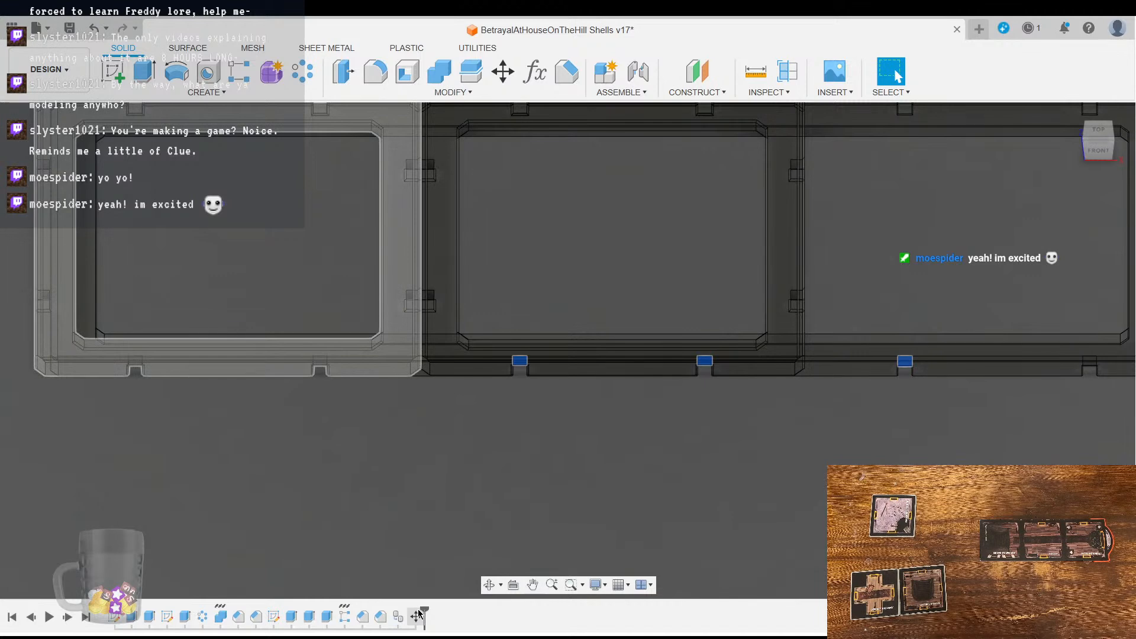
middle_click_drag(606, 429, 672, 486)
scroll(615, 474, "down", 2)
scroll(667, 490, "up", 2)
Step: Select the three-tile shell's body and examine its outline and notches against the two single-tile frames
left_click(117, 227)
left_click(112, 243)
scroll(345, 516, "down", 4)
scroll(490, 509, "up", 2)
middle_click_drag(490, 509, 556, 498)
scroll(535, 477, "up", 1)
scroll(524, 492, "down", 1)
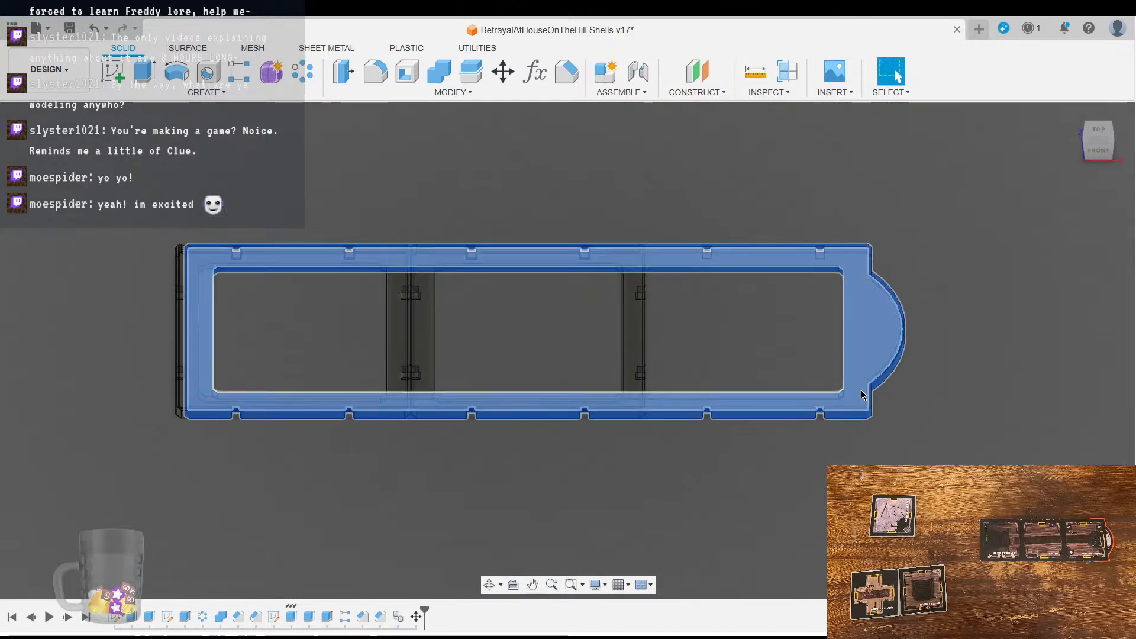
scroll(663, 506, "up", 3)
middle_click_drag(594, 445, 812, 505)
scroll(558, 508, "down", 2)
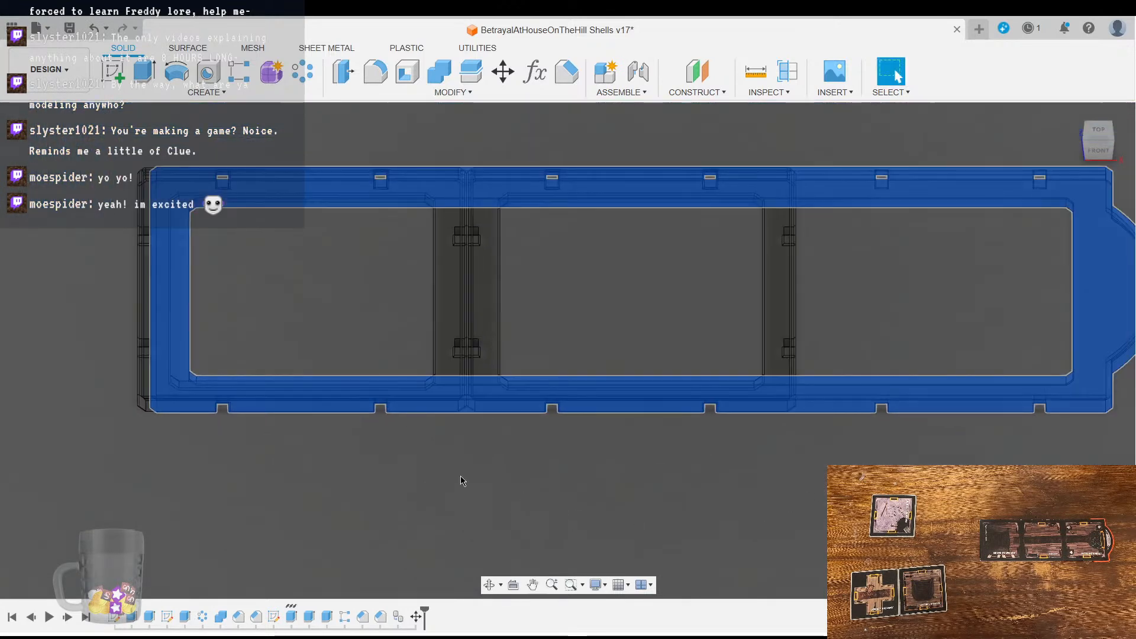
Step: Select the middle frame and the frame copy together, leaving the three-tile shell unselected
left_click(107, 223)
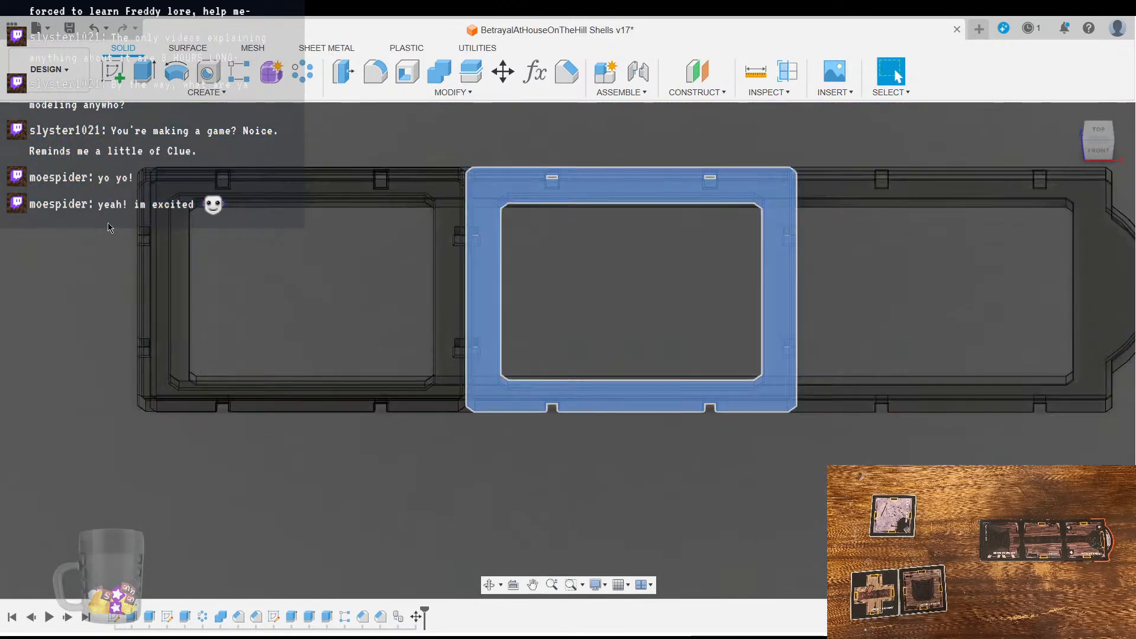
middle_click_drag(566, 488, 527, 501)
left_click(513, 473)
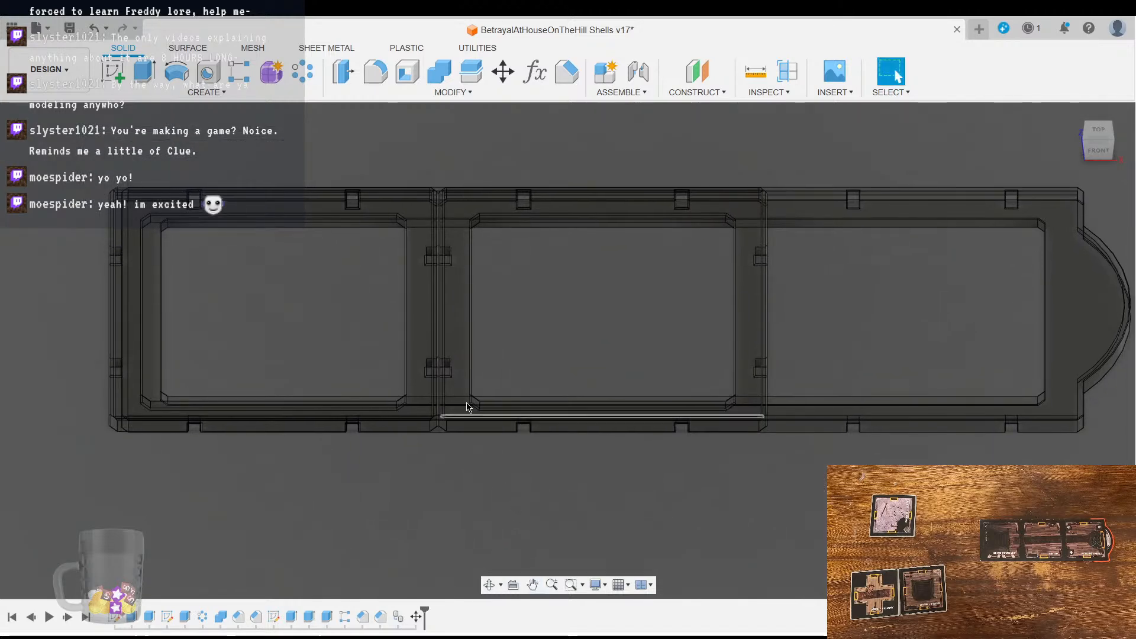
left_click(116, 225)
scroll(452, 471, "up", 3)
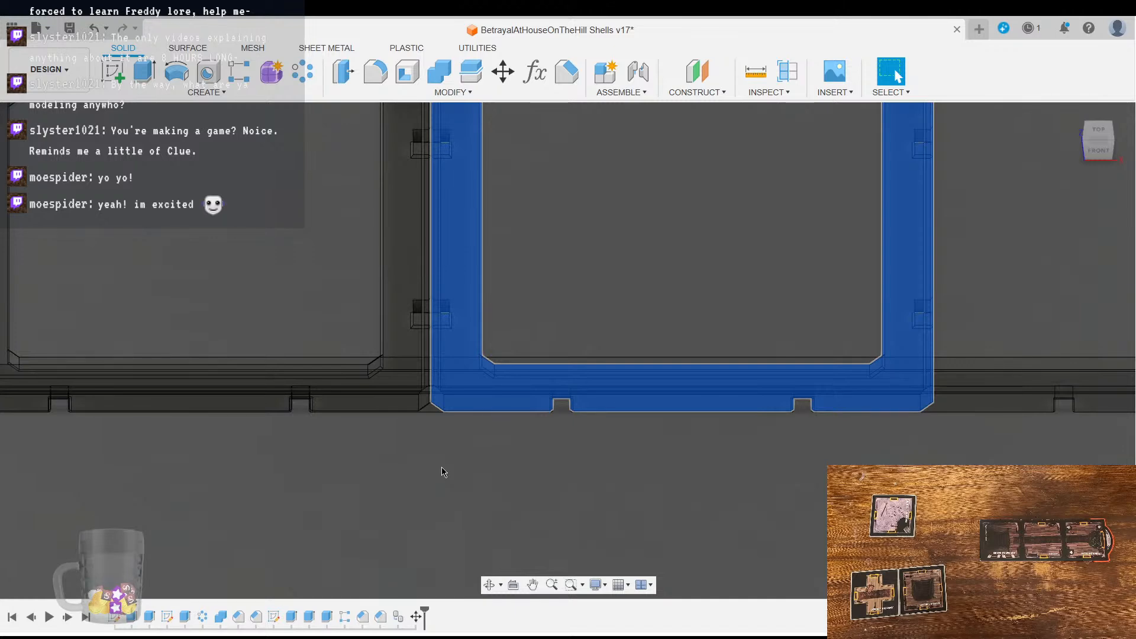
scroll(471, 494, "down", 4)
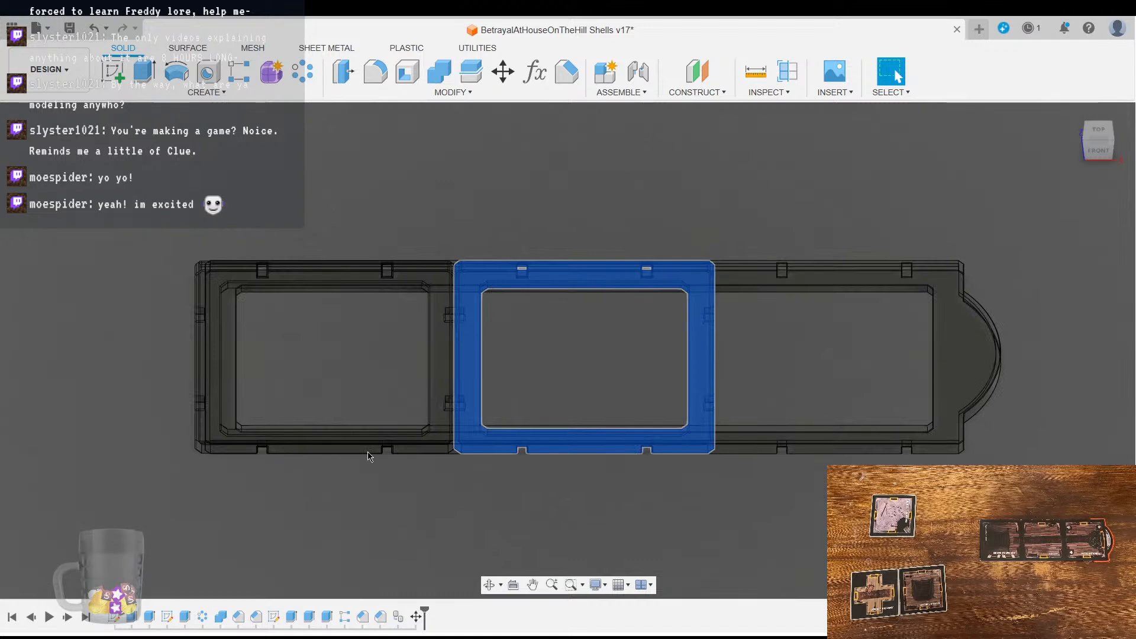
left_click(113, 258, "shift")
left_click(108, 243, "ctrl")
middle_click_drag(545, 498, 560, 540, "shift")
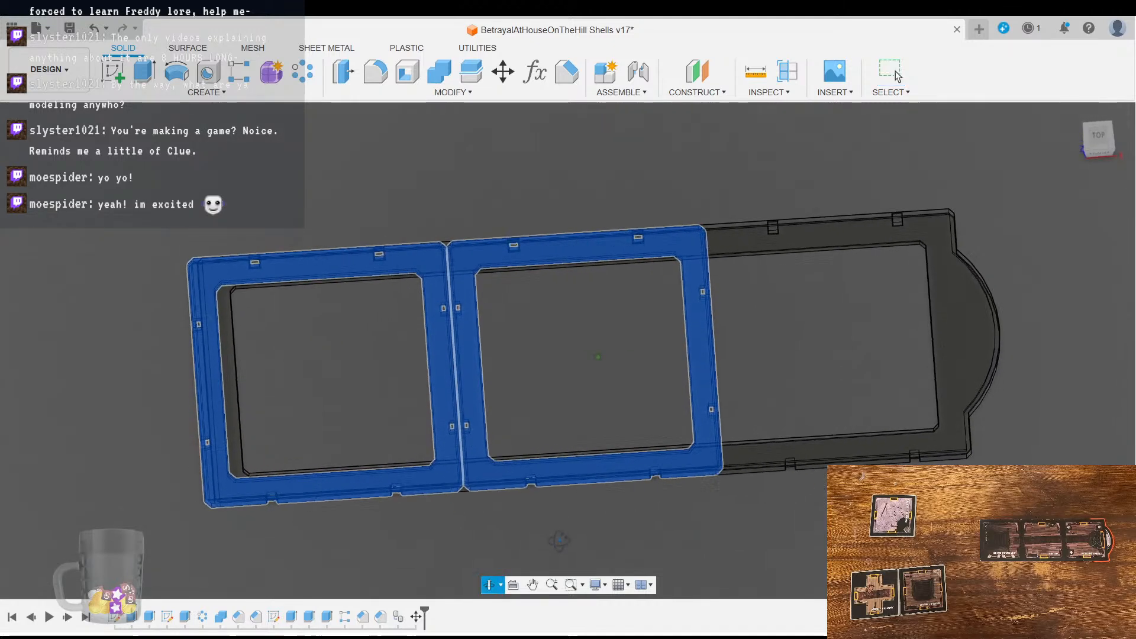
Step: Examine the two selected frames, their joint and their notches against the three-tile shell from directly above
left_click(1097, 138)
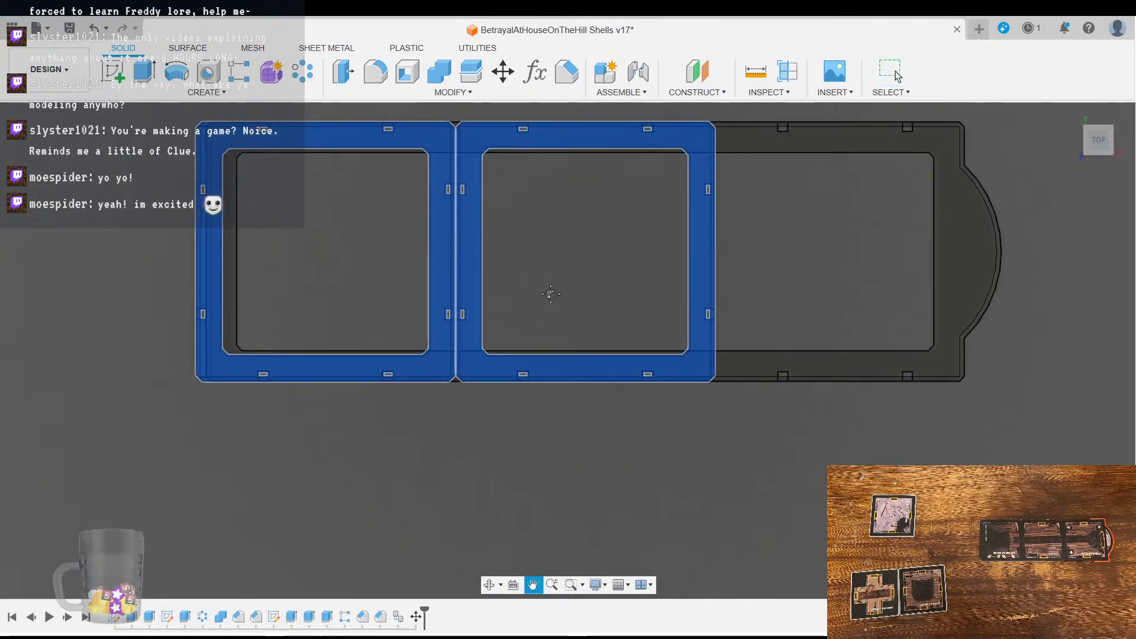
scroll(540, 373, "up", 5)
scroll(539, 370, "down", 3)
middle_click_drag(543, 356, 484, 375)
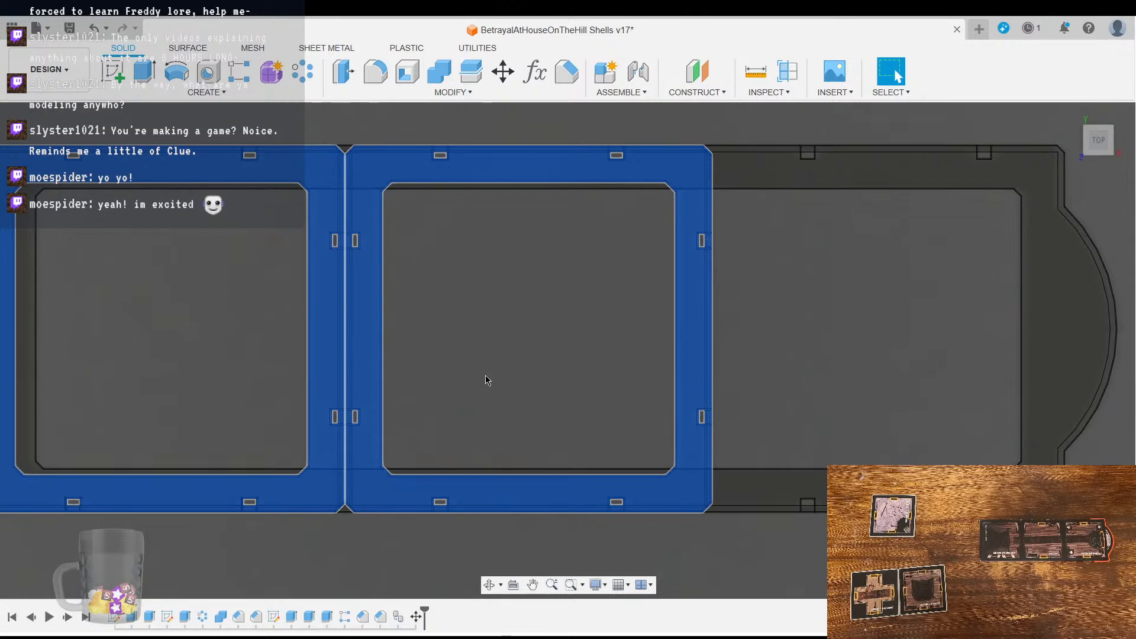
scroll(488, 366, "down", 3)
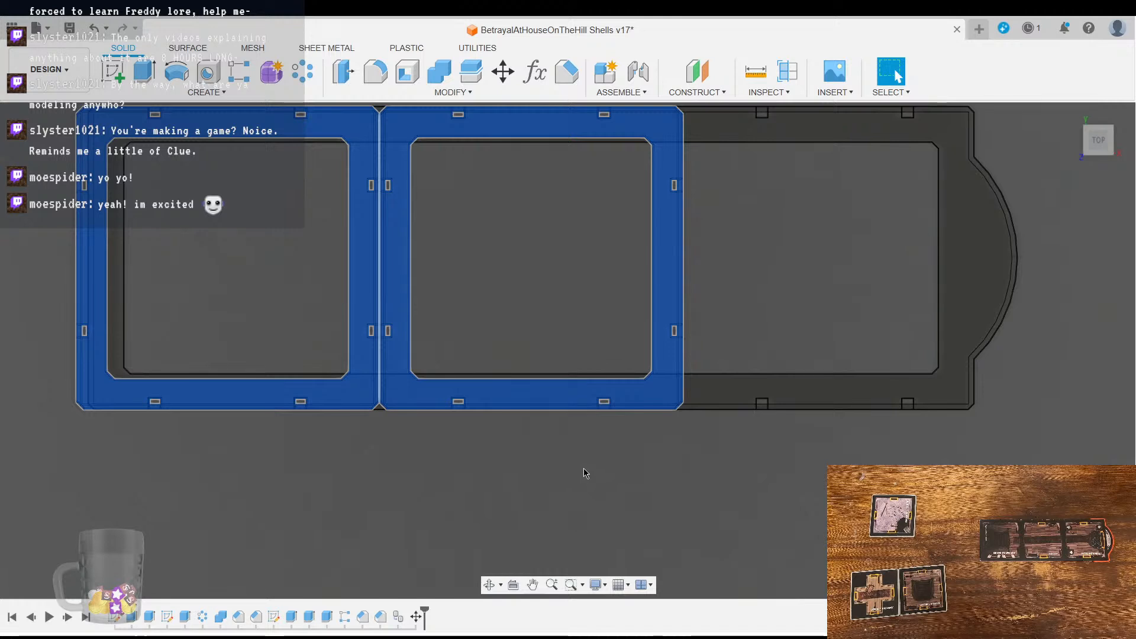
scroll(606, 529, "up", 3)
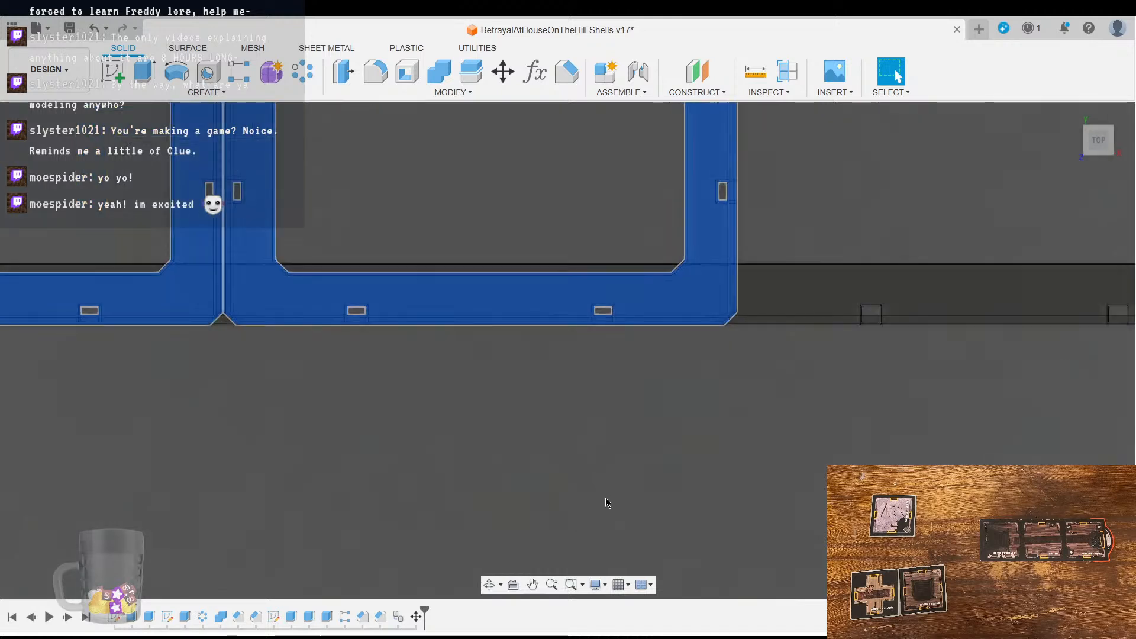
middle_click_drag(589, 473, 712, 464)
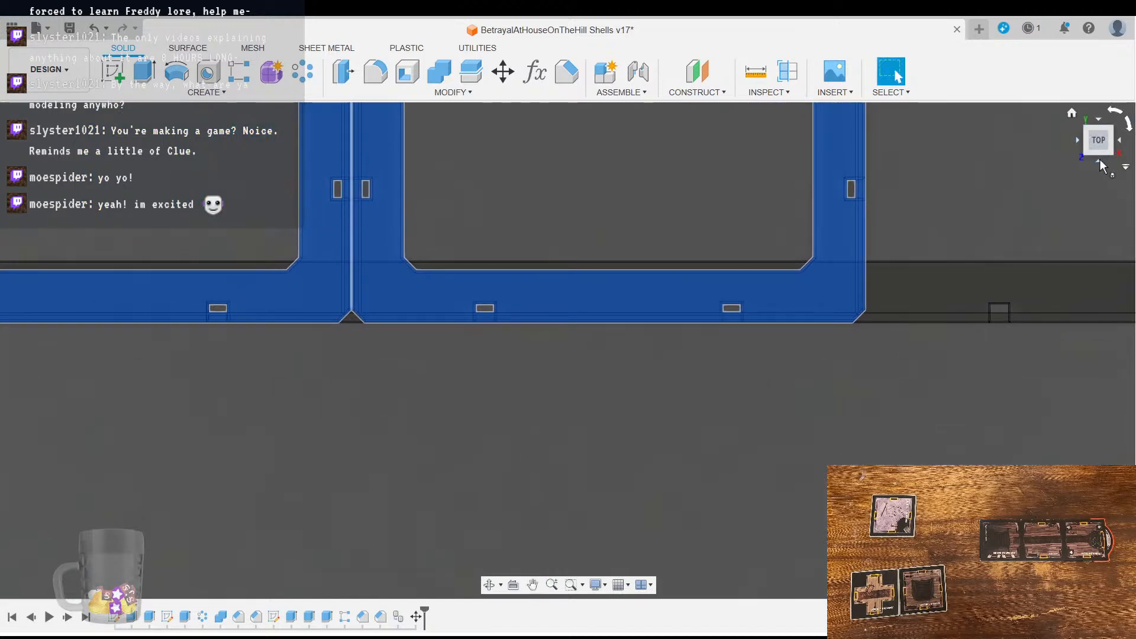
Step: Select two parallel edges inside the overlapping front notch, one at its back and one at its upper front
left_click(1099, 161)
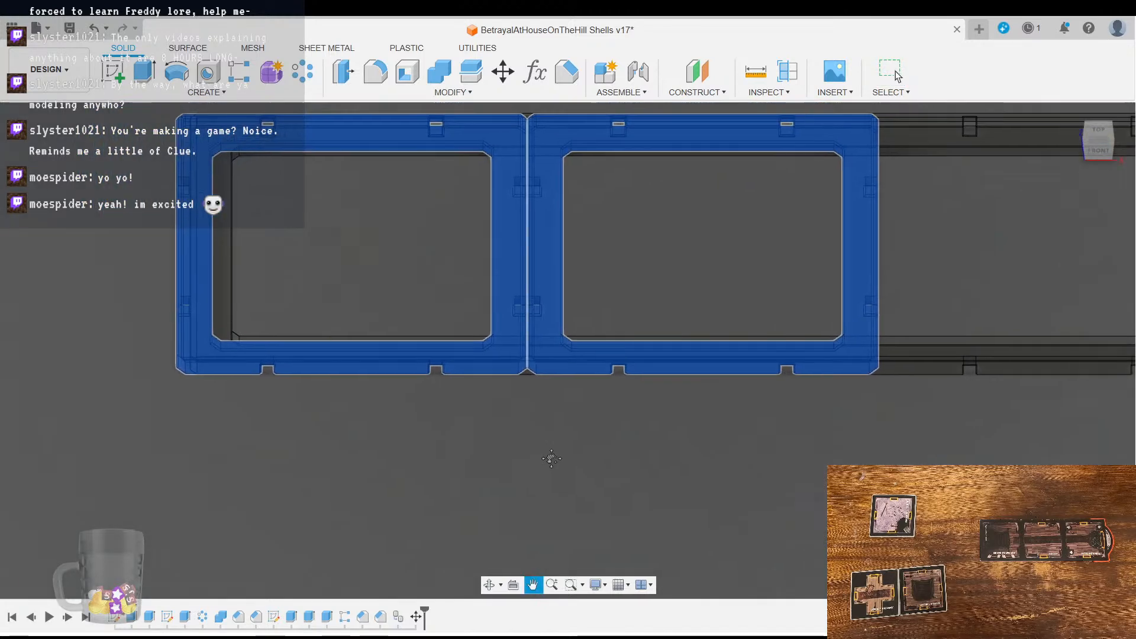
scroll(559, 456, "up", 10)
middle_click_drag(484, 338, 959, 437)
scroll(525, 401, "up", 7)
middle_click_drag(617, 302, 488, 398)
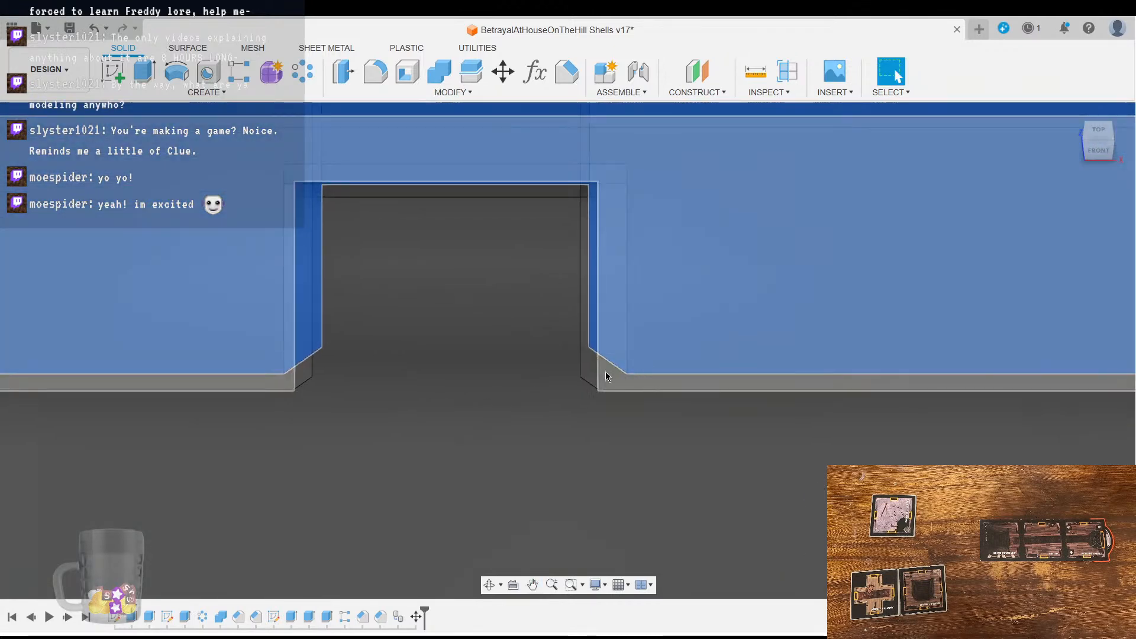
left_click(482, 197)
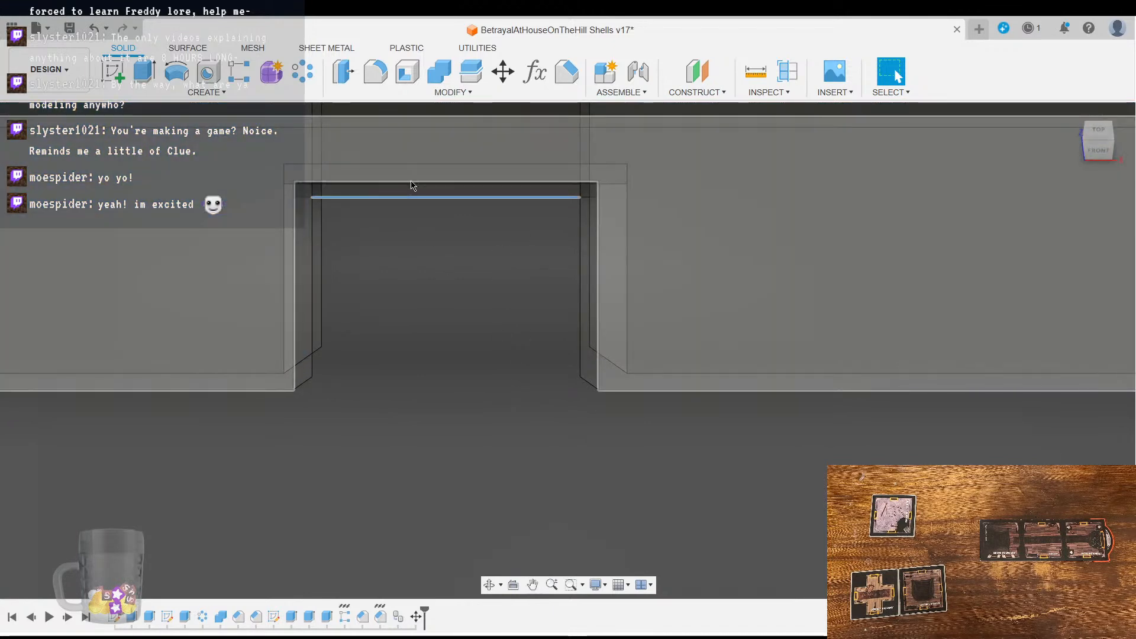
middle_click_drag(409, 184, 458, 371, "shift")
middle_click_drag(459, 372, 451, 494)
middle_click_drag(408, 300, 464, 362, "shift")
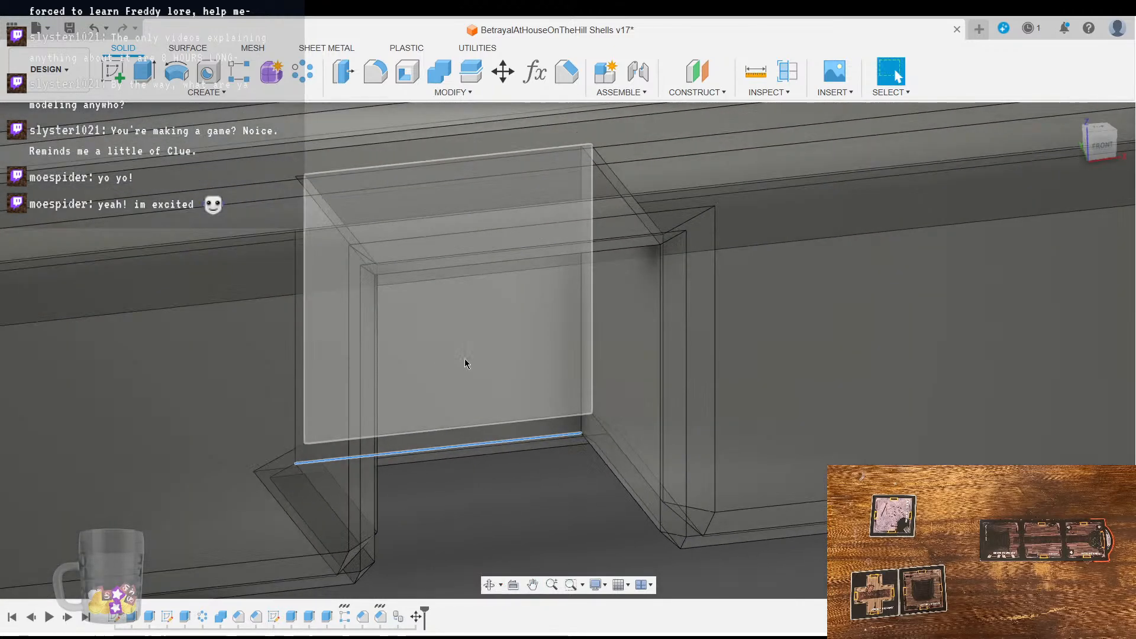
left_click(446, 268, "shift")
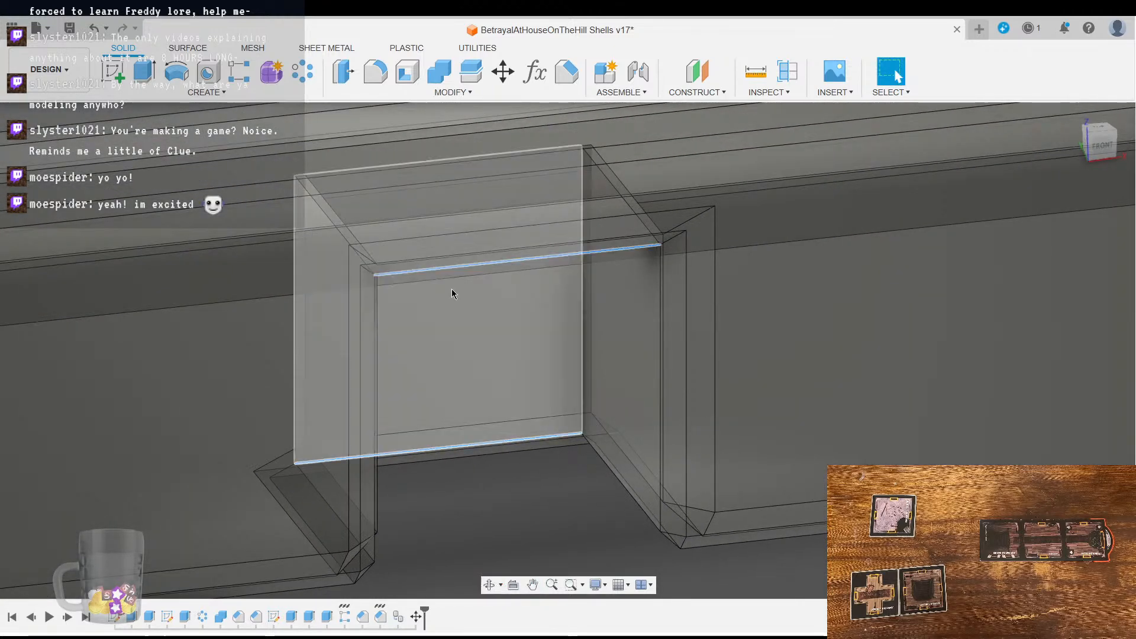
left_click(1103, 136)
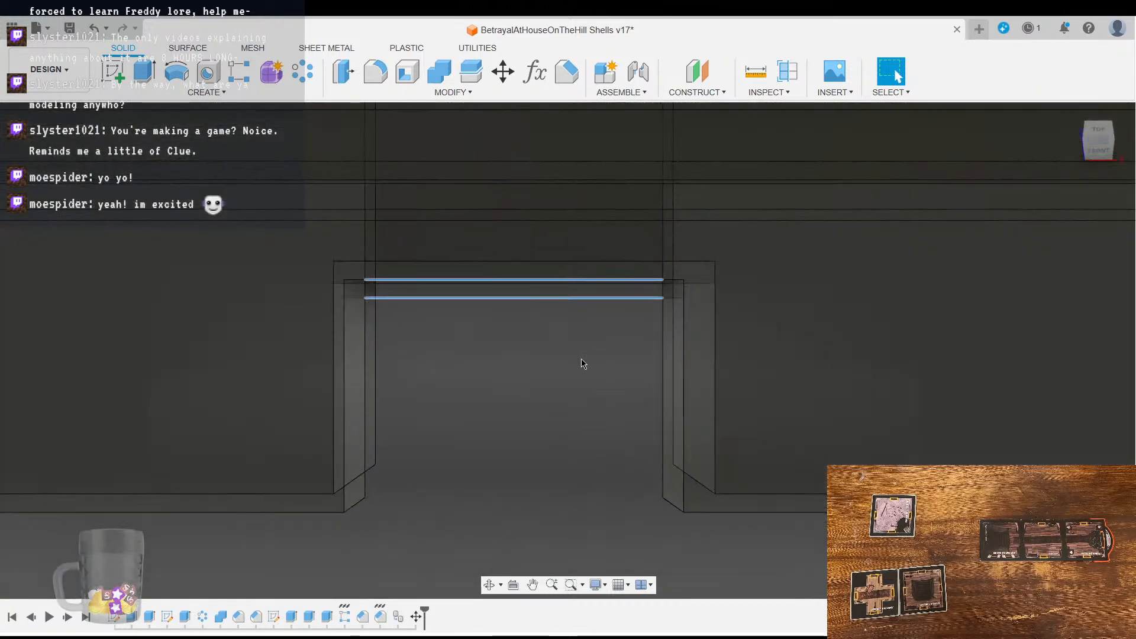
Step: Hide the three-tile shell and select the frame copy's upper notch edge alongside the shell's back notch edge
scroll(556, 352, "up", 2)
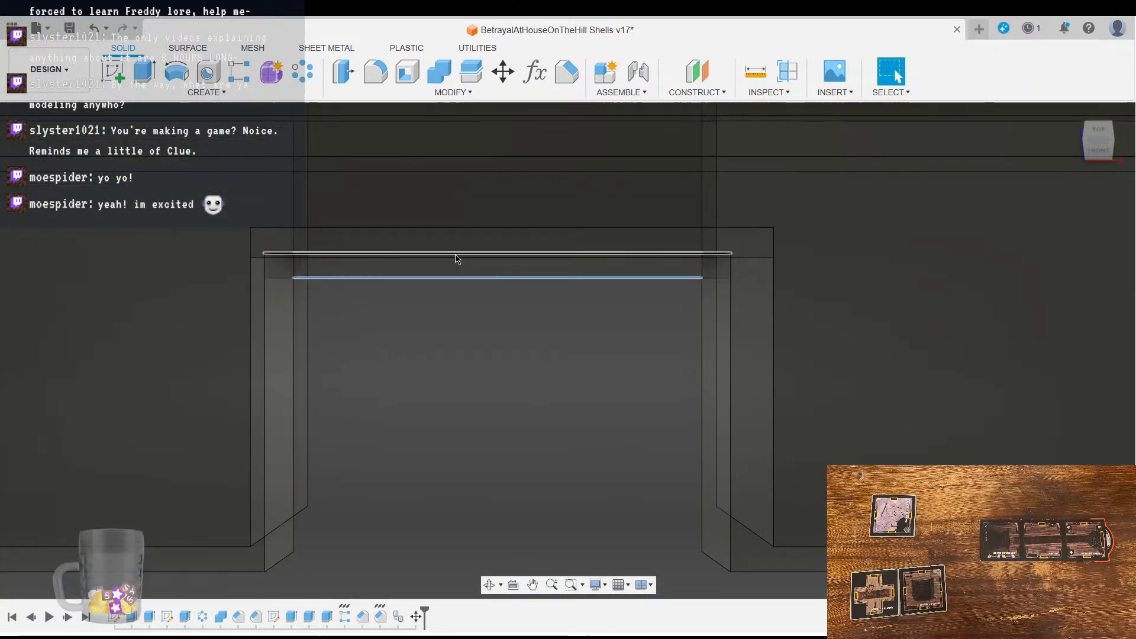
middle_click_drag(473, 362, 371, 249, "shift")
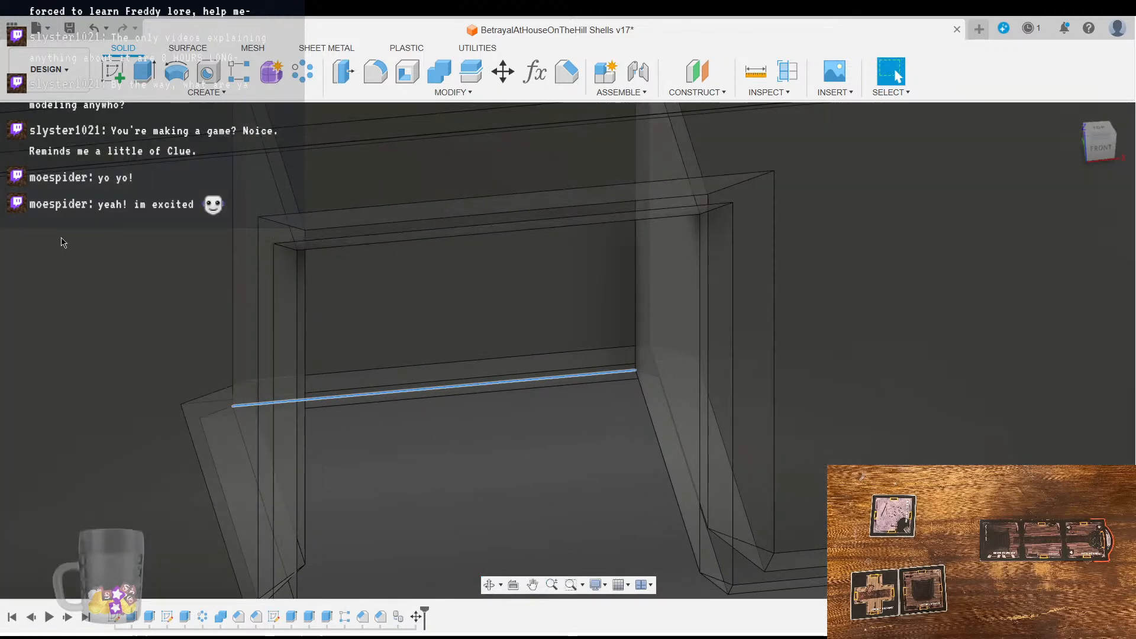
left_click(64, 239)
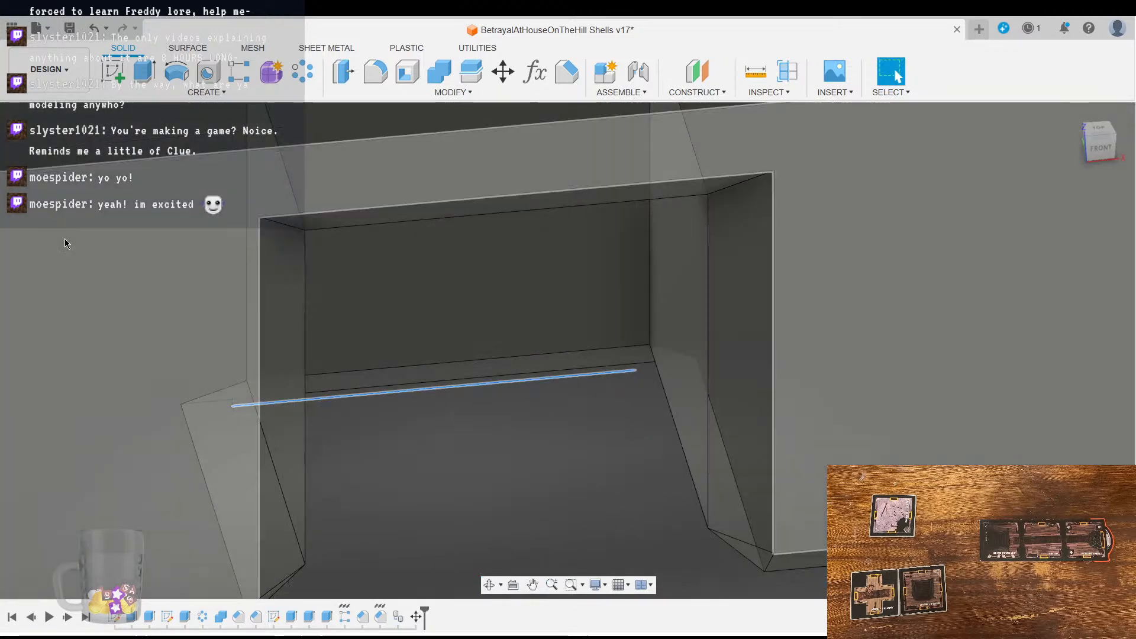
left_click(460, 217, "shift")
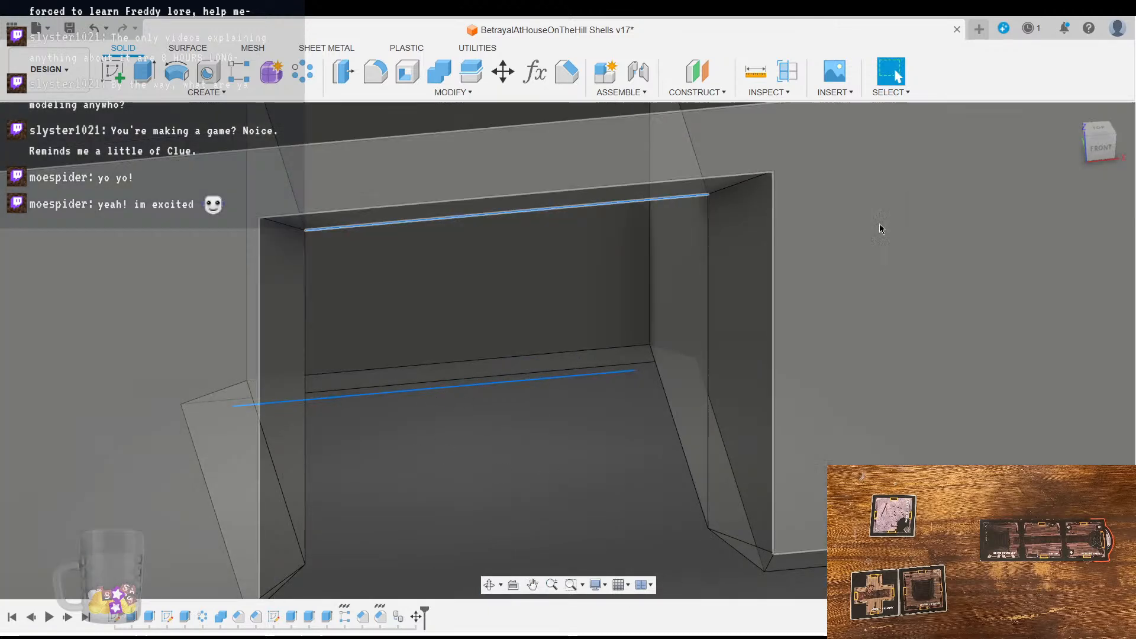
left_click(1100, 148)
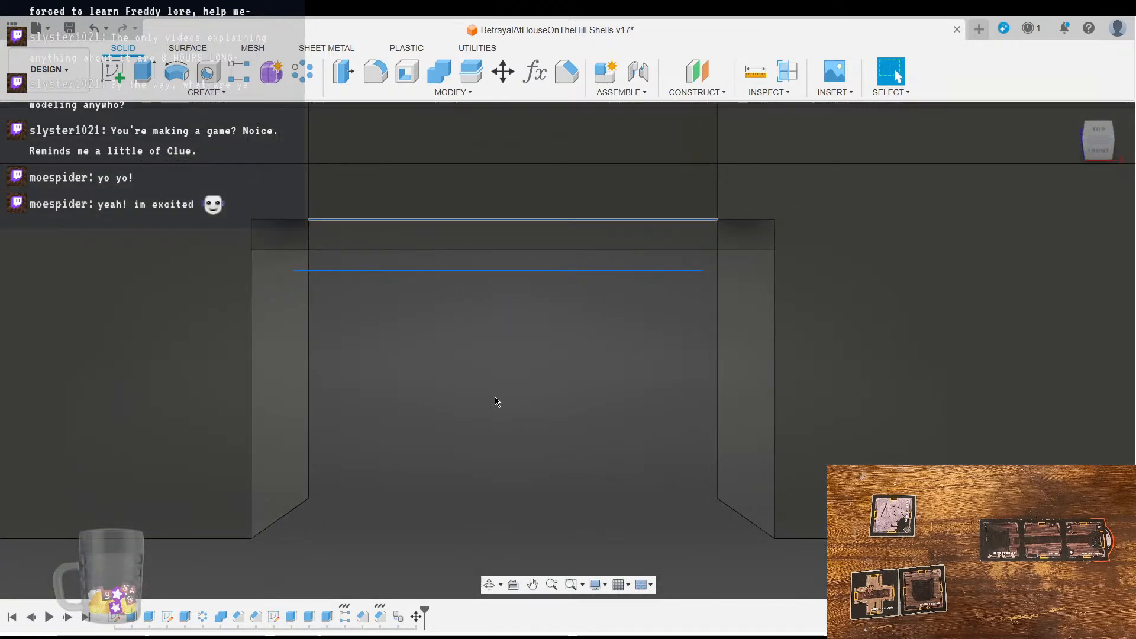
middle_click_drag(491, 399, 606, 442)
scroll(600, 419, "down", 3)
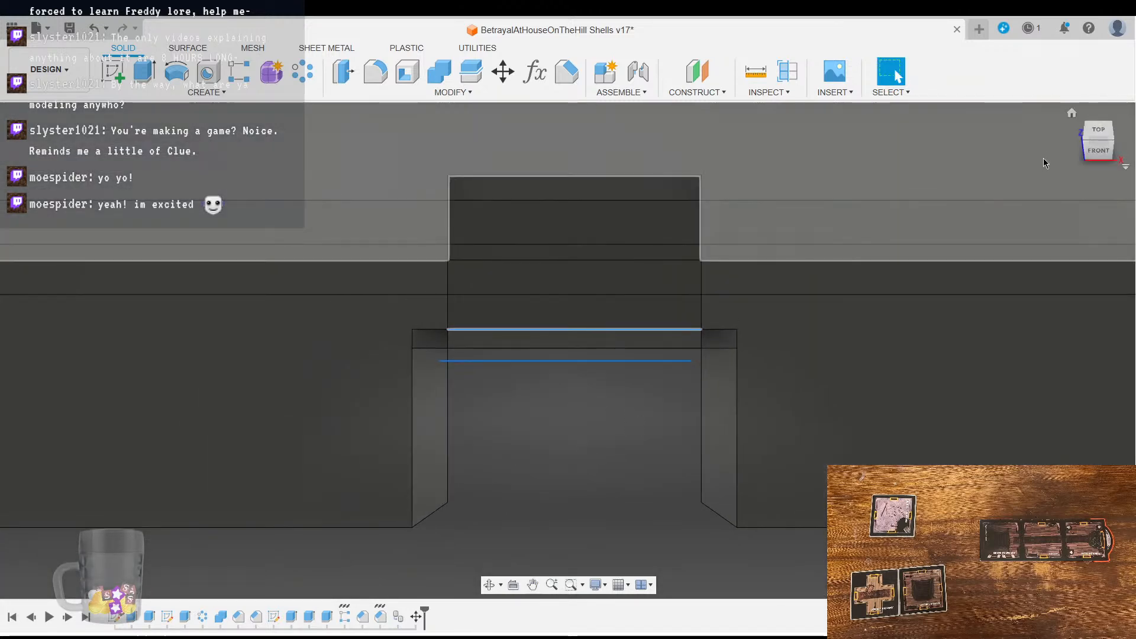
Step: Compare the notch's back faces on the frame copy and the three-tile shell by selecting both from the front, hiding the copy
left_click(1098, 155)
left_click(576, 395)
scroll(509, 446, "down", 3)
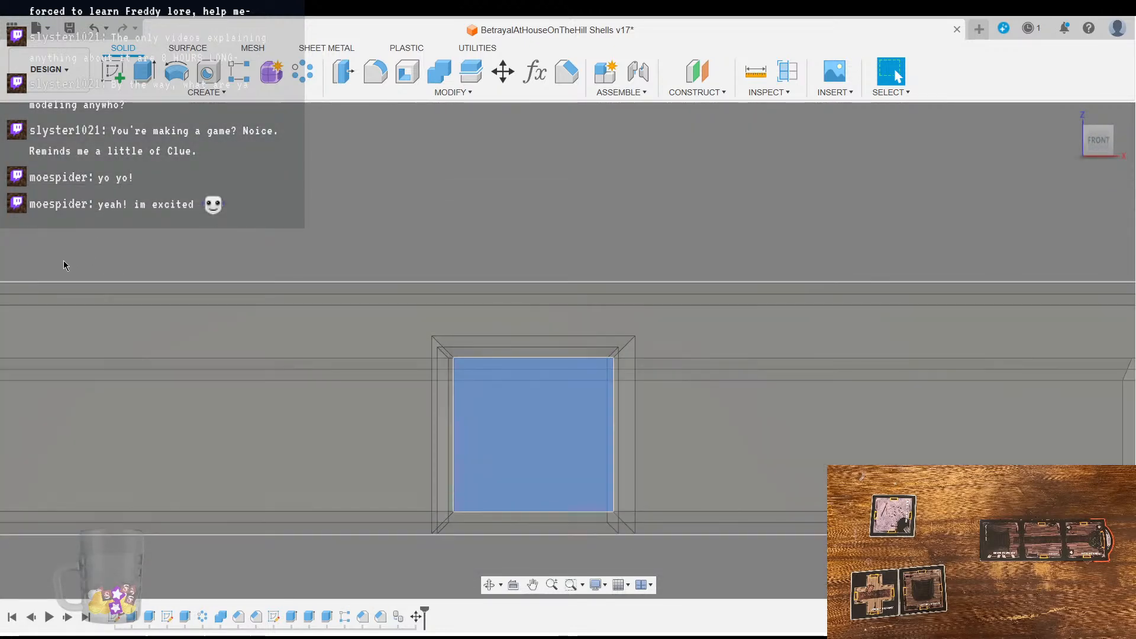
left_click(63, 261)
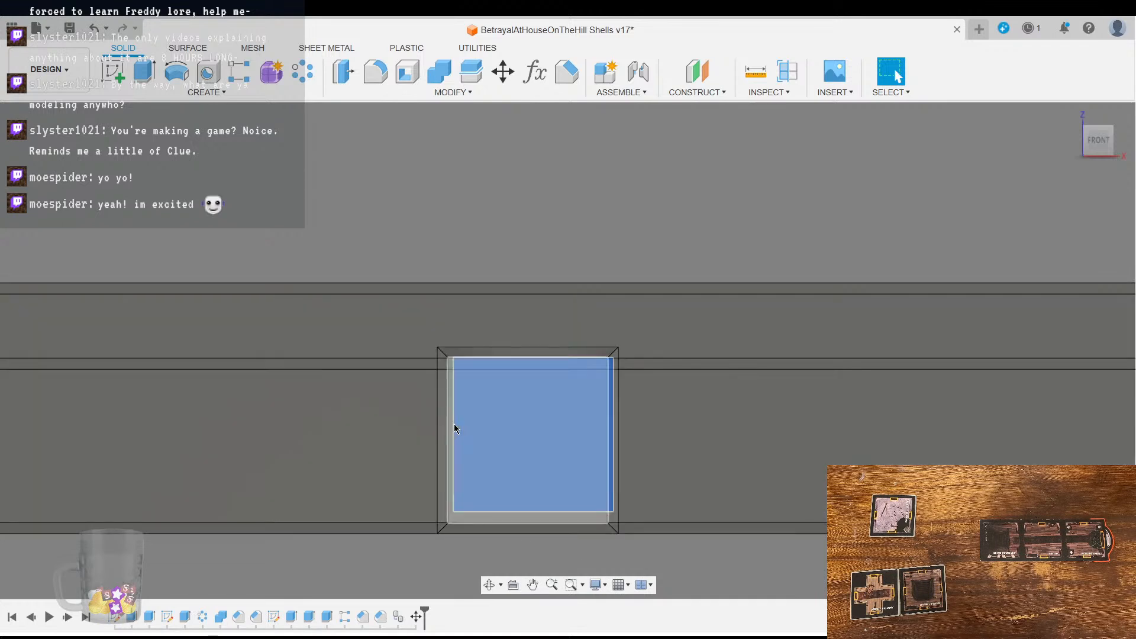
left_click(454, 424, "ctrl")
scroll(672, 521, "down", 2)
middle_click_drag(696, 549, 636, 428)
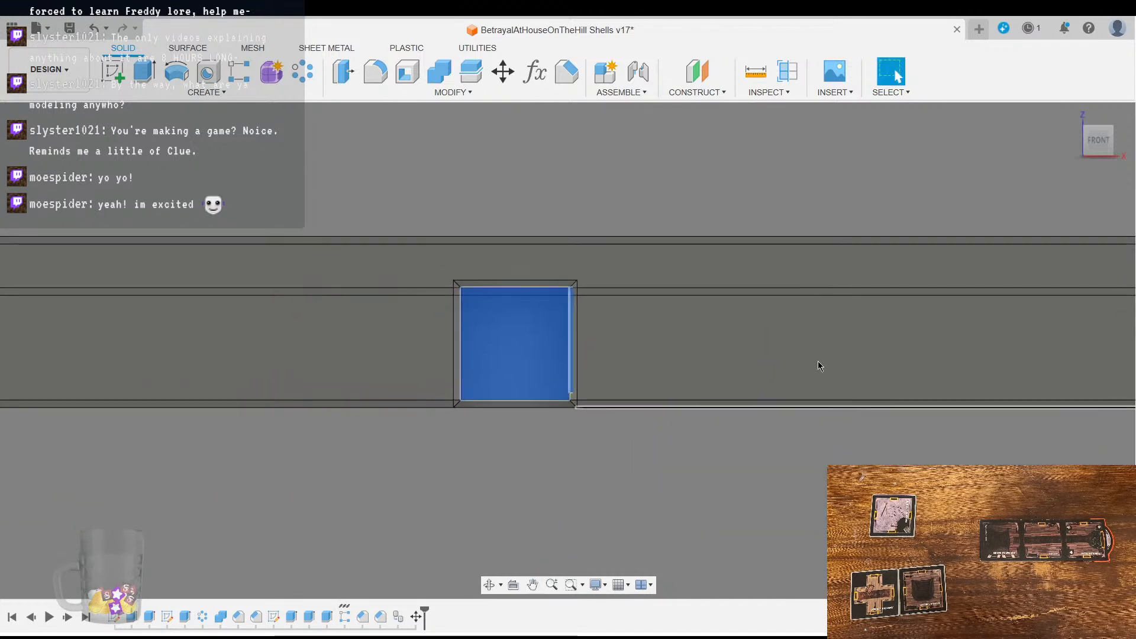
left_click(563, 497)
middle_click_drag(558, 464, 698, 456, "shift")
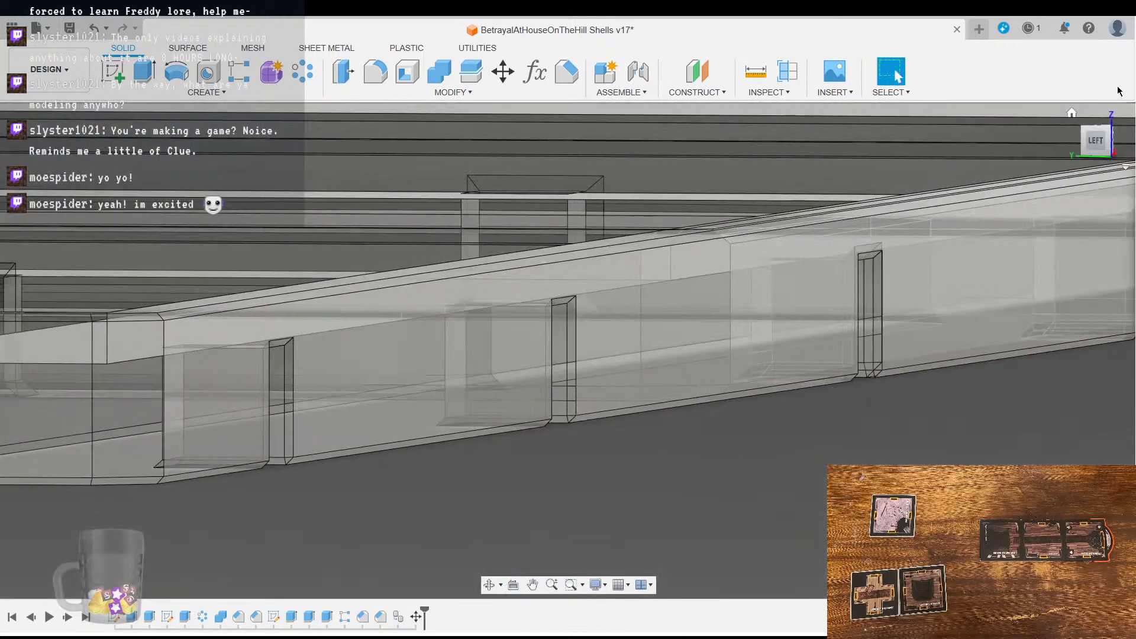
Step: Examine the frame copy's end from the left and the notched side edge of the frames from oblique views
left_click(1095, 144)
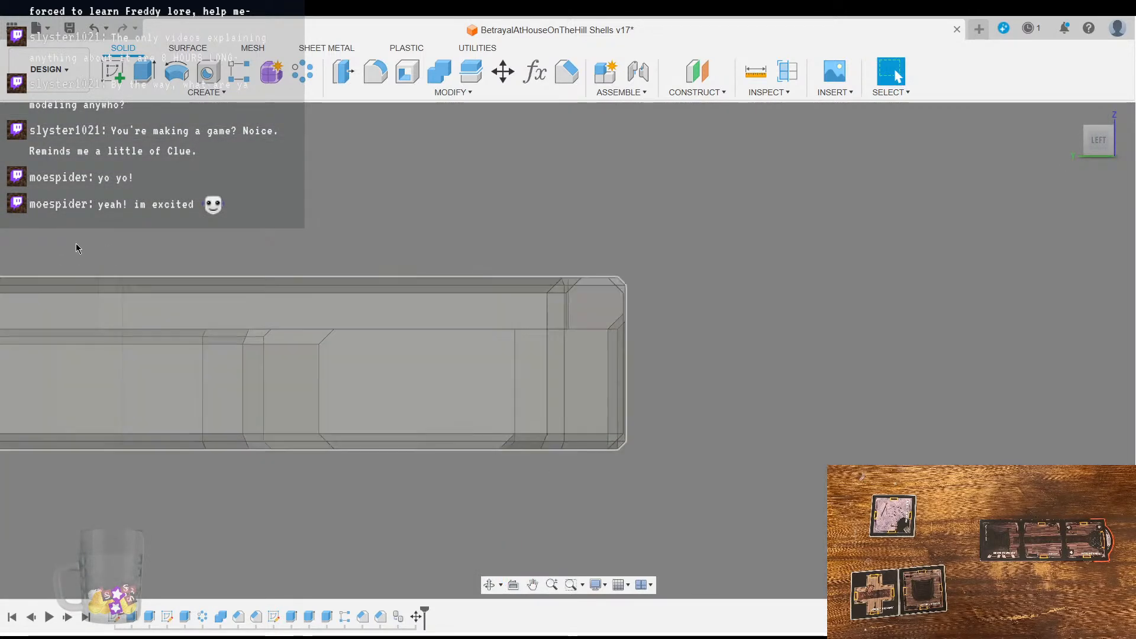
left_click(107, 258)
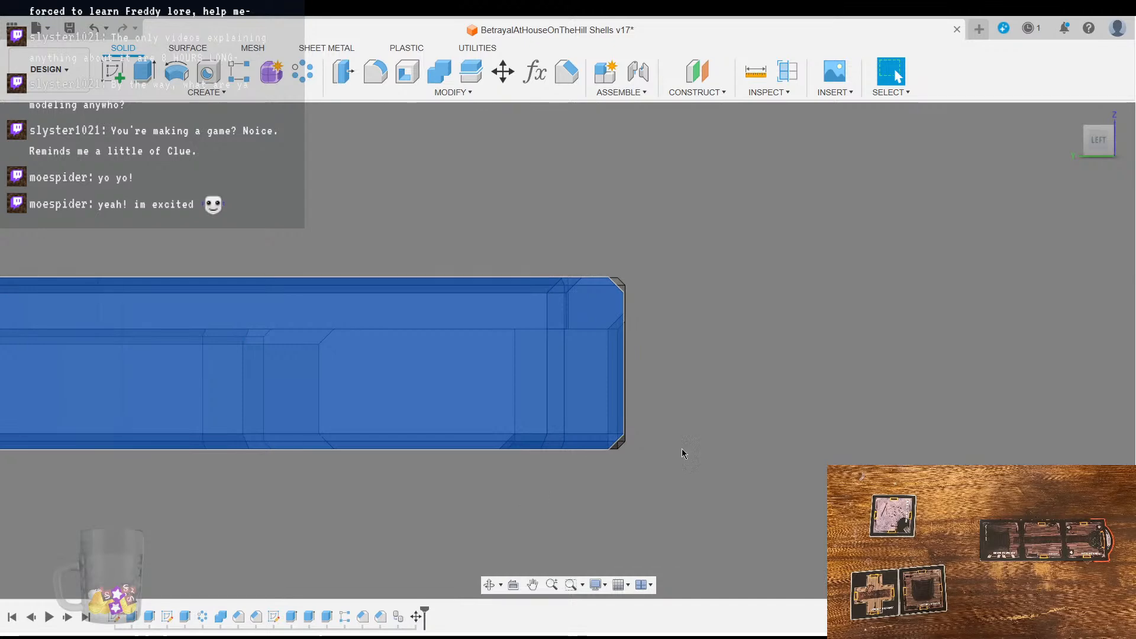
middle_click_drag(783, 436, 794, 479, "shift")
middle_click_drag(396, 344, 543, 344, "shift")
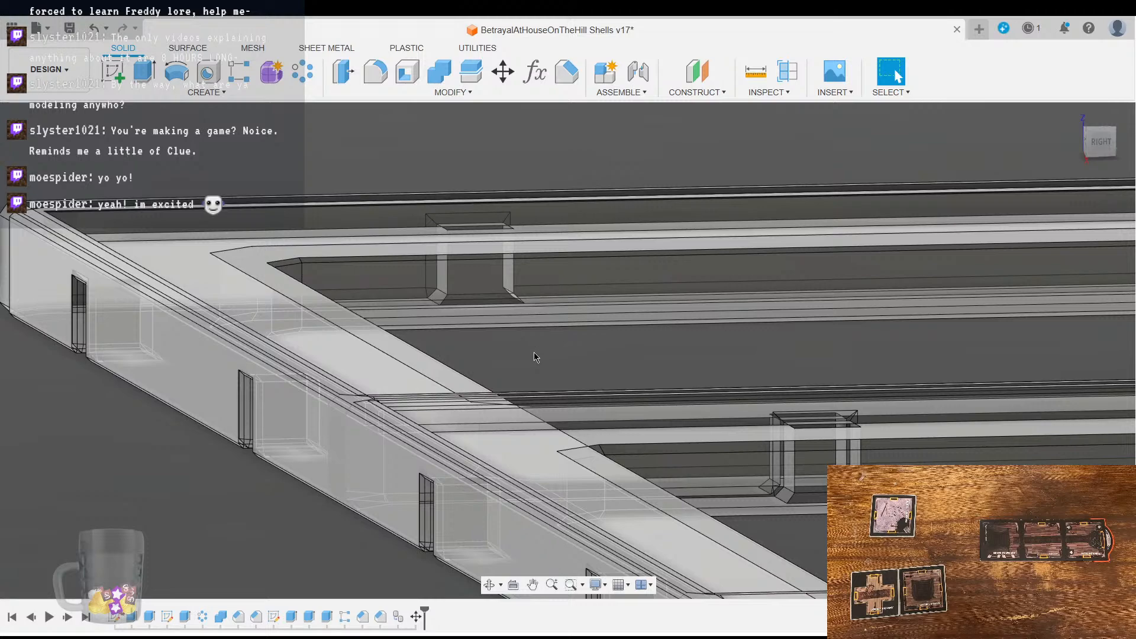
scroll(753, 340, "down", 5)
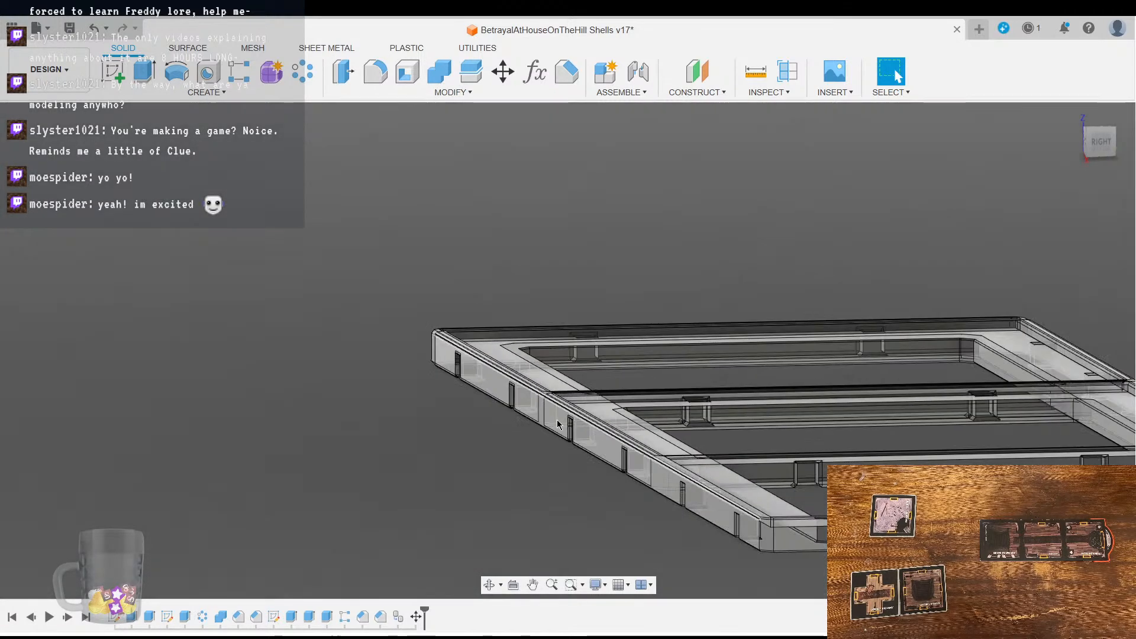
middle_click(444, 448)
middle_click_drag(788, 398, 600, 356, "shift")
scroll(444, 448, "down", 5)
middle_click_drag(600, 356, 561, 292, "shift")
Step: Open the notches' rectangular pattern for editing, review its instances along the front edge, and accept it
left_click(1100, 141)
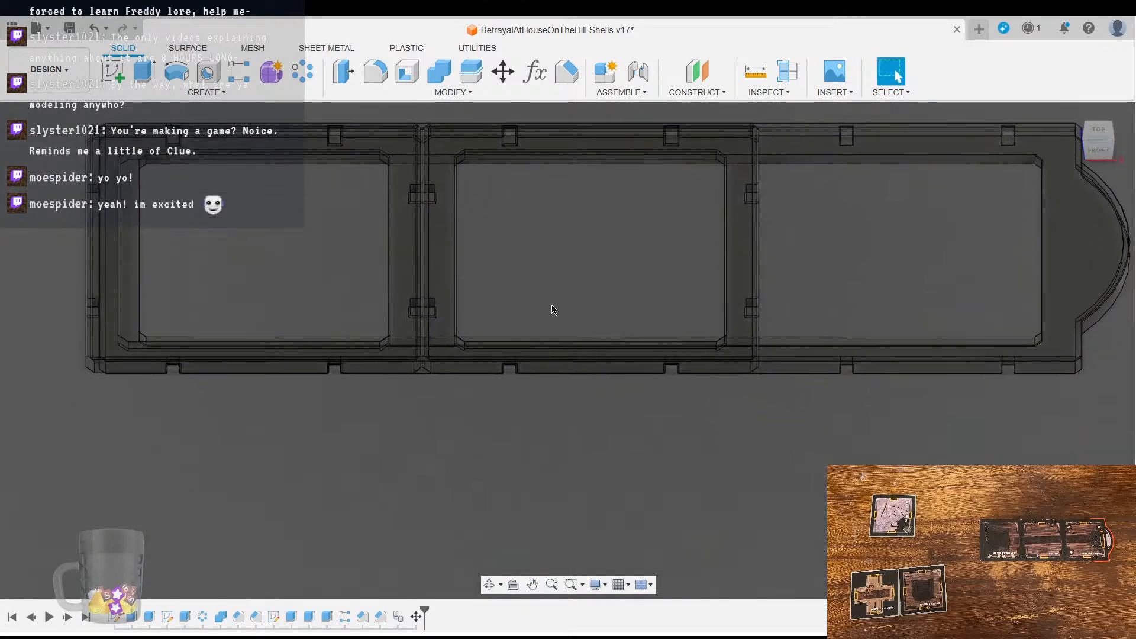
scroll(473, 448, "up", 4)
double_click(344, 618)
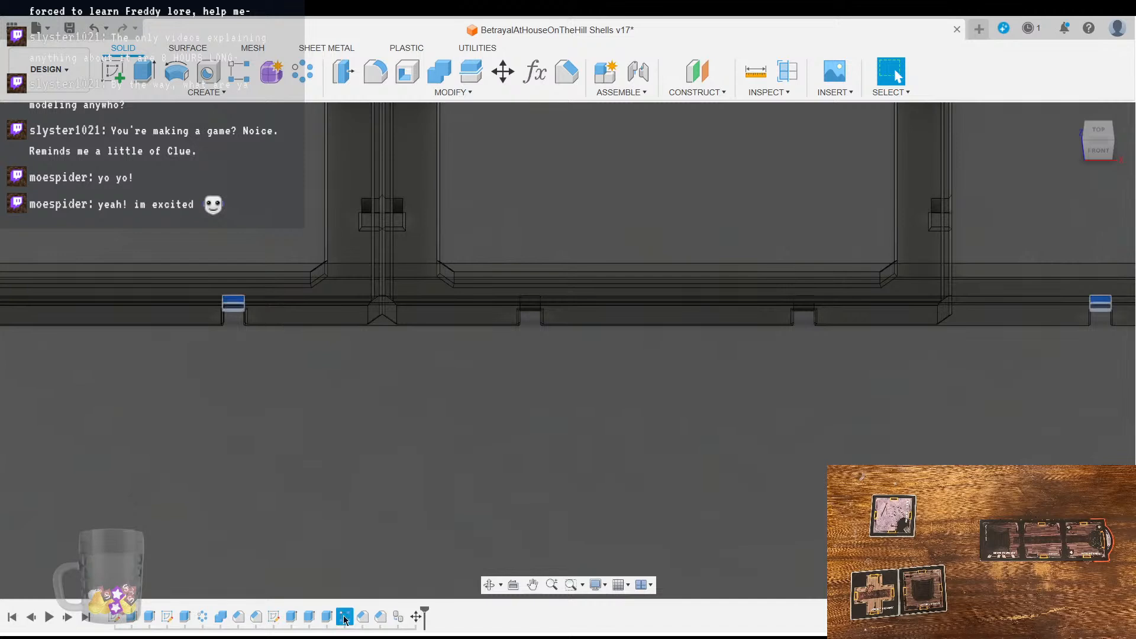
middle_click_drag(467, 467, 497, 607)
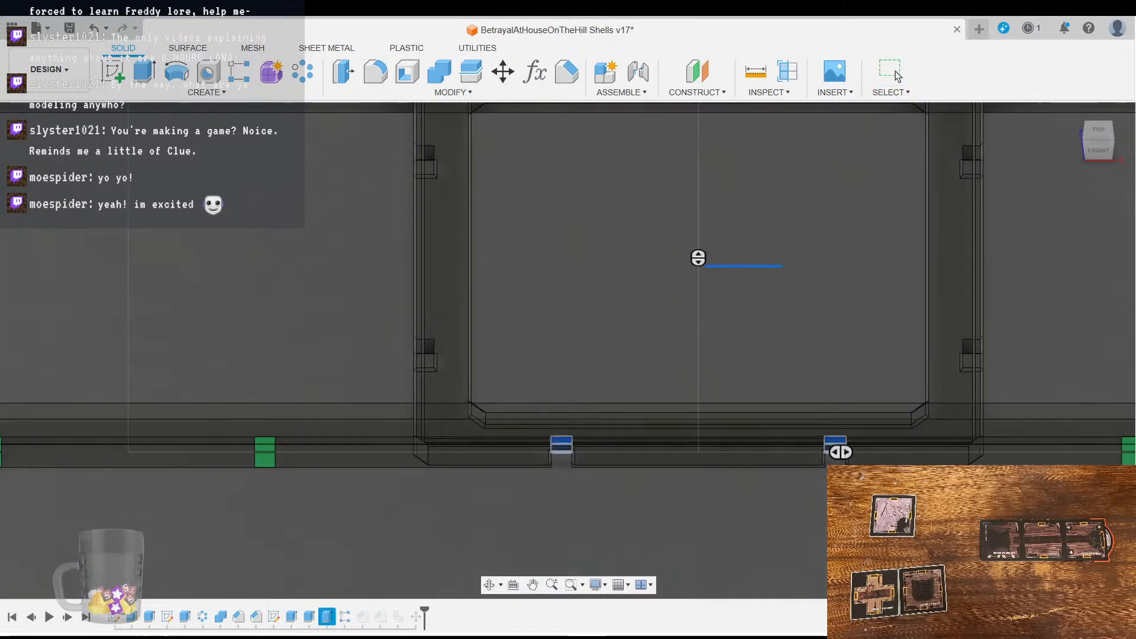
key("Return")
Step: Roll the history back to before the frame copy's move and forward again to compare its position
left_click(32, 617)
mouse_move(340, 523)
middle_mouse_down()
mouse_move(368, 516)
mouse_move(417, 473)
middle_mouse_up()
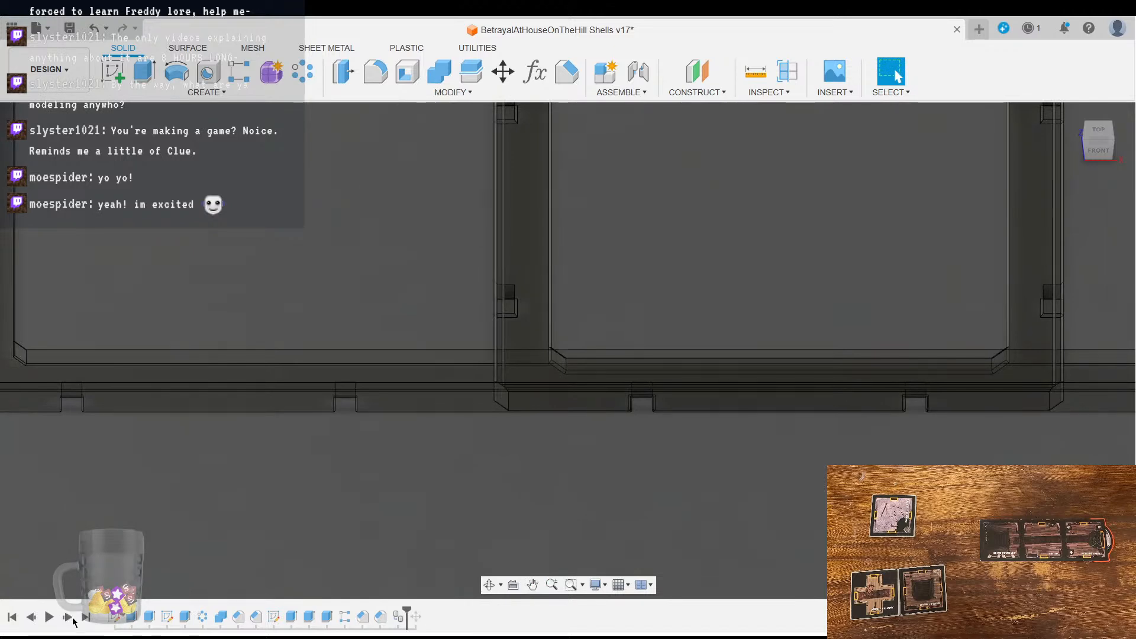
left_click(67, 617)
Step: Examine the joint between adjoining frames and a nearby front notch with the bodies highlighted, finishing from directly in front
mouse_move(495, 466)
middle_mouse_down()
mouse_move(479, 456)
mouse_move(469, 349)
mouse_move(605, 267)
mouse_move(568, 516)
mouse_move(525, 271)
mouse_move(360, 278)
middle_mouse_up()
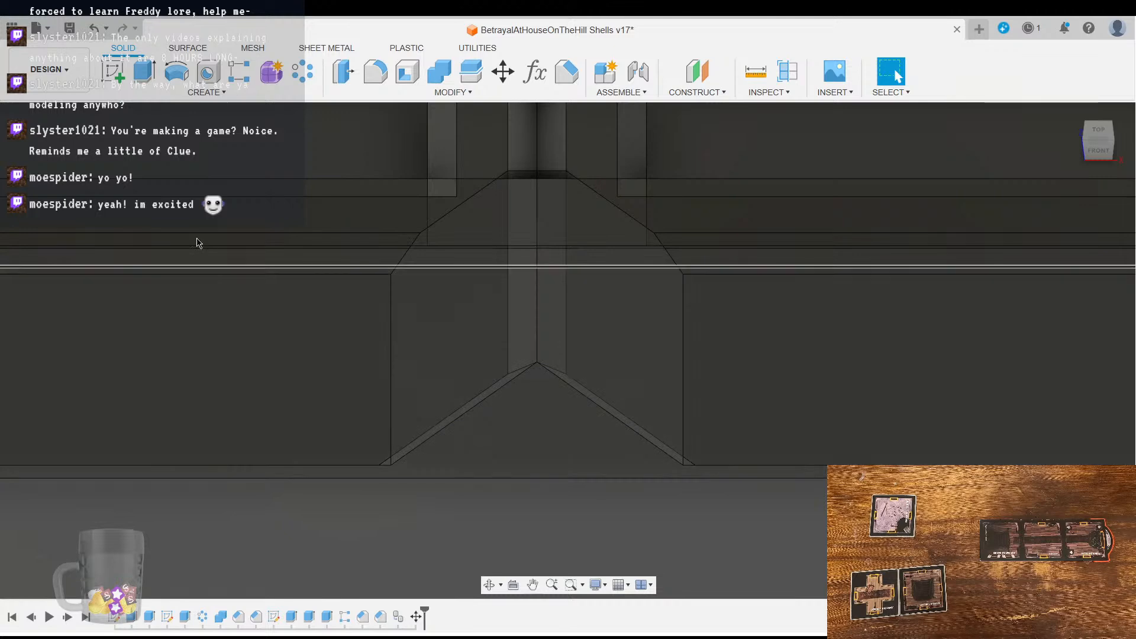
left_click(121, 261)
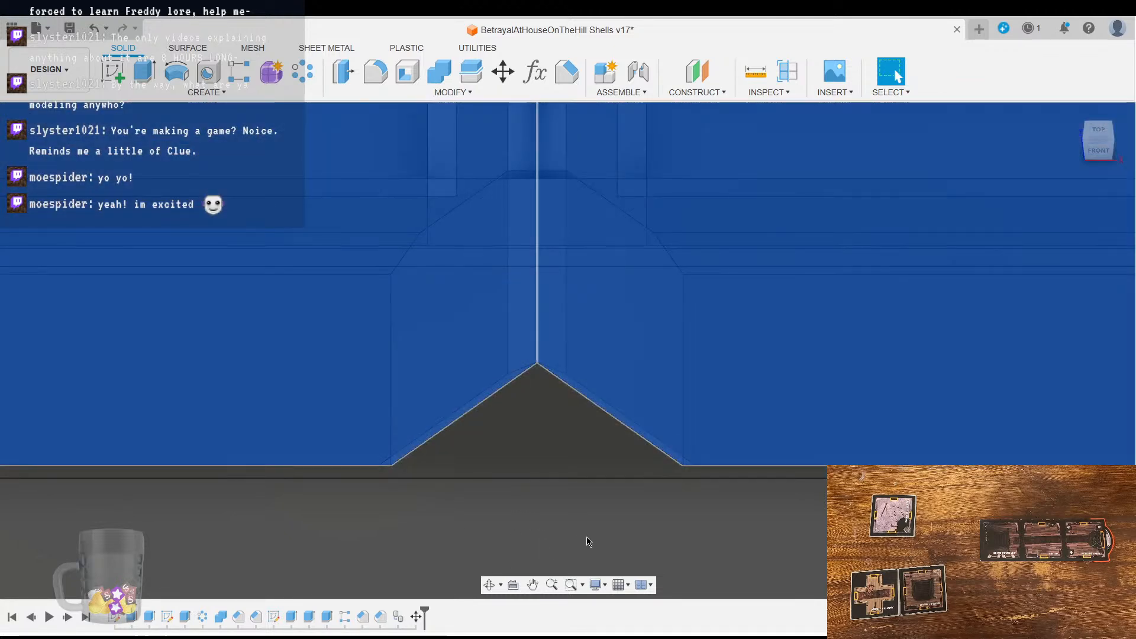
middle_click_drag(587, 537, 587, 435, "shift")
left_click(1098, 140)
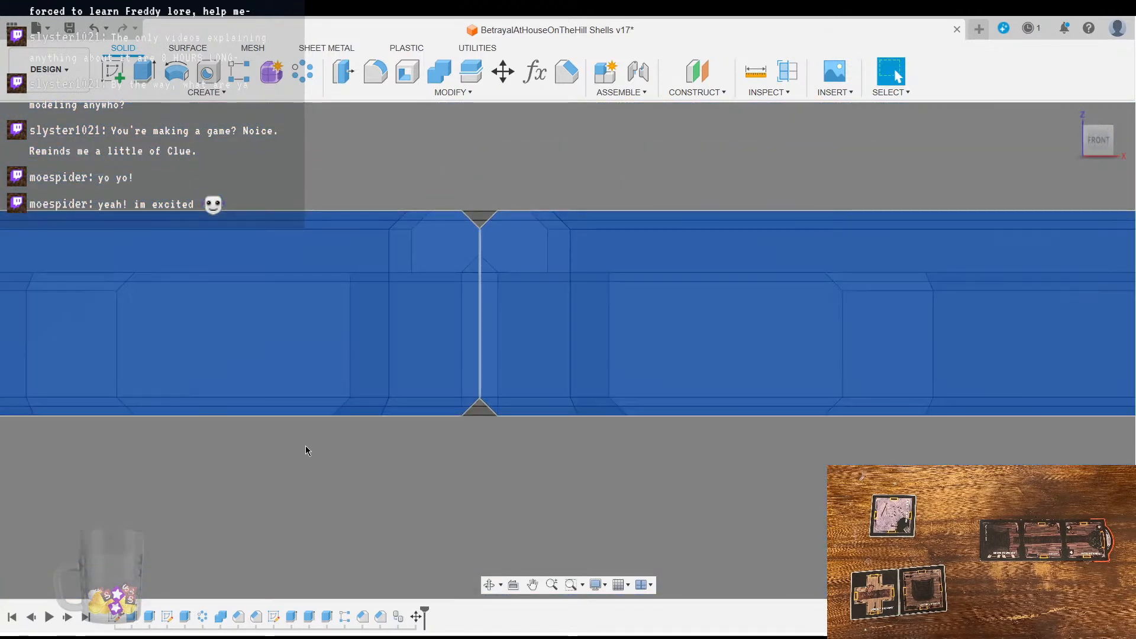
middle_click_drag(307, 452, 413, 464)
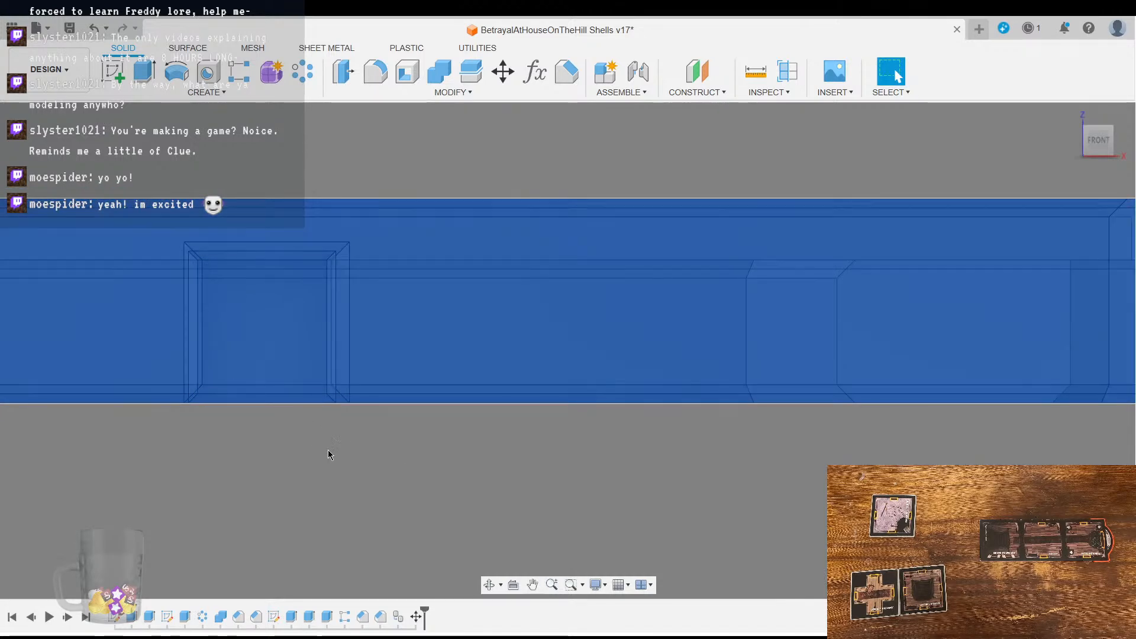
left_click(228, 437)
Step: Try shifting the frame copy lengthwise in its existing move feature, check the notch overlap, and undo the shift
left_click(417, 617)
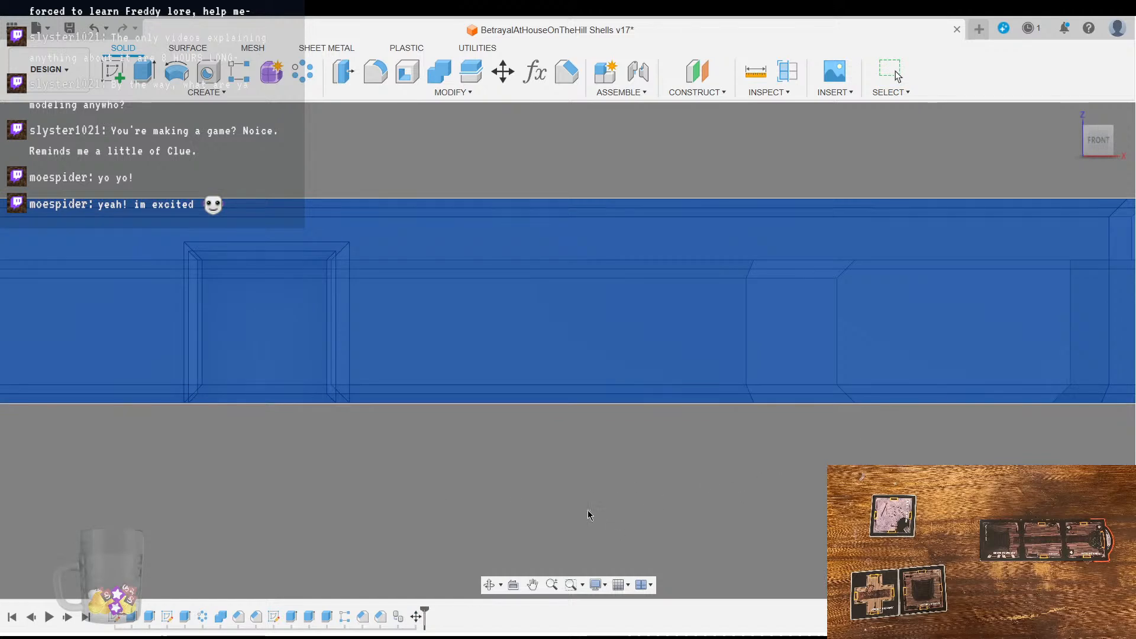
scroll(609, 527, "down", 5)
scroll(153, 423, "up", 3)
left_click_drag(73, 346, 56, 348)
scroll(846, 418, "up", 5)
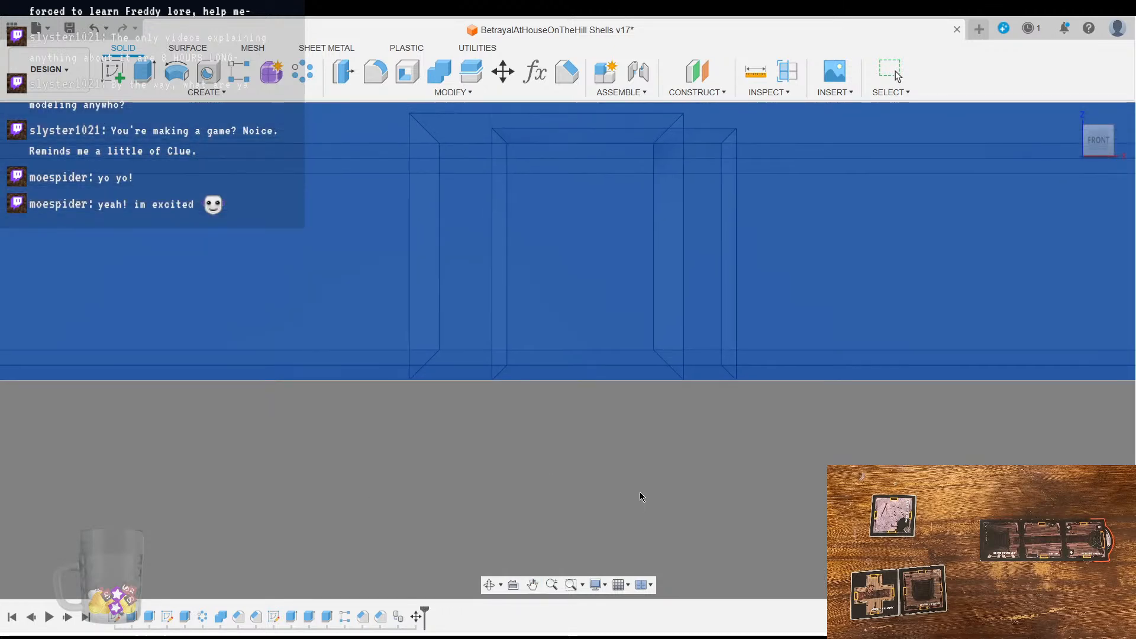
key("ctrl+z")
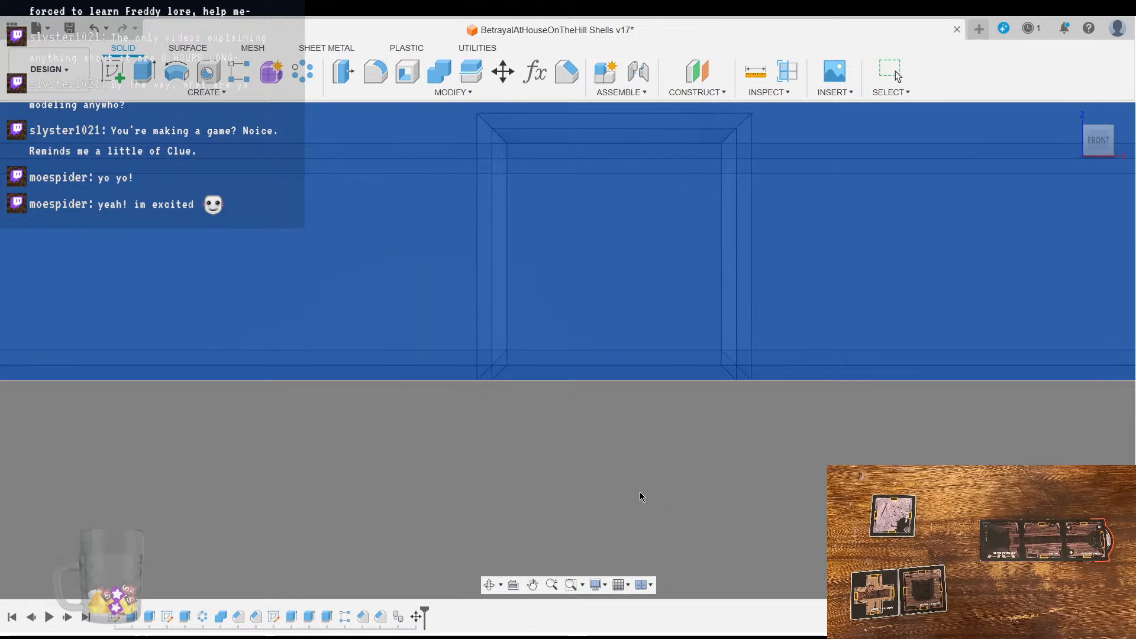
Step: Inspect the gap between the moved frame copy and the neighbouring frame from the front, and leave the move edit
scroll(388, 456, "down", 5)
middle_click_drag(469, 525, 588, 435)
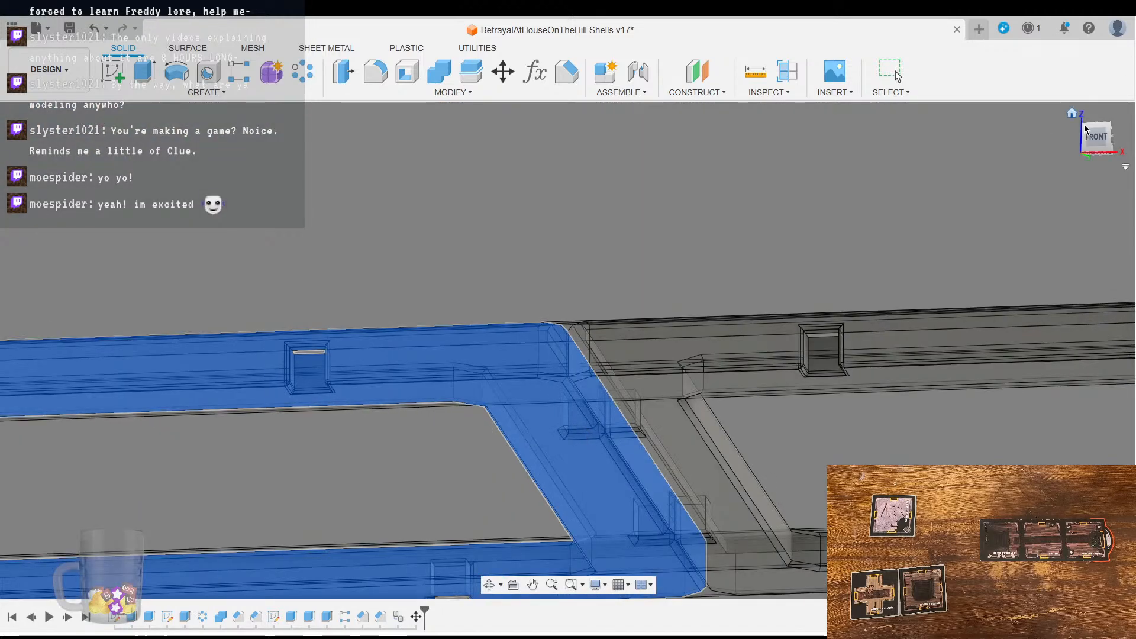
left_click(1091, 144)
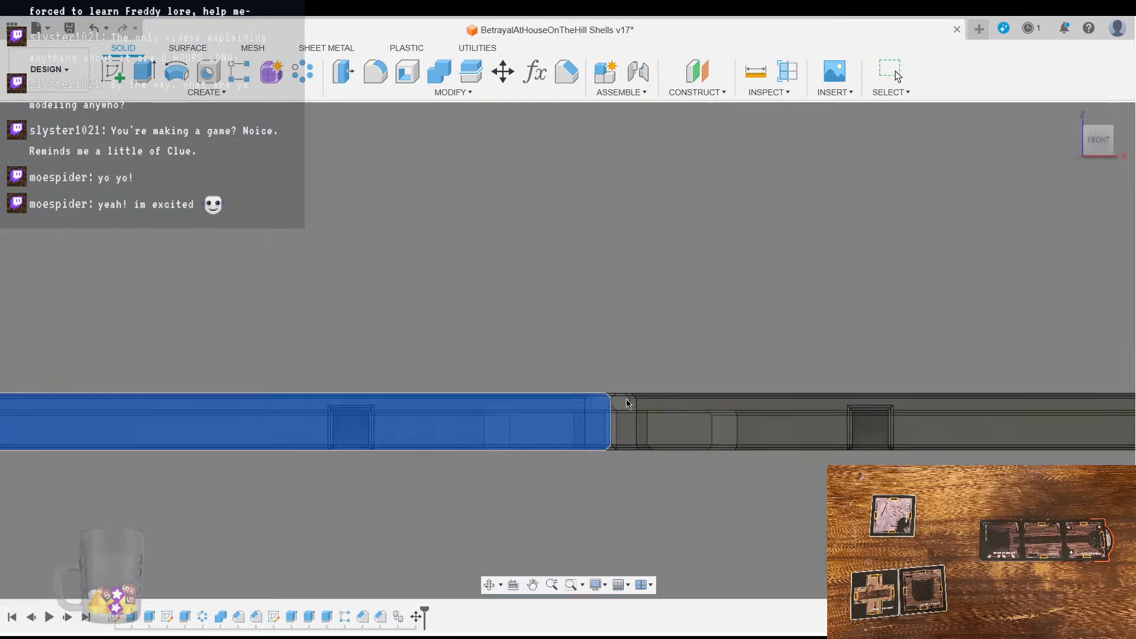
scroll(613, 423, "up", 10)
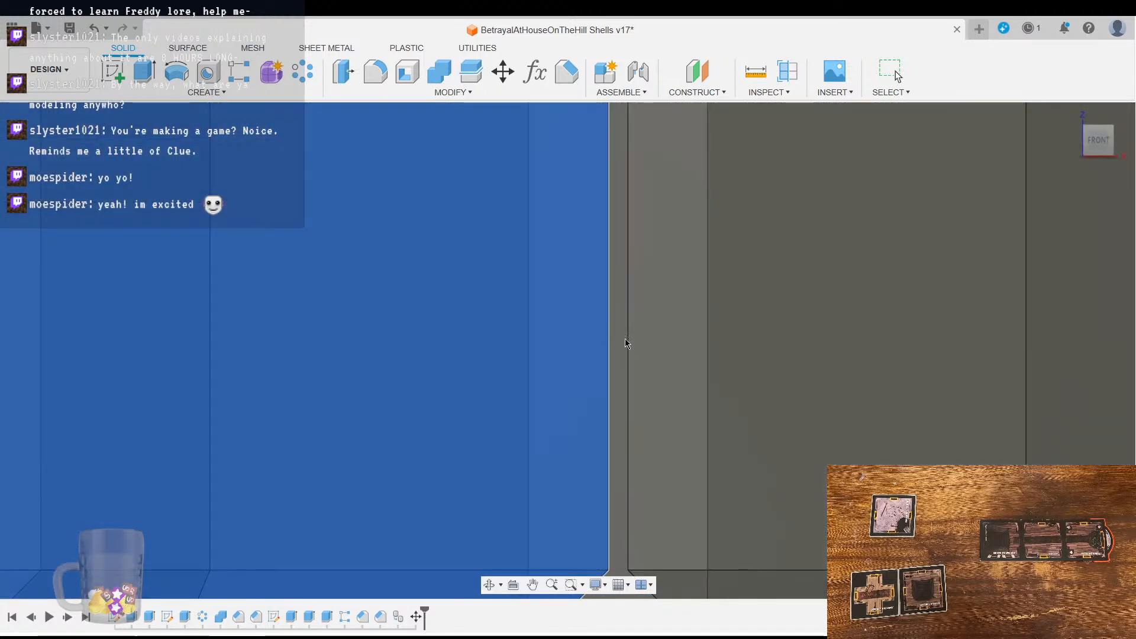
scroll(615, 358, "down", 3)
middle_click_drag(615, 357, 554, 387)
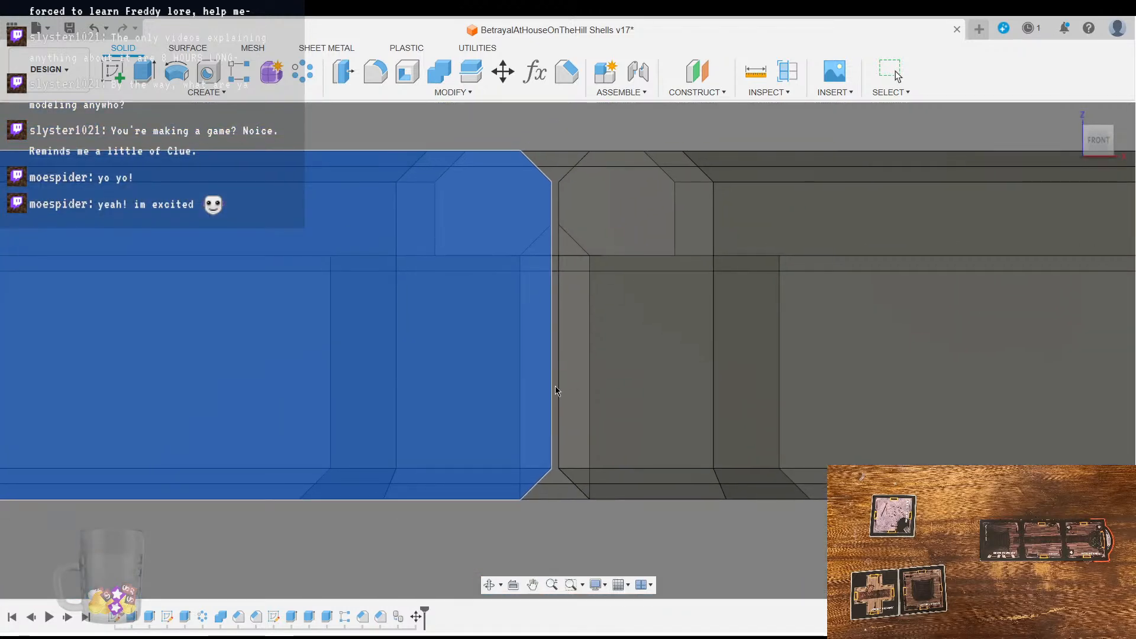
scroll(555, 385, "down", 5)
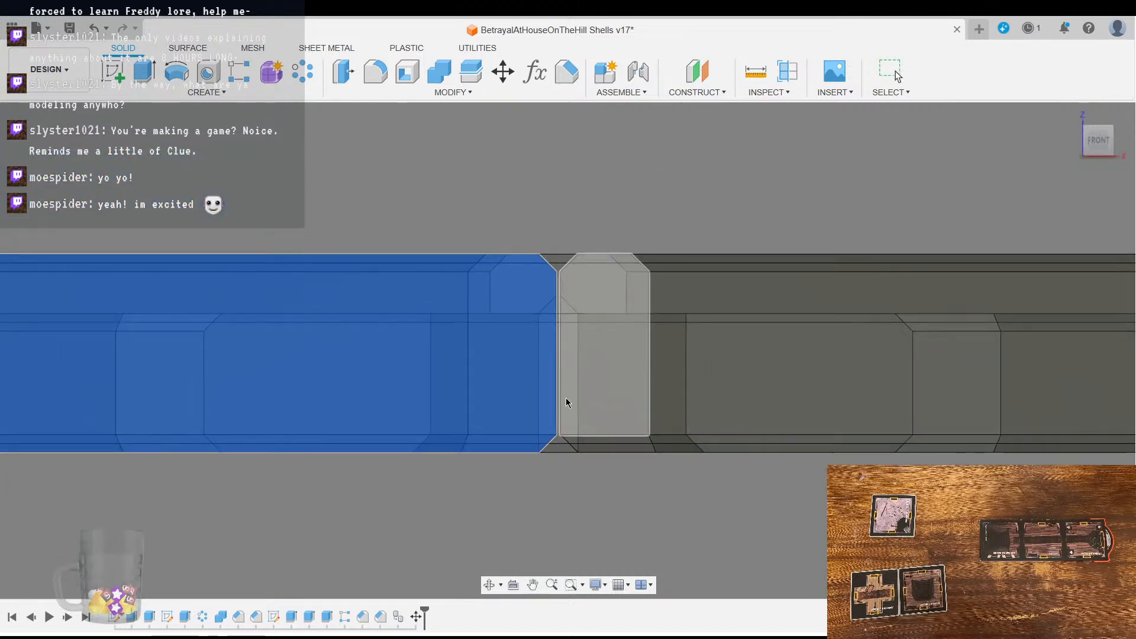
middle_click_drag(473, 510, 341, 519)
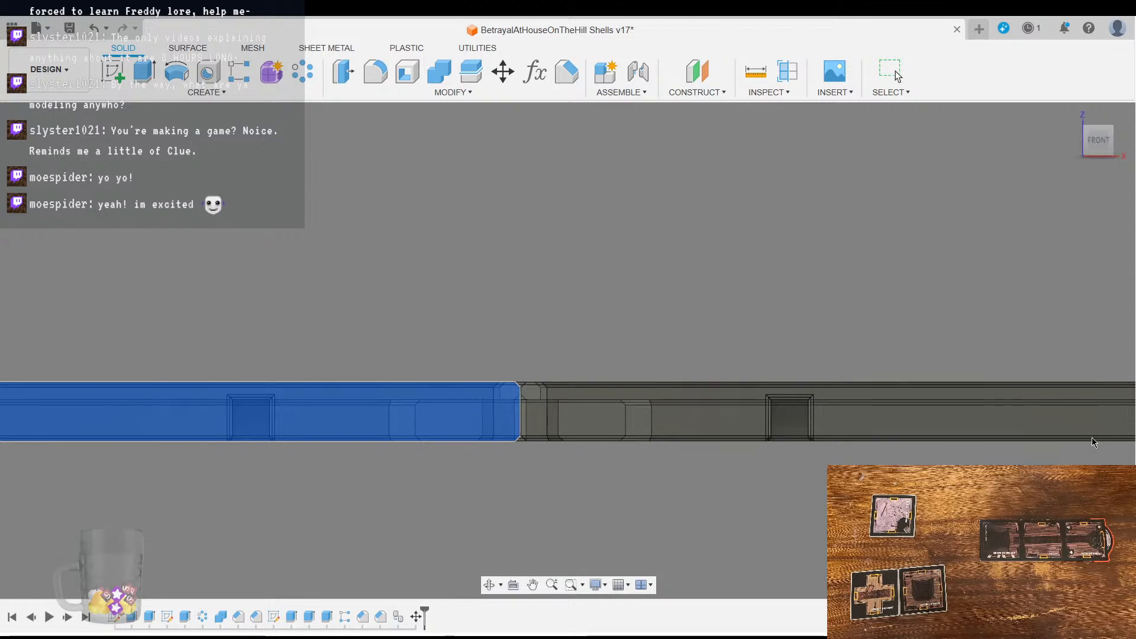
key("Escape")
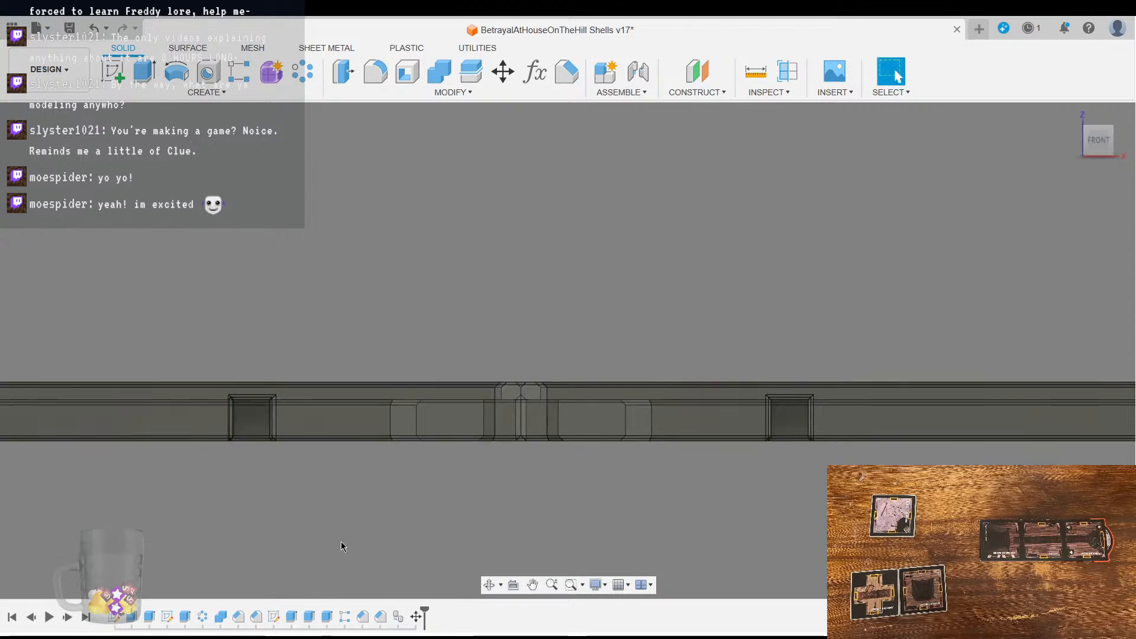
Step: Edit the notches' rectangular pattern to increase its spacing slightly along the shell's length
double_click(345, 616)
scroll(467, 505, "down", 4)
middle_click_drag(572, 521, 545, 495, "shift")
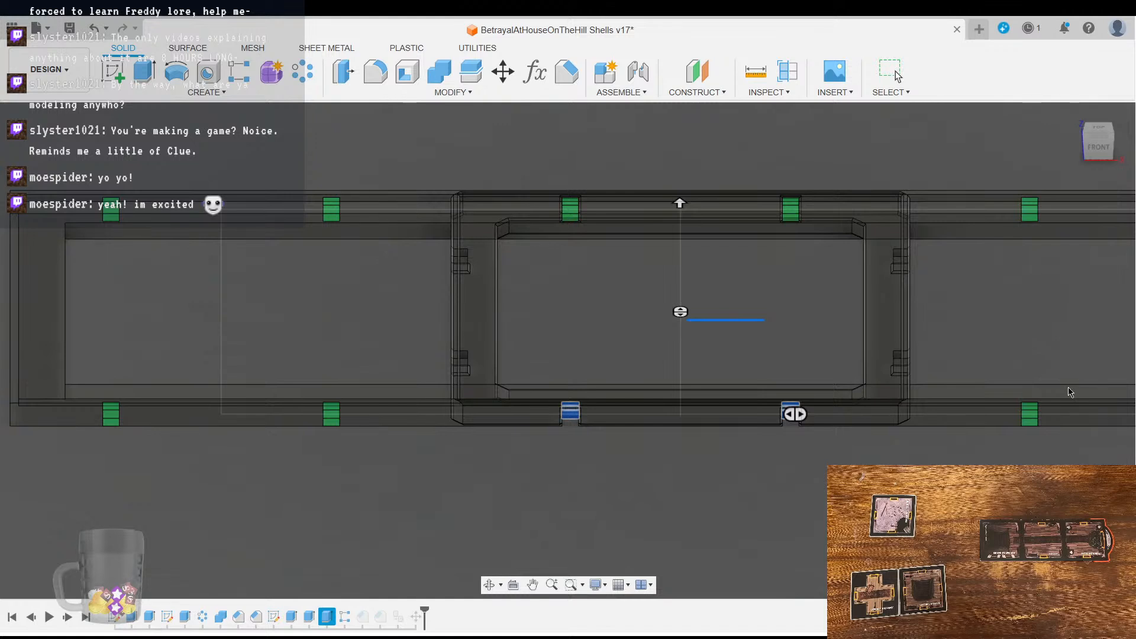
type("2")
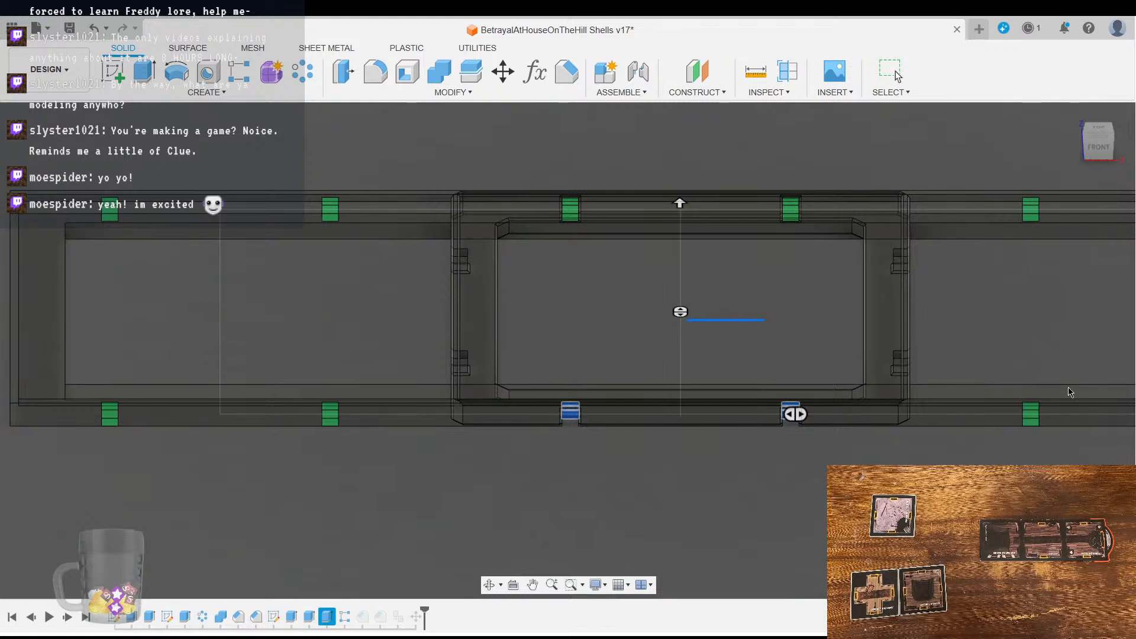
key("Return")
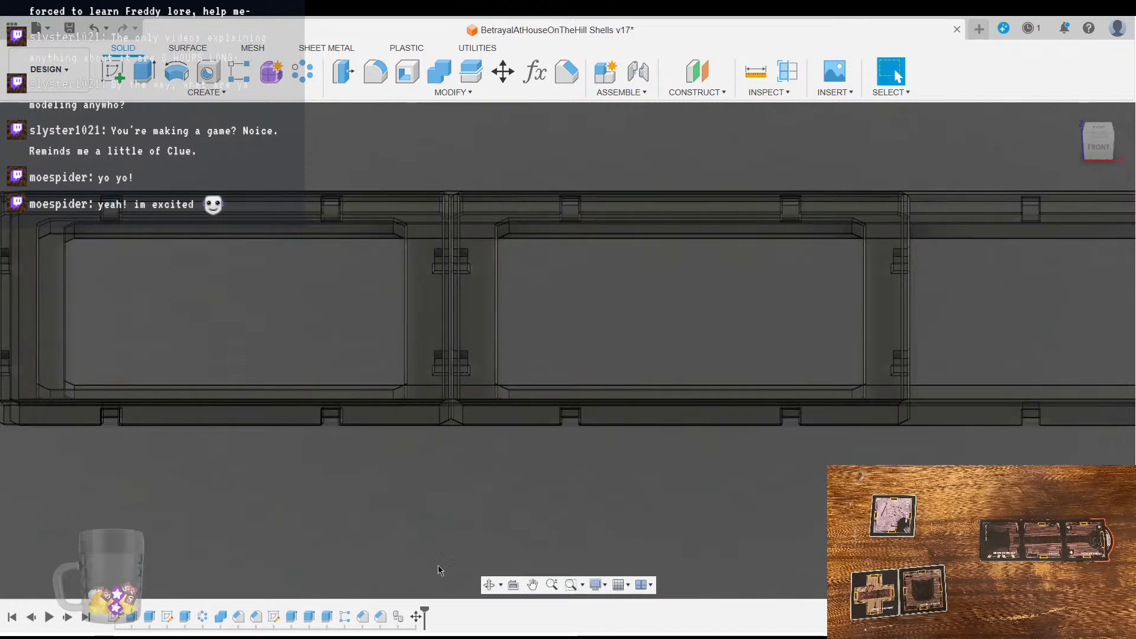
Step: Try offsetting the frame copy by 0.1 along the shell's length in its existing move feature
scroll(410, 486, "up", 8)
middle_click_drag(277, 433, 427, 540, "shift")
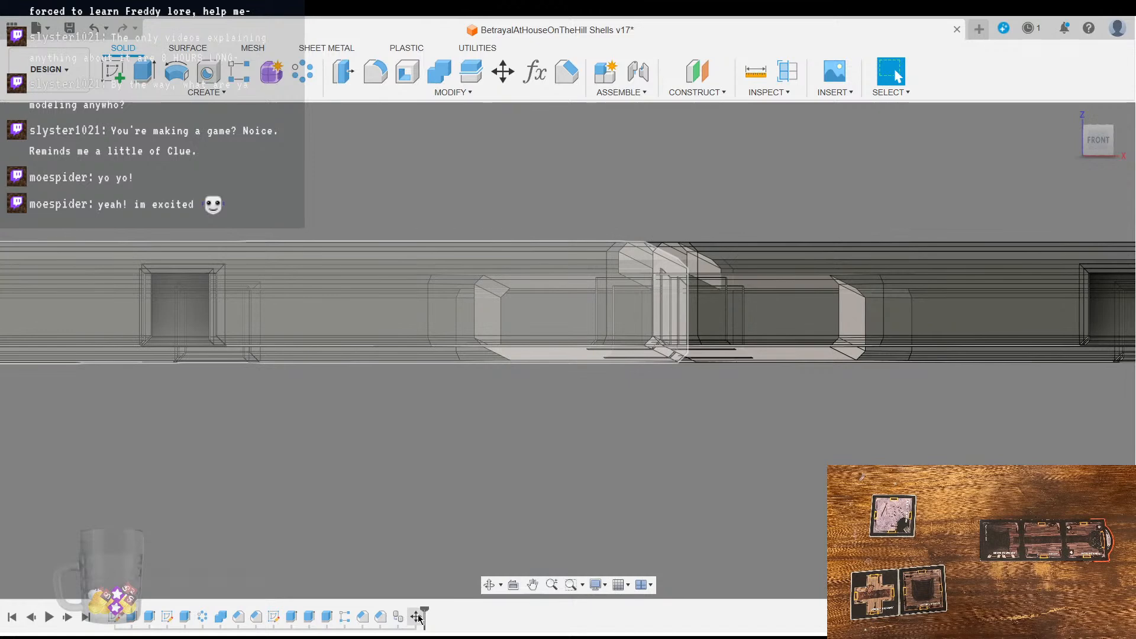
double_click(418, 618)
middle_click_drag(378, 467, 661, 470)
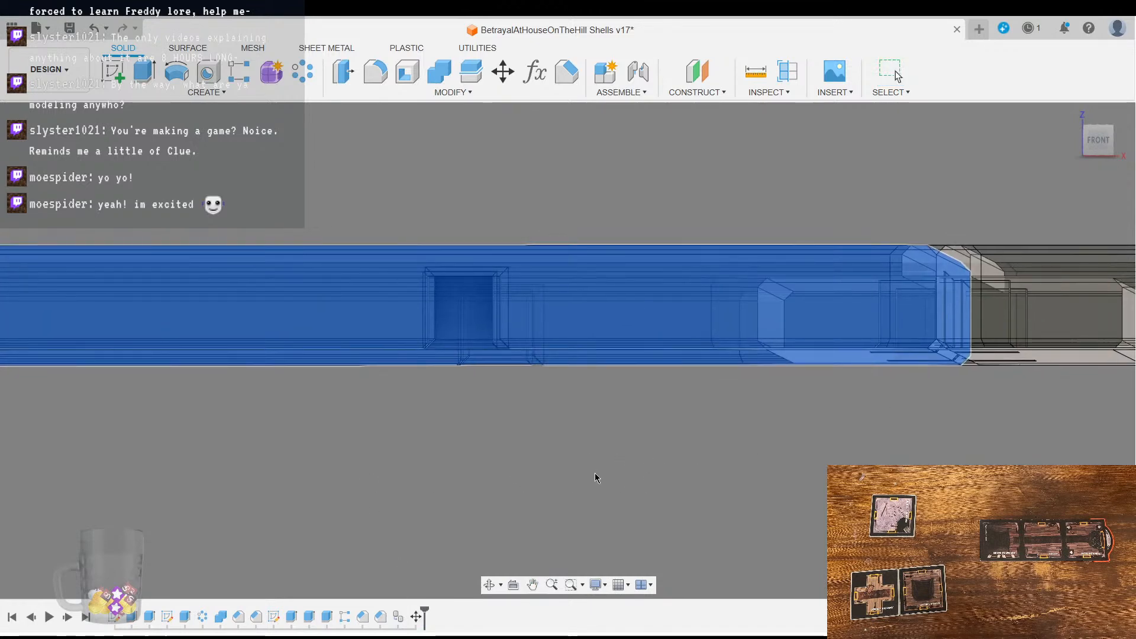
scroll(595, 472, "down", 5)
left_click(1099, 142)
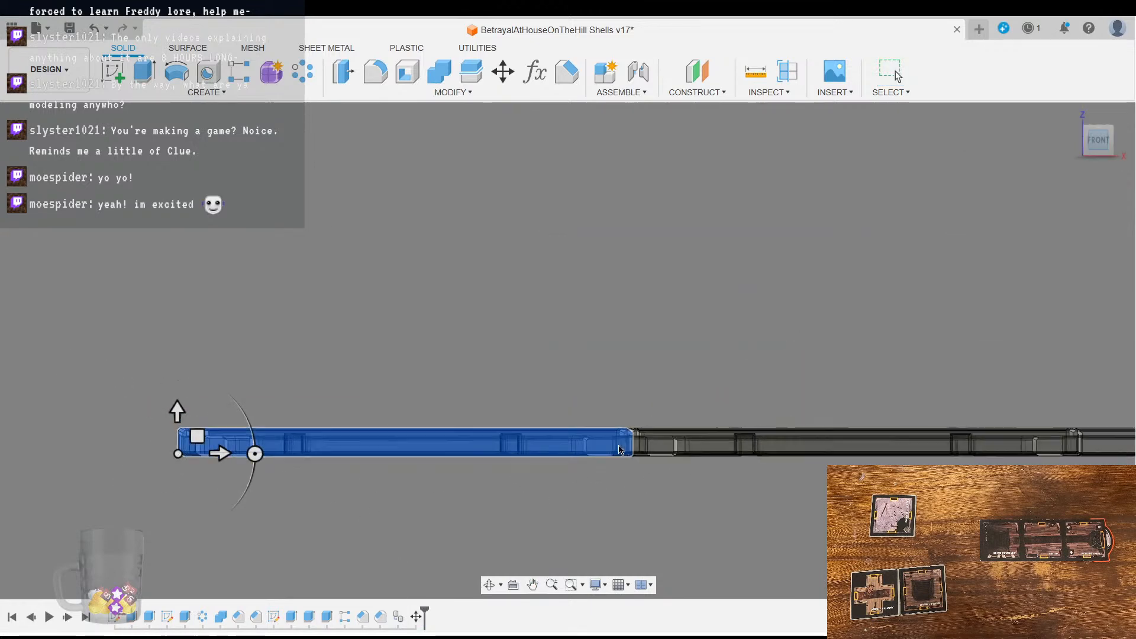
scroll(219, 496, "up", 3)
left_click_drag(199, 427, 183, 432)
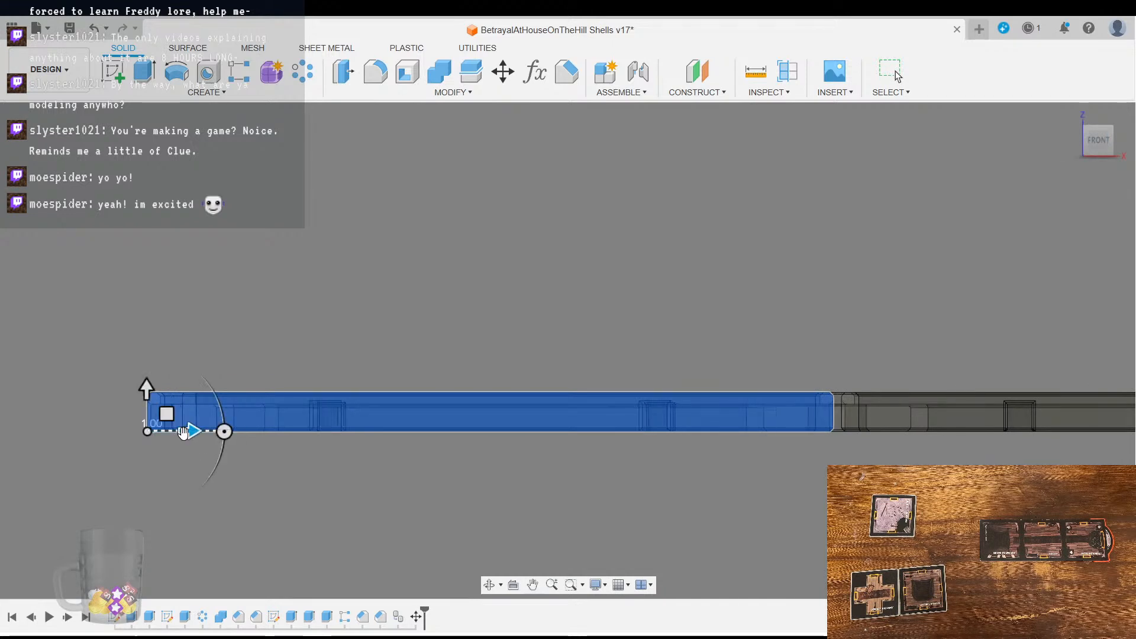
type("0.1")
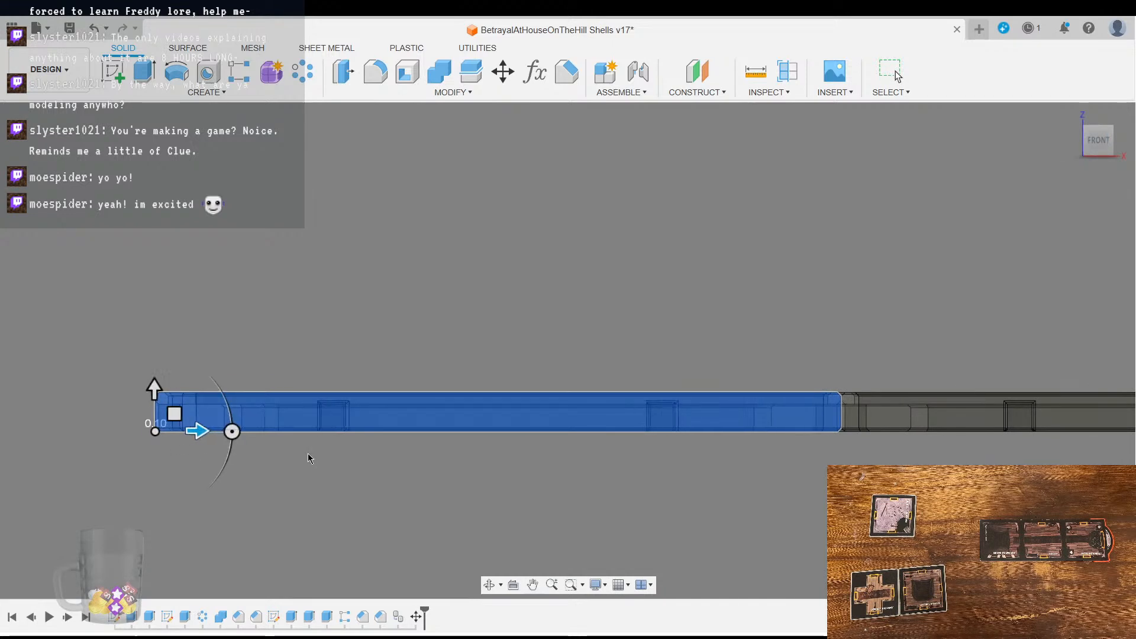
Step: Compare the offset frame copy's notches and end joint with the shell from the front, and cancel the move edit
scroll(723, 473, "up", 6)
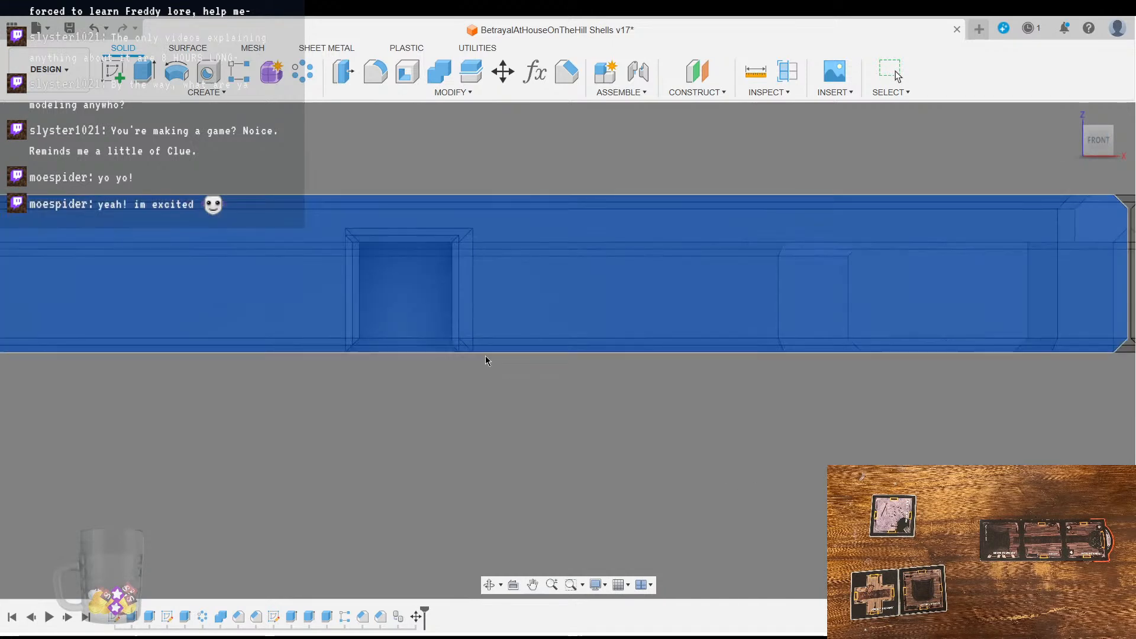
scroll(656, 433, "down", 3)
middle_click_drag(657, 434, 482, 456)
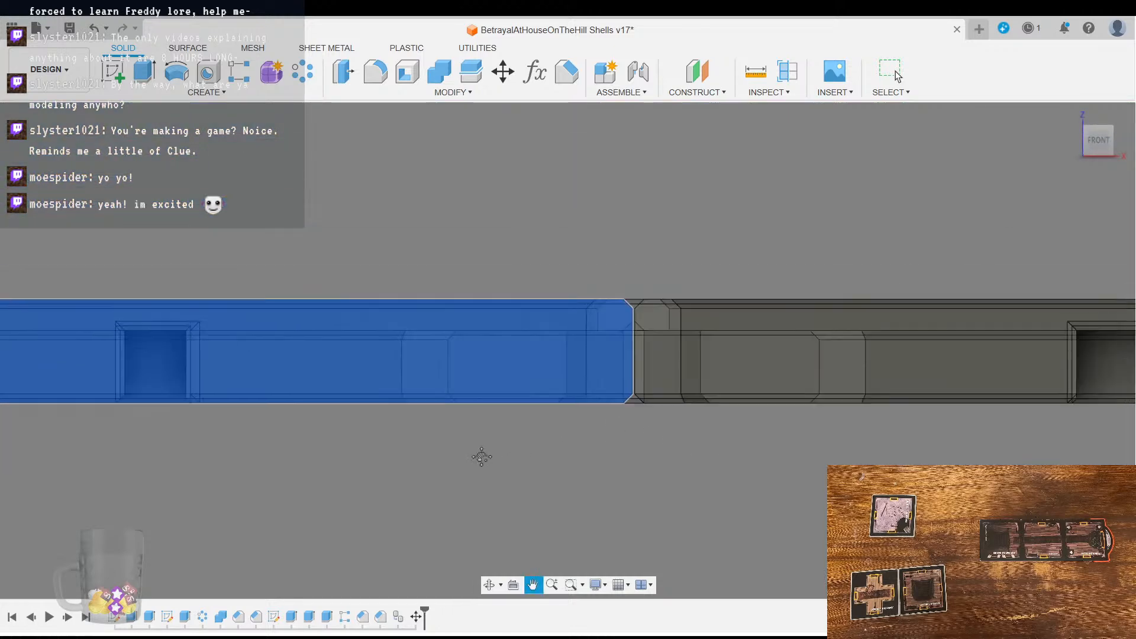
scroll(644, 431, "up", 4)
scroll(617, 405, "down", 3)
middle_click_drag(603, 438, 733, 457)
scroll(371, 417, "up", 5)
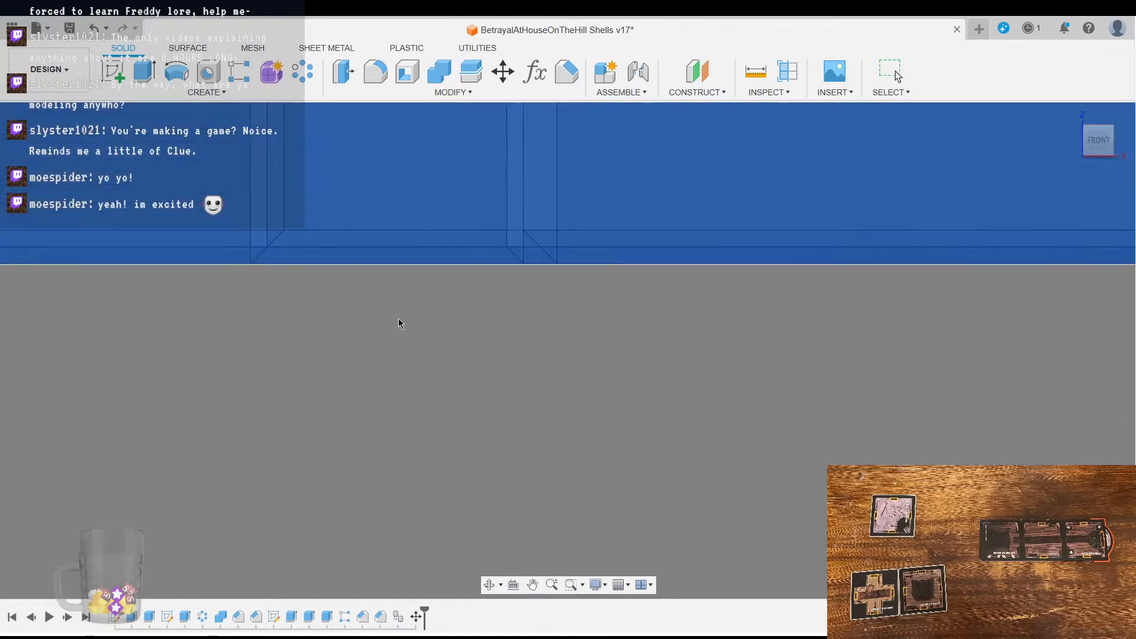
middle_click_drag(398, 319, 450, 505)
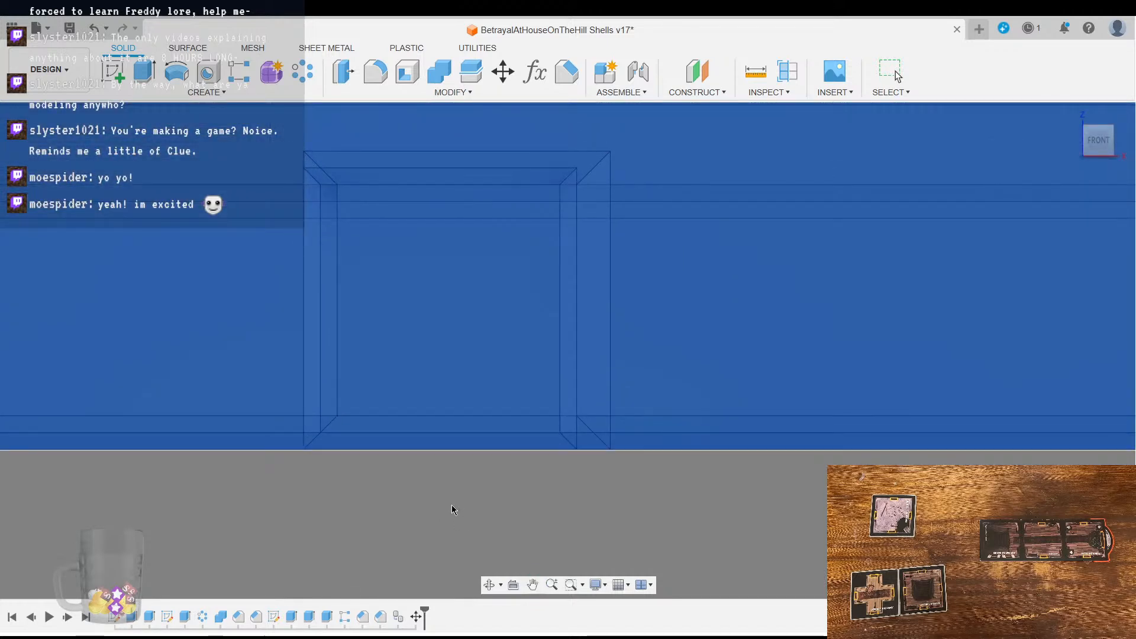
scroll(452, 506, "down", 5)
middle_click_drag(459, 520, 400, 420)
scroll(403, 423, "down", 2)
scroll(406, 426, "up", 2)
scroll(592, 342, "up", 3)
scroll(545, 454, "down", 3)
scroll(311, 534, "down", 2)
key("Escape")
Step: Examine a front notch on the frame beyond the joint from directly in front
middle_click_drag(347, 533, 309, 448)
middle_click_drag(875, 429, 527, 429)
scroll(522, 403, "up", 4)
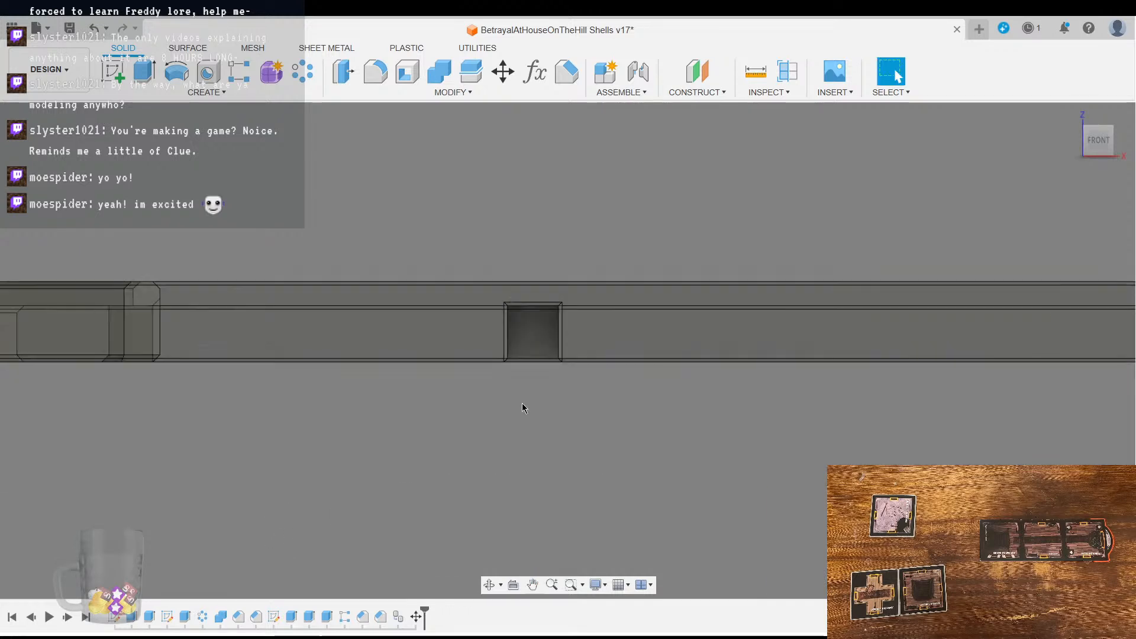
Step: Edit the notches' rectangular pattern to reduce its spacing slightly along the shell's length
scroll(518, 412, "down", 4)
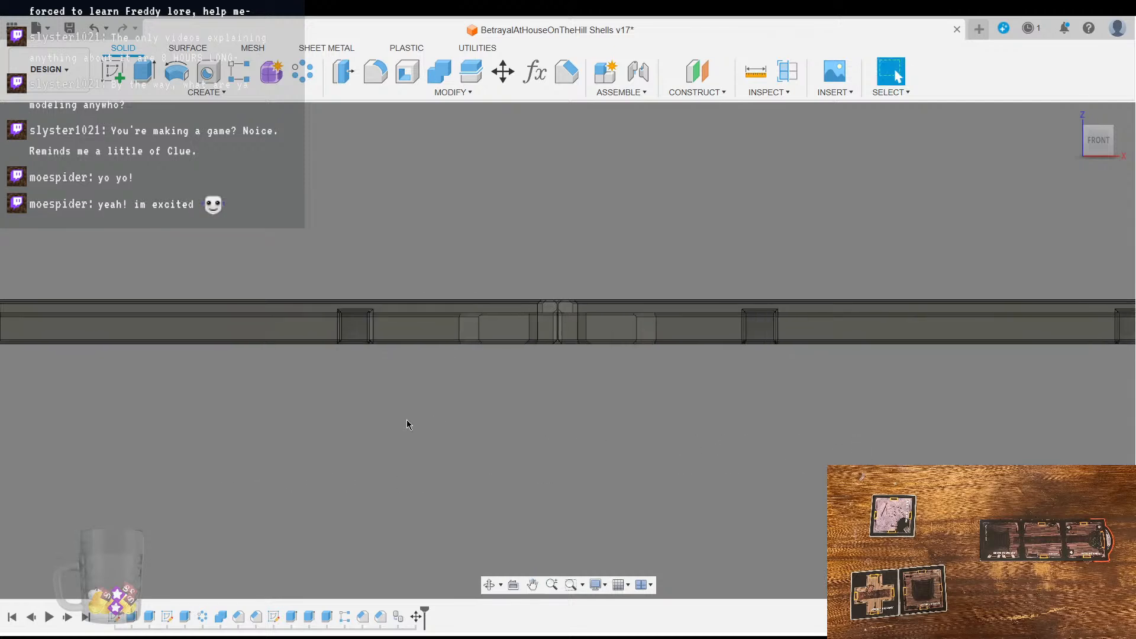
left_click(343, 621)
double_click(342, 621)
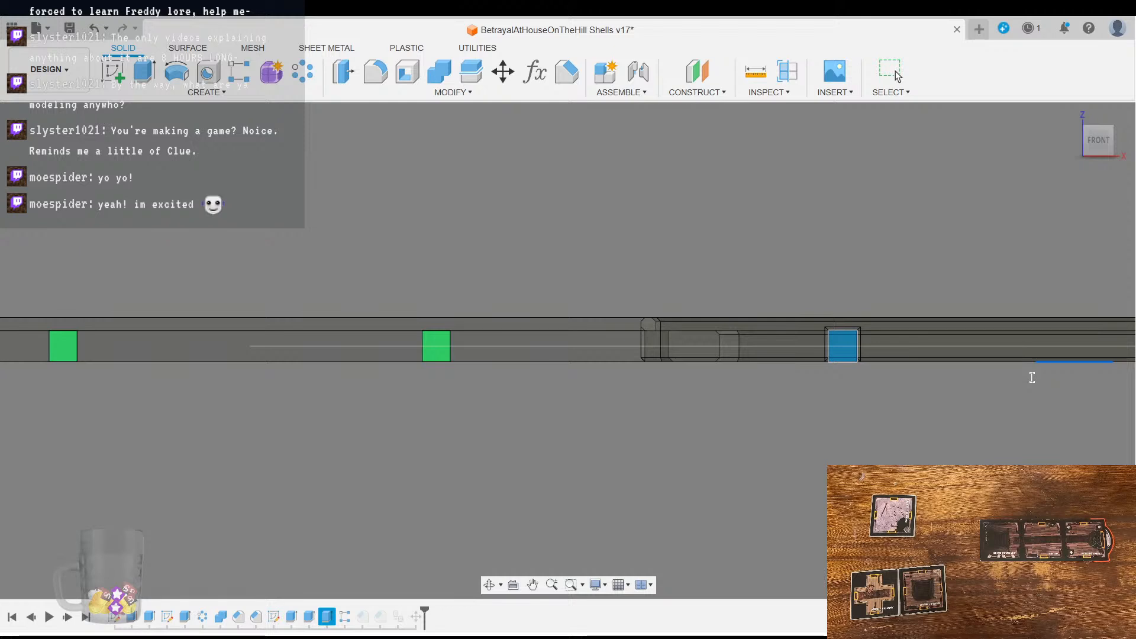
key("BackSpace")
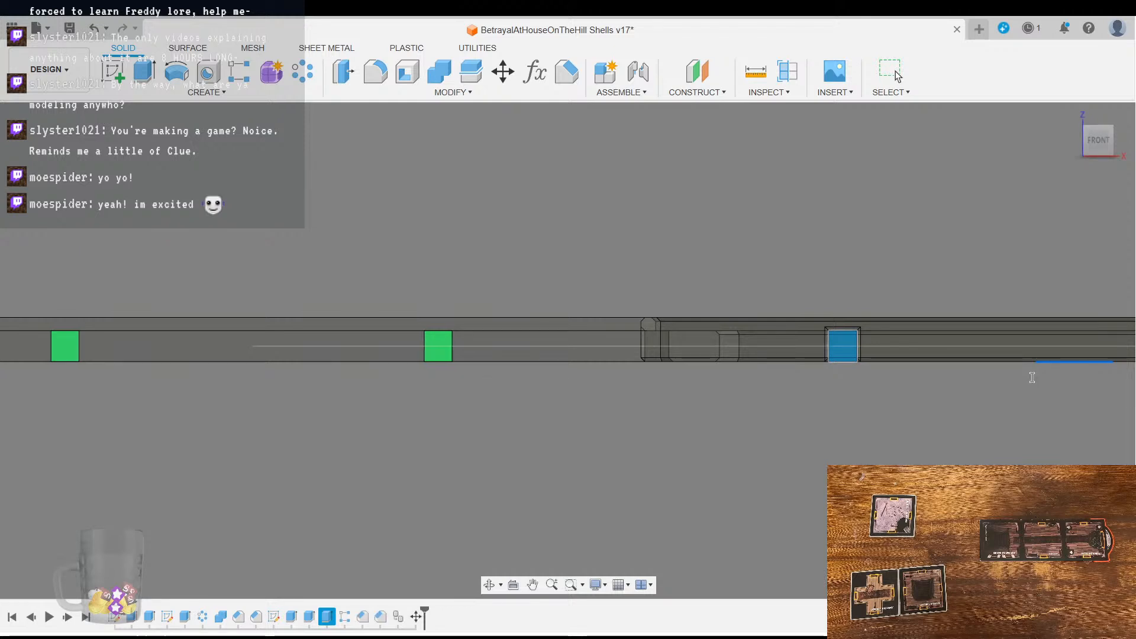
key("Return")
Step: Examine the front notches from directly in front, from the joint out to the shell's plain end and back
scroll(448, 387, "up", 6)
scroll(399, 349, "up", 5)
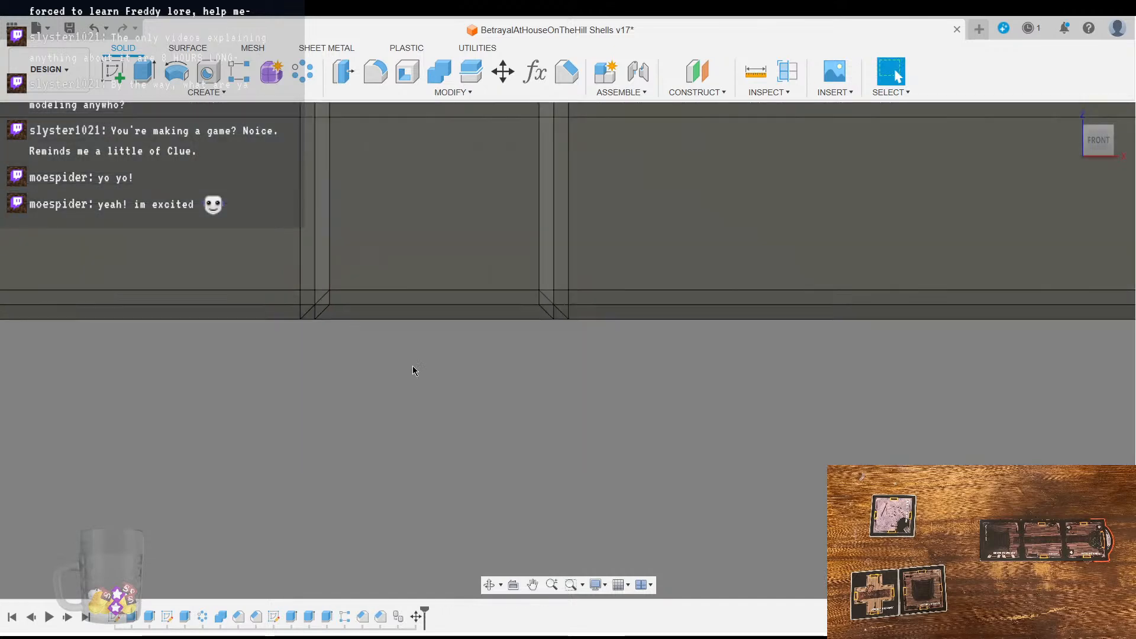
scroll(399, 417, "down", 5)
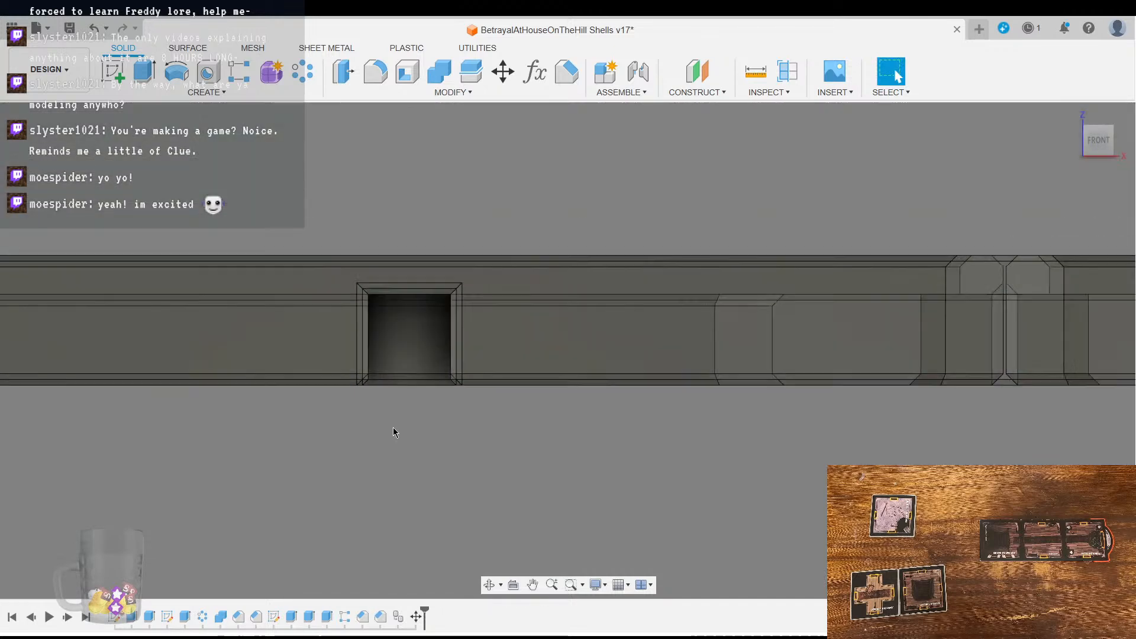
middle_click_drag(393, 427, 335, 452)
scroll(335, 452, "down", 2)
middle_click_drag(240, 479, 858, 386)
middle_click_drag(296, 438, 929, 463)
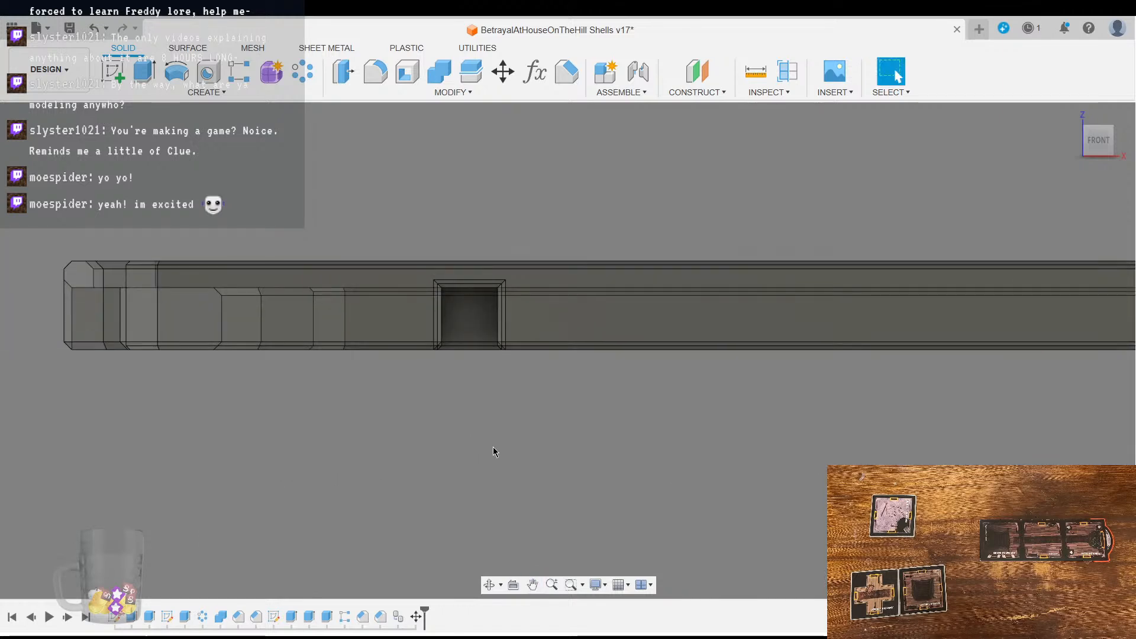
scroll(419, 445, "down", 2)
middle_click_drag(684, 443, 644, 448)
scroll(350, 464, "down", 3)
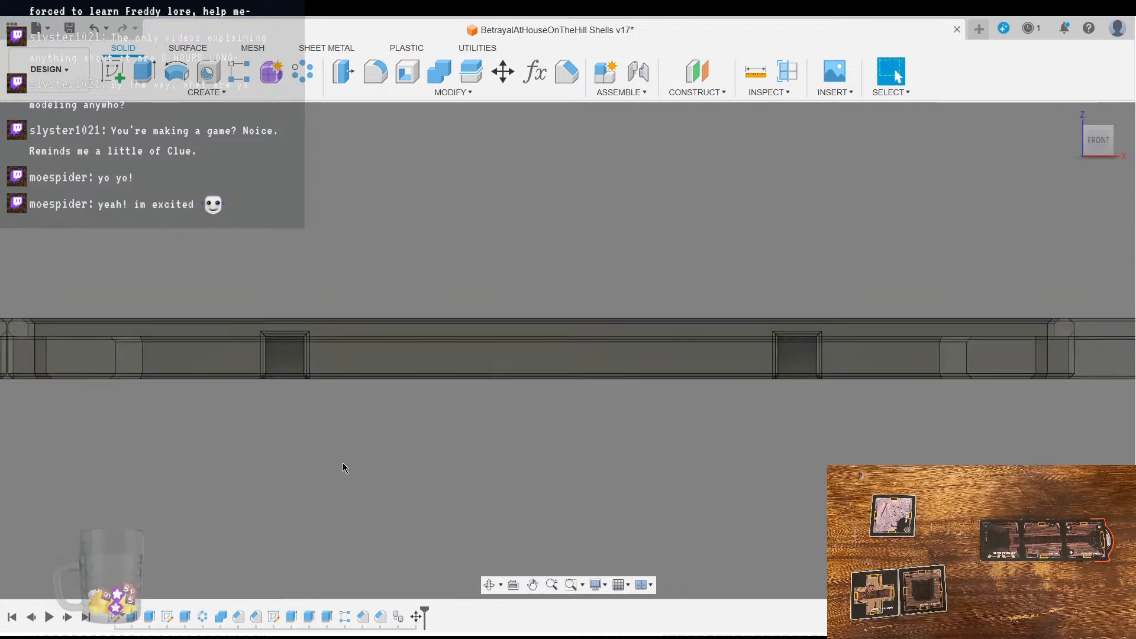
middle_click_drag(420, 507, 551, 388)
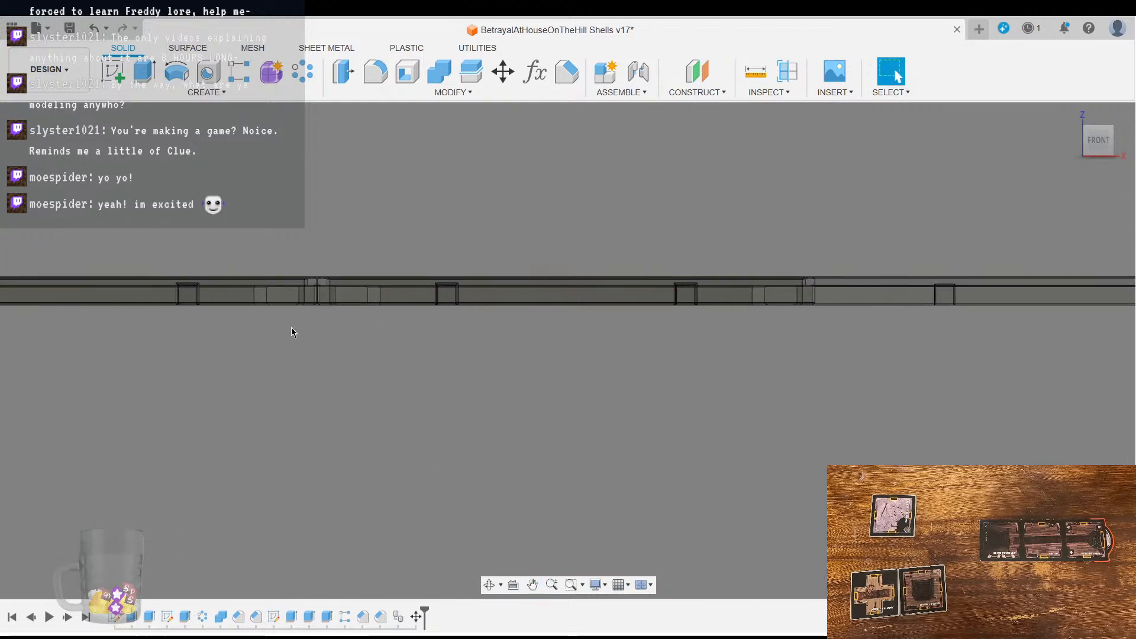
Step: Inspect the joint between the frame copy and the middle frame up close, together with the adjacent front notch
scroll(322, 330, "up", 5)
scroll(346, 300, "up", 4)
middle_click_drag(314, 347, 404, 525)
scroll(434, 385, "down", 6)
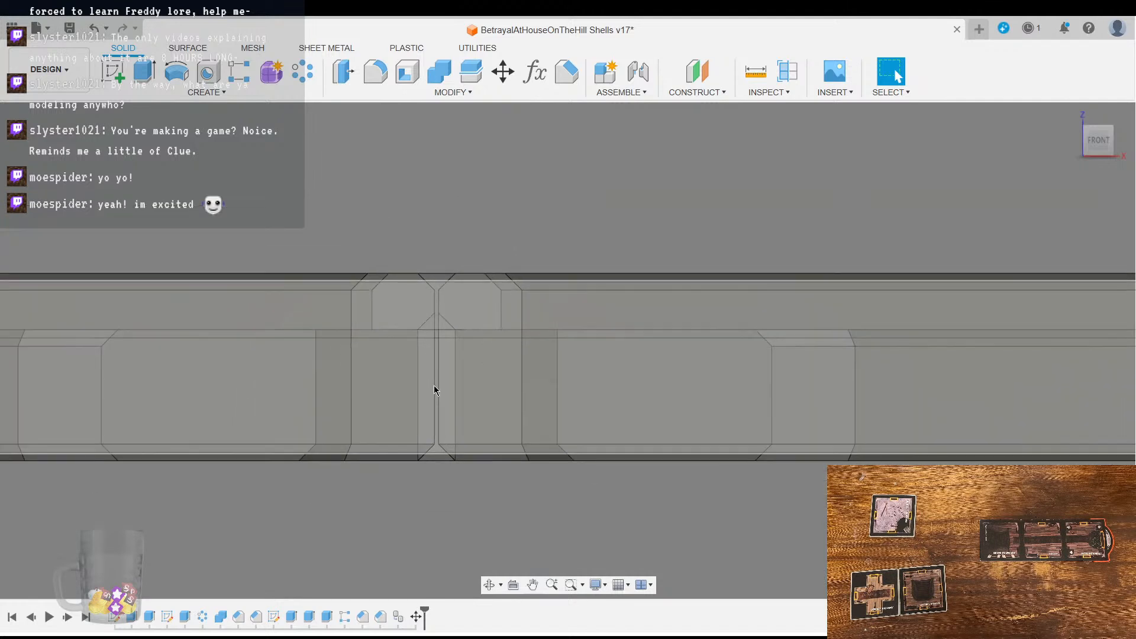
middle_click_drag(313, 507, 731, 451)
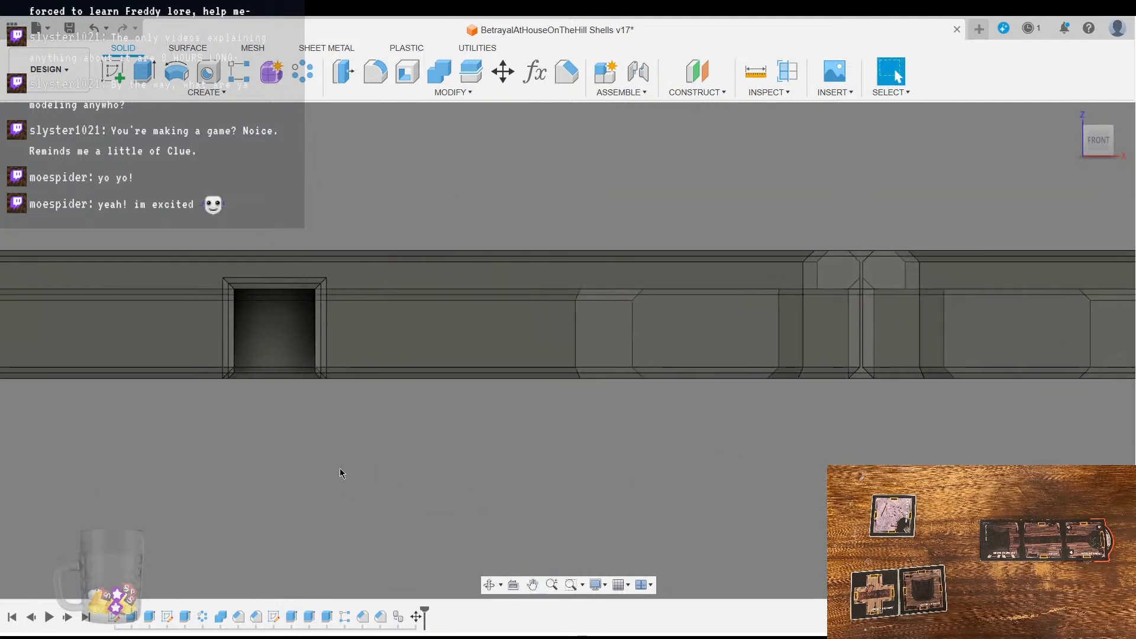
middle_click_drag(345, 463, 484, 459)
scroll(365, 298, "up", 3)
scroll(463, 487, "down", 10)
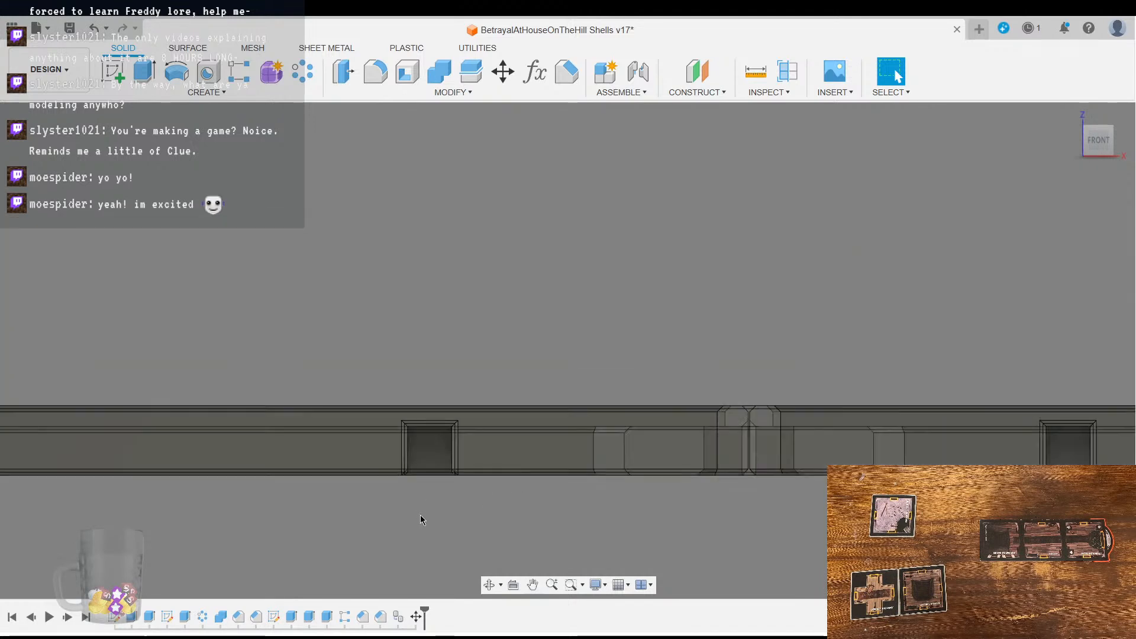
Step: Try relocating the frame copy 158.60 along the shell's length in its existing move feature, against the middle frame's other side
double_click(414, 617)
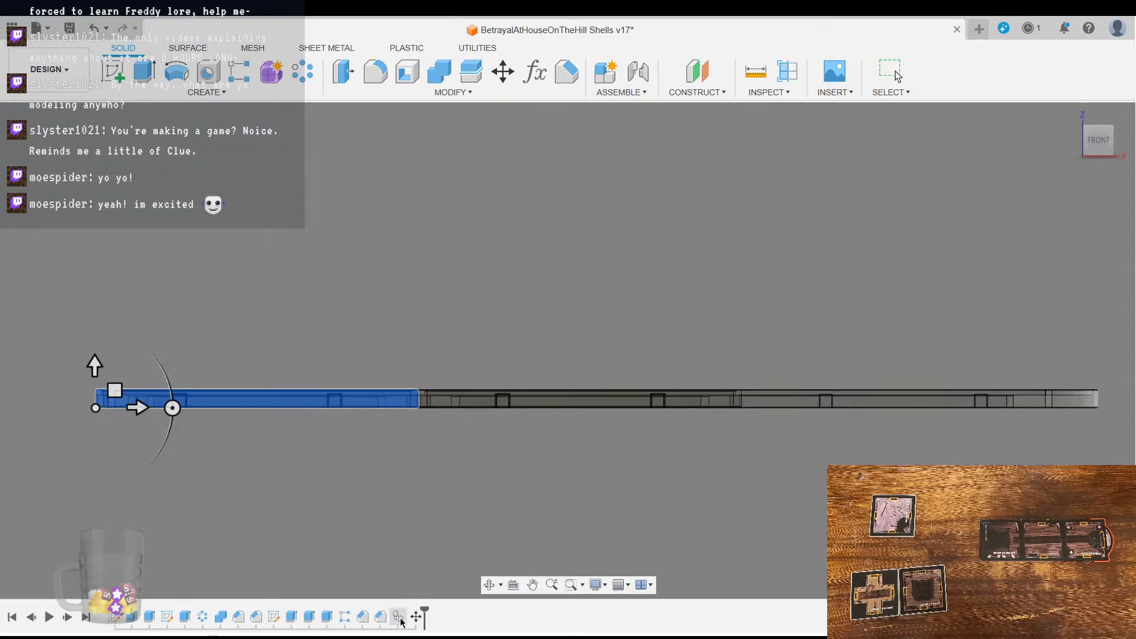
middle_click_drag(705, 474, 616, 444)
left_click_drag(48, 376, 695, 382)
scroll(746, 418, "up", 2)
scroll(747, 418, "up", 10)
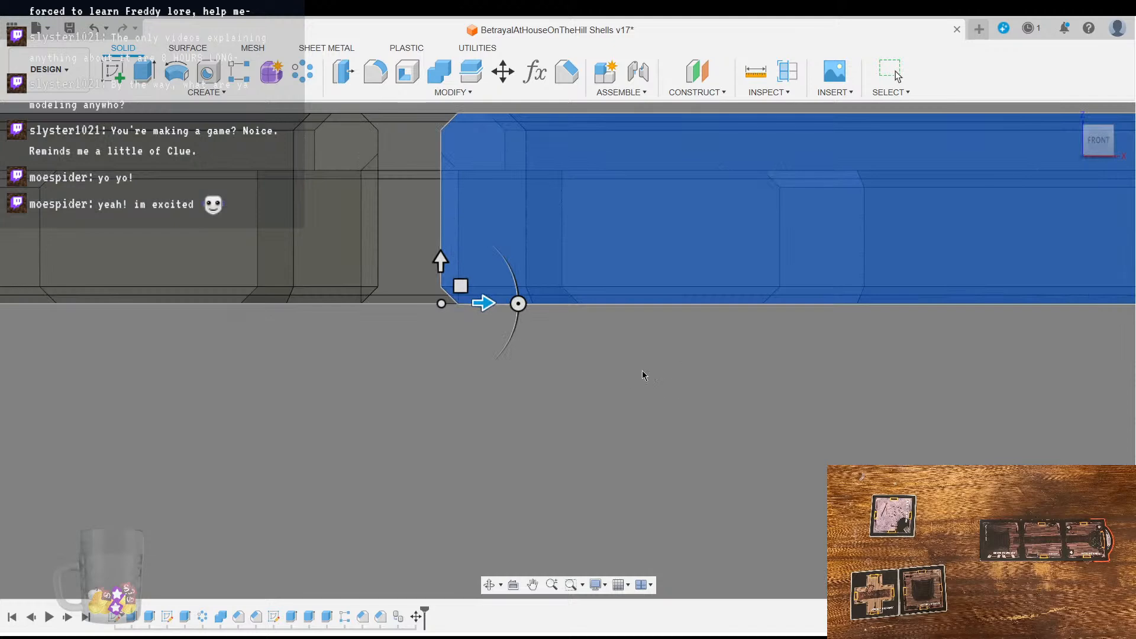
left_click_drag(351, 337, 271, 337)
Step: Compare the relocated frame copy's front notches with the shell's notches from directly in front
scroll(543, 411, "down", 4)
middle_click_drag(543, 411, 386, 430)
scroll(393, 472, "down", 3)
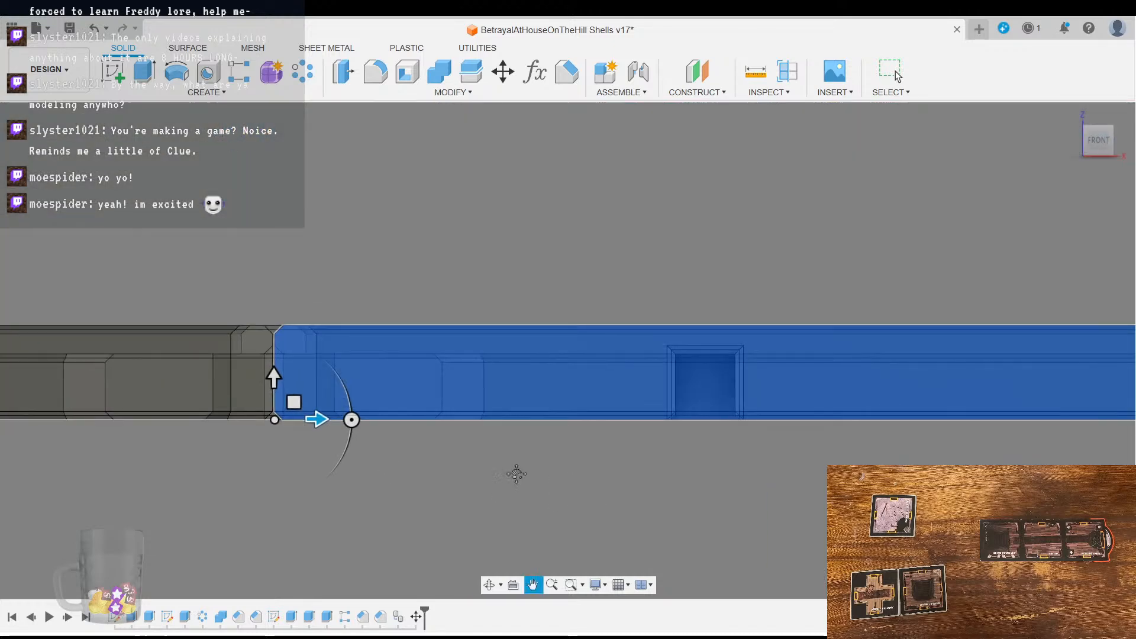
middle_click_drag(571, 484, 371, 462)
scroll(599, 413, "up", 4)
scroll(356, 410, "down", 2)
middle_click_drag(737, 452, 368, 462)
scroll(395, 470, "down", 5)
scroll(408, 478, "down", 3)
middle_click_drag(407, 503, 886, 390)
Step: Try offsetting the frame copy 80 across the shell's width so it sits beside the rounded-end tile
middle_click_drag(520, 419, 643, 435, "shift")
scroll(505, 453, "down", 3)
scroll(506, 458, "down", 3)
middle_click_drag(644, 435, 621, 489, "shift")
scroll(621, 489, "up", 5)
middle_click_drag(505, 444, 526, 456, "shift")
scroll(527, 456, "down", 4)
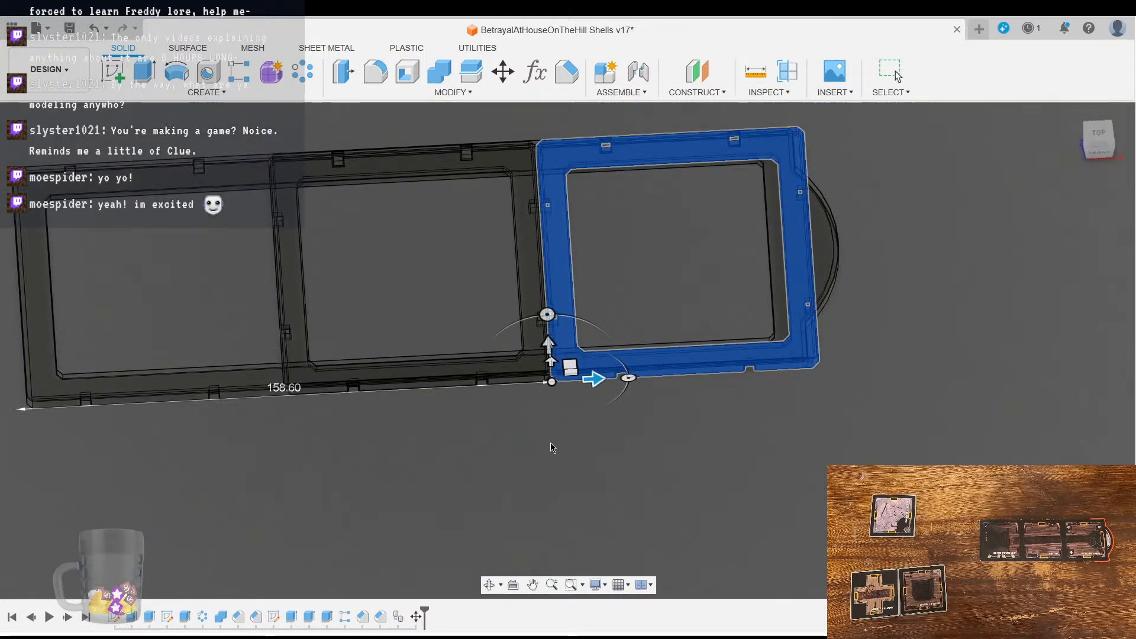
scroll(546, 467, "down", 1)
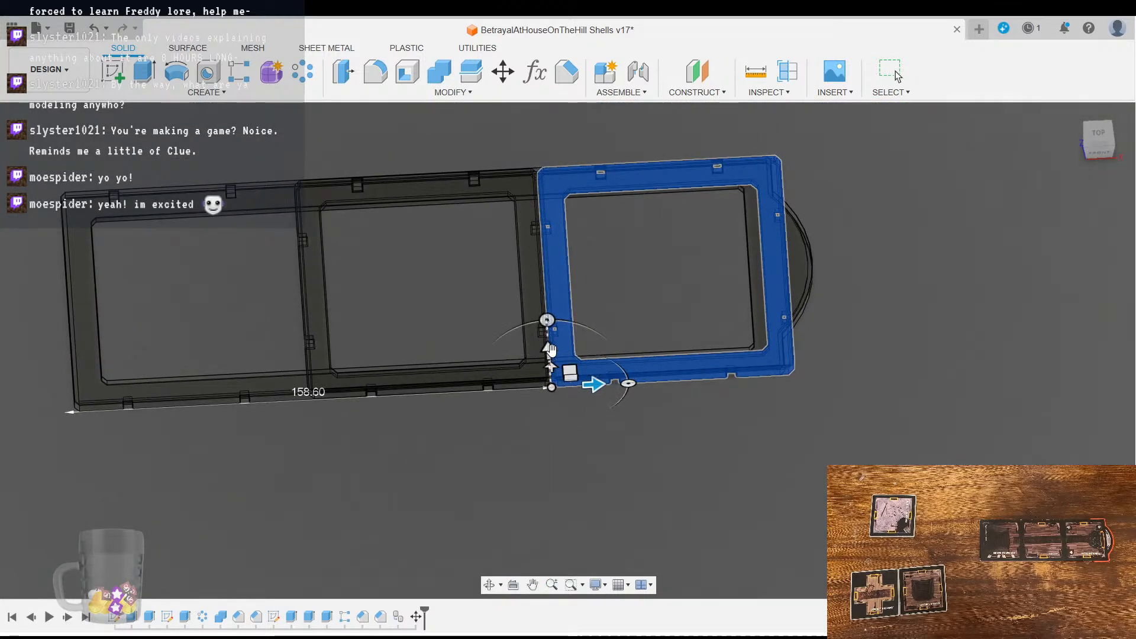
middle_click_drag(544, 464, 603, 348)
left_click_drag(608, 235, 639, 465)
Step: Compare the offset frame's notches and corners with the adjoining long side of the shell at the rounded end
middle_click_drag(507, 428, 593, 410, "shift")
scroll(598, 407, "up", 2)
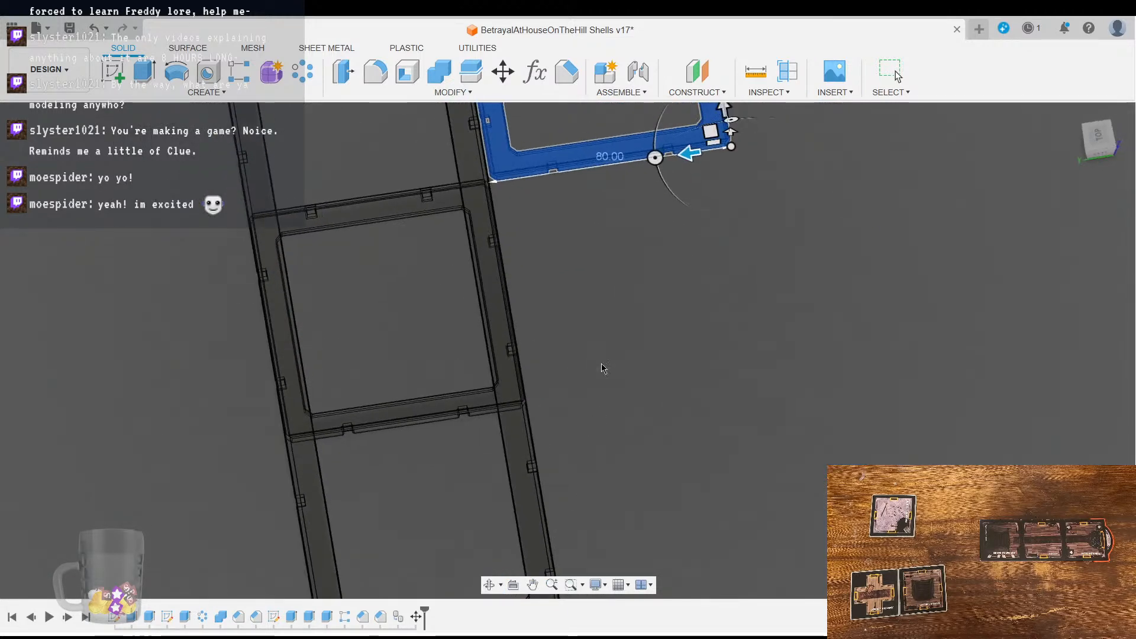
middle_click_drag(583, 313, 601, 525)
scroll(515, 403, "up", 4)
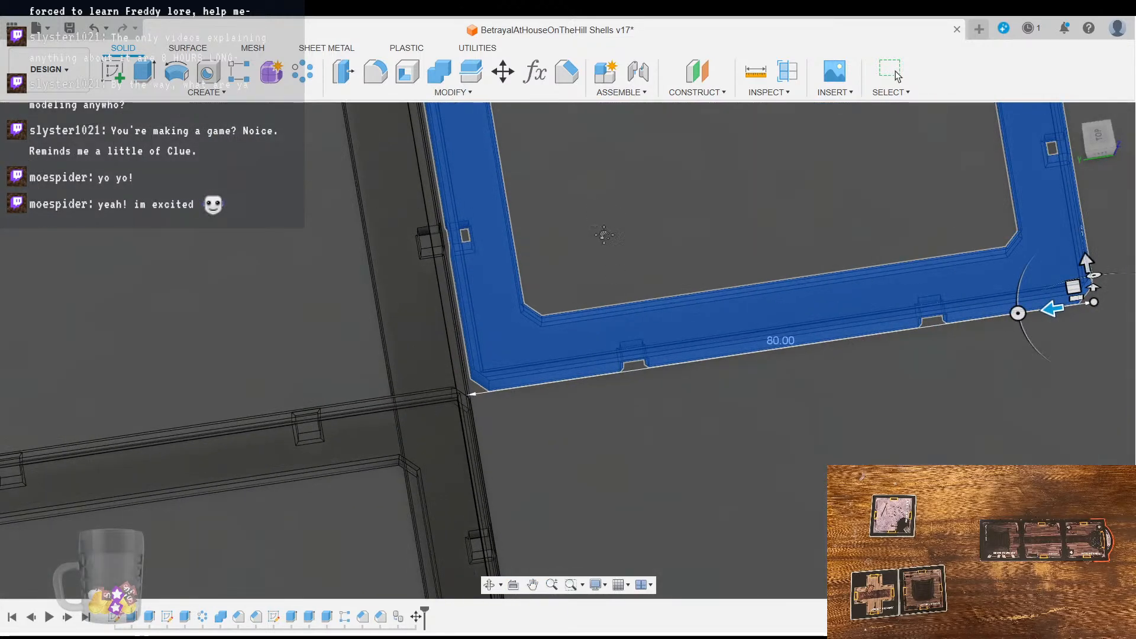
middle_click_drag(599, 208, 668, 513)
middle_click_drag(634, 241, 671, 465)
scroll(412, 477, "up", 2)
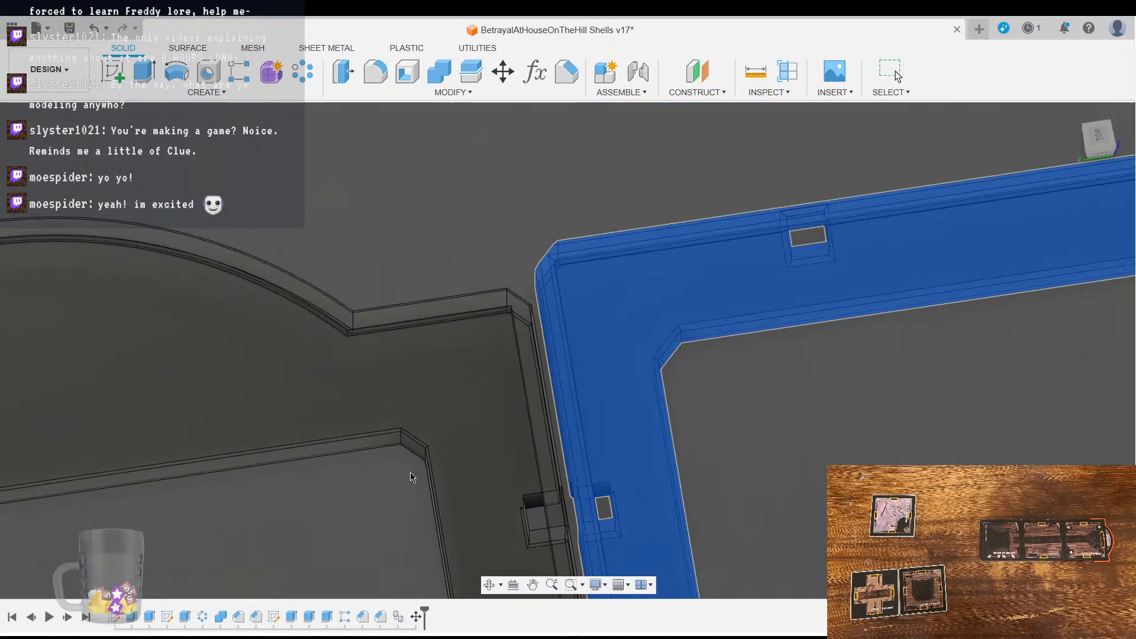
scroll(403, 470, "down", 5)
middle_click_drag(396, 460, 405, 258)
scroll(406, 257, "down", 2)
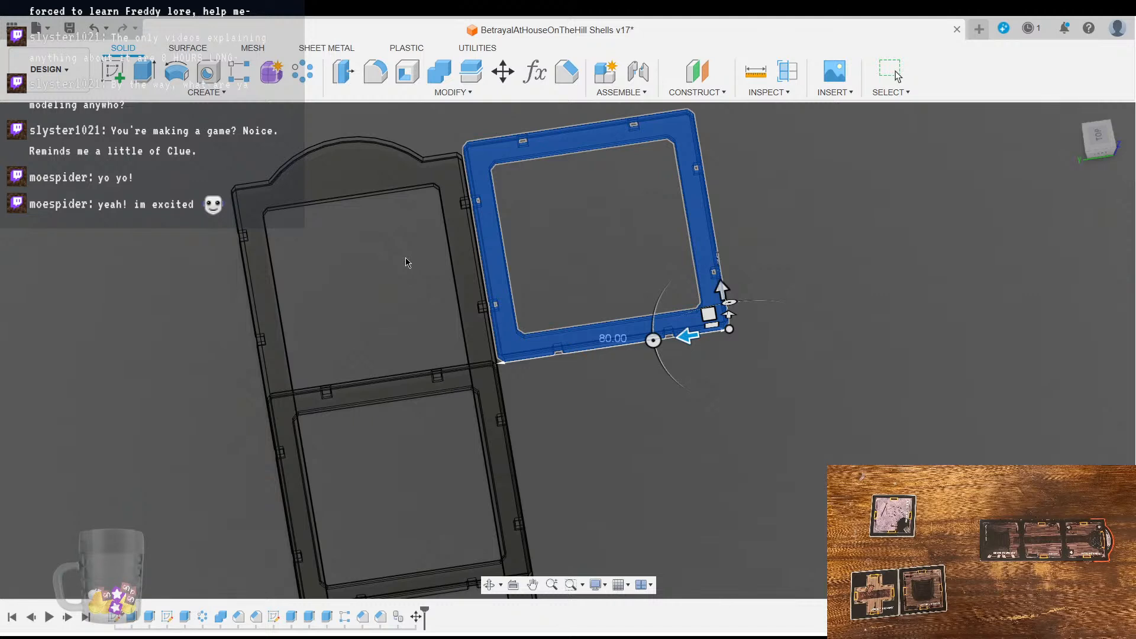
scroll(601, 435, "up", 5)
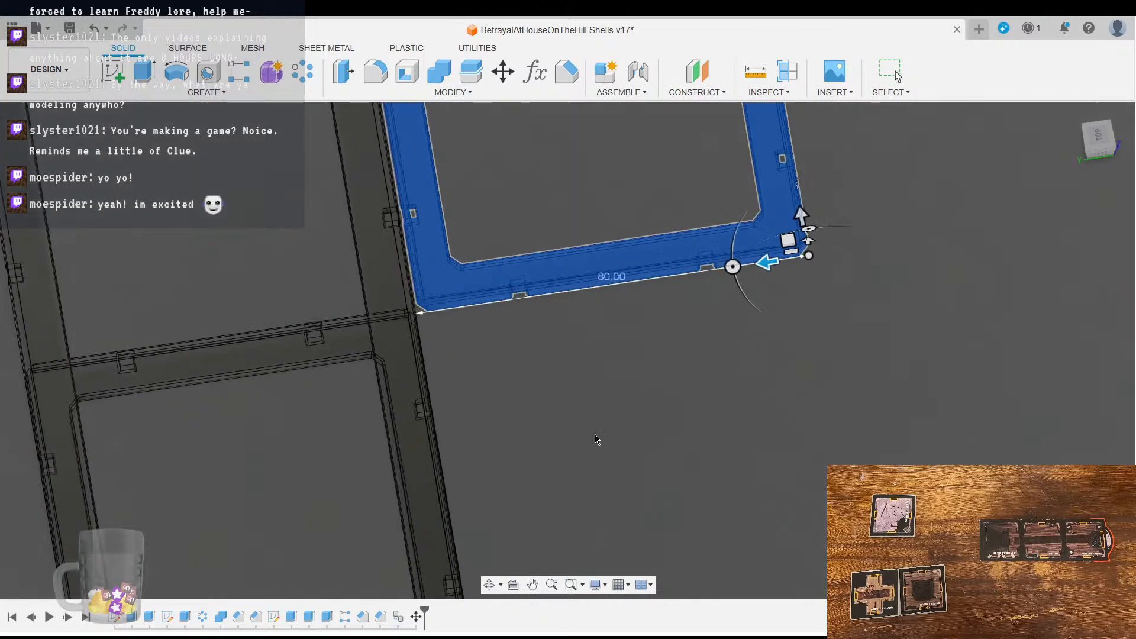
Step: Check the offset frame's notch alignment against the shell's long side from directly above, and cancel the move edit
scroll(532, 419, "down", 8)
middle_click_drag(775, 413, 478, 349, "shift")
left_click(1099, 137)
scroll(530, 328, "up", 3)
scroll(545, 344, "down", 3)
scroll(695, 314, "up", 2)
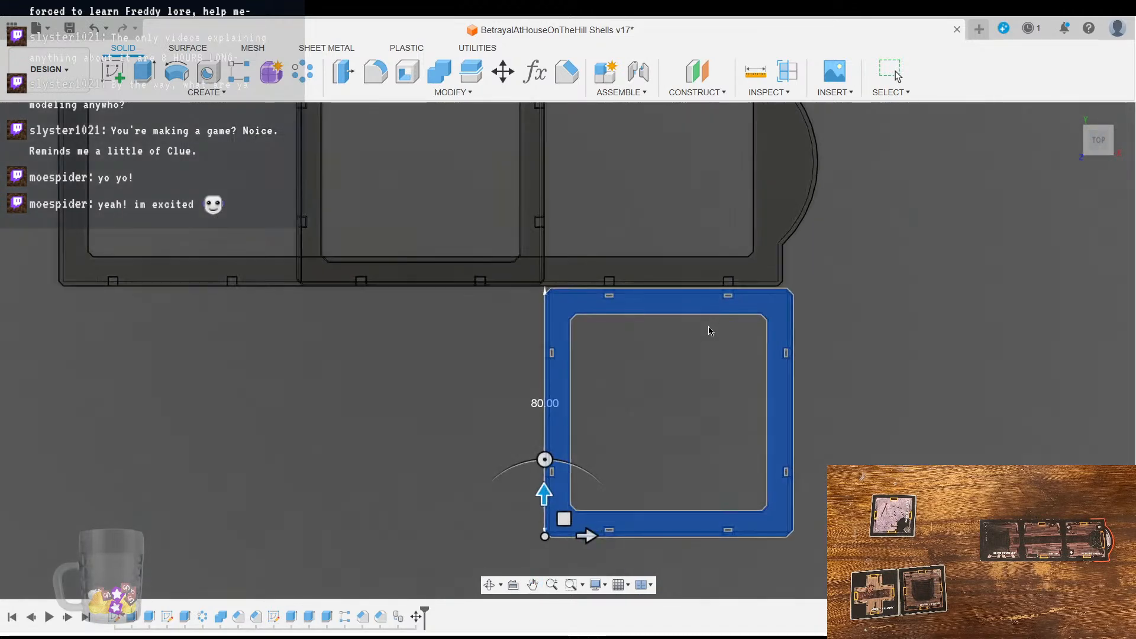
mouse_move(692, 375)
middle_mouse_down()
mouse_move(659, 375)
mouse_move(672, 380)
middle_mouse_up()
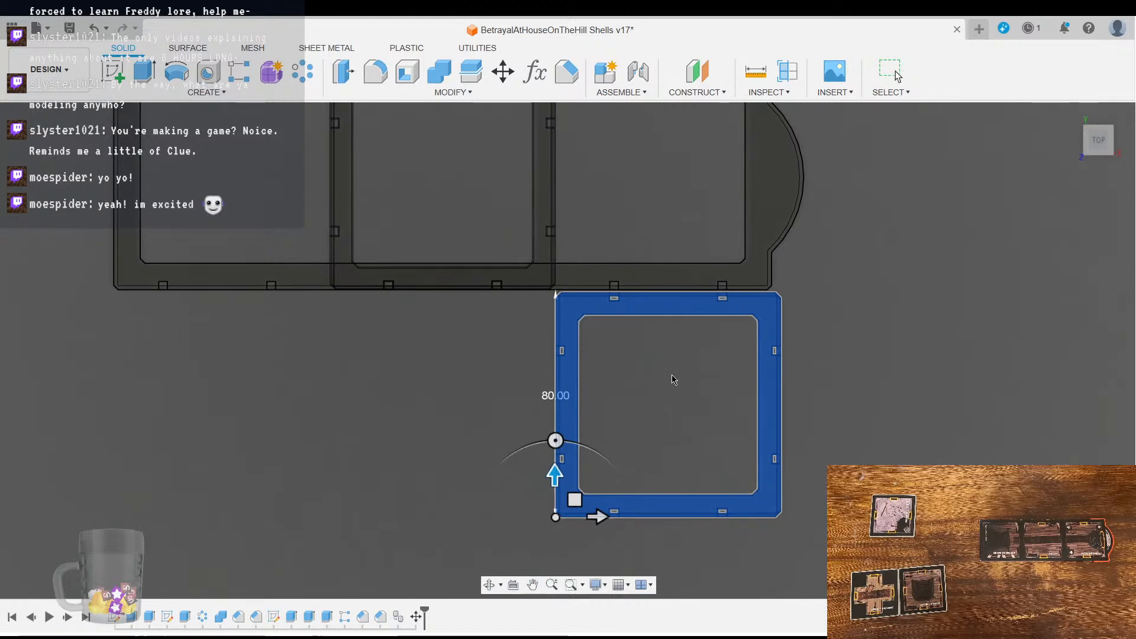
middle_click_drag(672, 374, 700, 366)
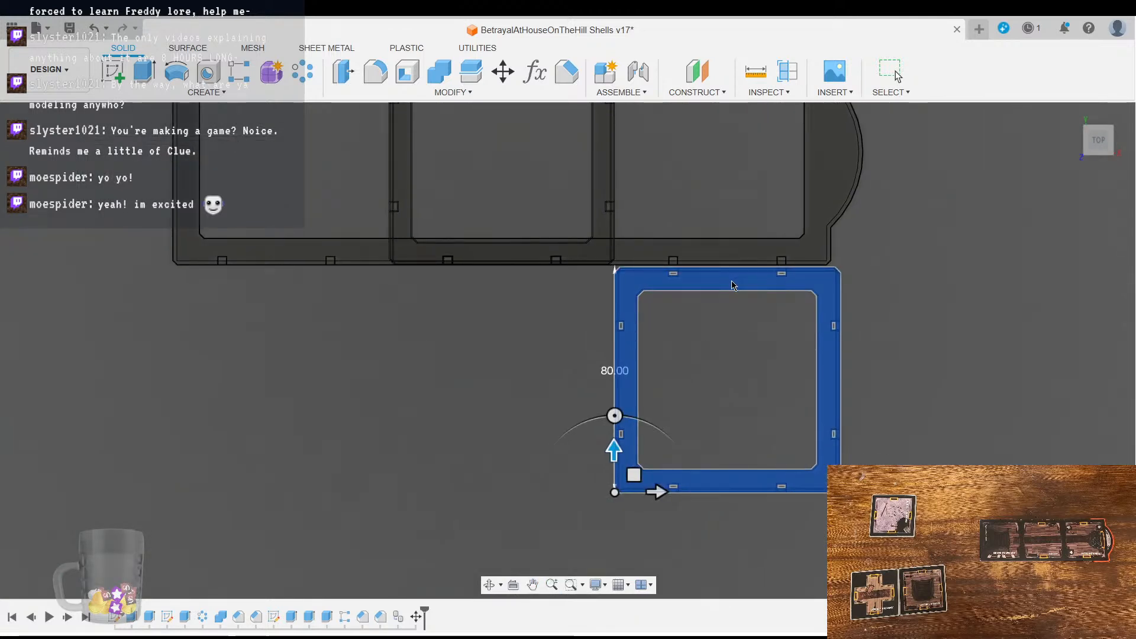
middle_click_drag(522, 404, 398, 405)
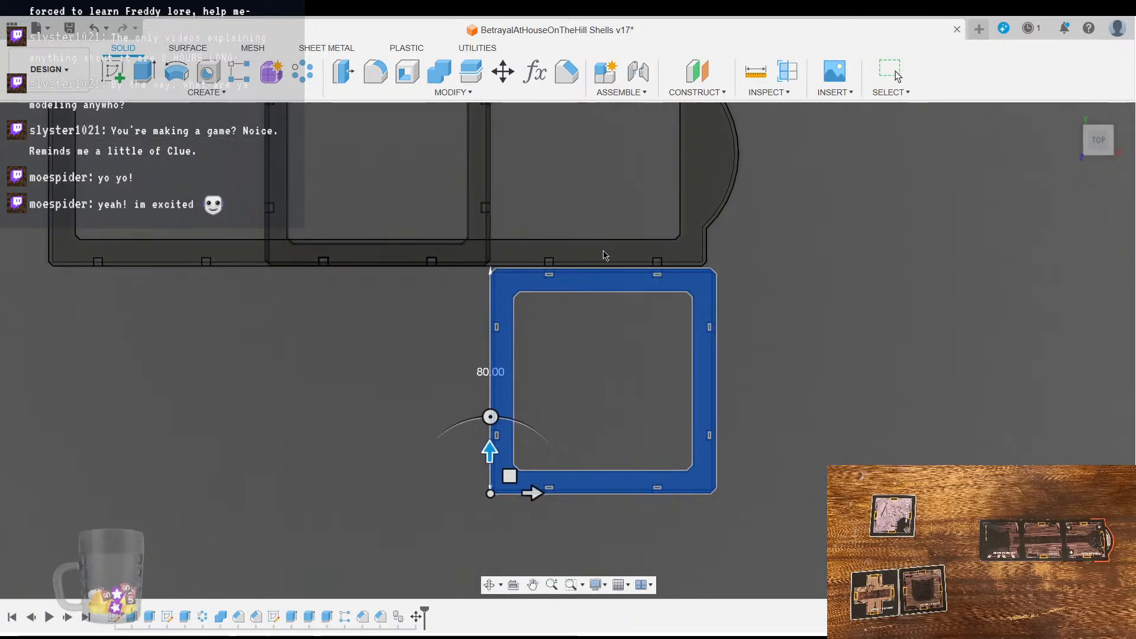
middle_click_drag(383, 351, 528, 422)
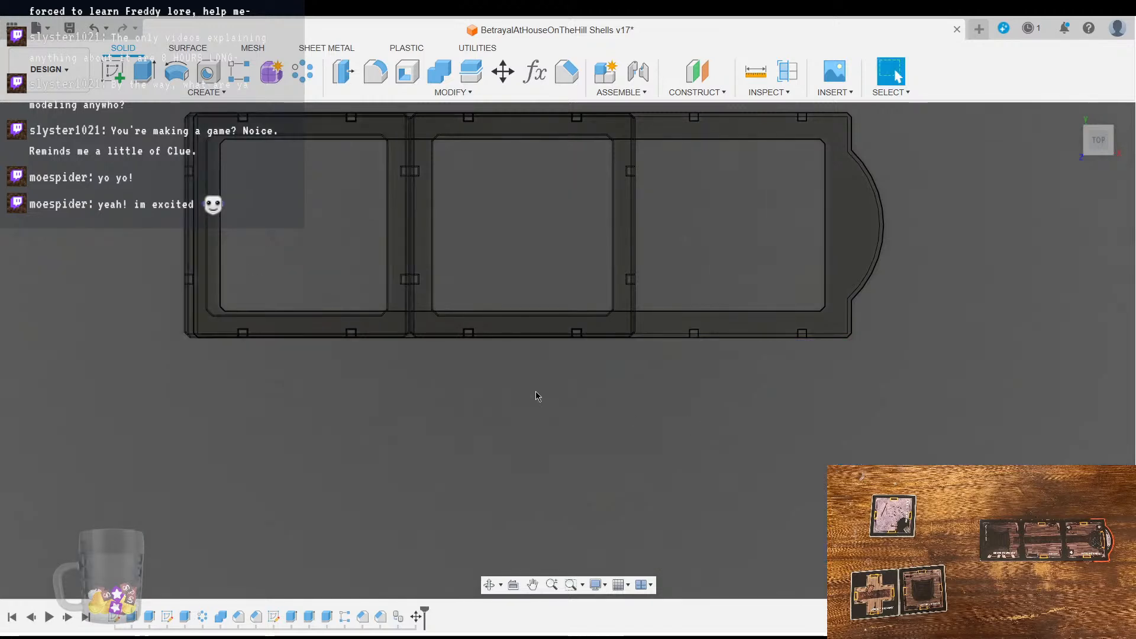
Step: Select the middle frame body and the end frame copy in turn to identify them in the top view
left_click(105, 228)
mouse_move(529, 422)
middle_mouse_down()
mouse_move(535, 497)
mouse_move(521, 434)
middle_mouse_up()
scroll(527, 444, "up", 3)
scroll(526, 443, "down", 3)
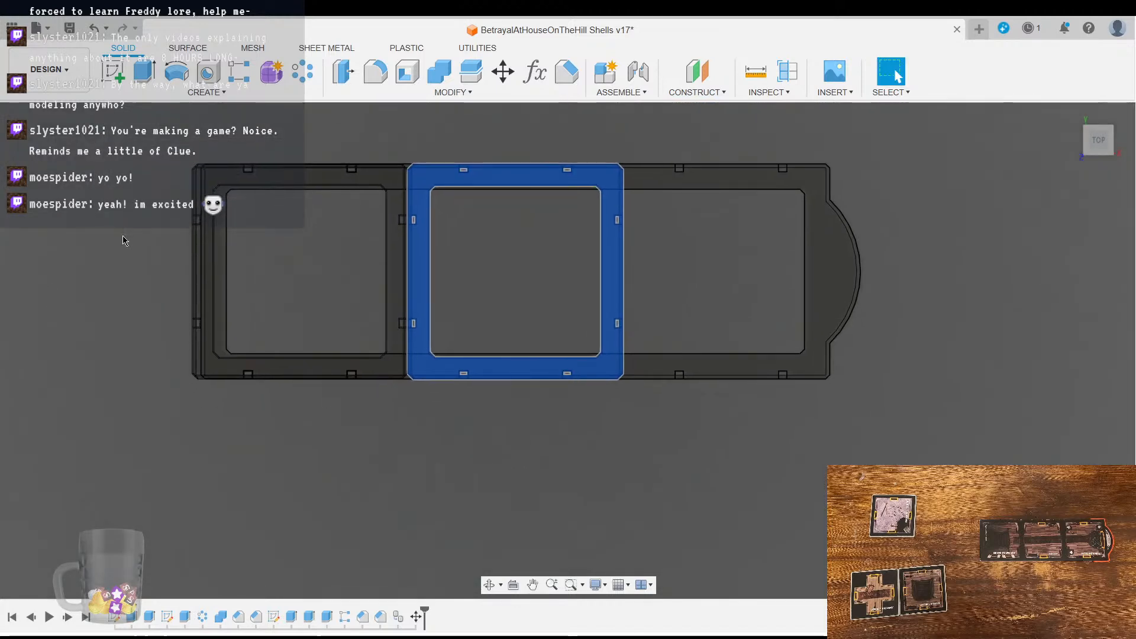
left_click(109, 257)
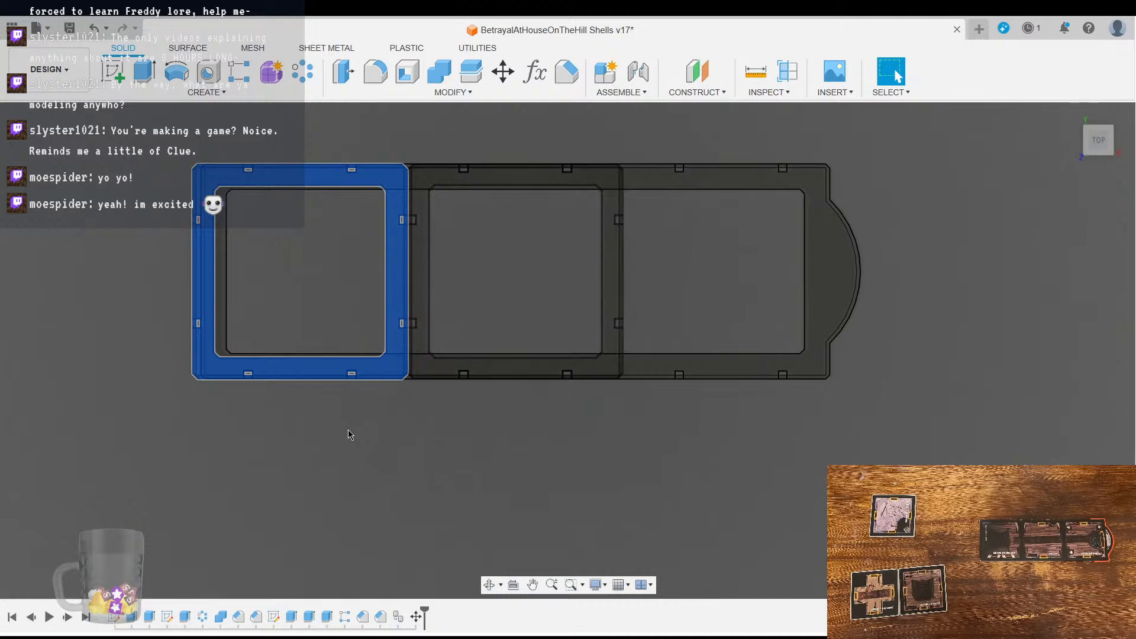
middle_click_drag(405, 456, 454, 482)
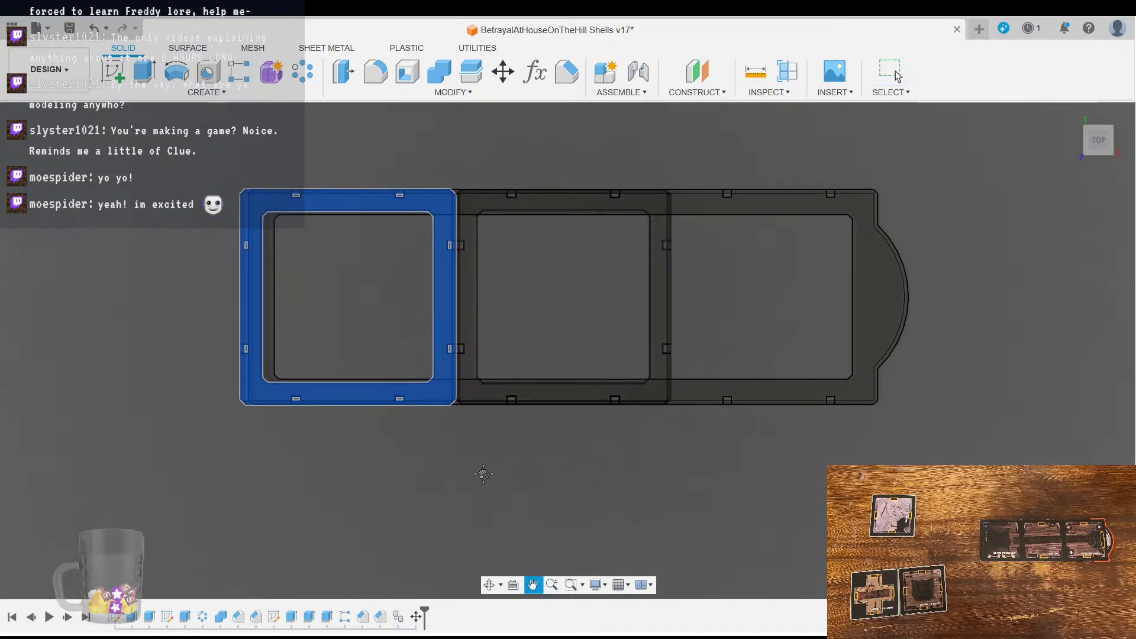
scroll(401, 498, "up", 2)
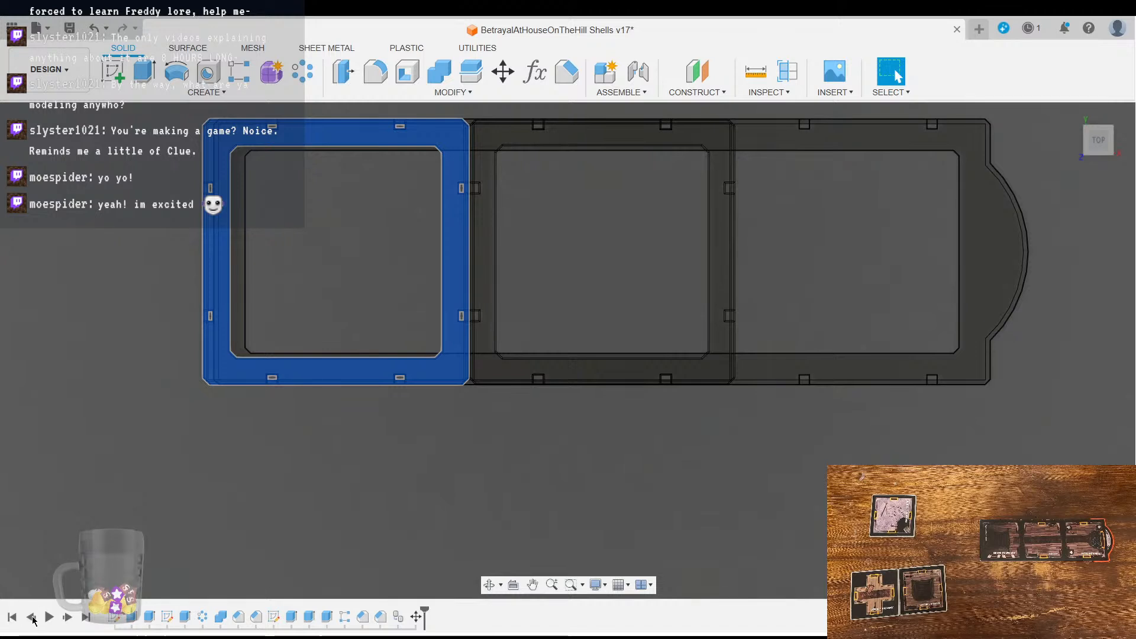
Step: Roll the timeline back to just before the frame copy, and hide the single-tile frame body to isolate the three-tile shell
left_click_drag(424, 610, 394, 621)
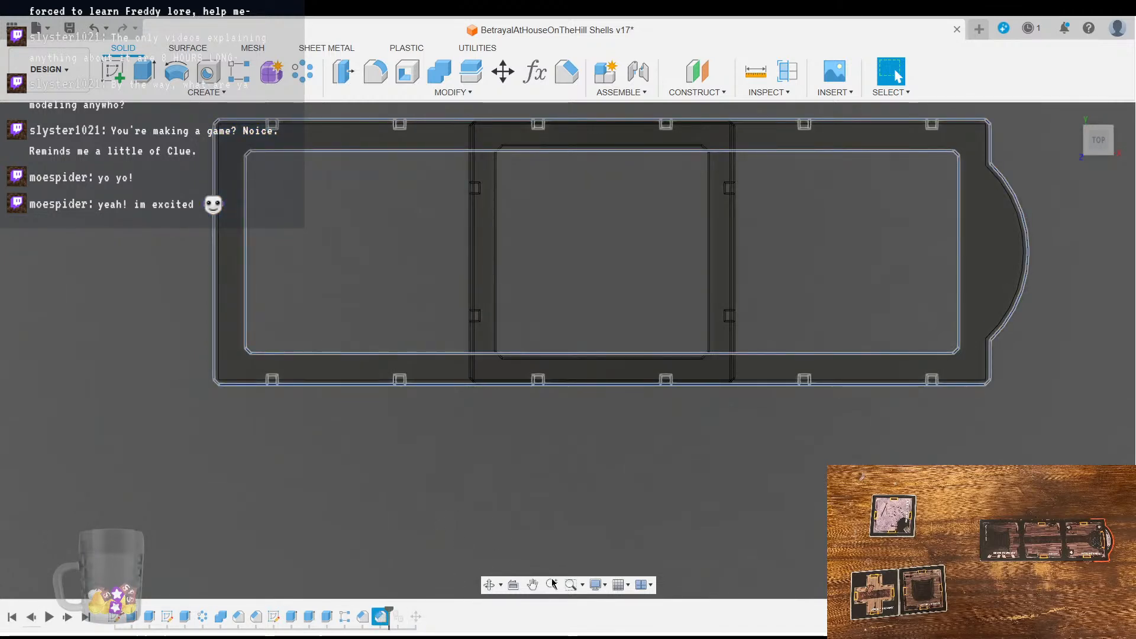
left_click(596, 513)
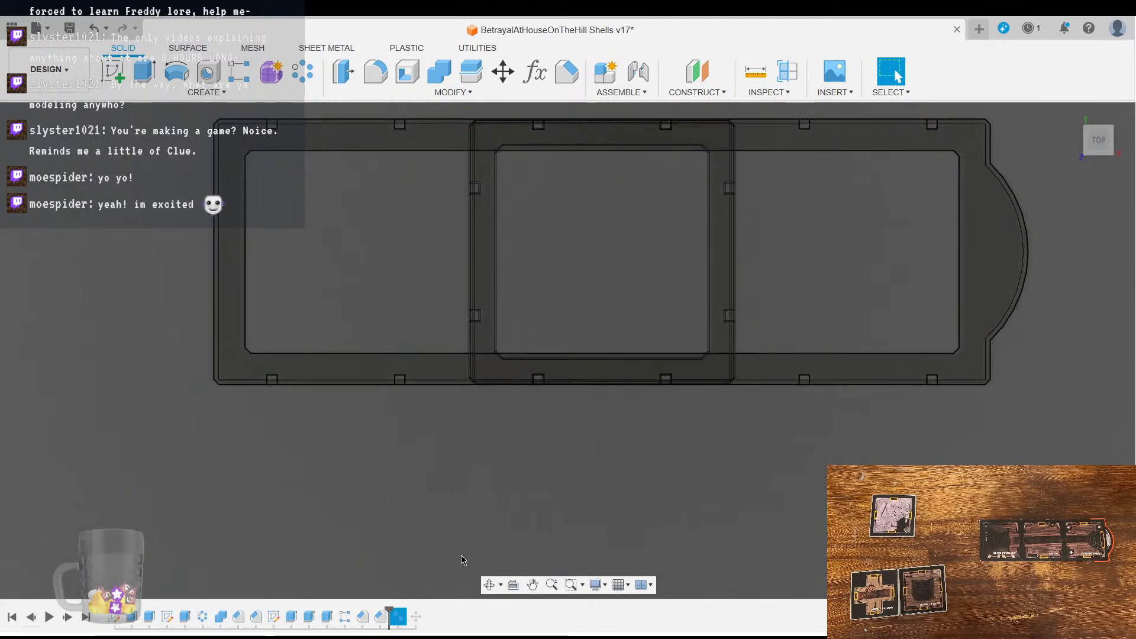
left_click(489, 584)
left_click_drag(518, 502, 471, 432)
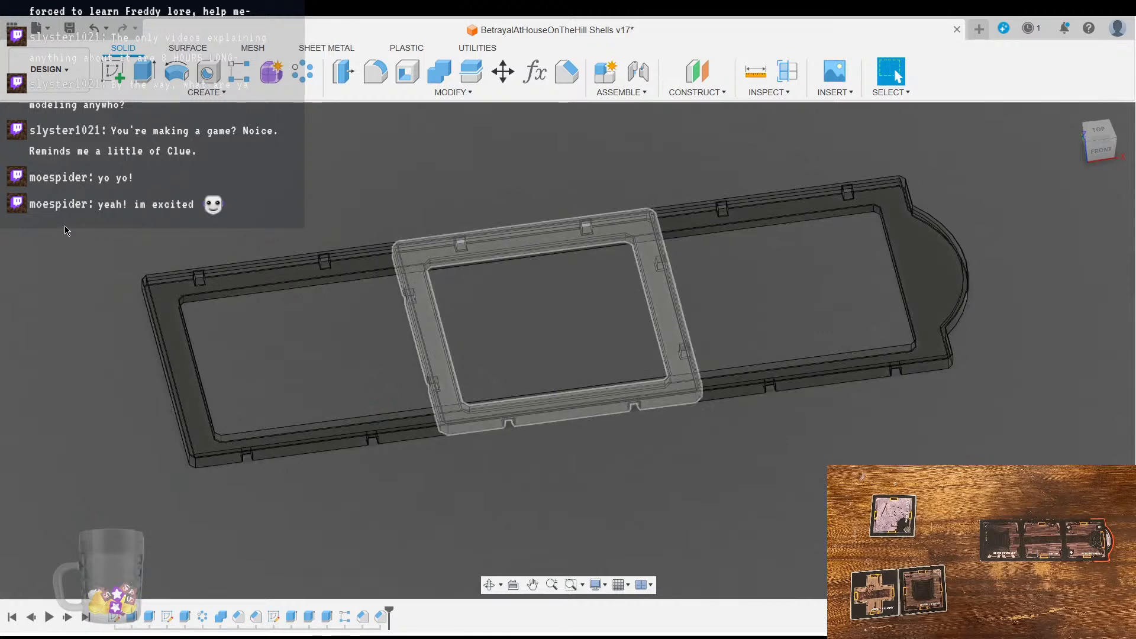
left_click(65, 232)
scroll(615, 500, "up", 2)
scroll(619, 488, "down", 2)
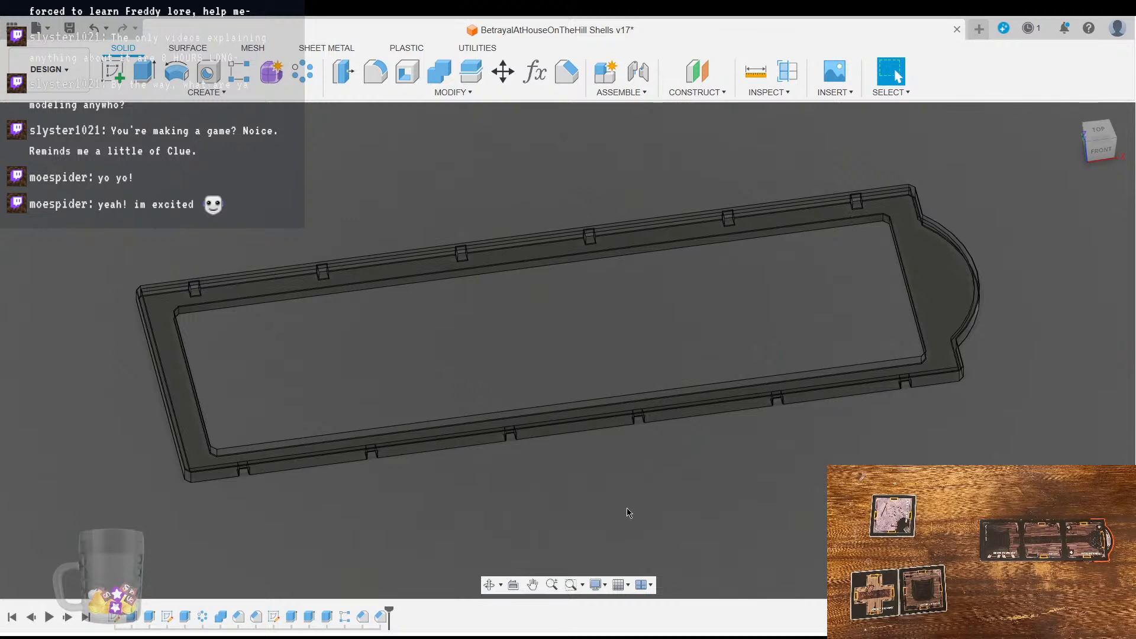
scroll(627, 508, "up", 2)
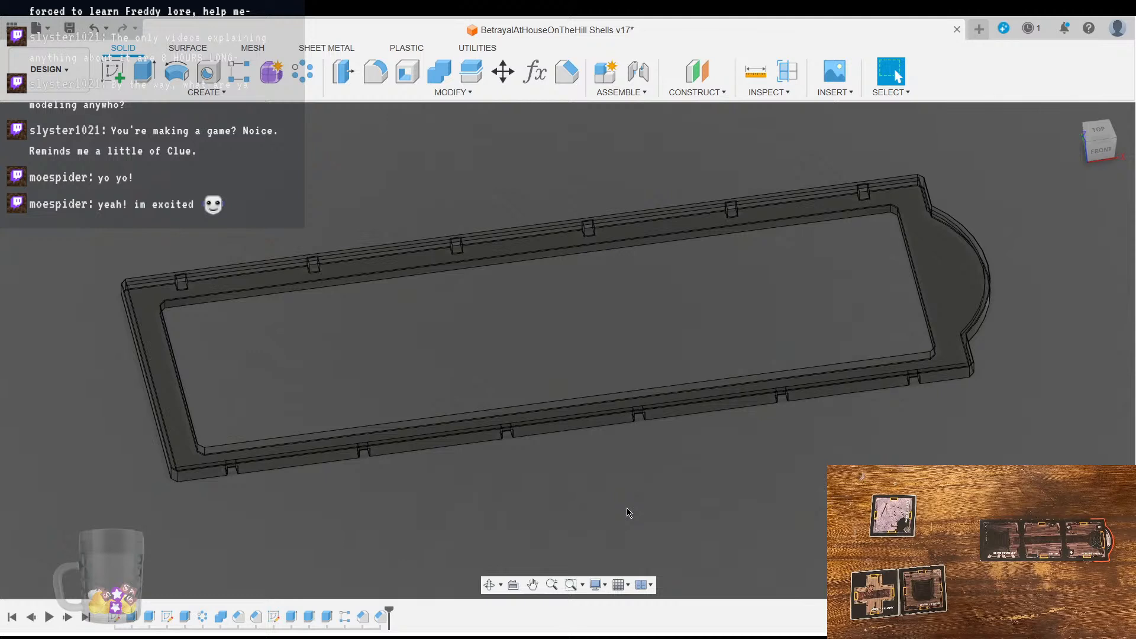
Step: Open the shell's base outline sketch to review its rectangle, offset and end-arc dimensions, and finish the sketch
scroll(629, 513, "up", 2)
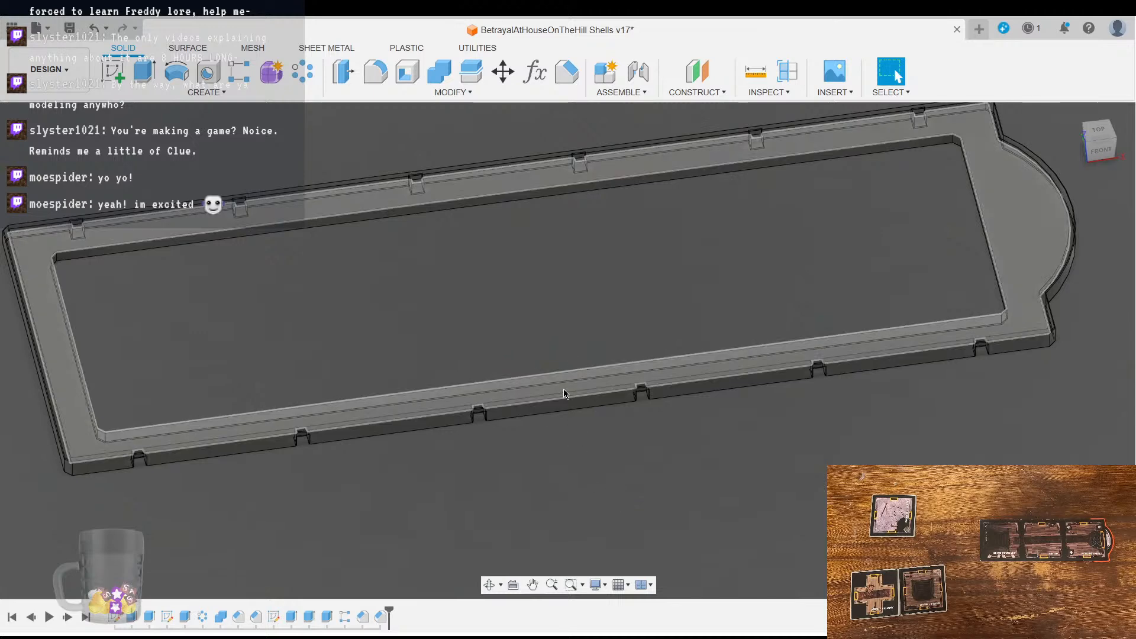
middle_click_drag(665, 500, 704, 521, "shift")
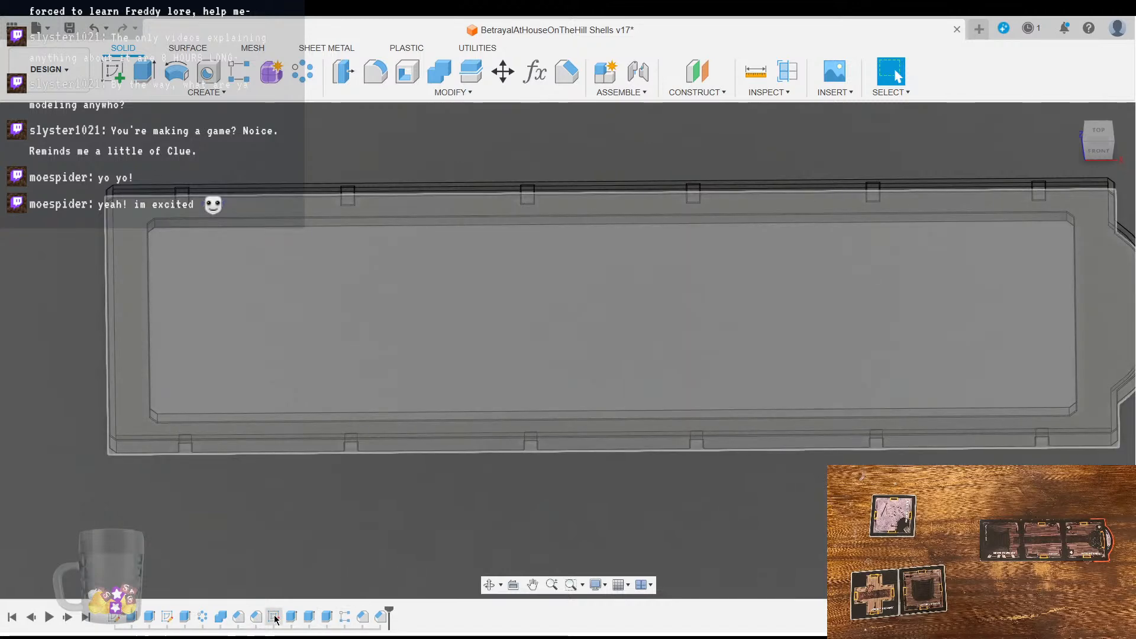
double_click(274, 617)
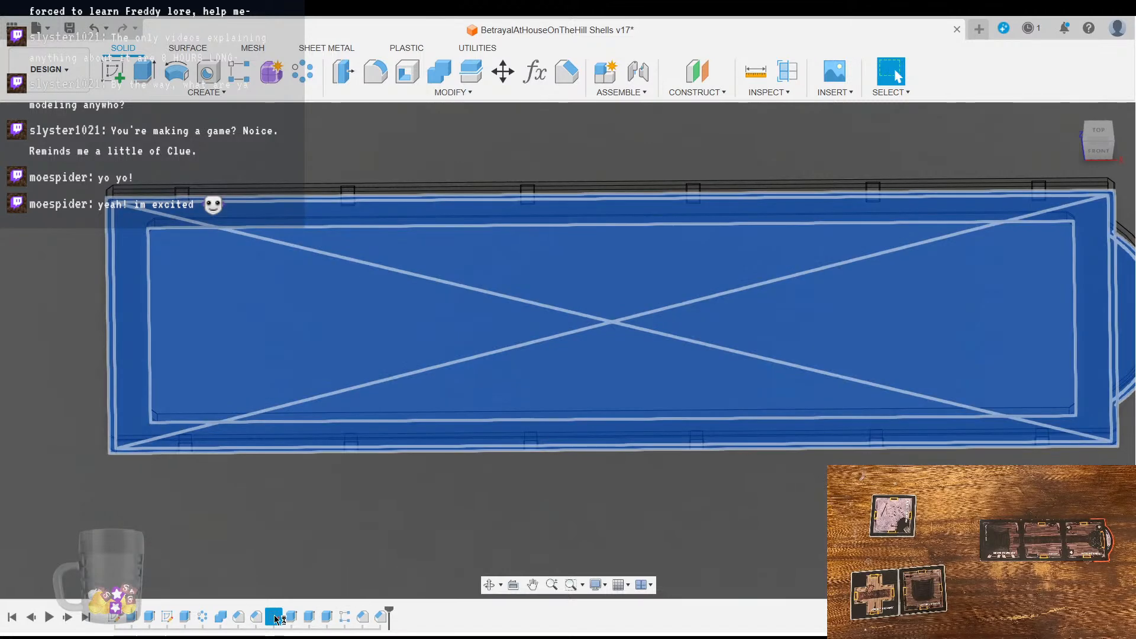
middle_click_drag(639, 296, 577, 202)
scroll(576, 201, "down", 2)
mouse_move(564, 242)
middle_mouse_down()
mouse_move(534, 282)
mouse_move(557, 233)
mouse_move(548, 241)
middle_mouse_up()
scroll(534, 282, "up", 3)
scroll(534, 283, "down", 2)
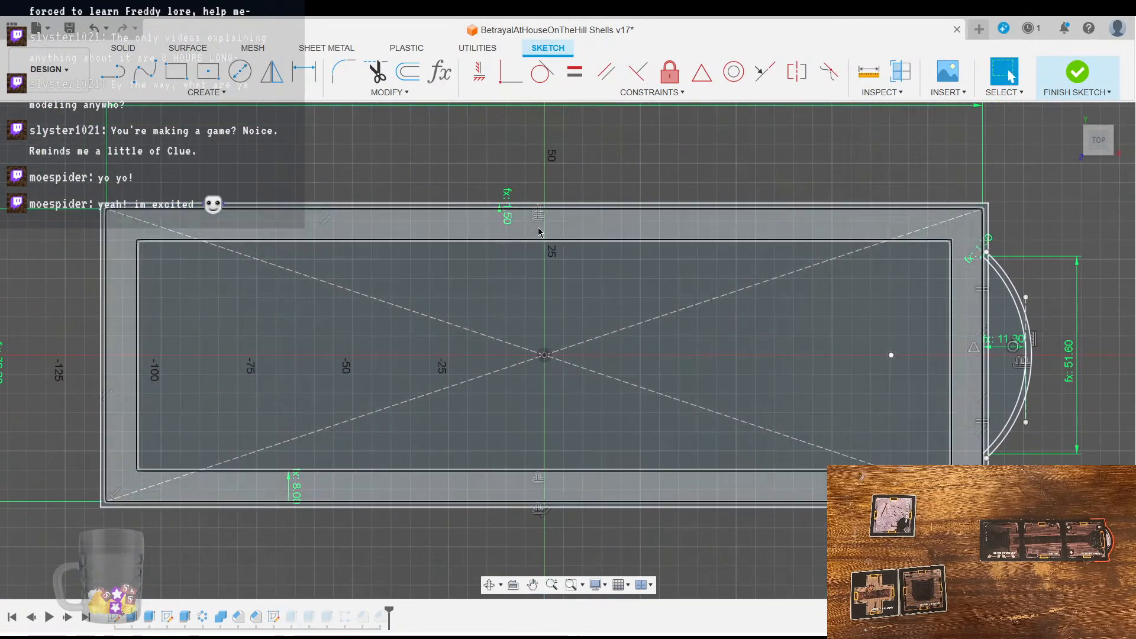
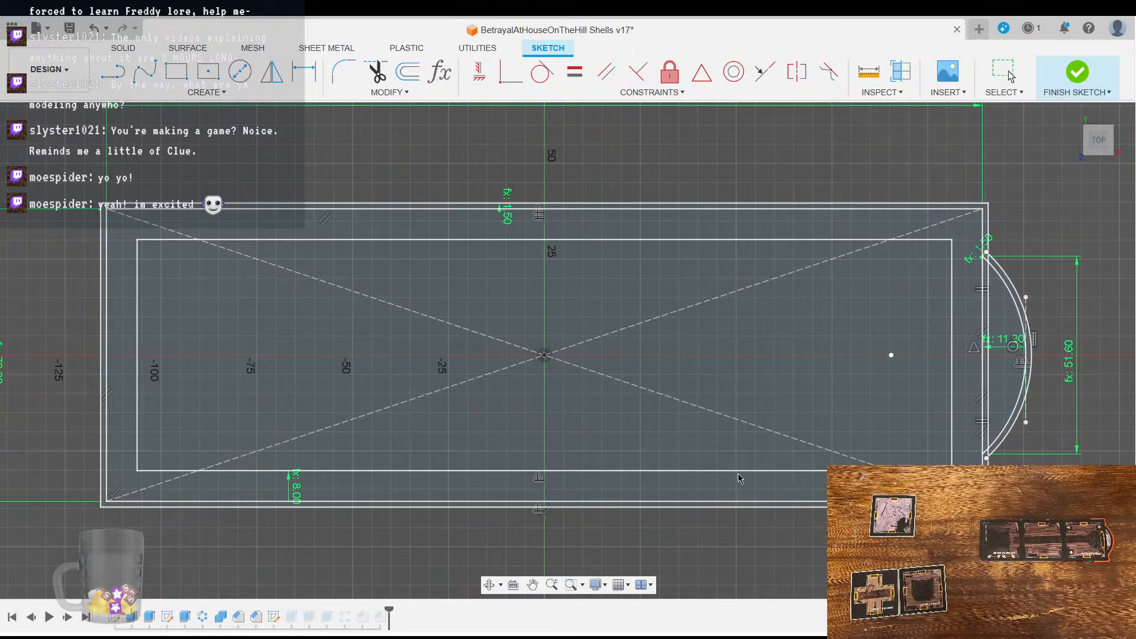
left_click(1076, 72)
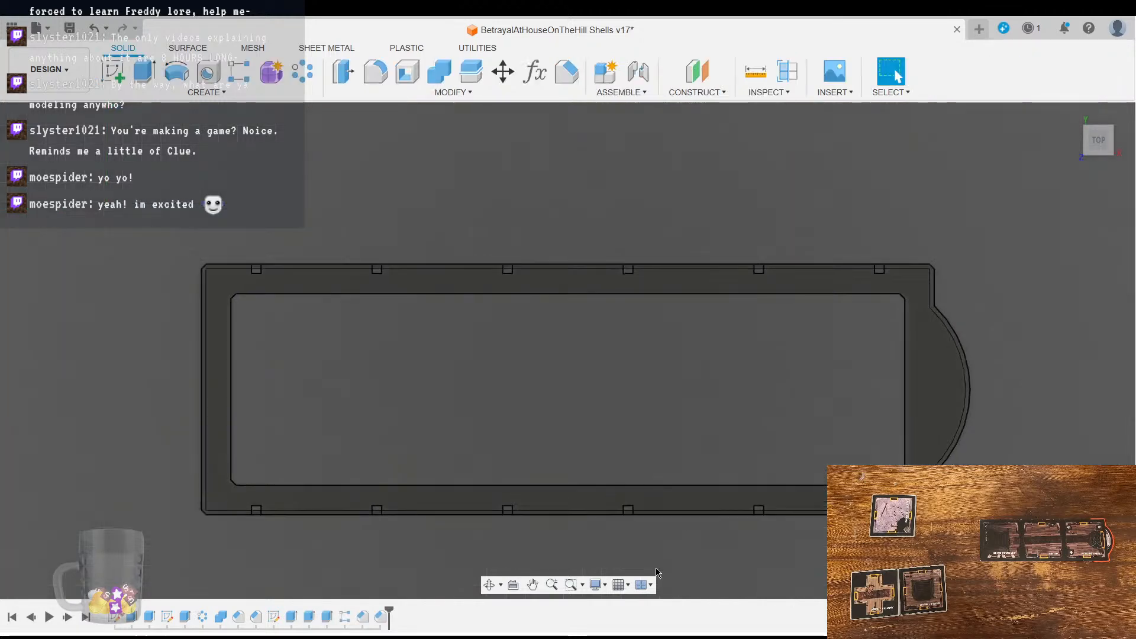
Step: Examine the three-tile shell's notch placement along both long sides, from an angle and from directly above
middle_click_drag(699, 517, 676, 508)
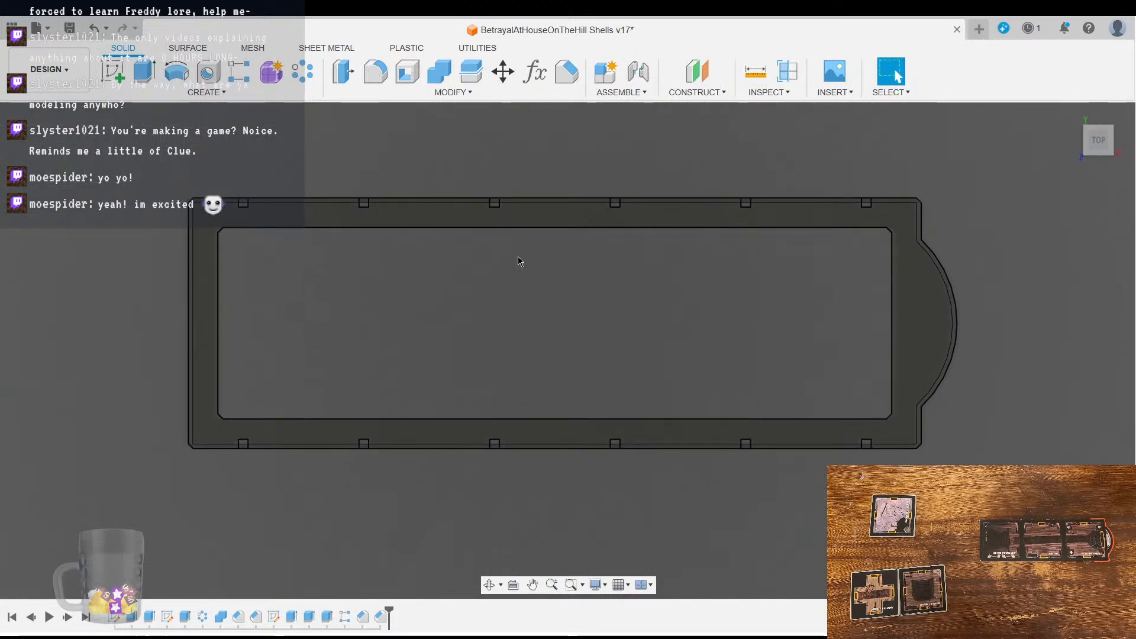
left_click_drag(453, 242, 630, 422)
middle_click_drag(740, 535, 738, 479, "shift")
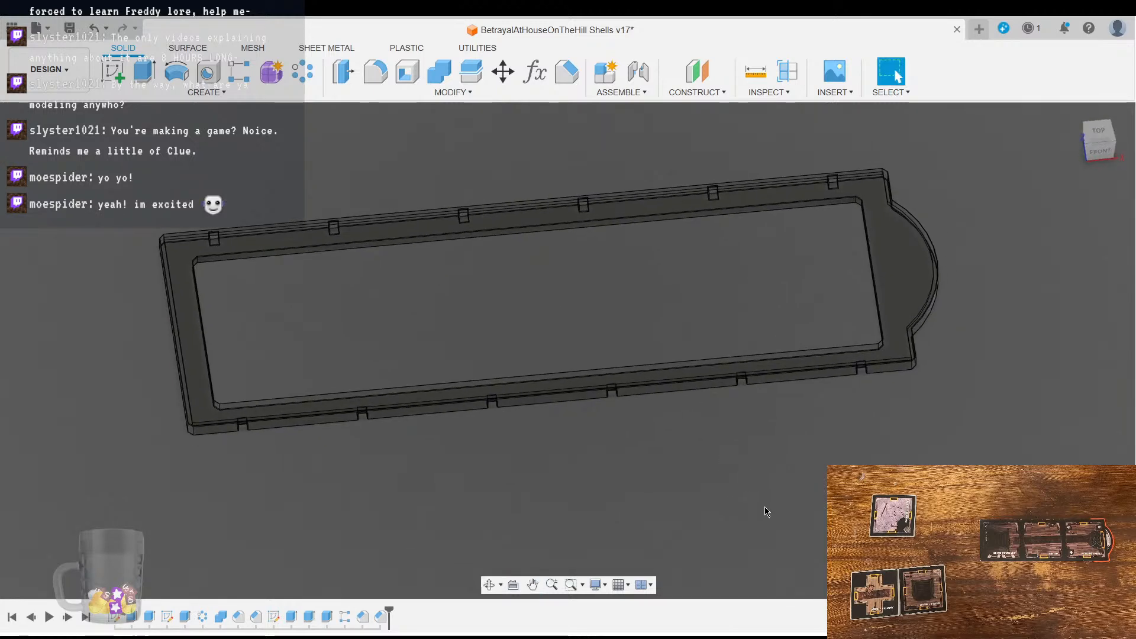
scroll(752, 496, "up", 2)
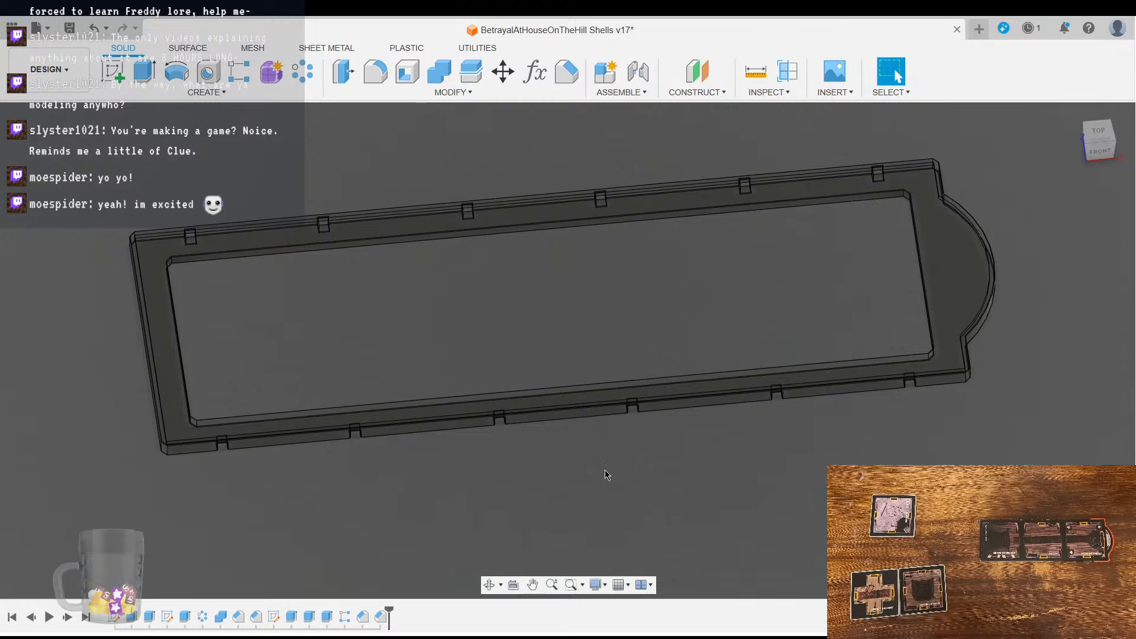
middle_click_drag(448, 499, 458, 496)
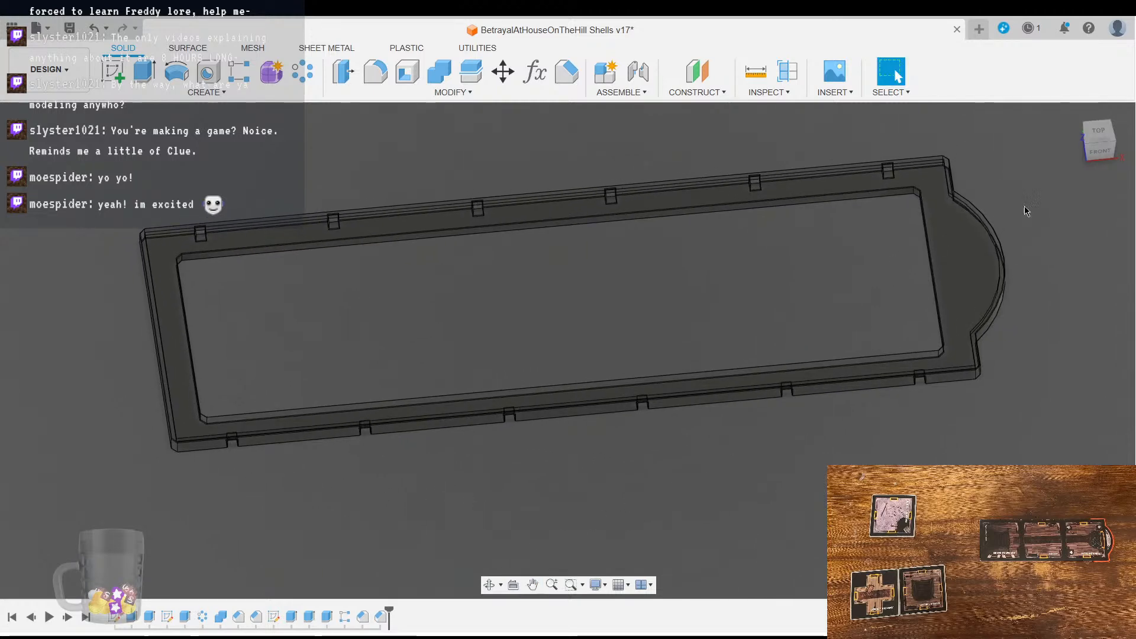
left_click(1098, 133)
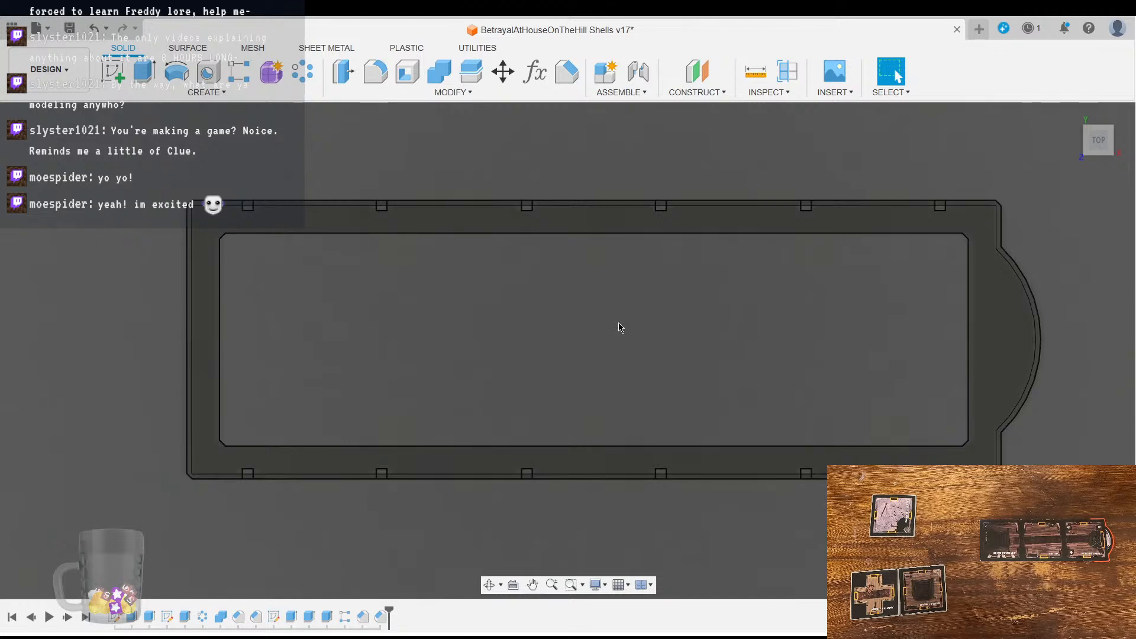
middle_click_drag(608, 375, 579, 267)
scroll(534, 276, "up", 2)
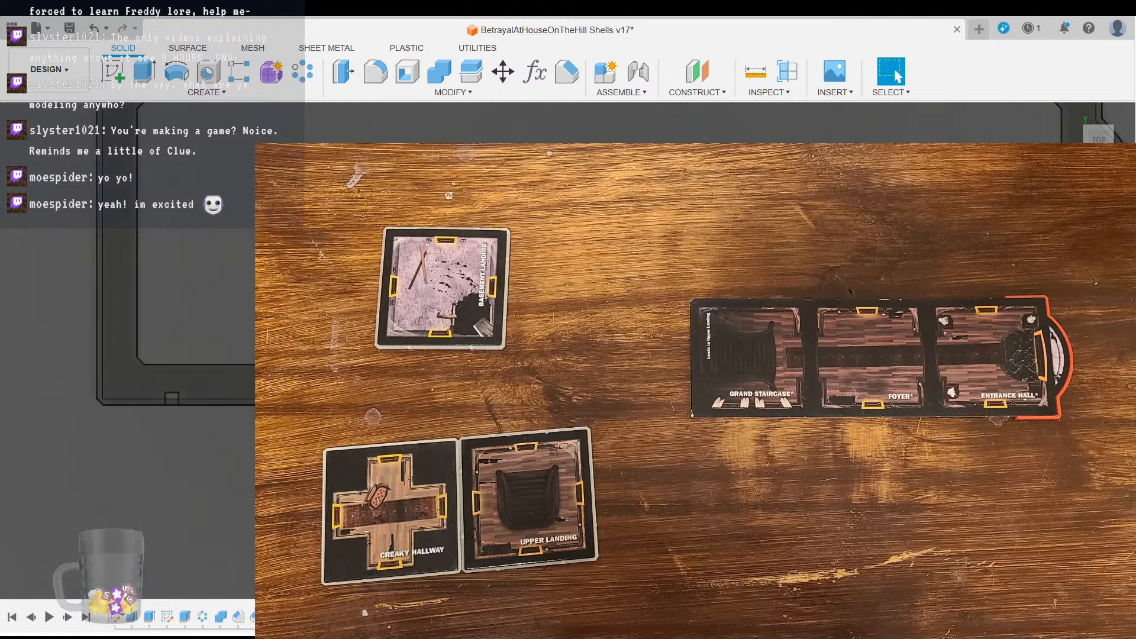
scroll(272, 301, "down", 2)
middle_click_drag(272, 302, 208, 354)
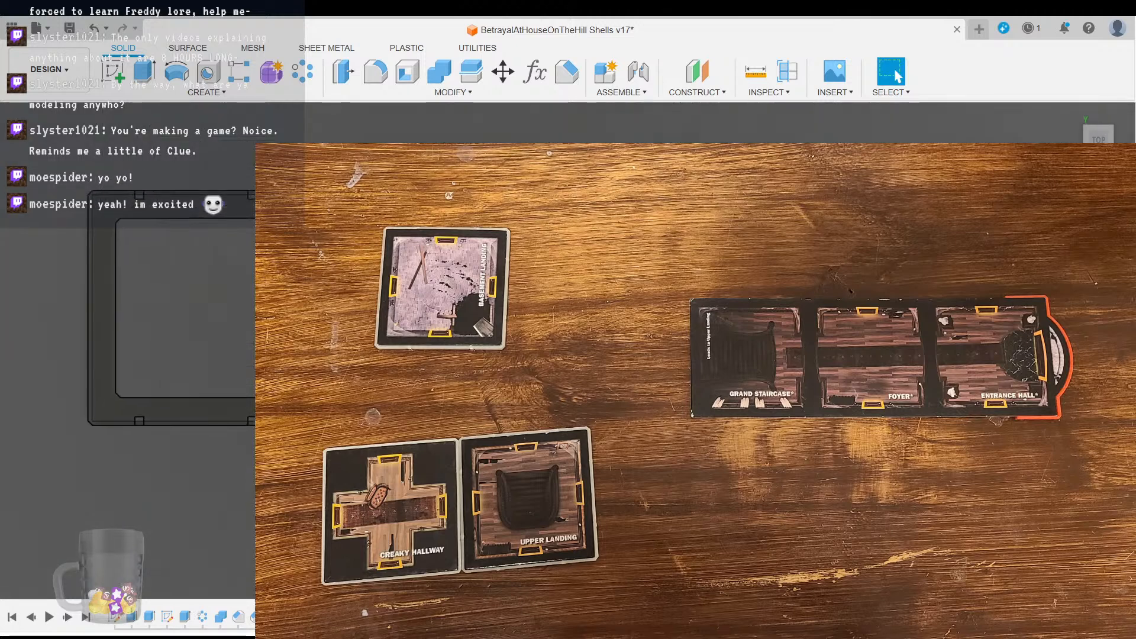
middle_click_drag(473, 343, 627, 356)
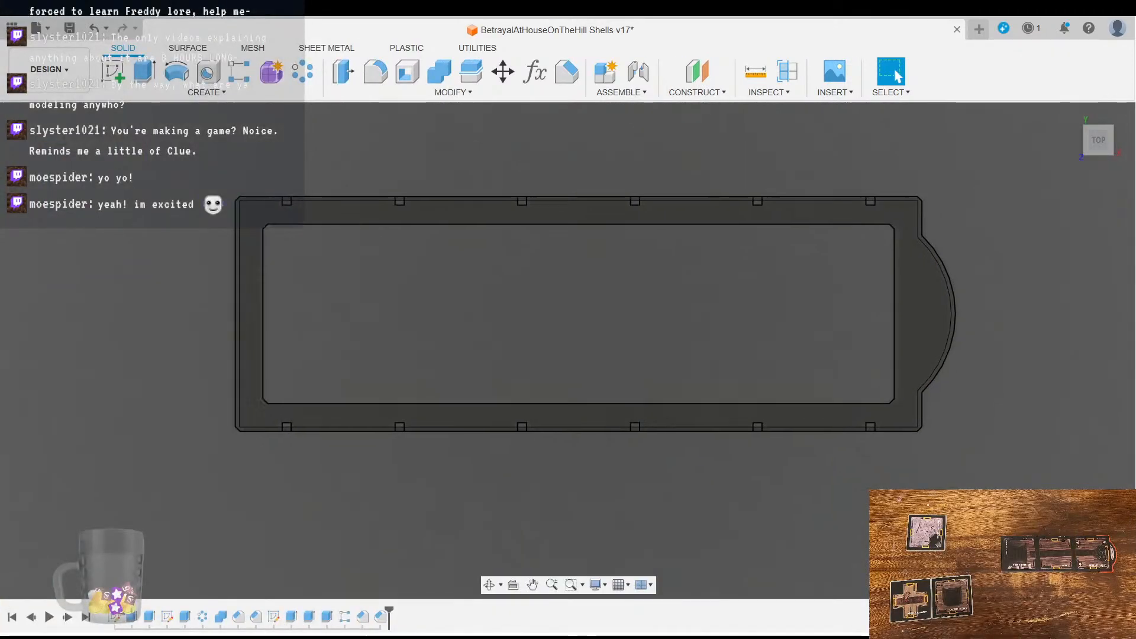
Step: Sketch a rectangle on the front plane that encloses the shell's full length and height, and finish the sketch
left_click(112, 71)
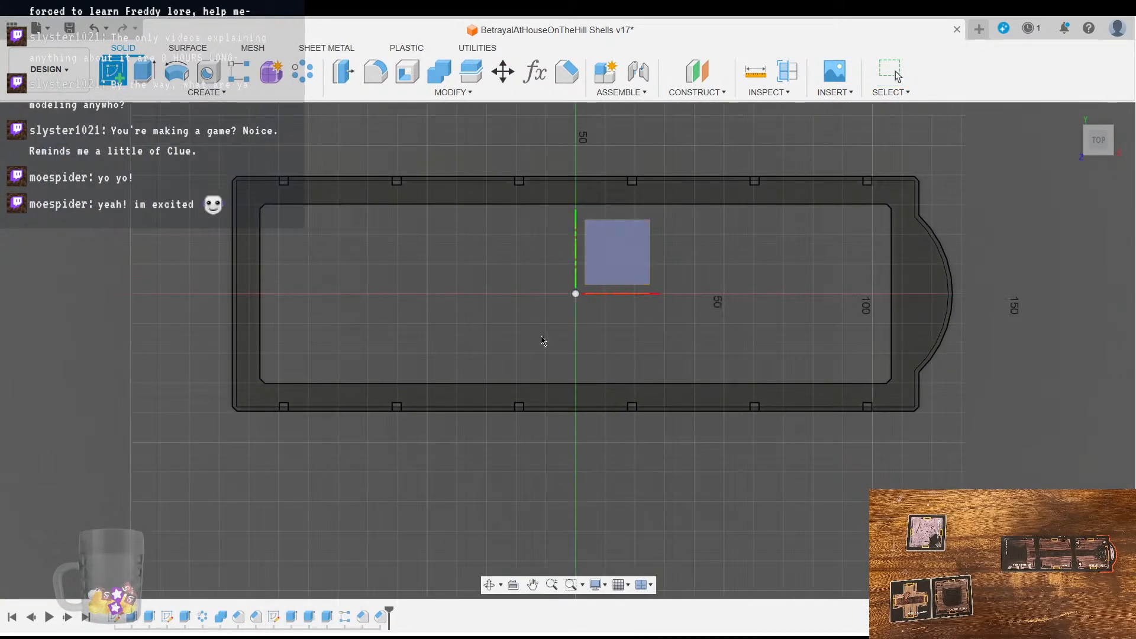
left_click(570, 285)
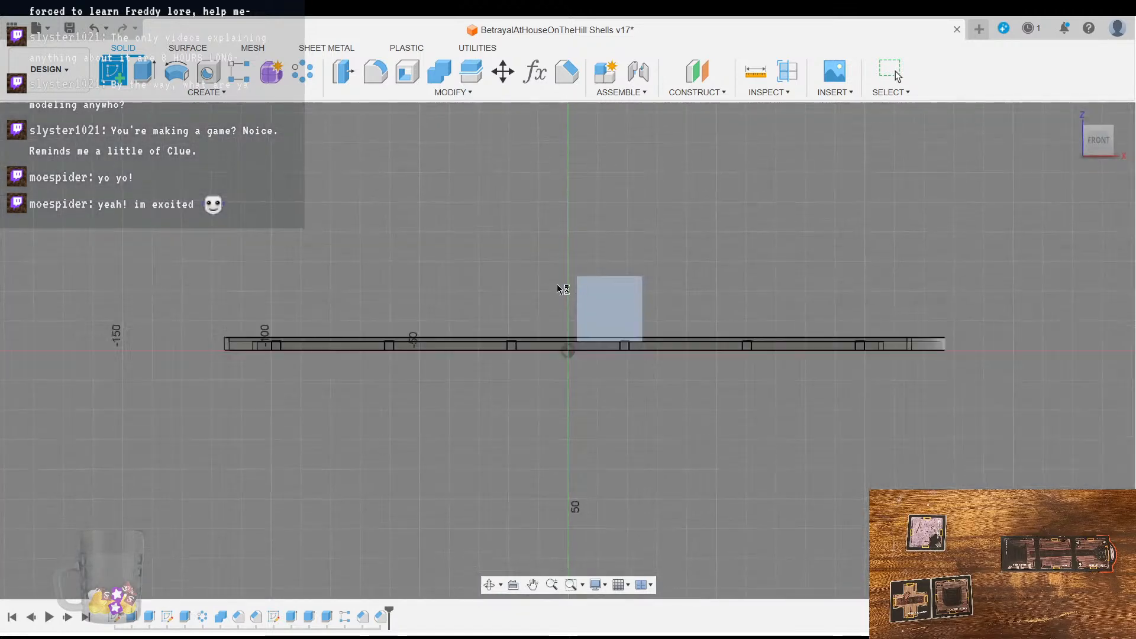
left_click(176, 71)
left_click(201, 296)
middle_click_drag(791, 405, 579, 400)
left_click(747, 369)
middle_click_drag(459, 435, 680, 414)
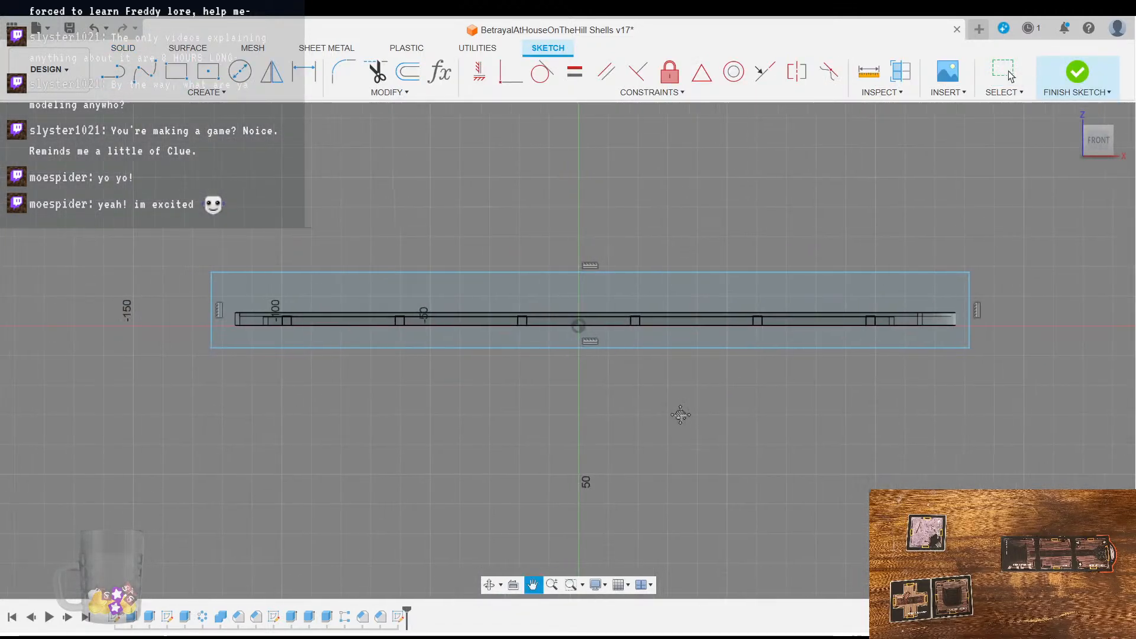
mouse_move(454, 390)
middle_mouse_down("shift")
mouse_move(464, 468)
mouse_move(473, 451)
middle_mouse_up("shift")
scroll(474, 450, "down", 3)
key("Escape")
key("e")
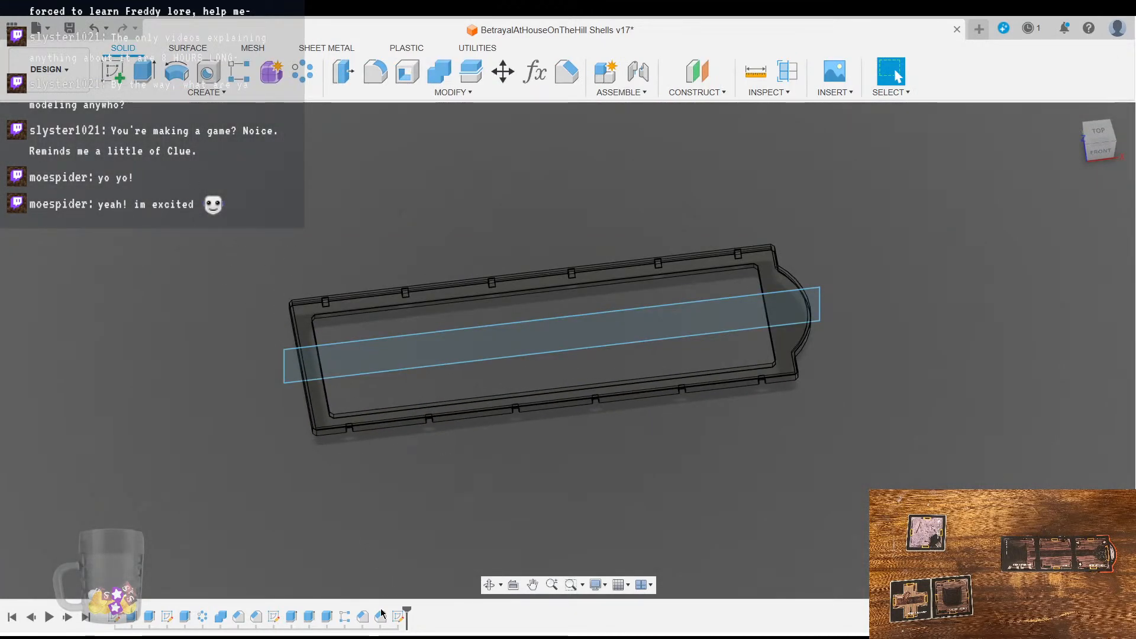
double_click(398, 617)
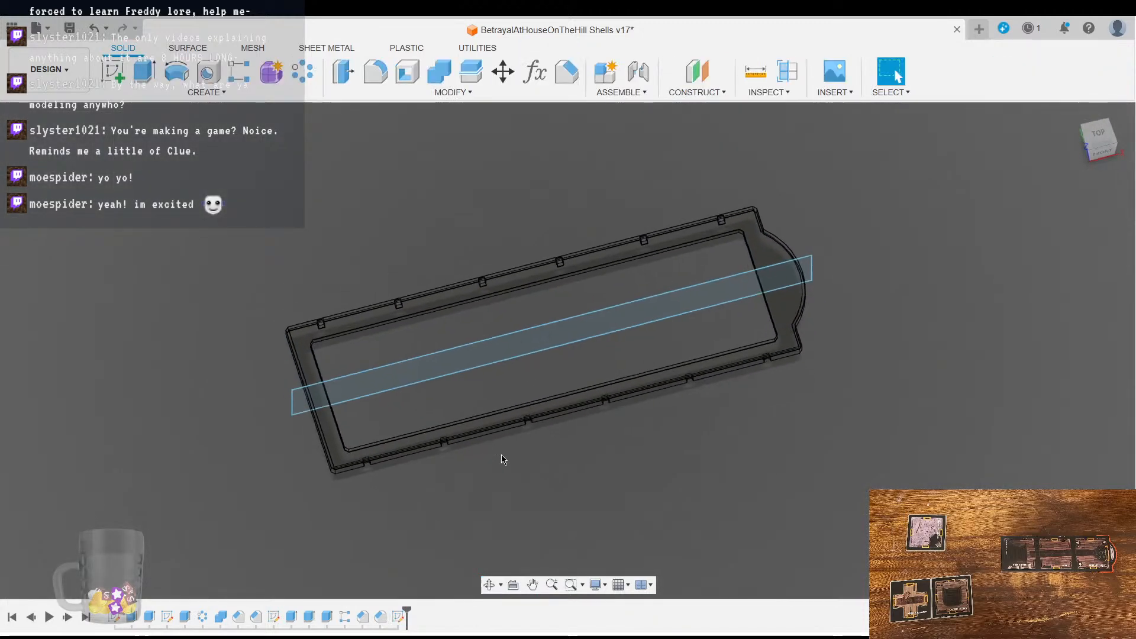
Step: Create a construction plane offset 33 mm from the front plane, inside the border of the shell's front long side
middle_click_drag(620, 349, 565, 297)
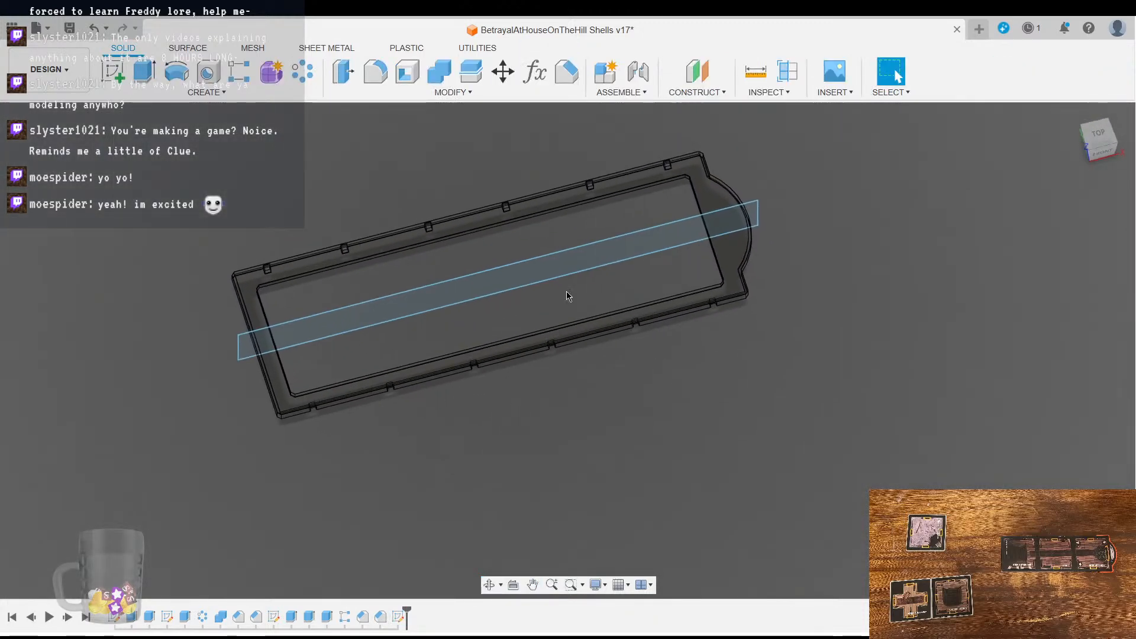
scroll(568, 301, "up", 3)
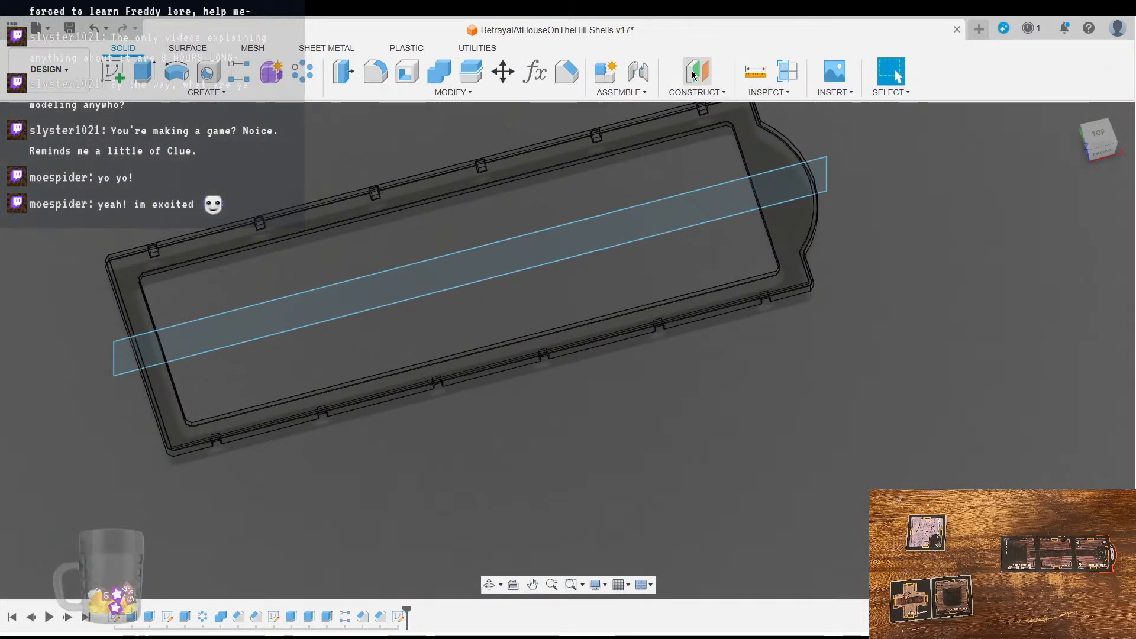
left_click(695, 72)
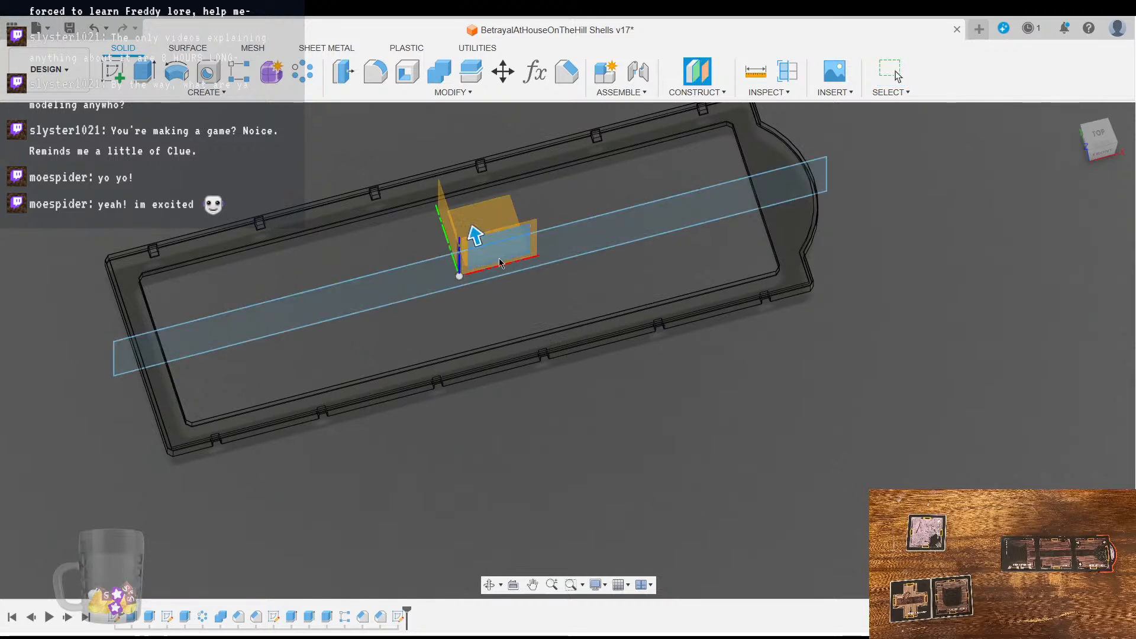
left_click(1098, 141)
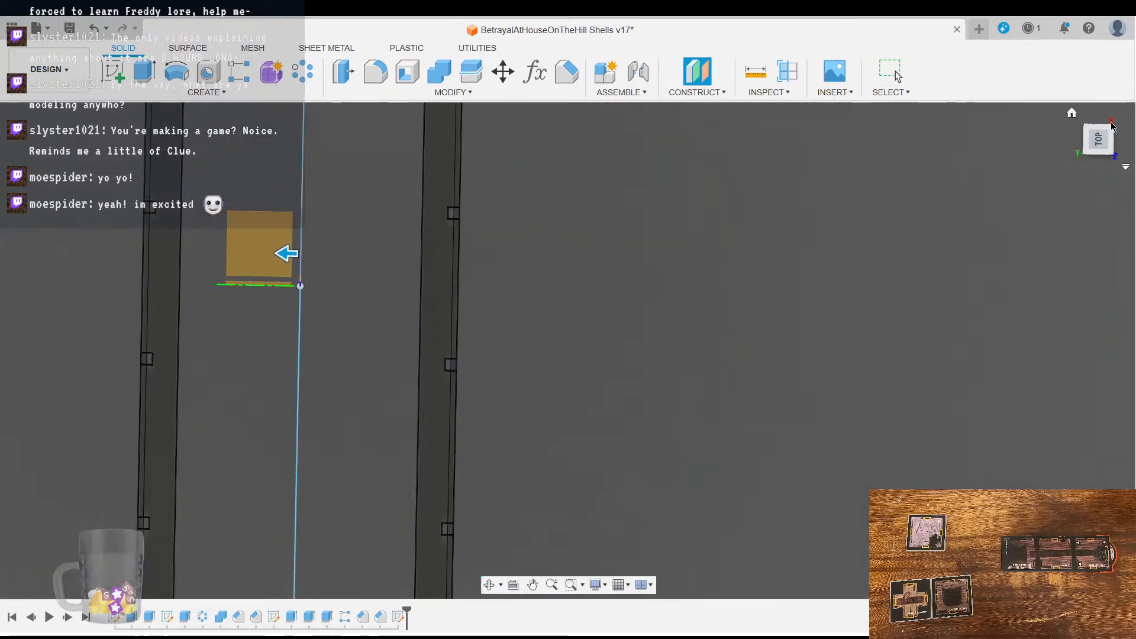
left_click_drag(345, 296, 532, 302)
scroll(526, 349, "down", 3)
scroll(513, 356, "up", 4)
scroll(592, 346, "up", 5)
left_click_drag(444, 228, 420, 228)
scroll(513, 393, "down", 4)
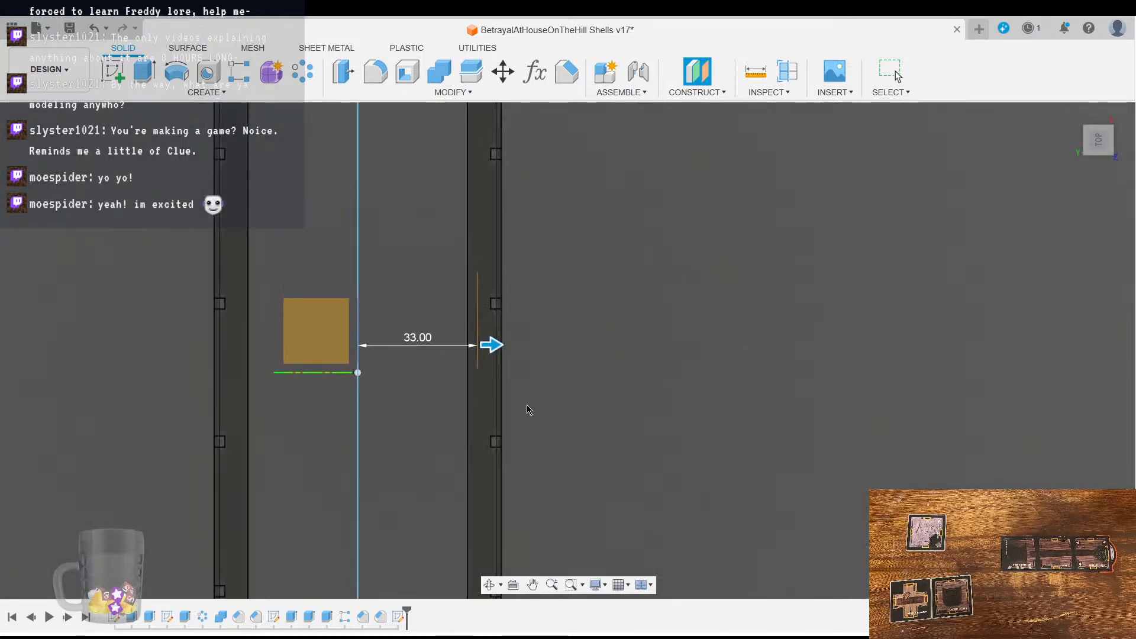
scroll(633, 391, "down", 2)
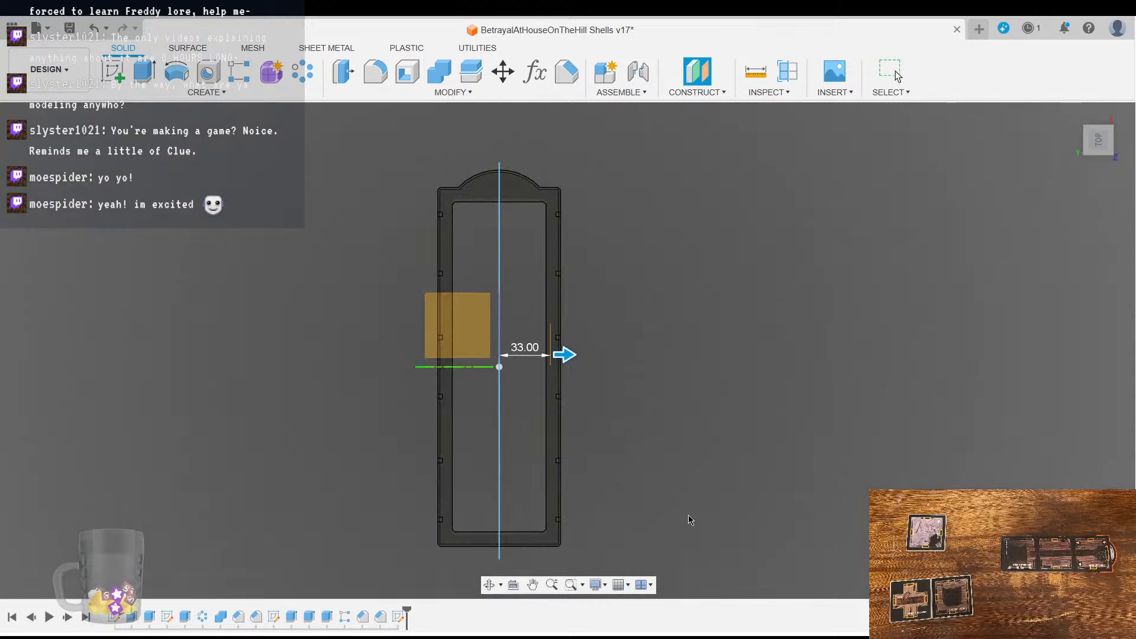
middle_click_drag(693, 485, 803, 367, "shift")
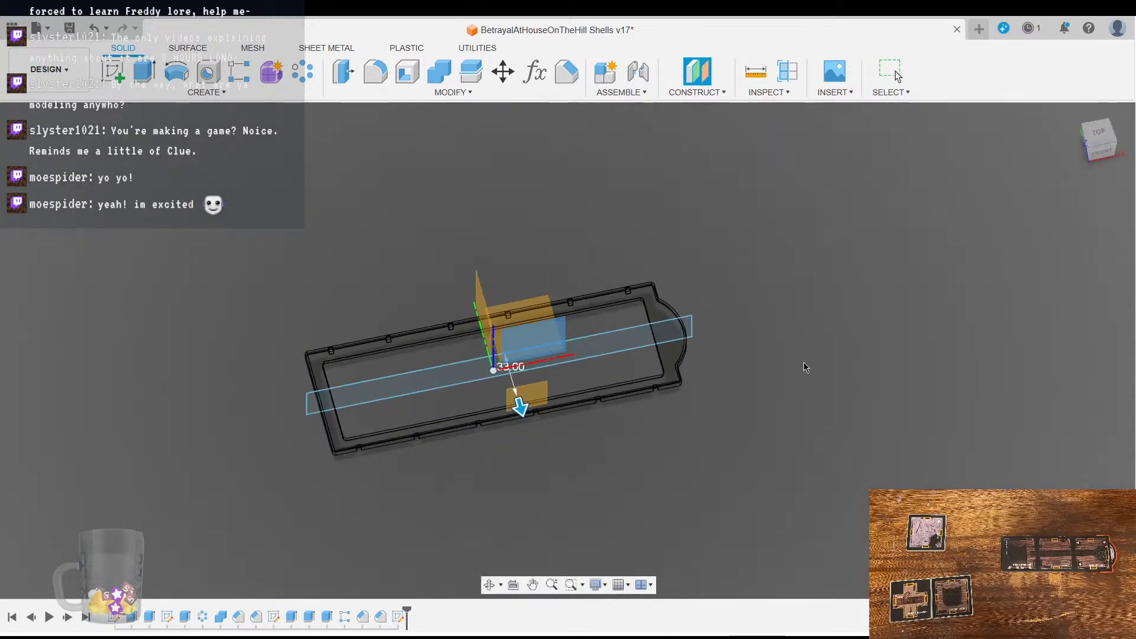
left_click(1053, 273)
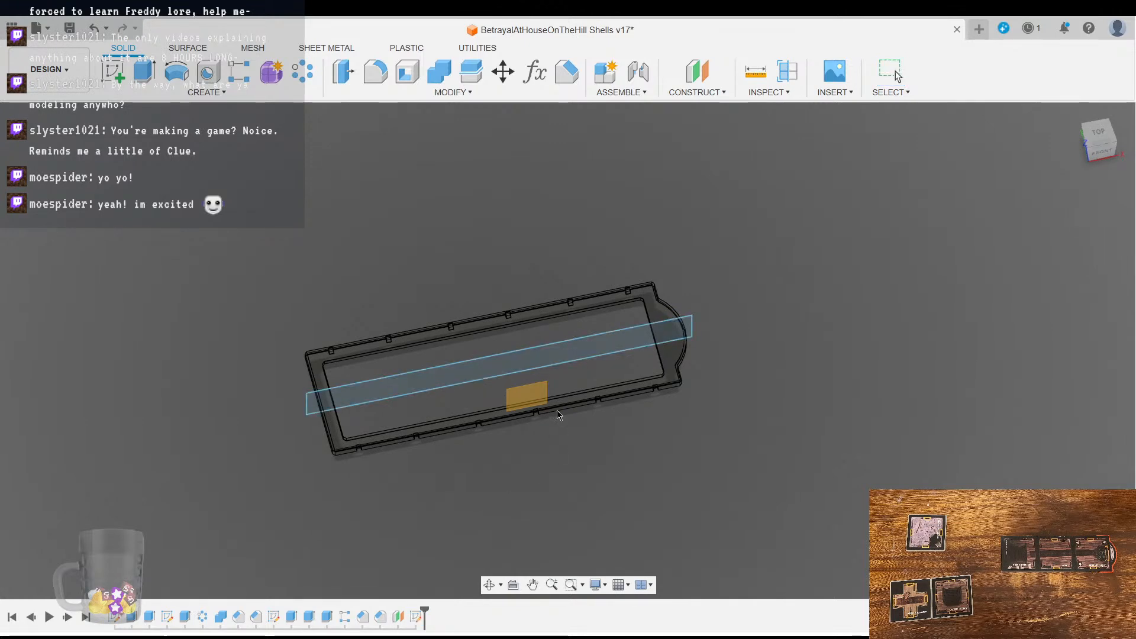
Step: Redefine the rectangle's sketch plane to the offset construction plane
left_click(516, 392)
left_click(1049, 235)
middle_click_drag(503, 523, 510, 463, "shift")
scroll(510, 463, "up", 2)
scroll(503, 438, "up", 4)
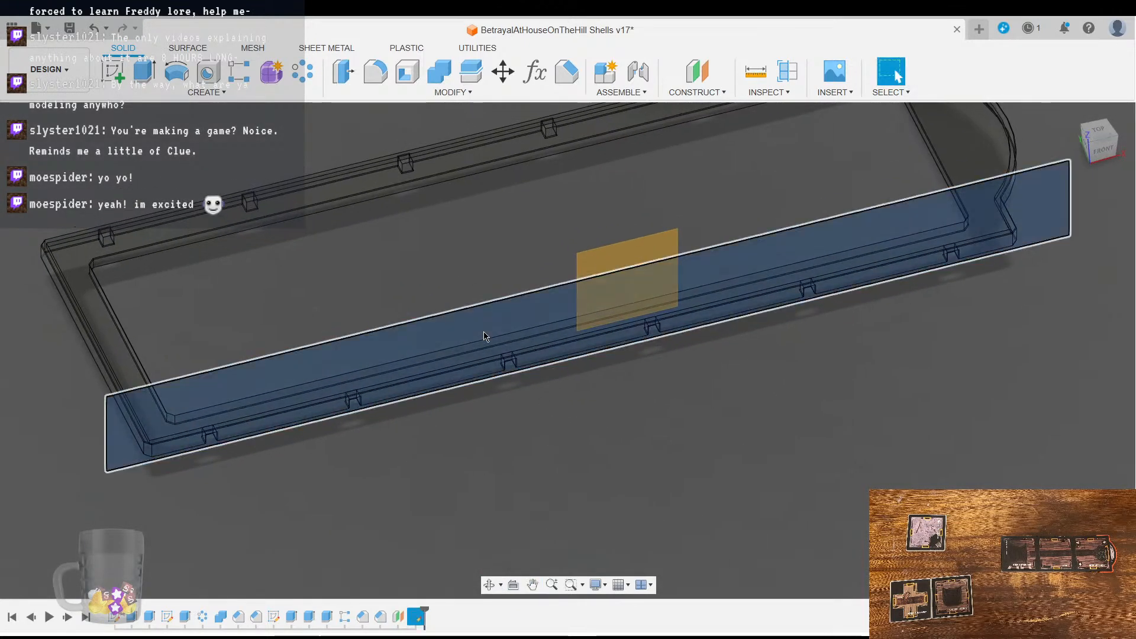
Step: Extrude the rectangle outward about 35 mm past the shell's long side as an intersect, keeping only the notched outer strip
key("e")
left_click(584, 309)
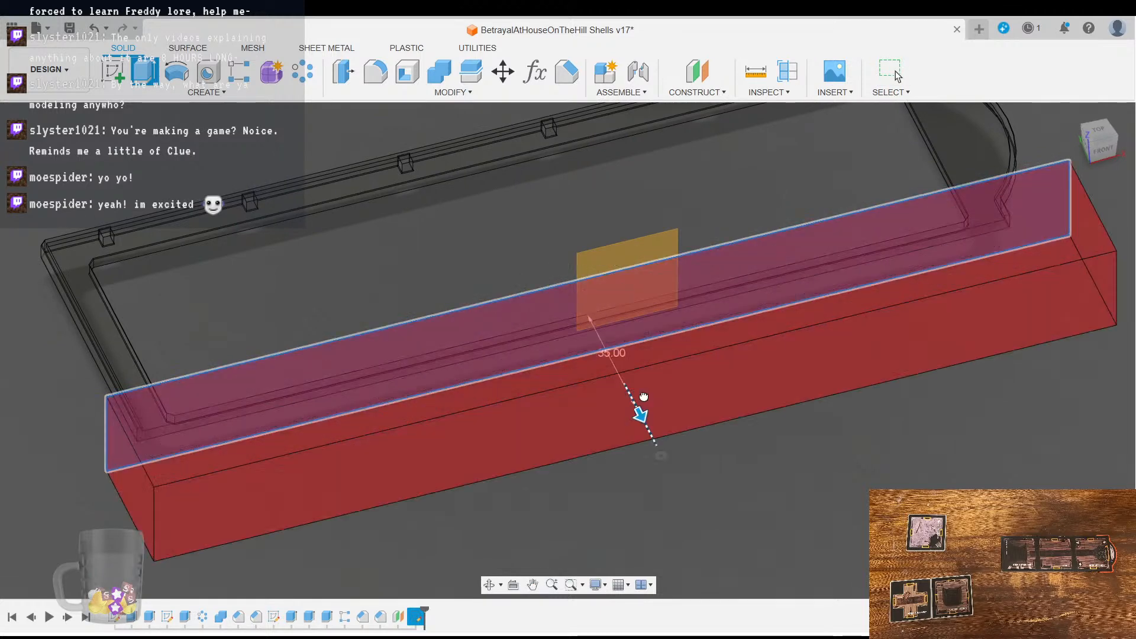
left_click(1062, 373)
left_click(1043, 415)
middle_click_drag(514, 541, 1134, 421, "shift")
left_click(1061, 419)
scroll(559, 419, "up", 3)
middle_click_drag(510, 380, 615, 413)
scroll(616, 436, "down", 1)
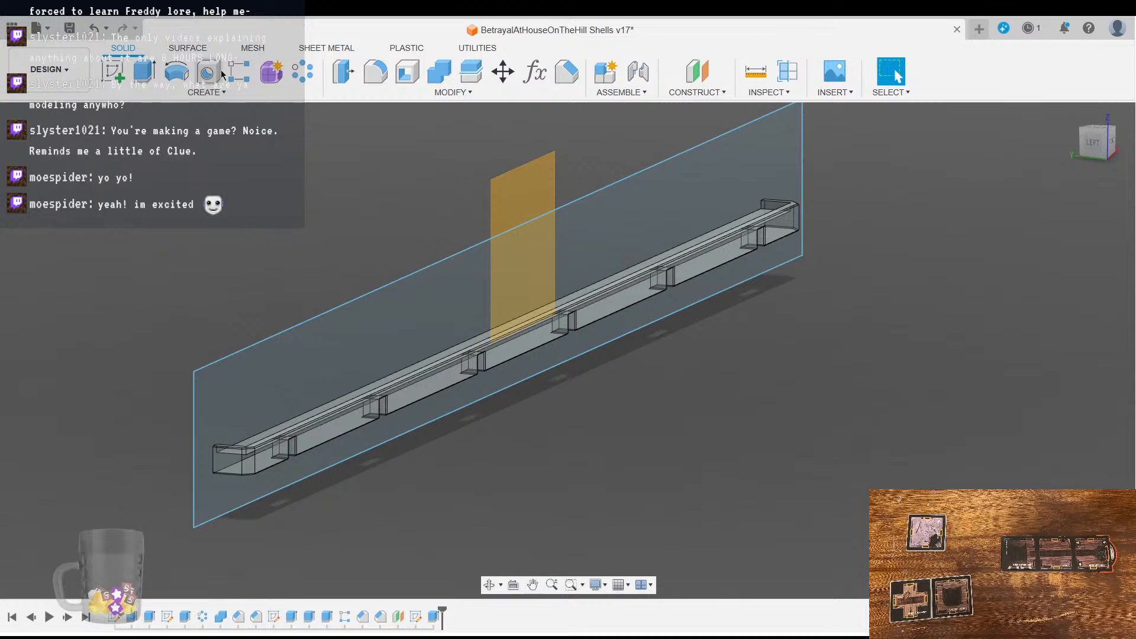
Step: Start saving the whole design as a mesh and inspect the preview triangulation on the notched strip
left_click(125, 135)
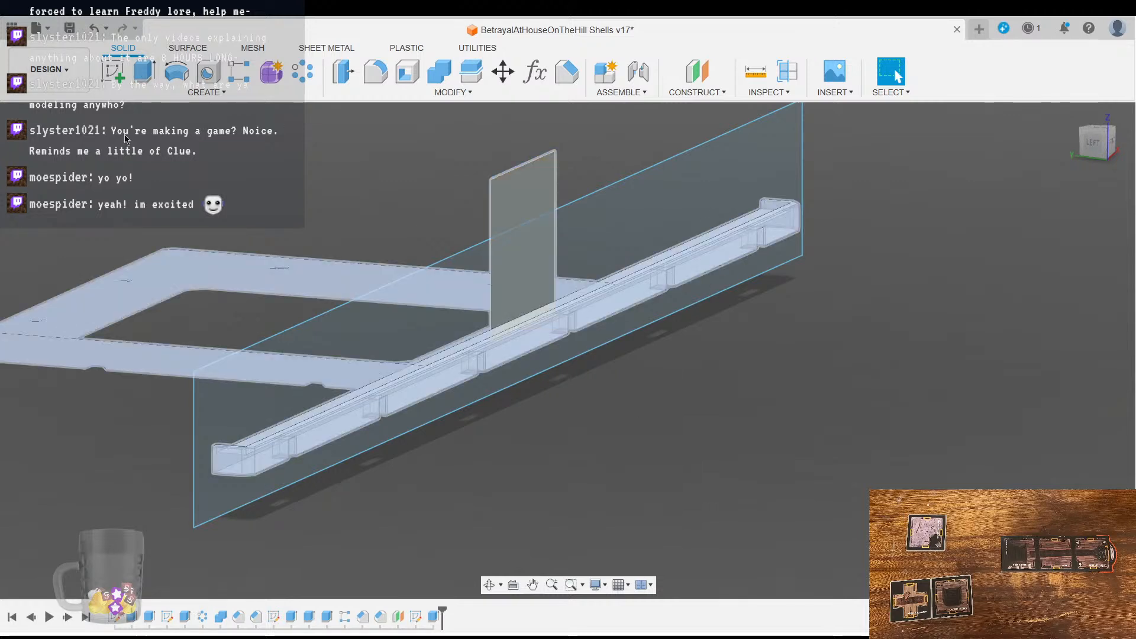
left_click(211, 355)
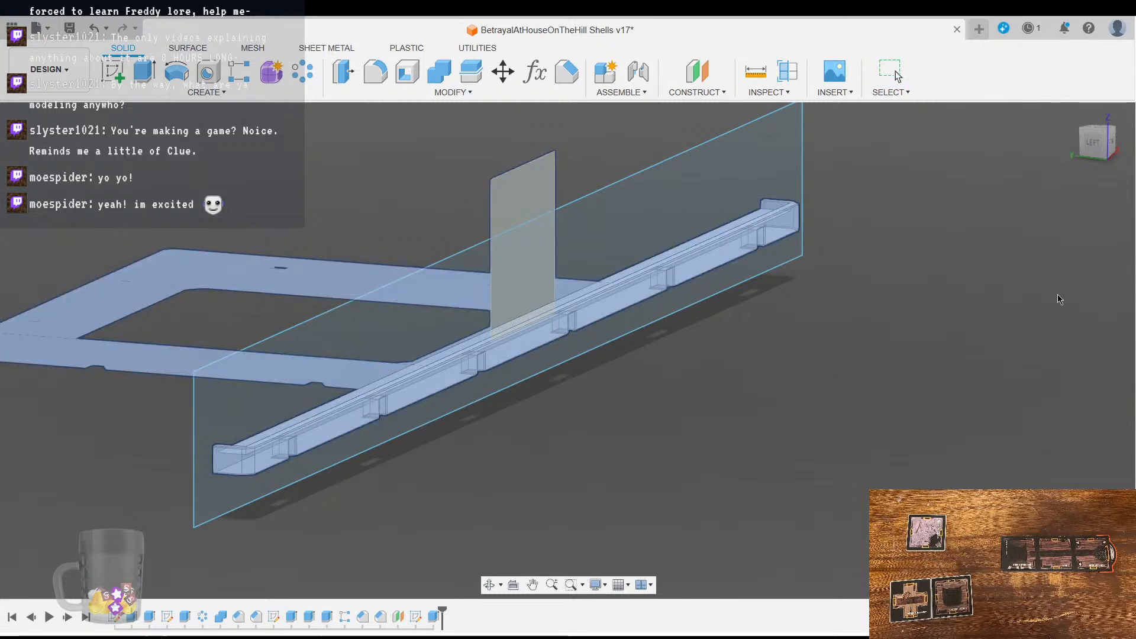
scroll(611, 411, "up", 3)
middle_click_drag(611, 412, 669, 406)
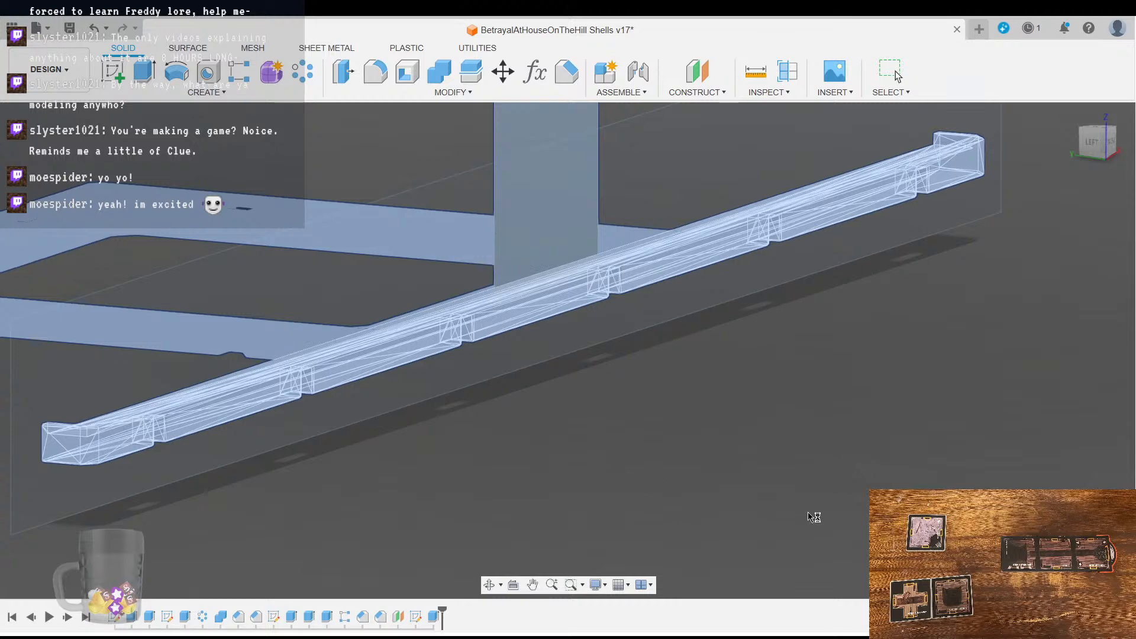
scroll(805, 512, "down", 3)
middle_click_drag(693, 456, 662, 445)
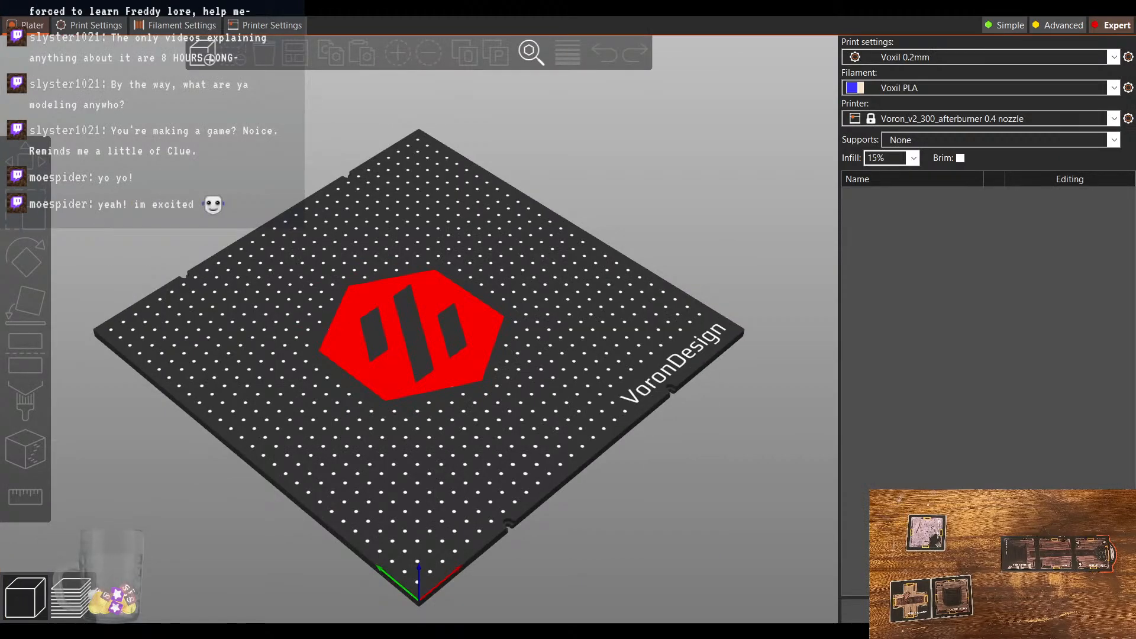
middle_click_drag(658, 450, 616, 432)
left_click_drag(616, 431, 302, 451)
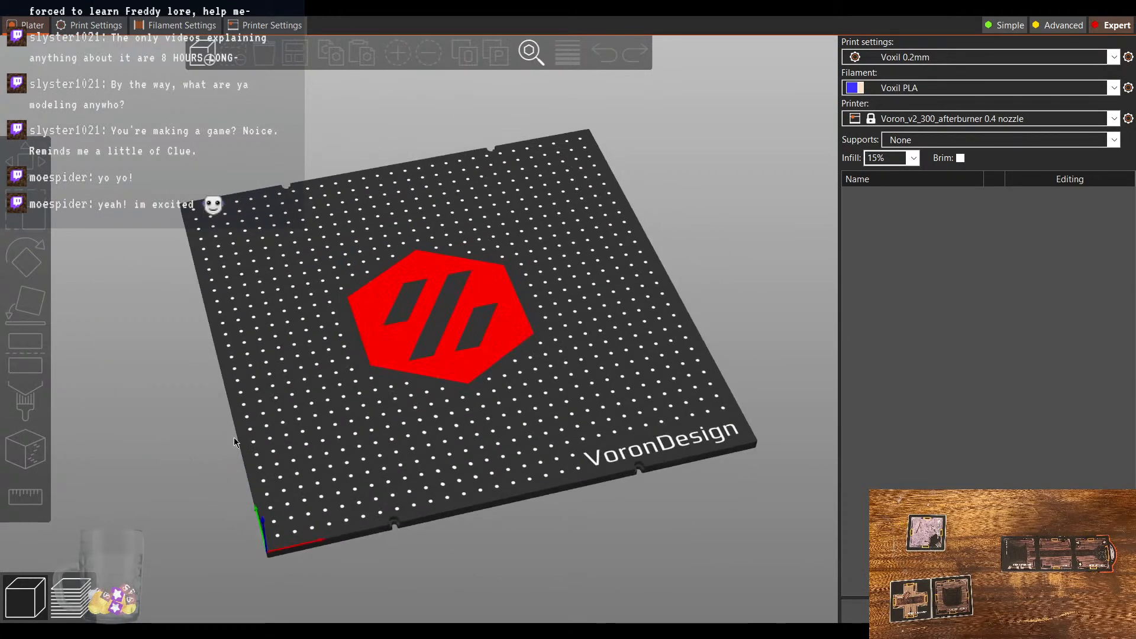
Step: Switch to PrusaSlicer, load the exported shell test strip mesh onto the bed and slice it
scroll(161, 420, "up", 5)
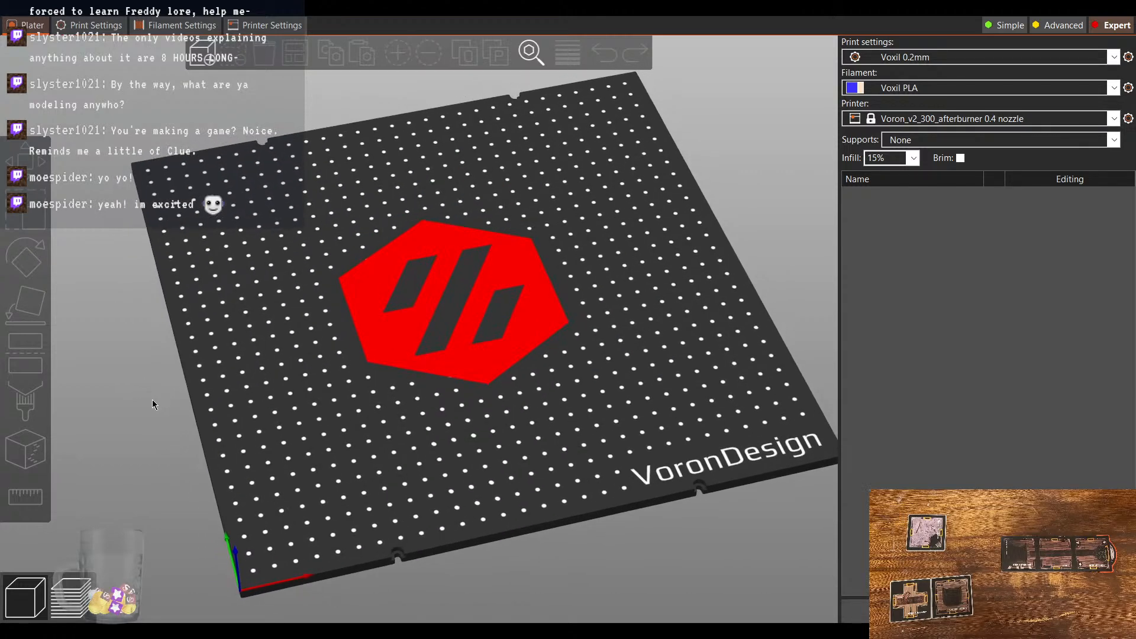
scroll(155, 408, "down", 2)
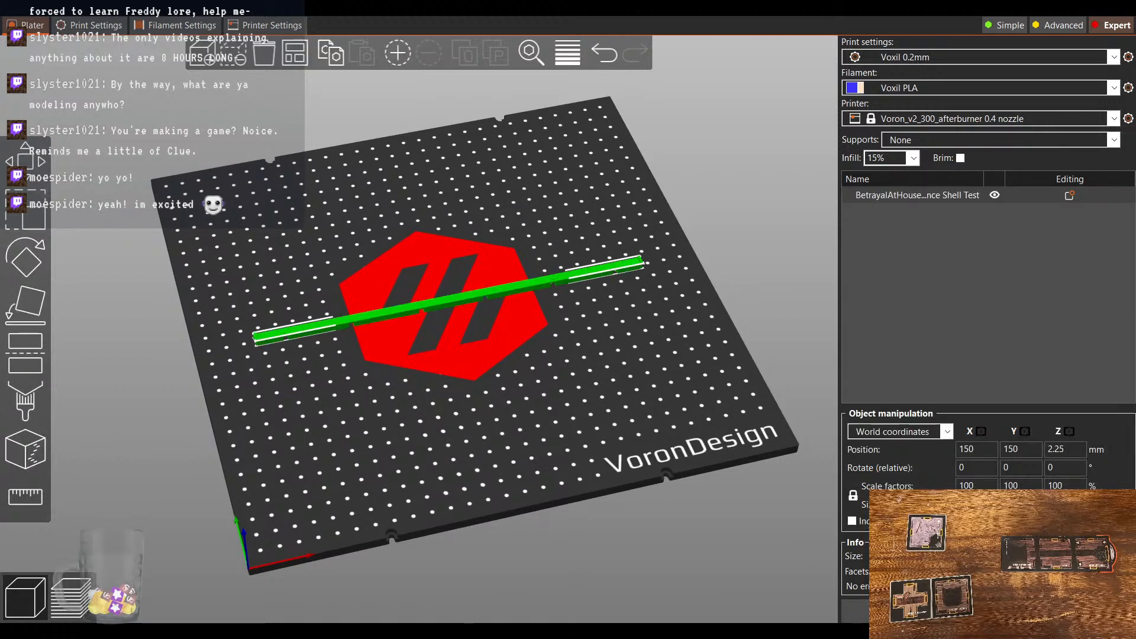
scroll(389, 420, "up", 6)
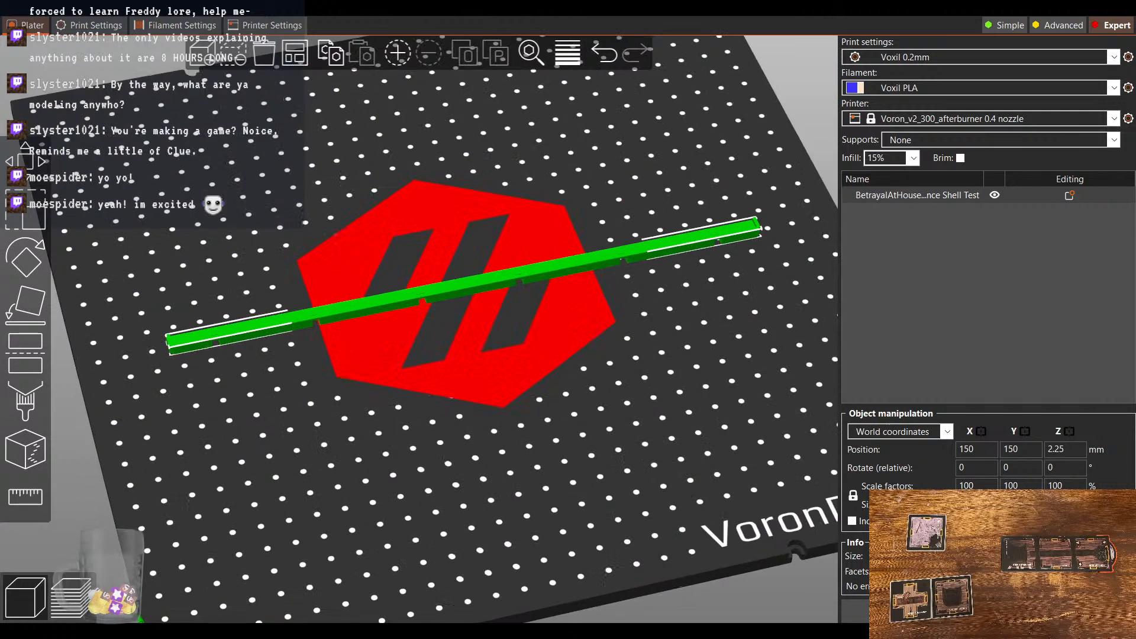
scroll(388, 420, "down", 3)
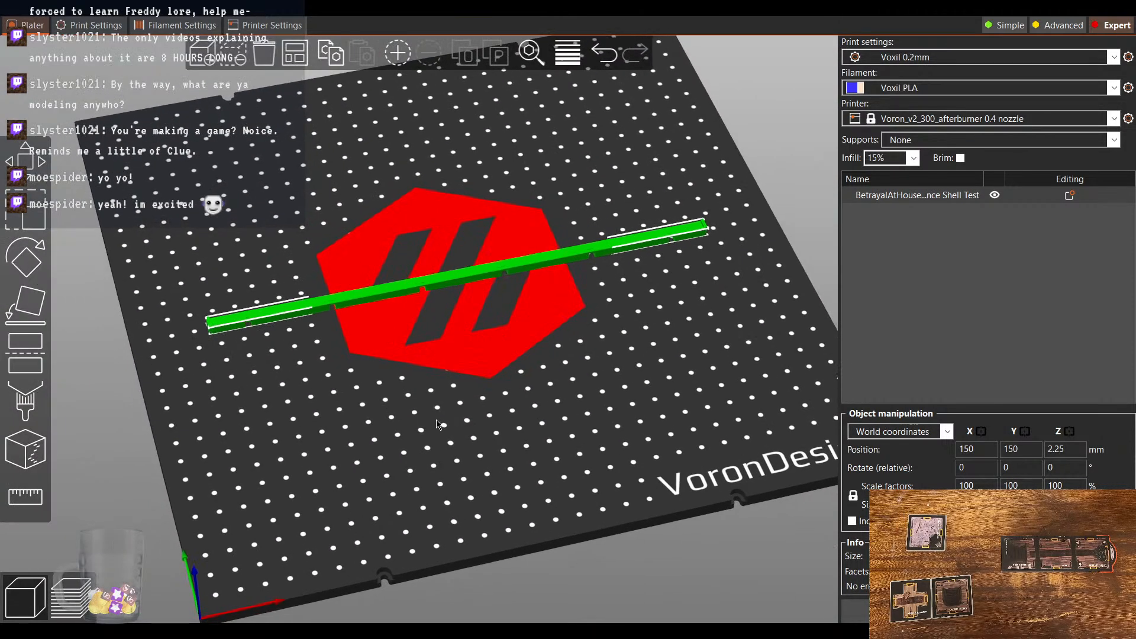
scroll(373, 418, "up", 2)
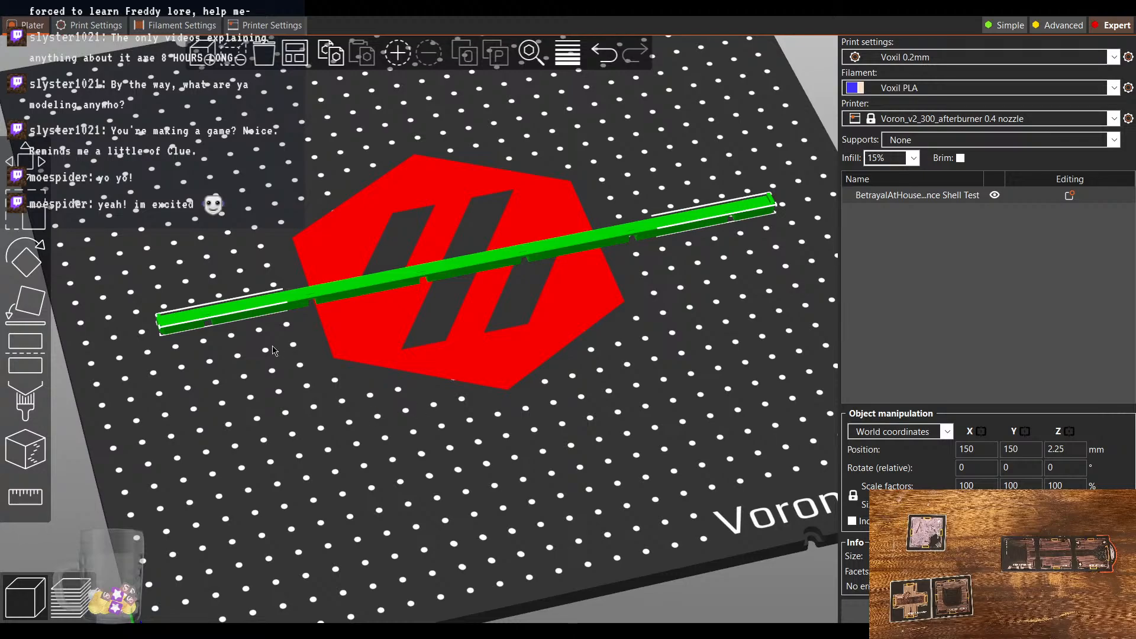
left_click_drag(358, 445, 391, 429)
left_click(982, 611)
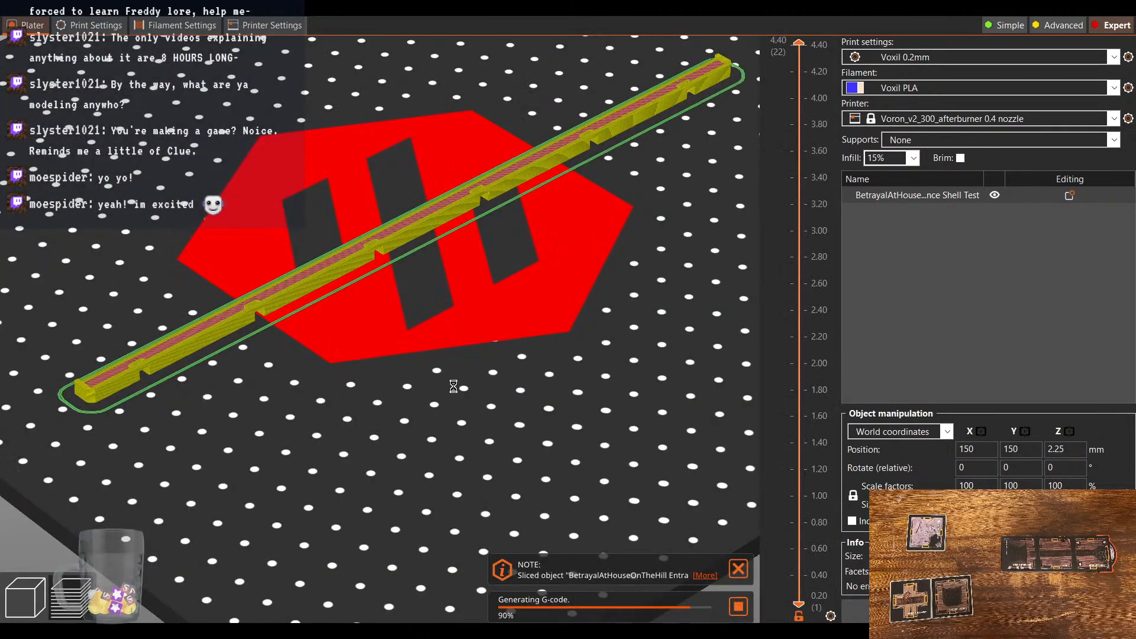
Step: Inspect the sliced strip's toolpaths around the notches, stepping the preview down to the 0.20 mm first layer
left_click_drag(462, 350, 490, 355)
middle_click_drag(559, 362, 371, 473)
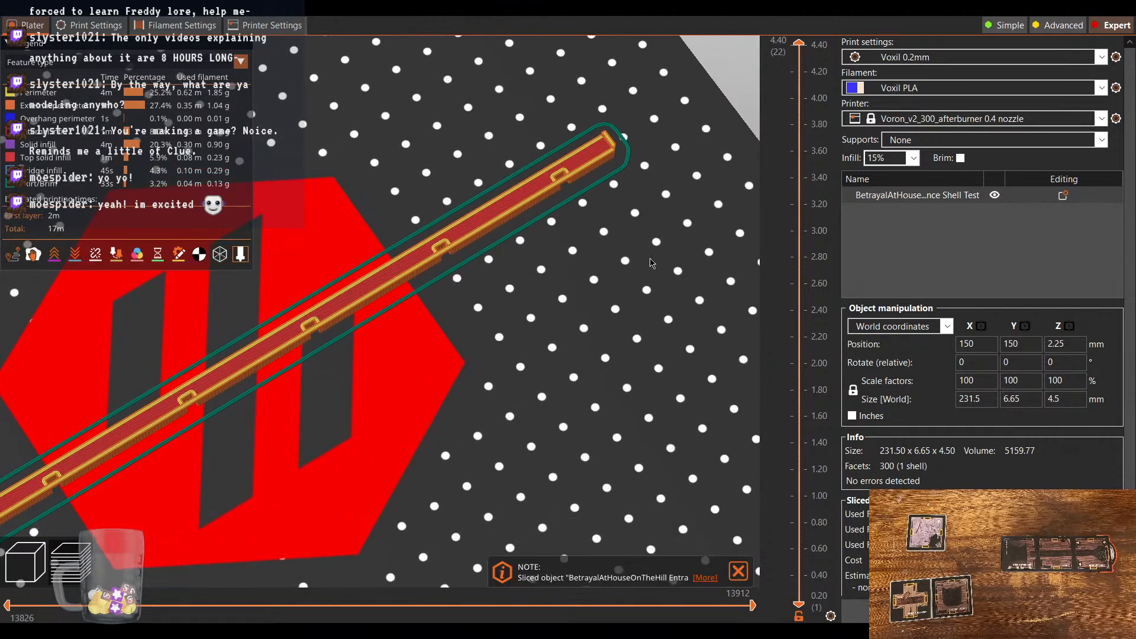
scroll(651, 184, "up", 3)
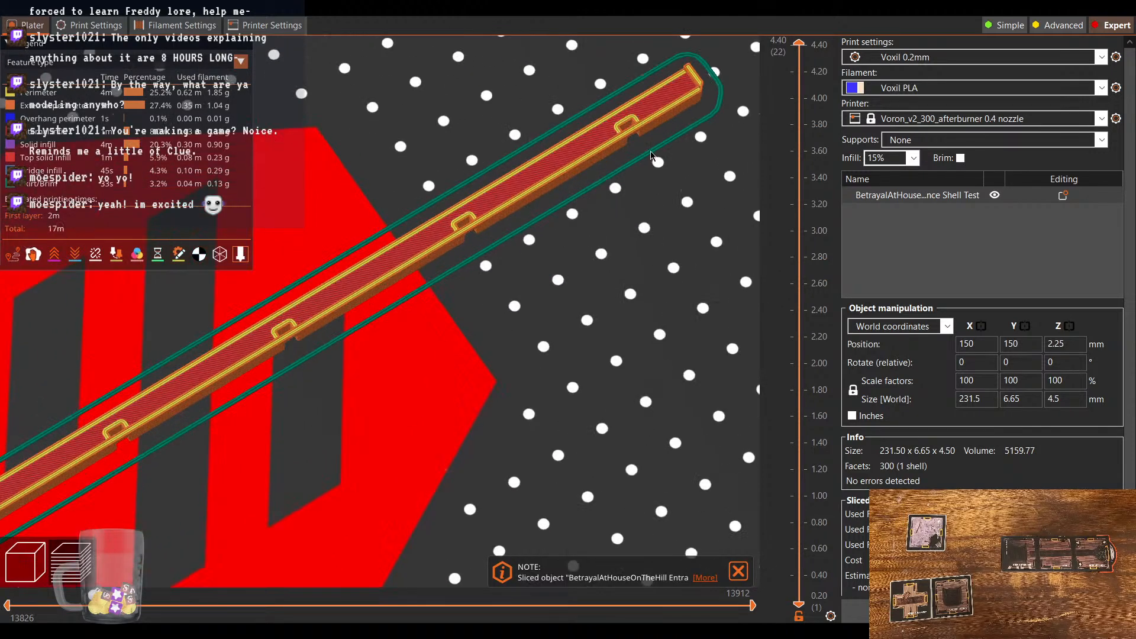
middle_click_drag(600, 256, 591, 265)
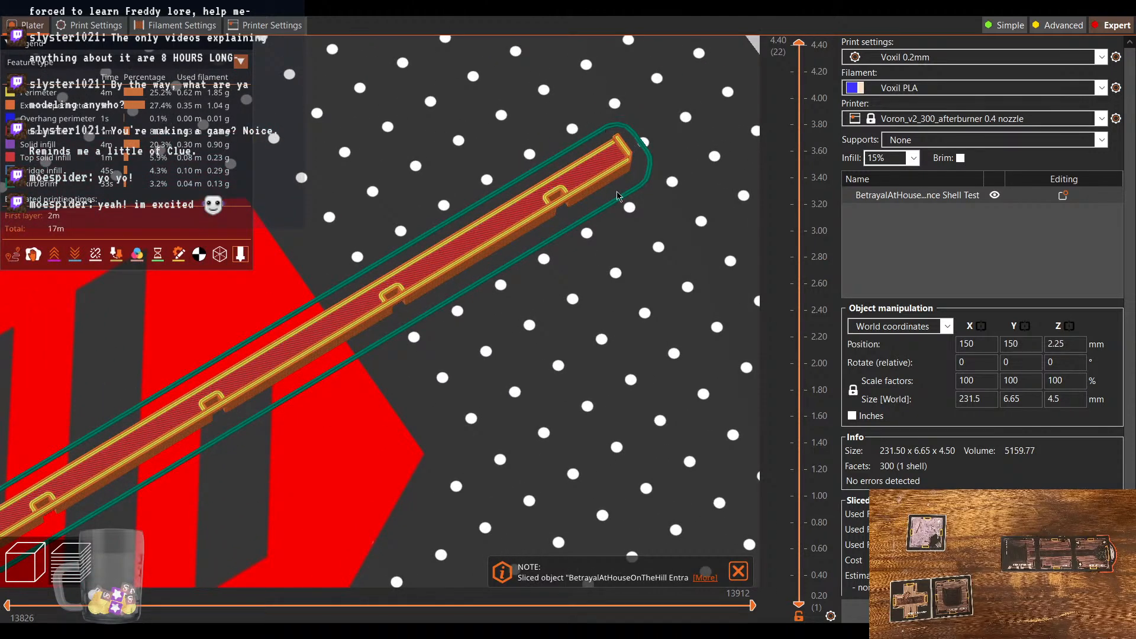
middle_click_drag(435, 374, 515, 307)
key("Down")
key("Down")
key("Down")
key("Down")
key("Down")
key("Down")
key("Down")
key("Down")
key("Down")
key("Down")
key("Down")
key("Down")
key("Down")
key("Down")
key("Down")
key("Down")
key("Down")
key("Down")
key("Down")
key("Down")
middle_click_drag(413, 471, 800, 228)
mouse_move(519, 380)
middle_mouse_down()
mouse_move(545, 380)
mouse_move(532, 389)
middle_mouse_up()
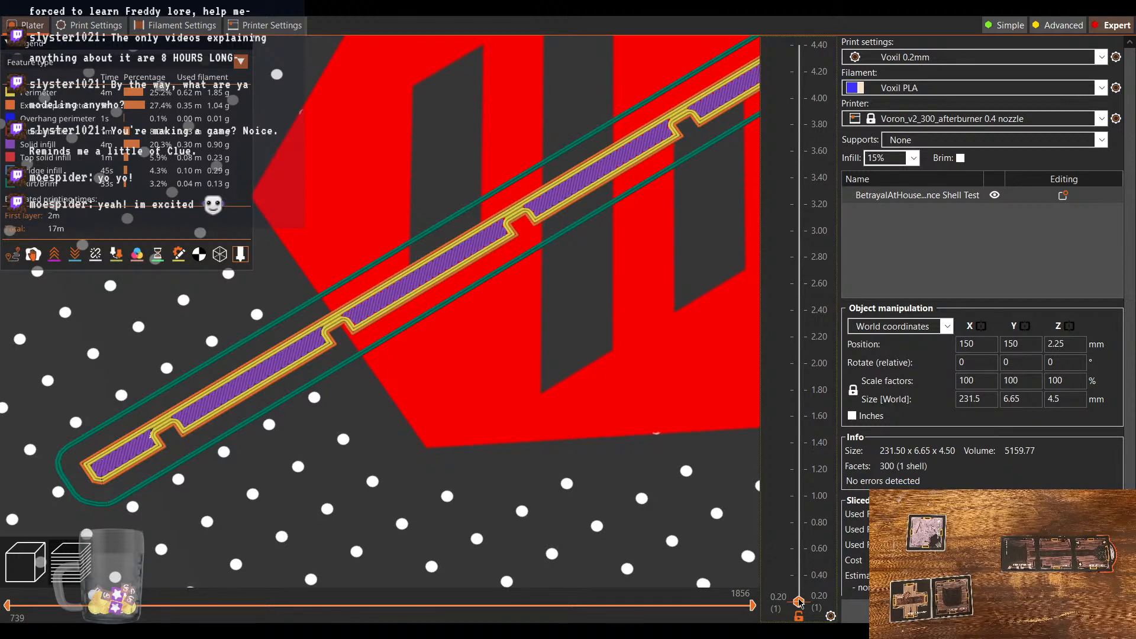
Step: Restore the layer preview to the full 4.40 mm height and examine the whole sliced strip on the bed
left_click_drag(797, 593, 762, 17)
scroll(460, 441, "down", 5)
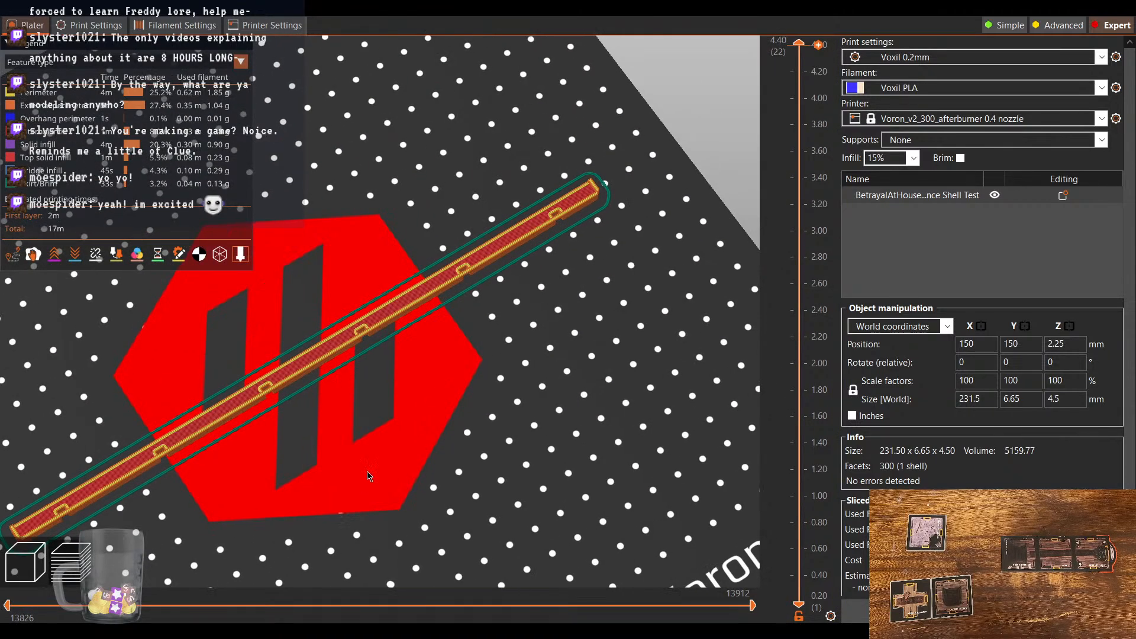
middle_click_drag(332, 482, 446, 408)
scroll(446, 407, "down", 4)
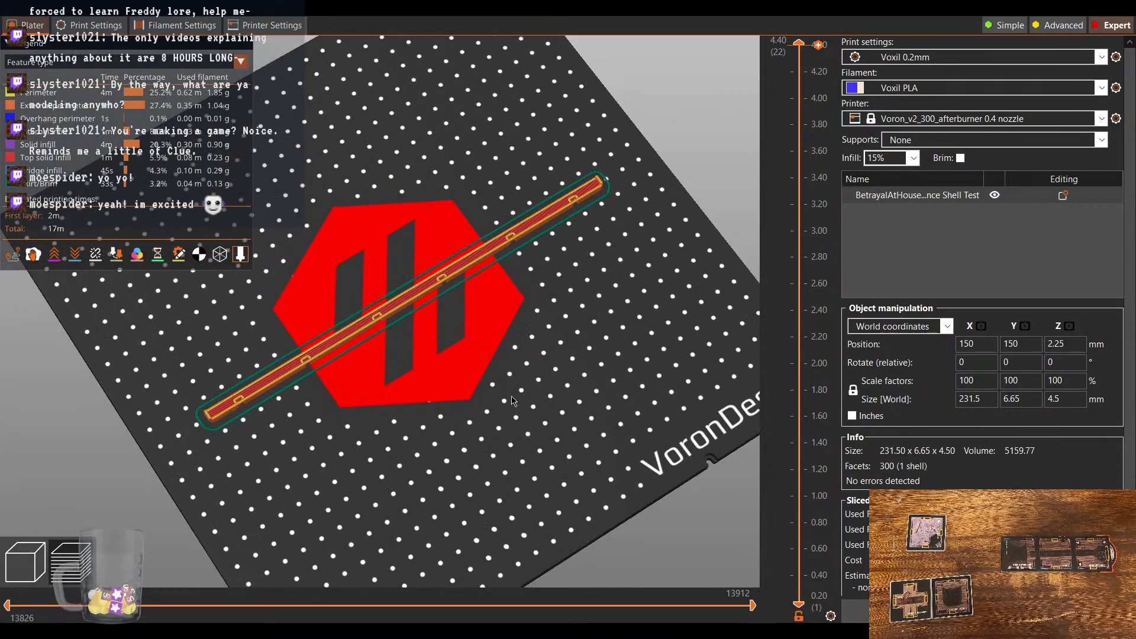
middle_click_drag(513, 391, 477, 347)
scroll(527, 317, "down", 1)
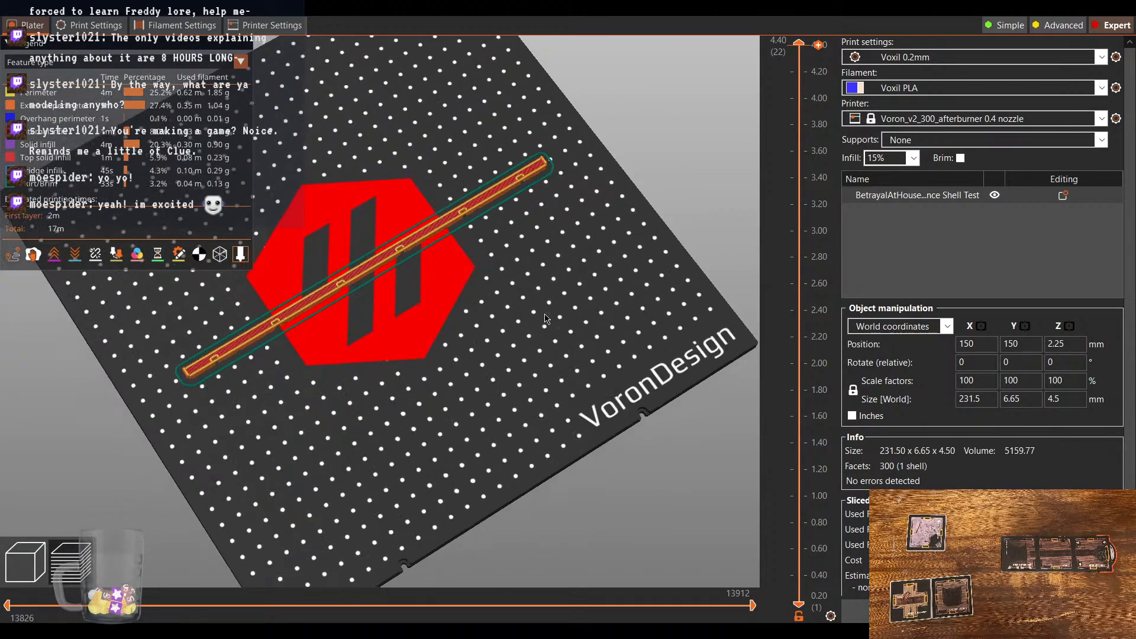
scroll(467, 336, "up", 4)
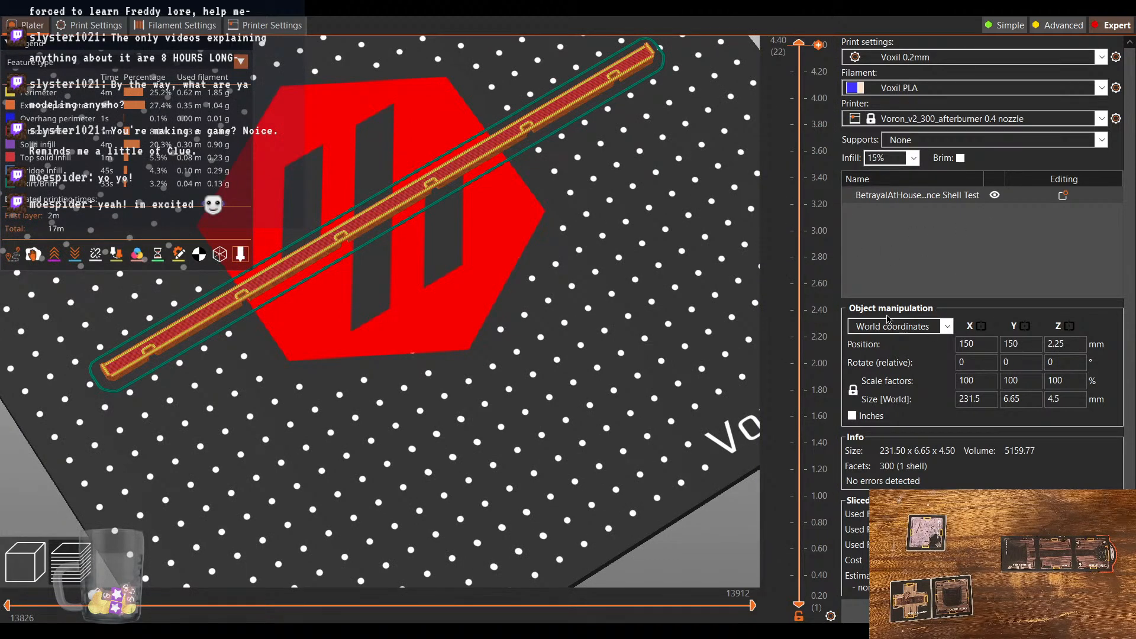
Step: Set the horizontal shells to 0 top and 0 bottom solid layers in the print settings
left_click(201, 29)
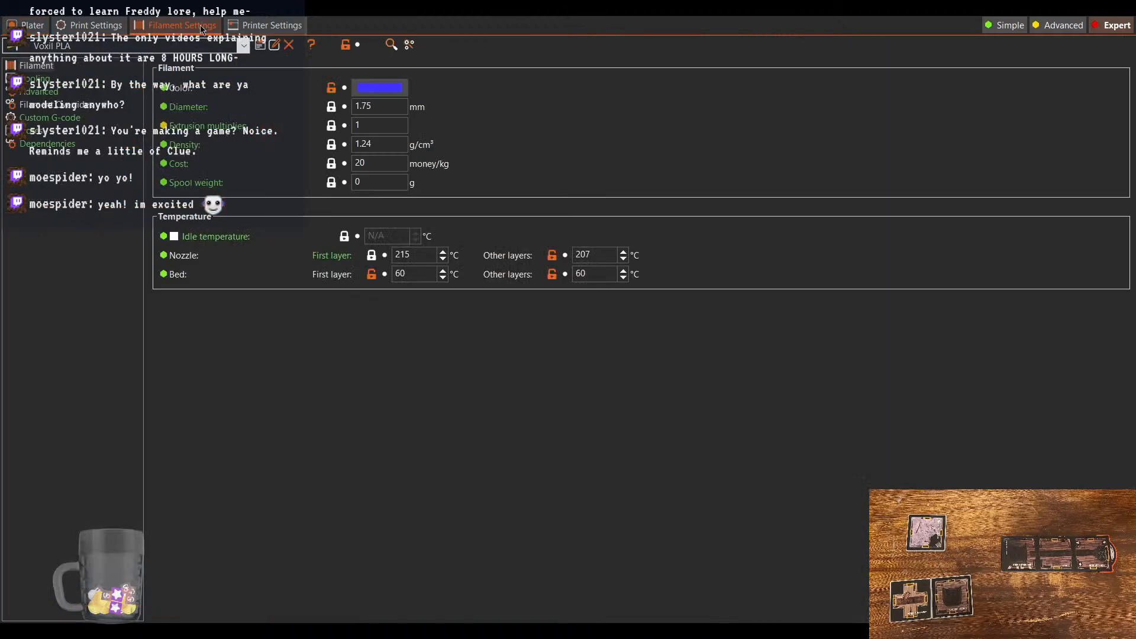
left_click(86, 24)
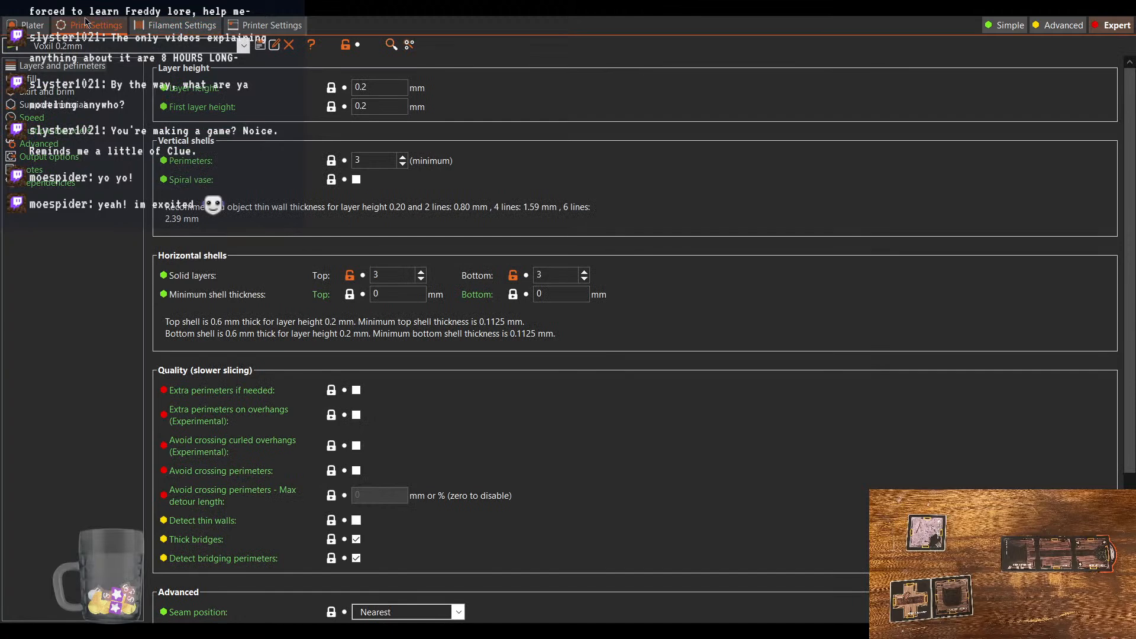
left_click(29, 79)
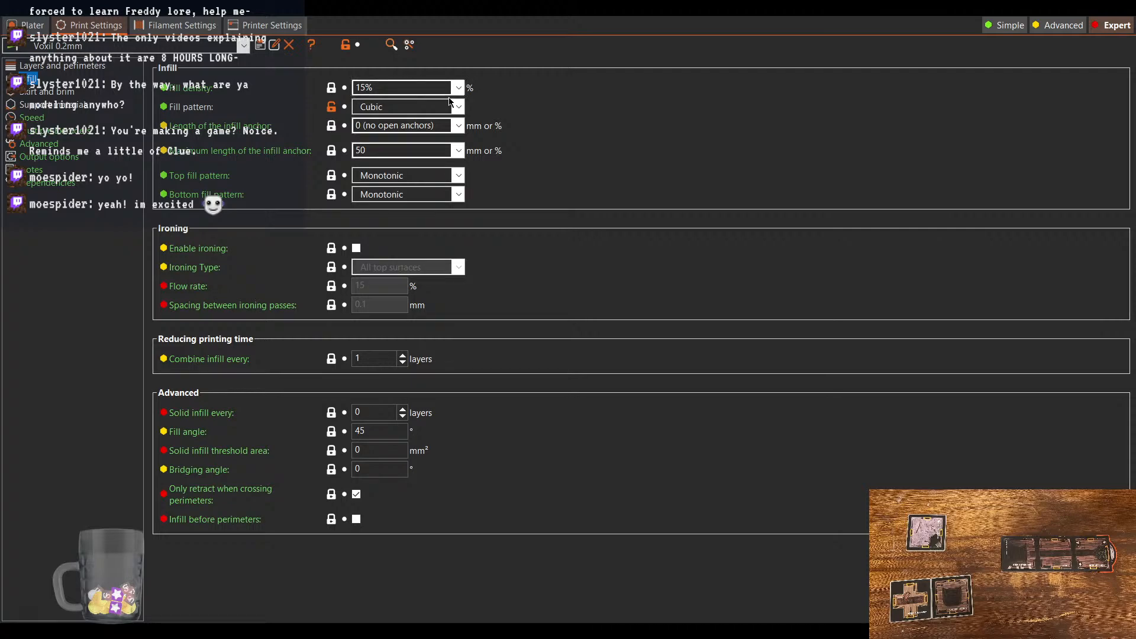
left_click(41, 67)
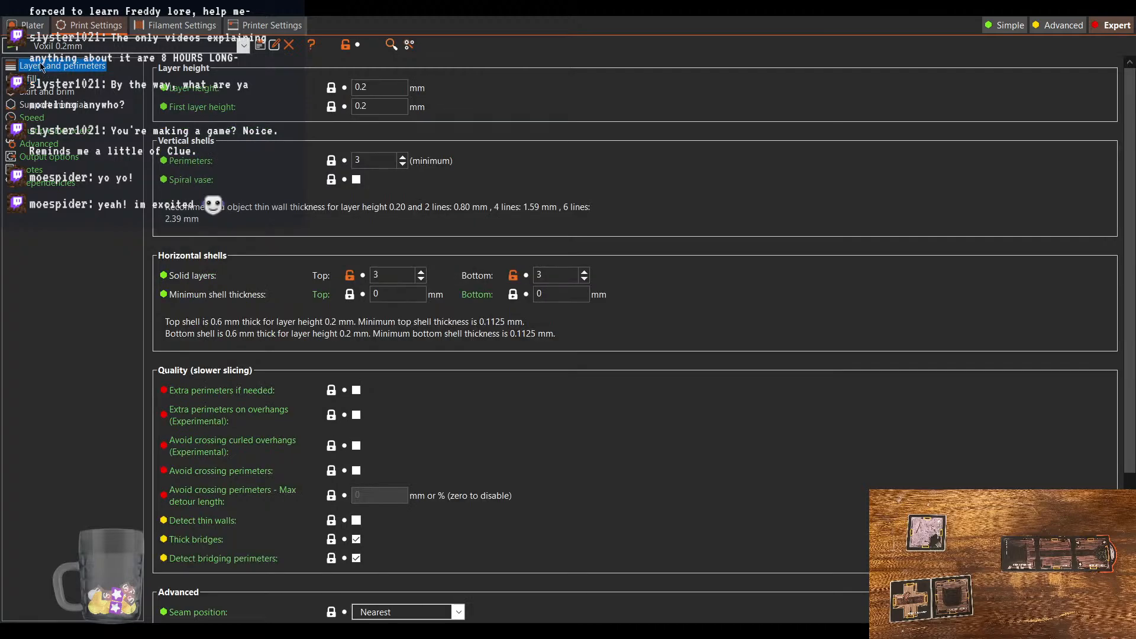
left_click(421, 278)
left_click(422, 279)
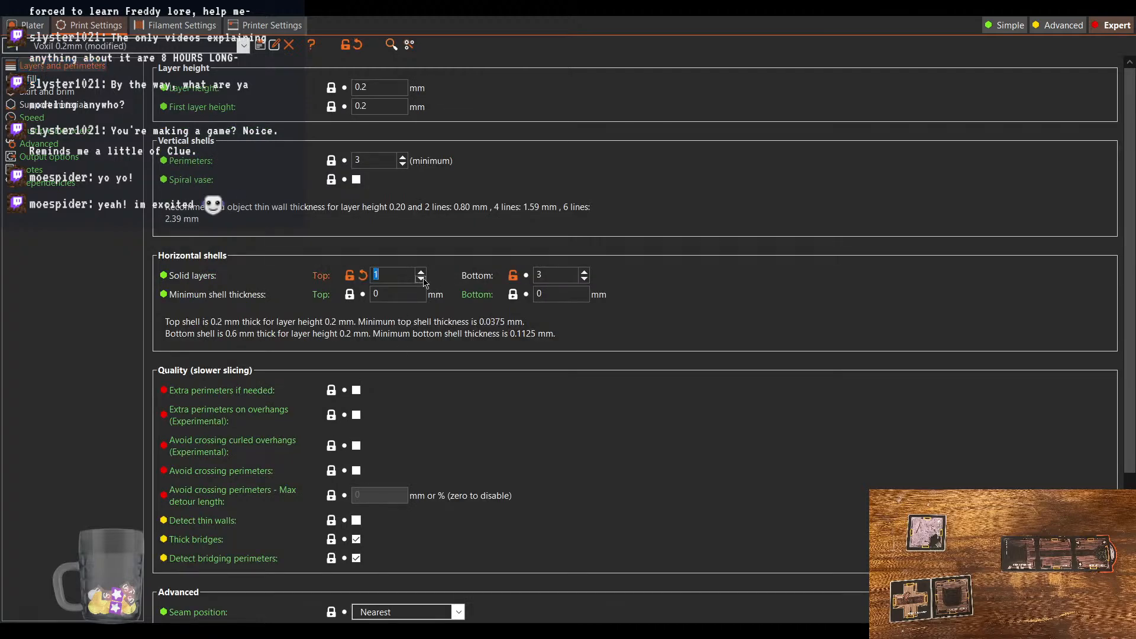
left_click(421, 278)
left_click(584, 279)
left_click(584, 279)
left_click(584, 279)
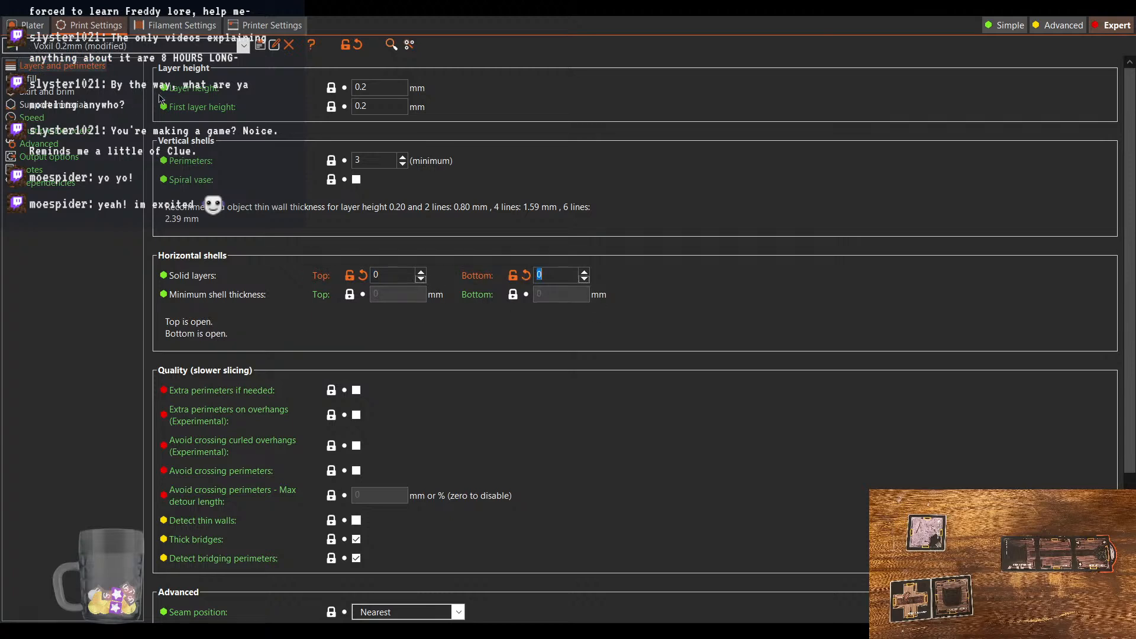
Step: Set the infill fill density to 50% and check the re-sliced strip's preview
left_click(30, 82)
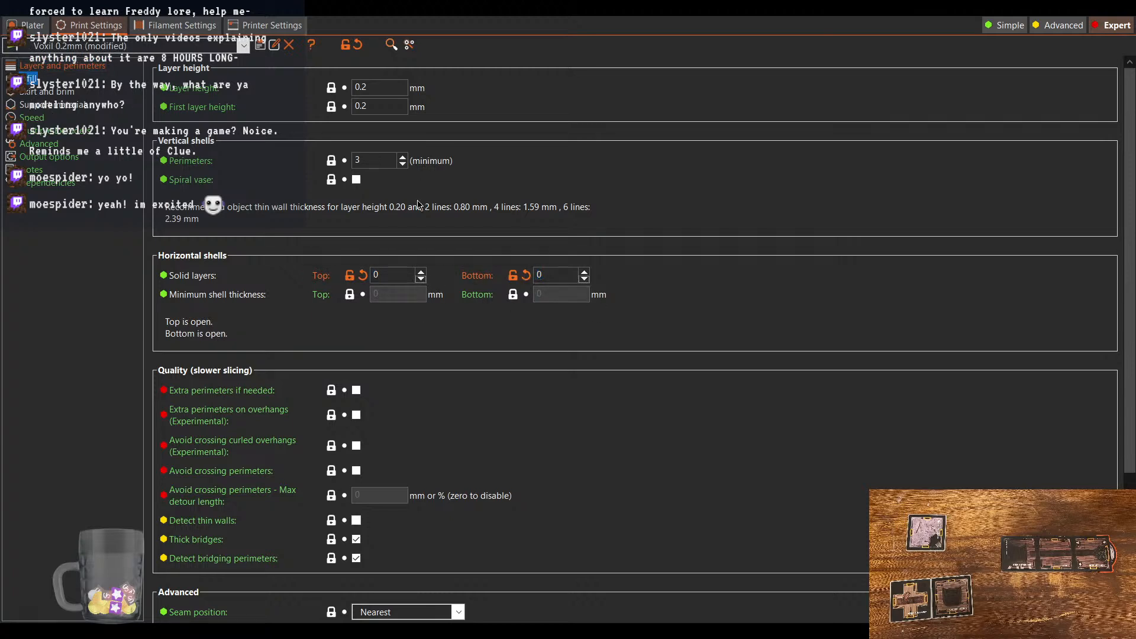
left_click(460, 108)
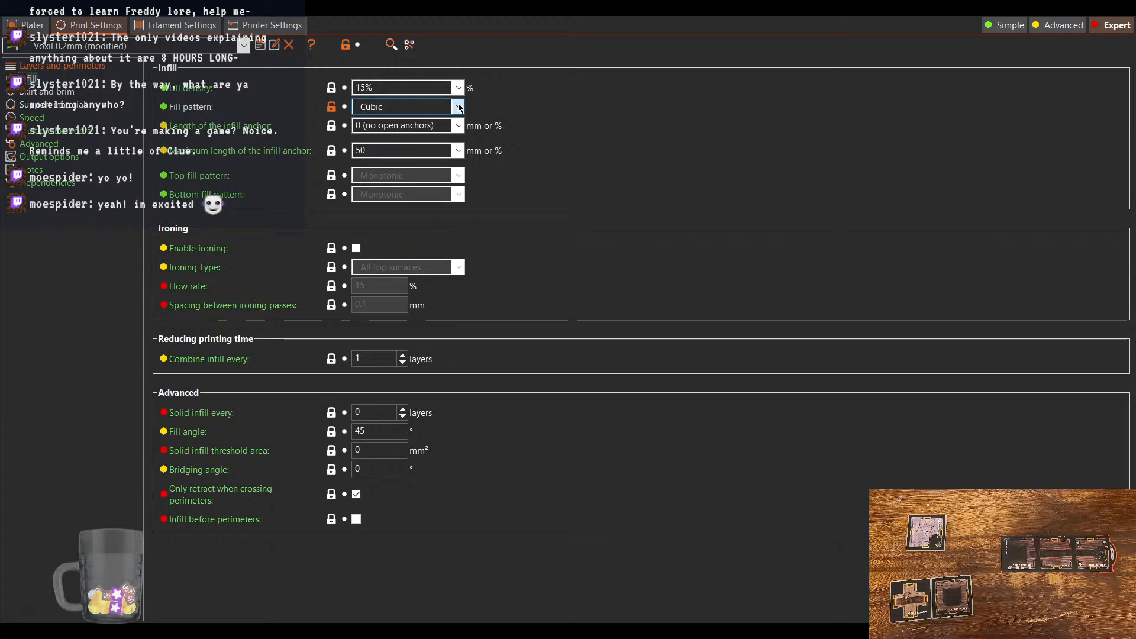
left_click(457, 89)
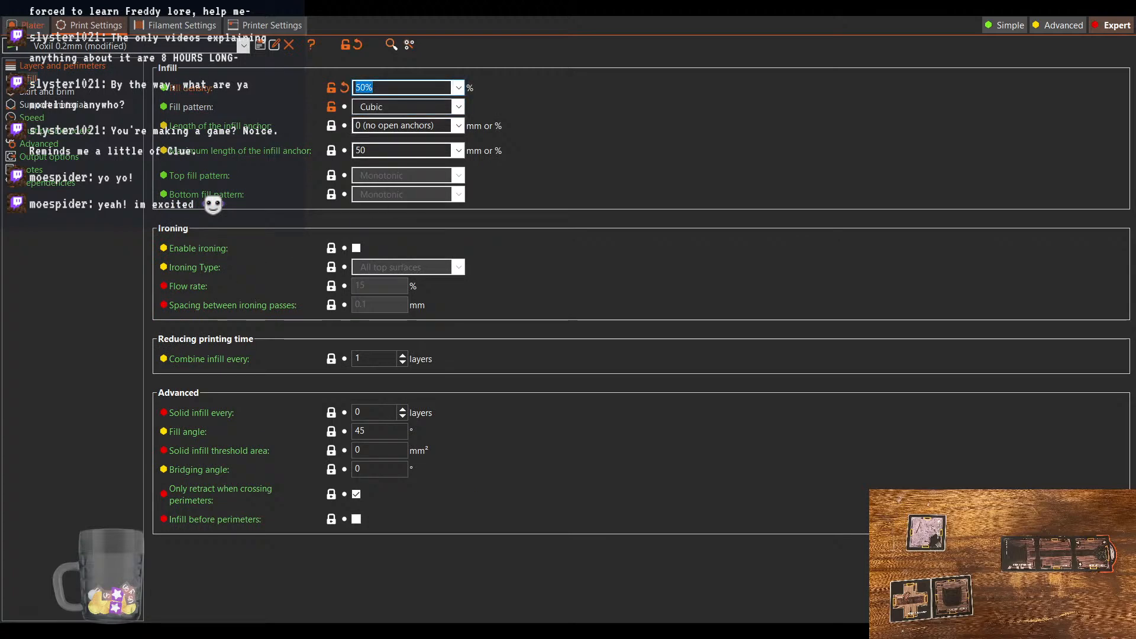
left_click(26, 26)
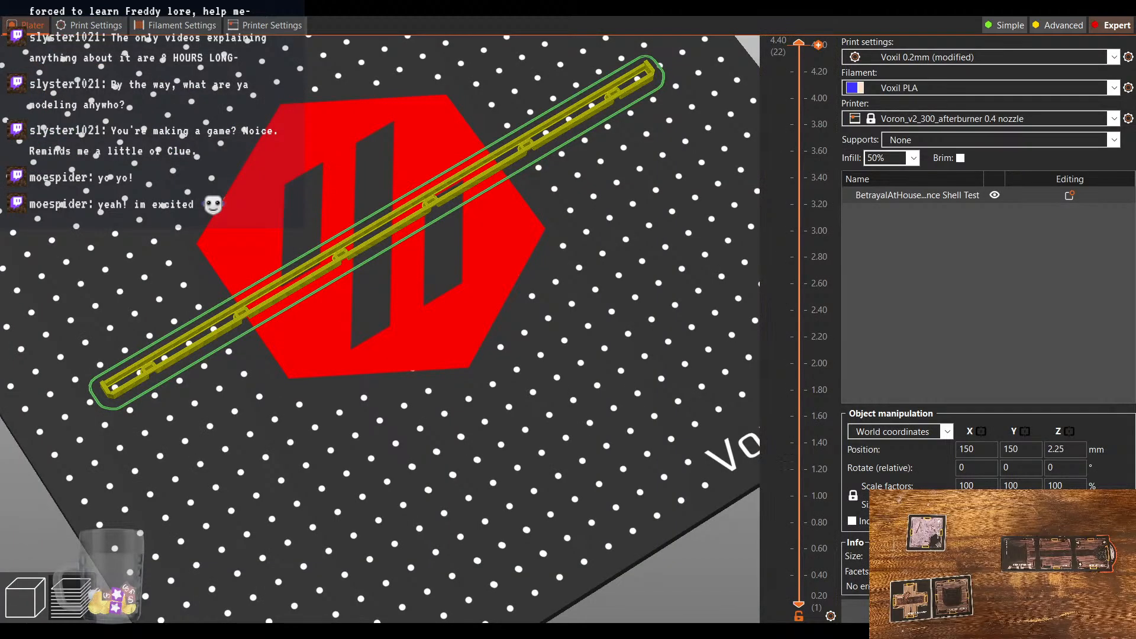
scroll(479, 416, "up", 6)
scroll(479, 416, "down", 3)
Step: Reduce the fill density to 40% and view the strip's exposed infill in the sliced preview
left_click(178, 25)
left_click(92, 24)
left_click(458, 89)
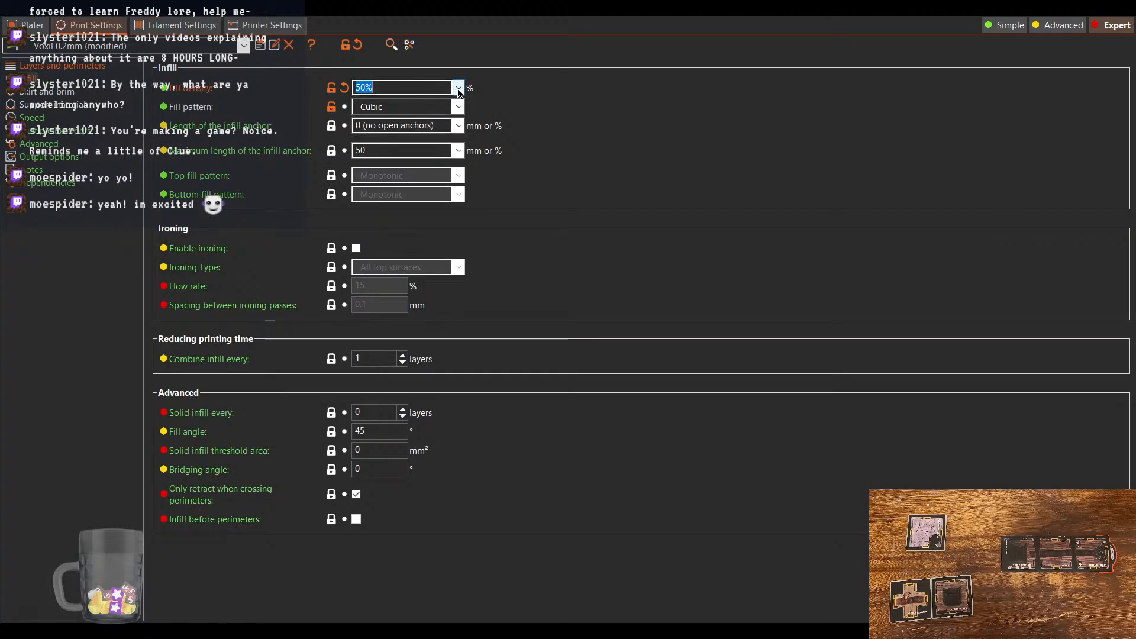
left_click(32, 25)
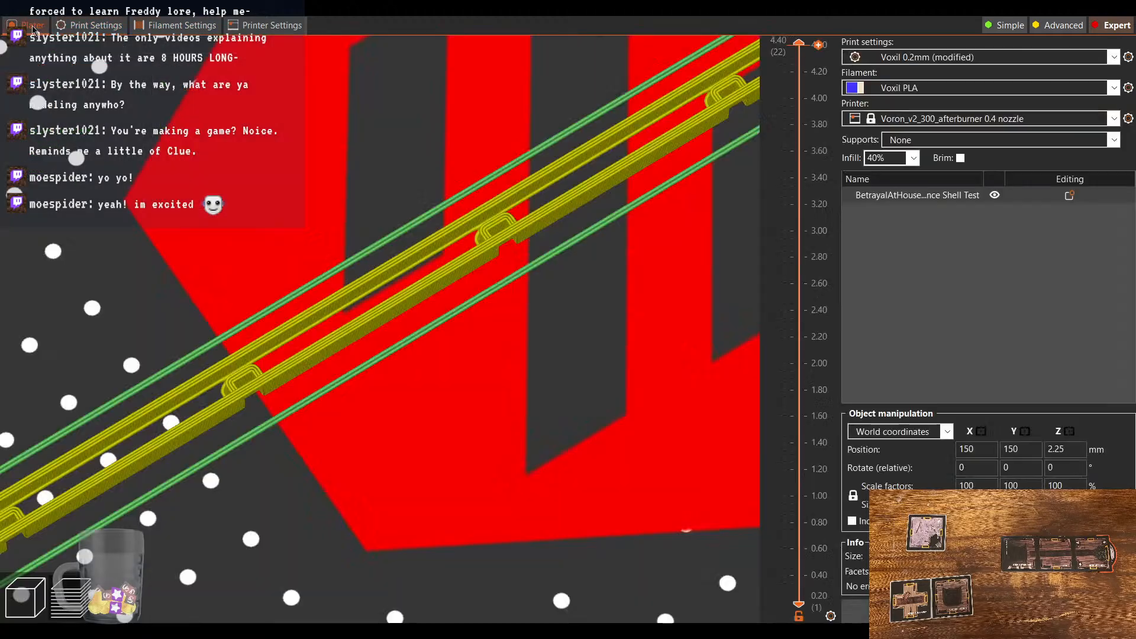
scroll(402, 382, "down", 3)
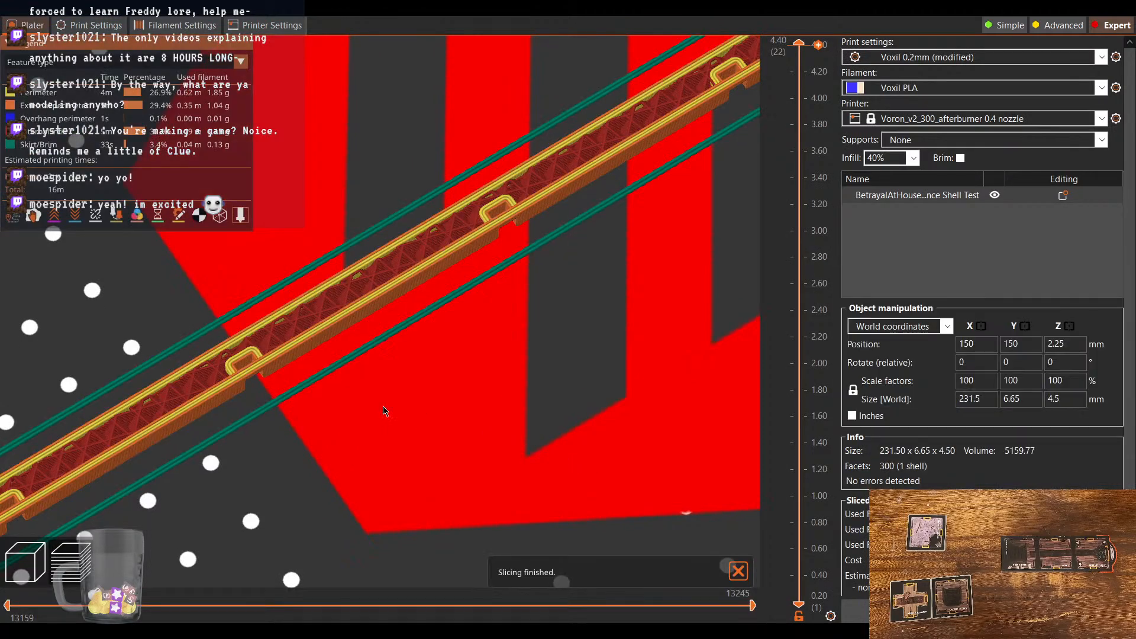
Step: Try a fill density of 30% and inspect the re-sliced strip
left_click(177, 25)
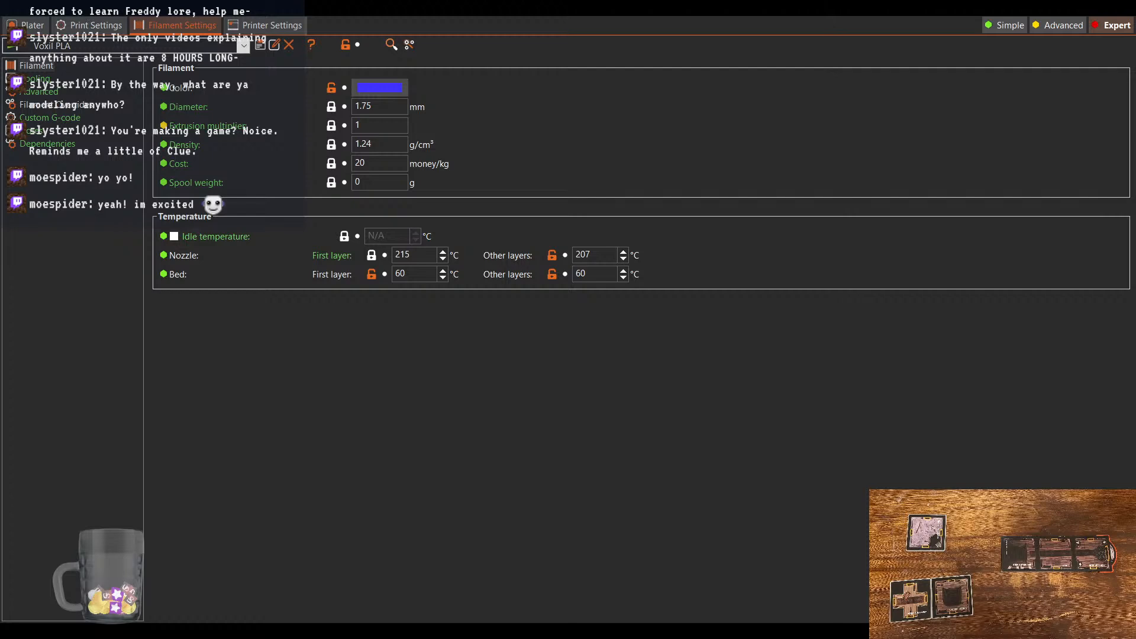
left_click(96, 25)
left_click(460, 89)
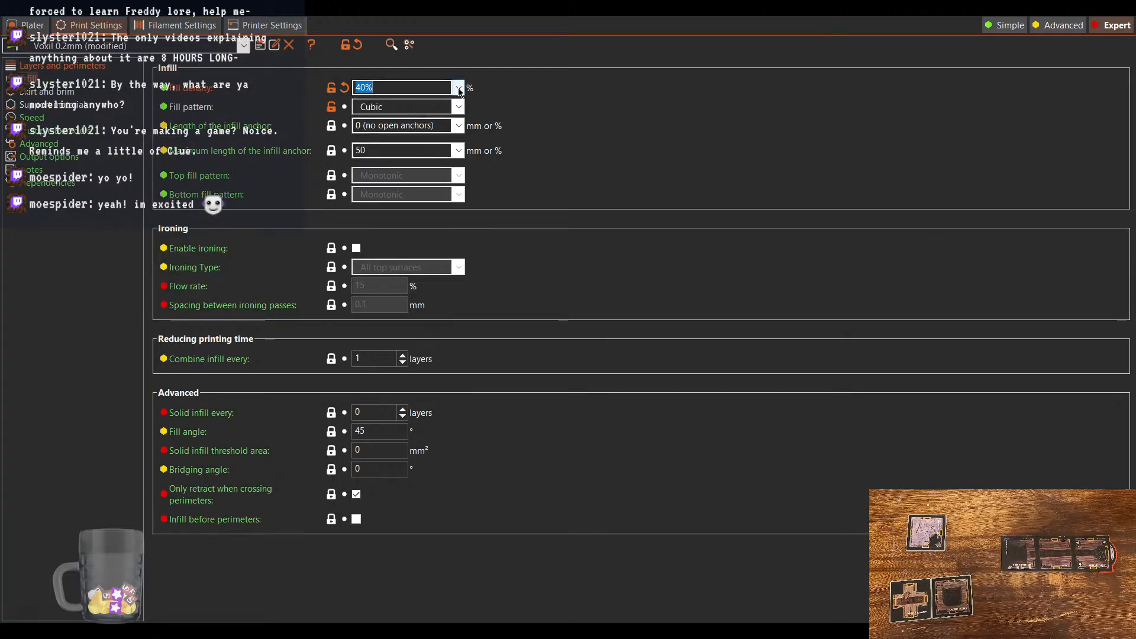
left_click(30, 25)
scroll(450, 478, "up", 3)
scroll(397, 472, "down", 3)
mouse_move(408, 477)
left_mouse_down()
mouse_move(497, 439)
mouse_move(417, 472)
left_mouse_up()
Step: Set the fill density to 20% and return to the plate so the strip is re-sliced
left_click(118, 26)
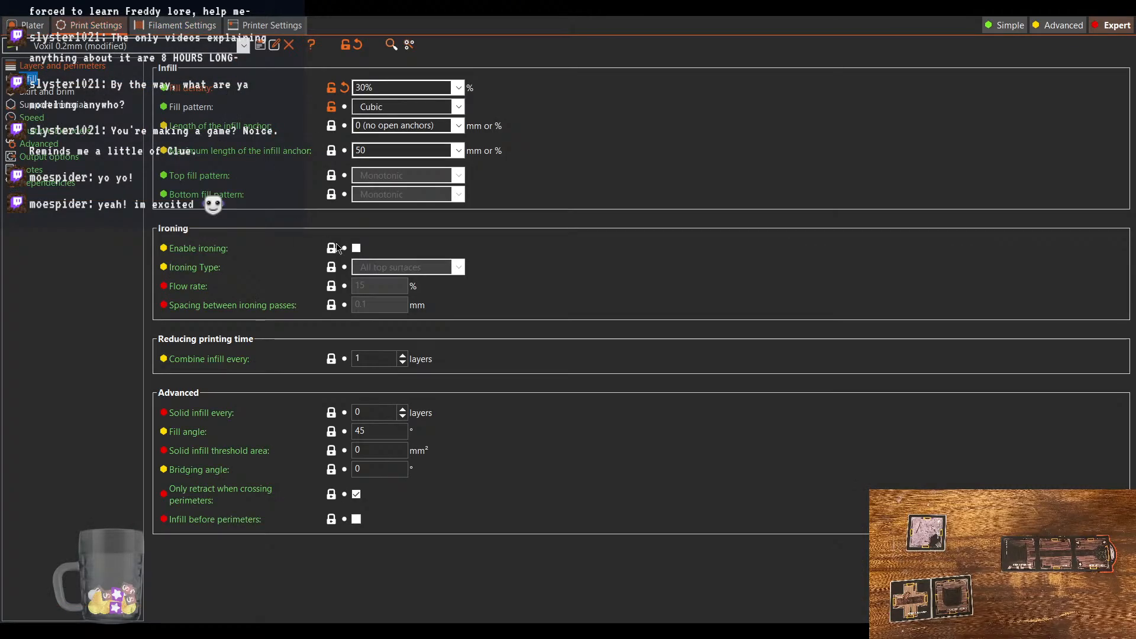
left_click(459, 88)
left_click(404, 158)
left_click(23, 25)
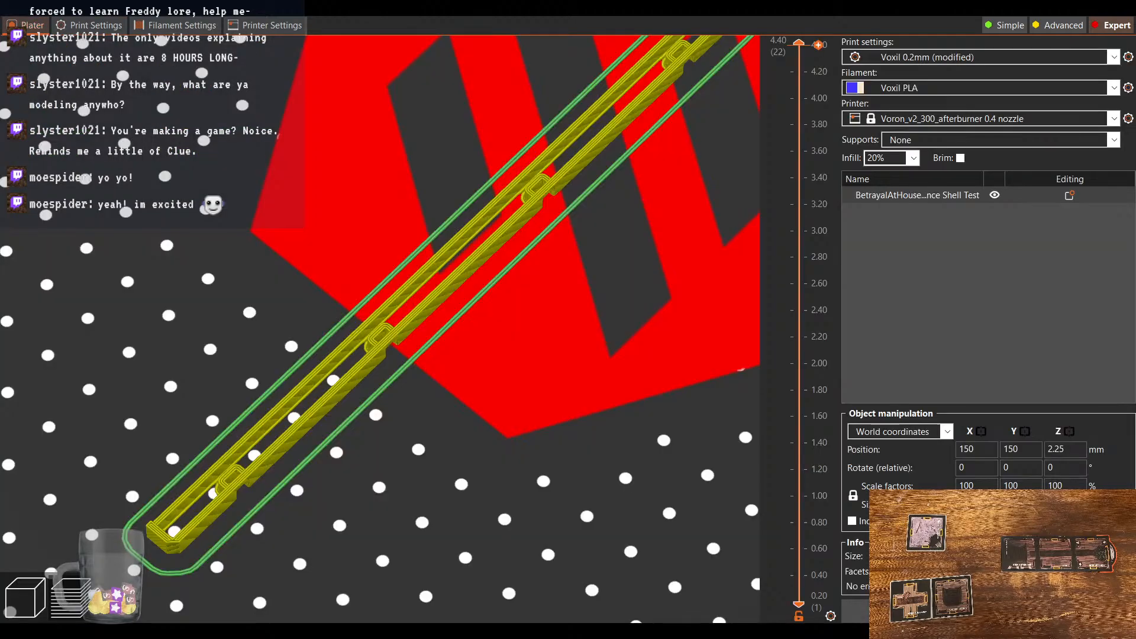
Step: Examine the re-sliced strip's open infill and the perimeters around its notches along the whole length
mouse_move(450, 475)
left_mouse_down()
mouse_move(490, 464)
mouse_move(420, 492)
mouse_move(447, 482)
left_mouse_up()
scroll(458, 455, "down", 5)
middle_click_drag(572, 335, 554, 349)
left_click_drag(556, 353, 505, 395)
scroll(504, 396, "up", 6)
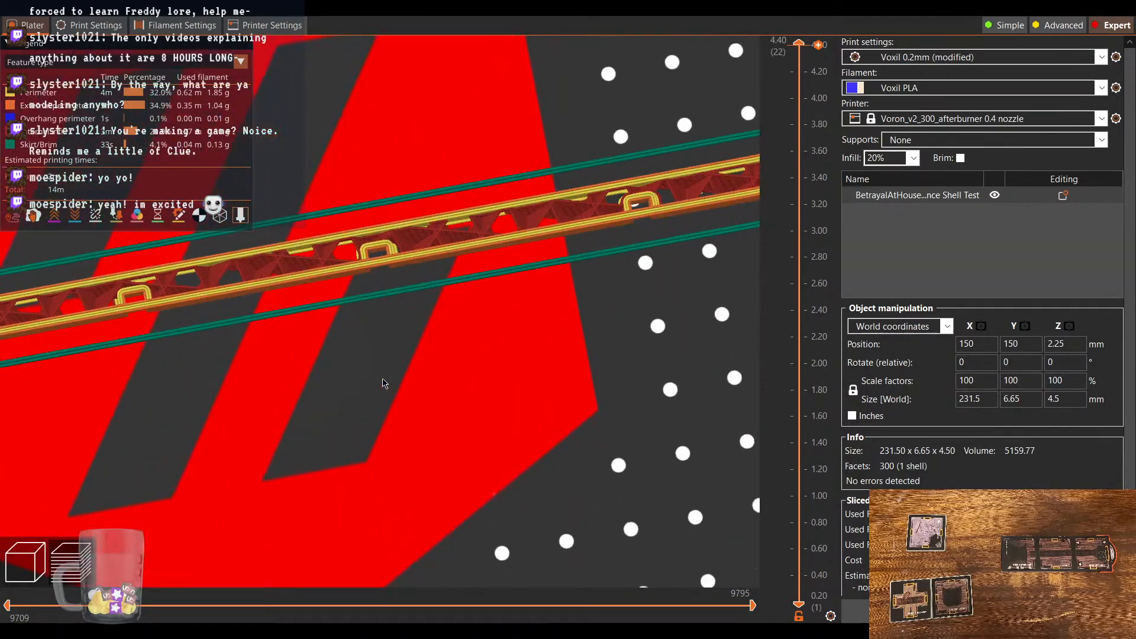
scroll(562, 413, "down", 8)
scroll(533, 430, "up", 2)
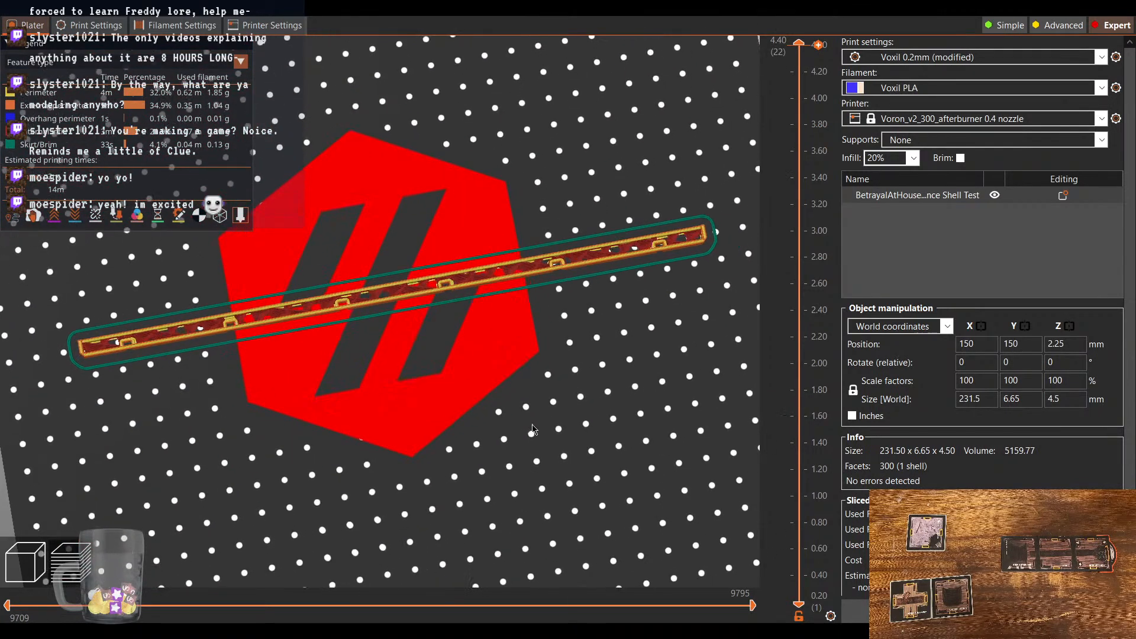
scroll(533, 430, "up", 1)
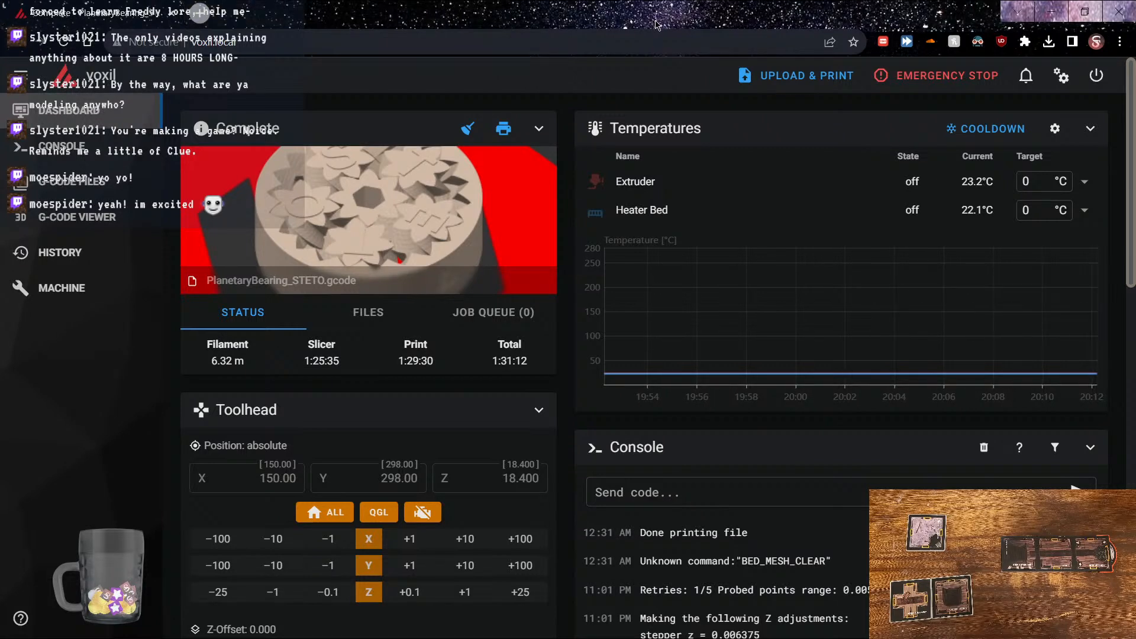
Step: In the printer's web dashboard, preheat the heater bed to 60 °C and the extruder to 180 °C
left_click(1042, 211)
type("60")
key("Return")
left_click(1033, 182)
type("180")
key("Return")
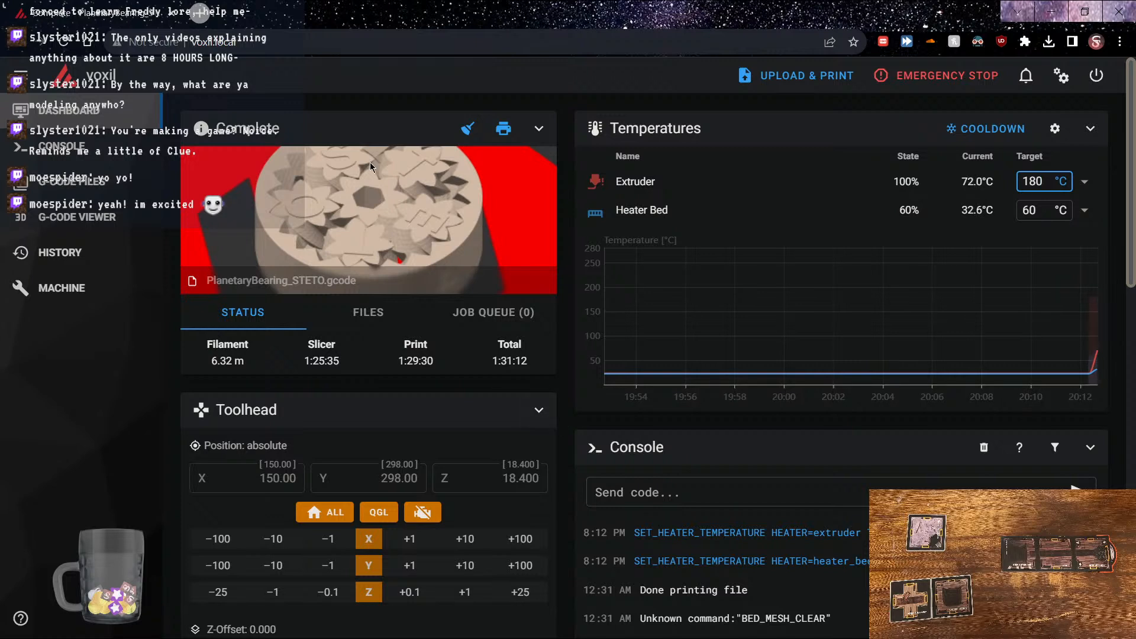
Step: Upload TEST BetrayalAtHouseOnTheHill Entrance Shell.gcode to the printer, start printing it and check the dashboard
left_click(323, 281)
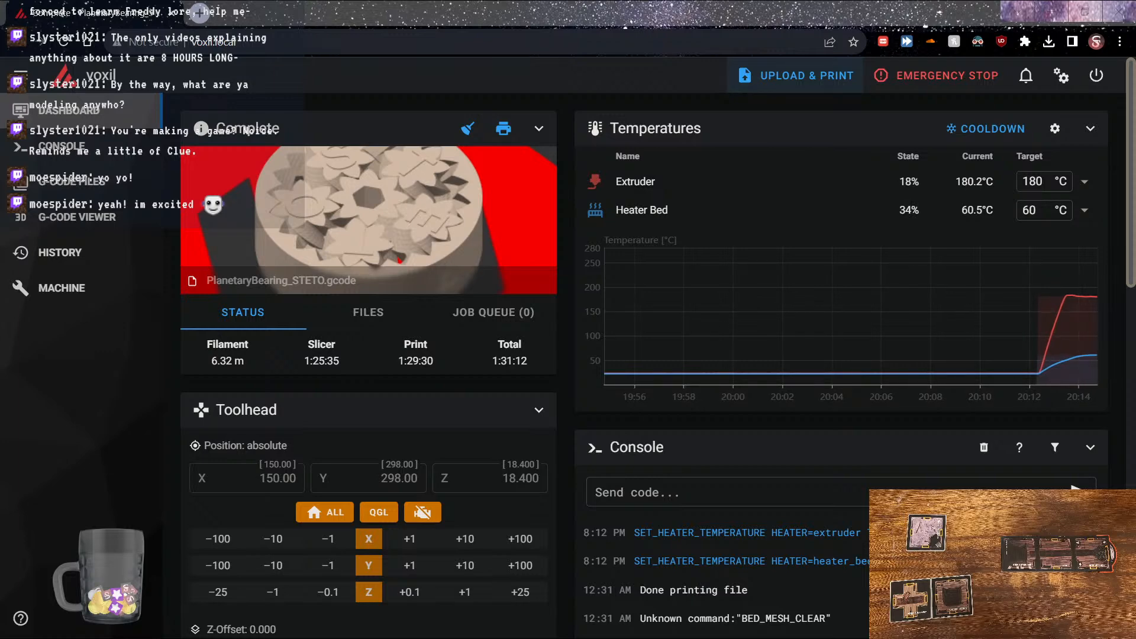
double_click(337, 451)
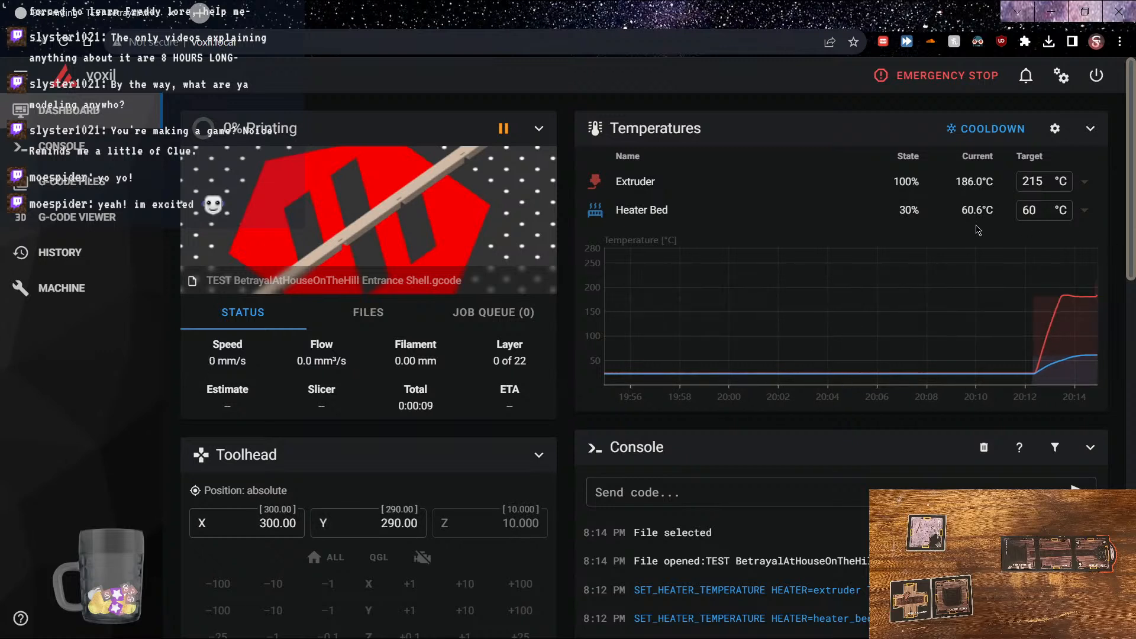
scroll(585, 442, "down", 5)
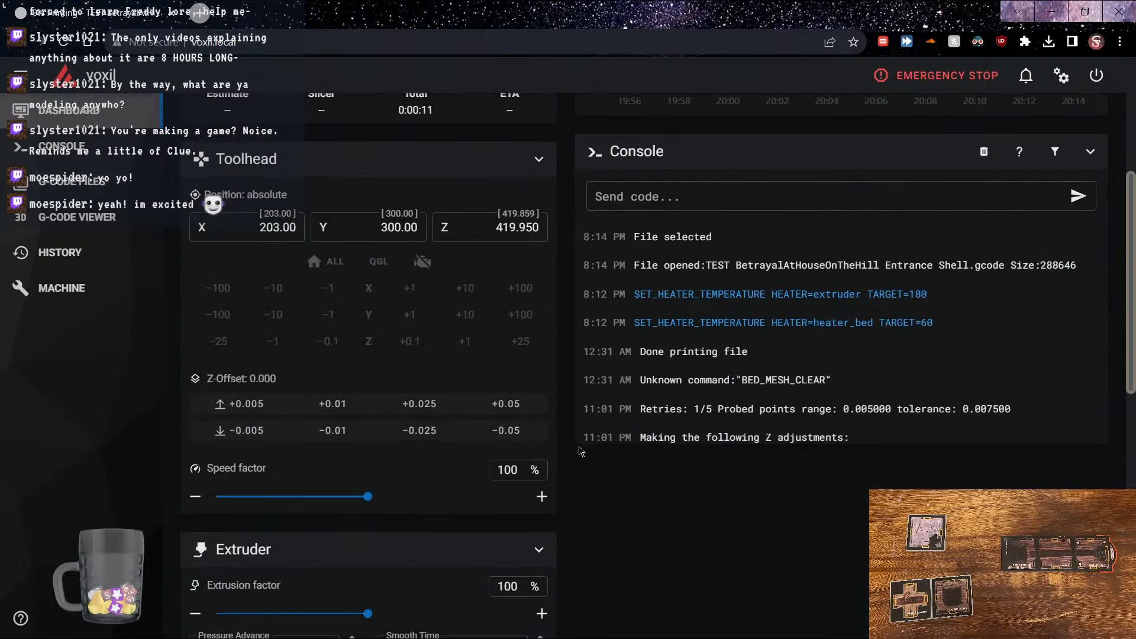
scroll(568, 467, "up", 5)
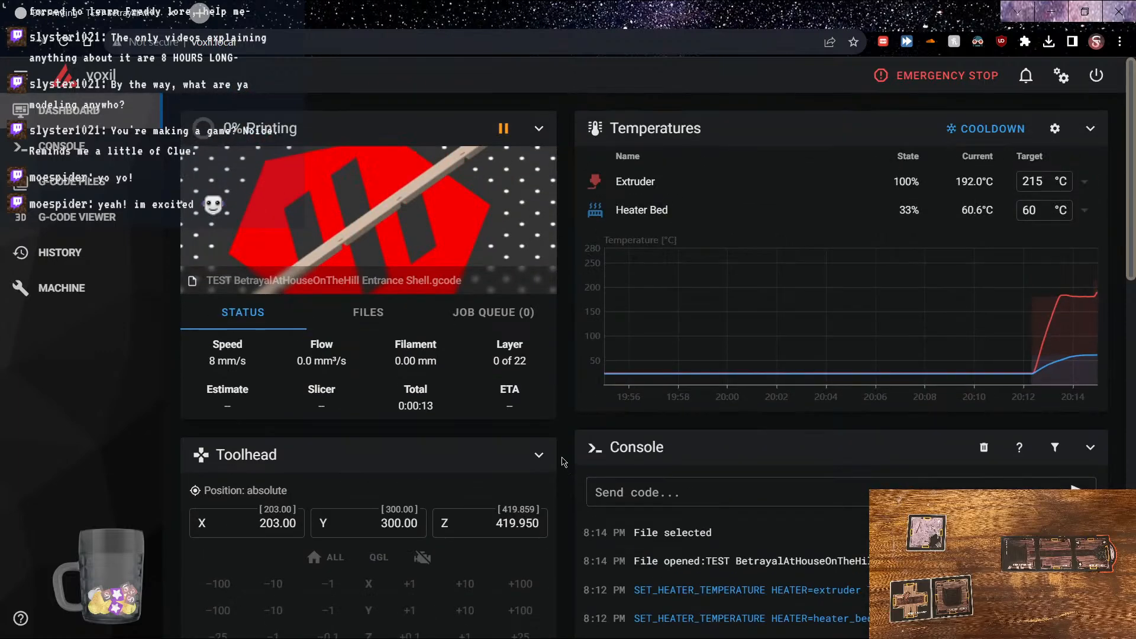